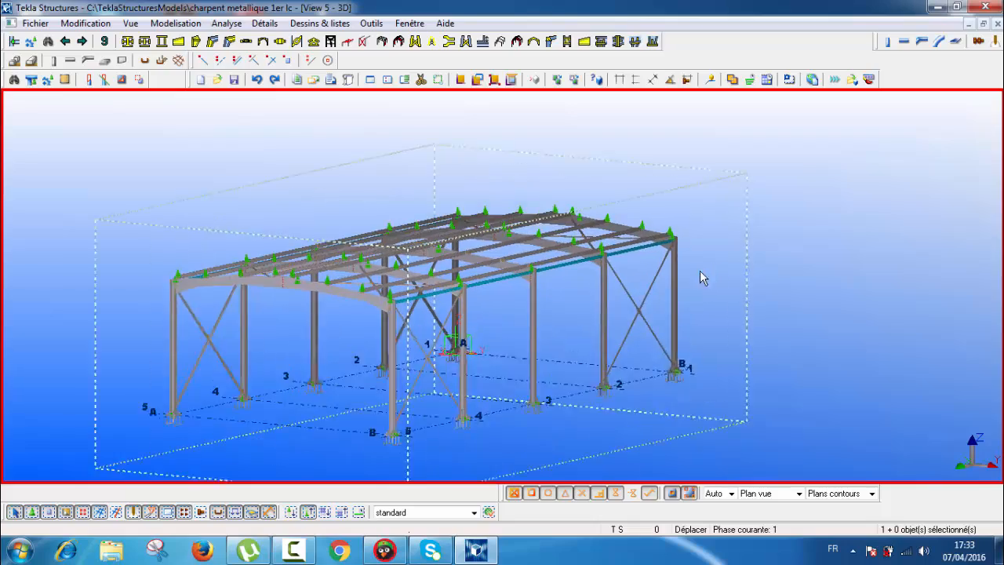
# Add the named view LONG PANA to the visible views and close the view list
pyautogui.scroll(-10, 690, 308)
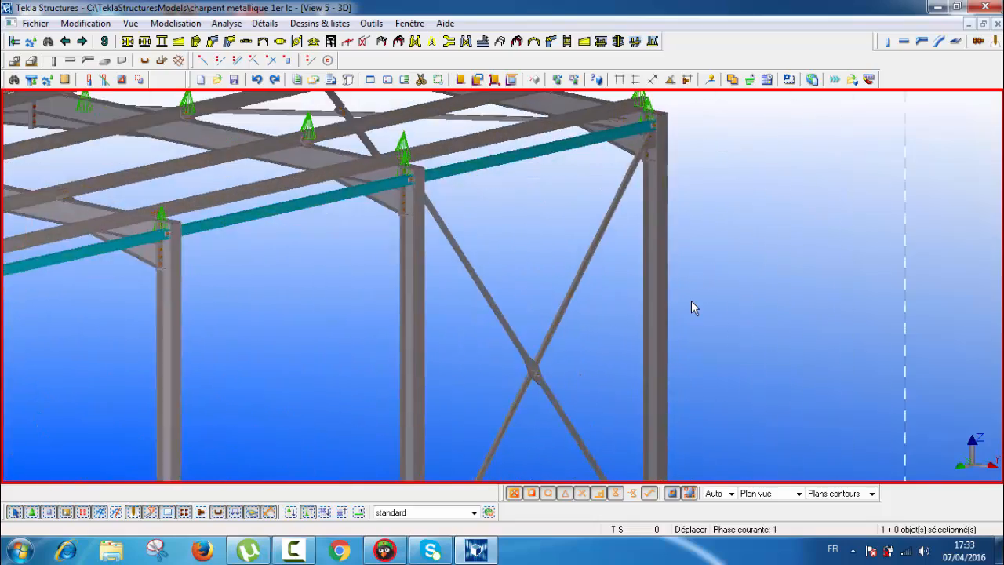
pyautogui.scroll(3, 500, 329)
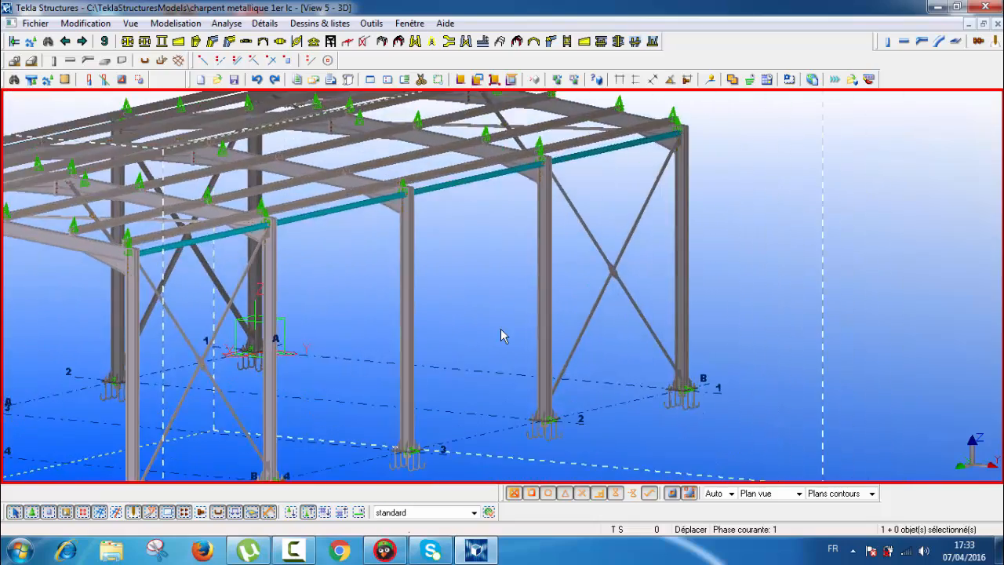
pyautogui.scroll(-3, 500, 329)
pyautogui.moveTo(572, 329); pyautogui.dragTo(569, 310, button='middle')
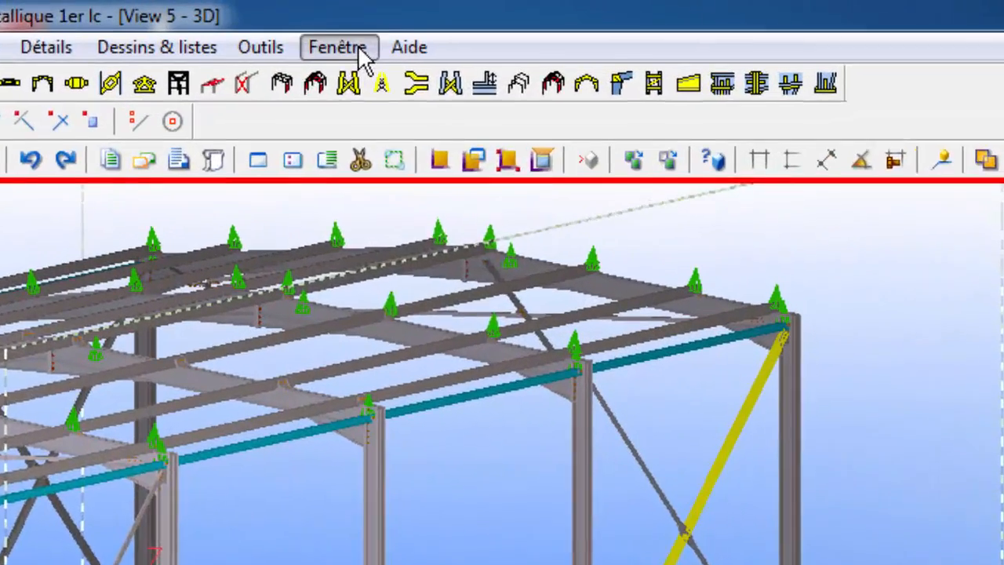
pyautogui.click(409, 23)
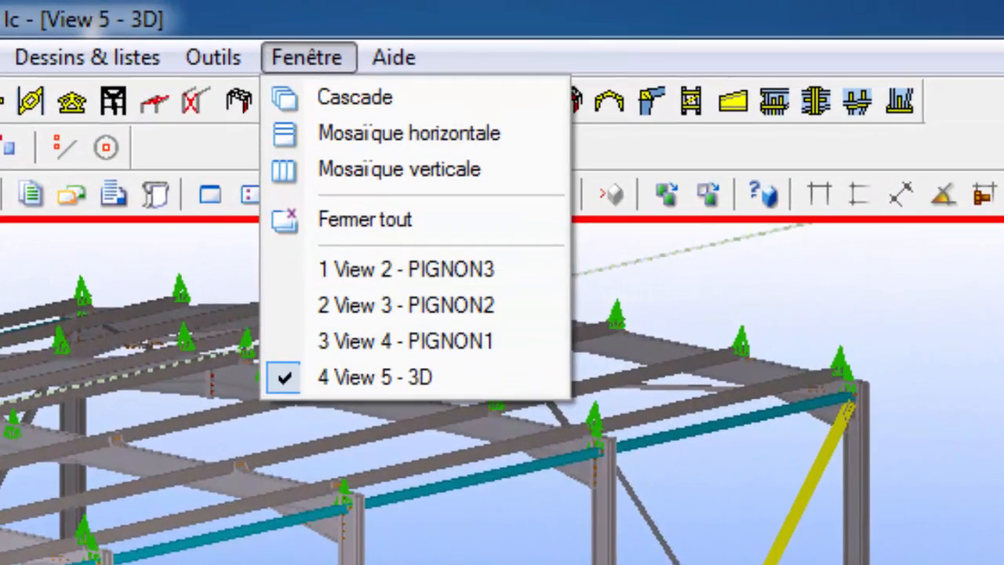
pyautogui.press('Escape')
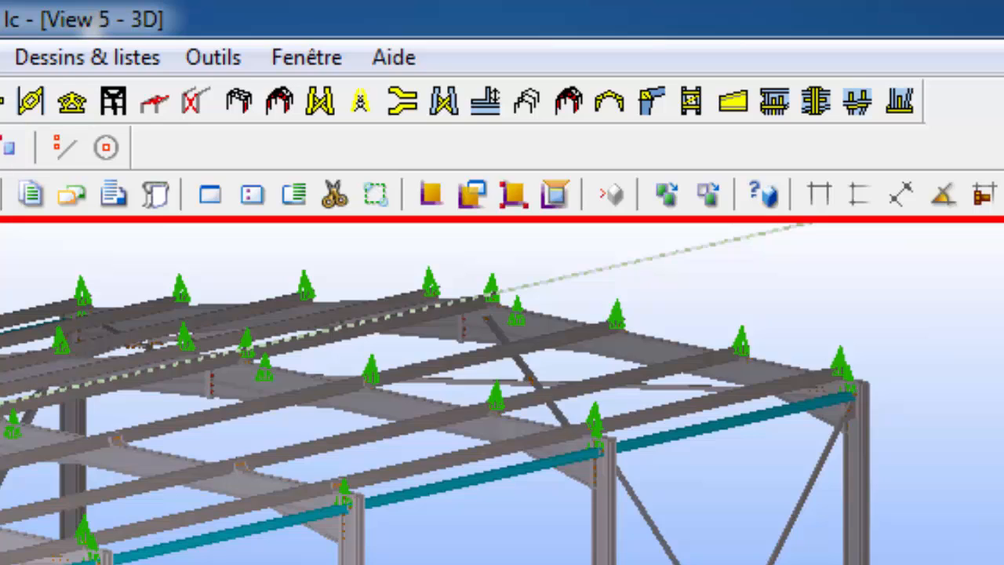
pyautogui.hotkey('ctrl', 'i')
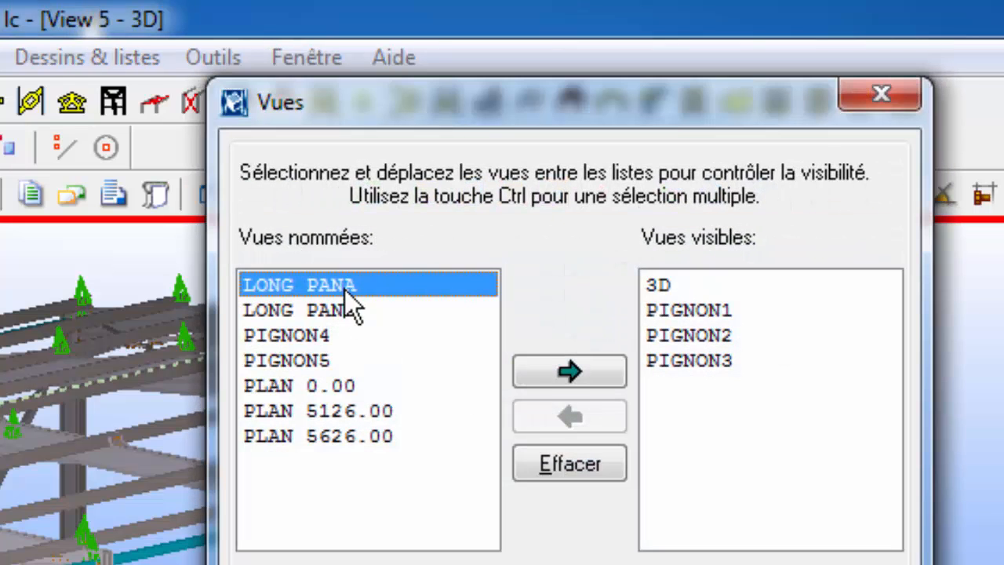
pyautogui.click(577, 377)
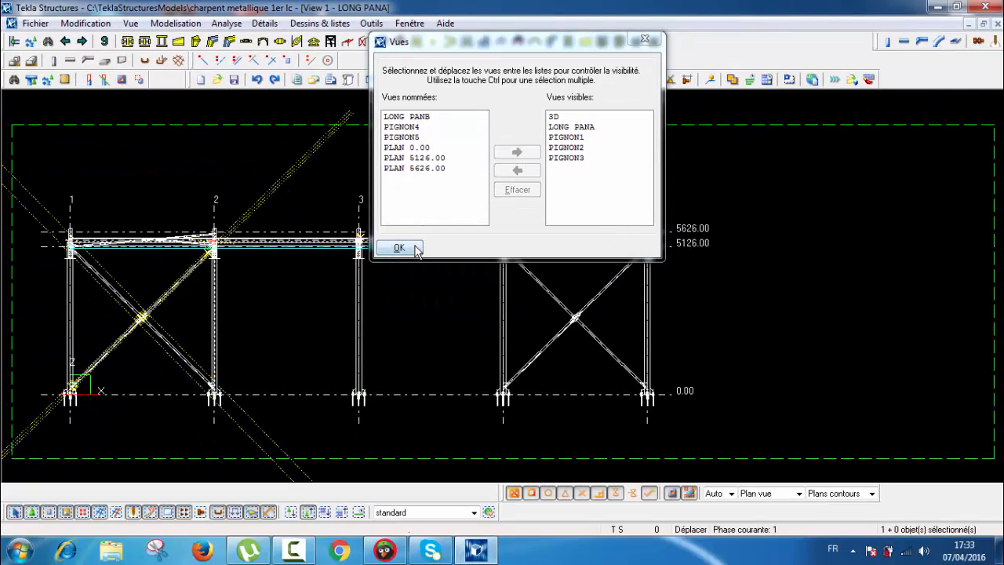
pyautogui.click(416, 247)
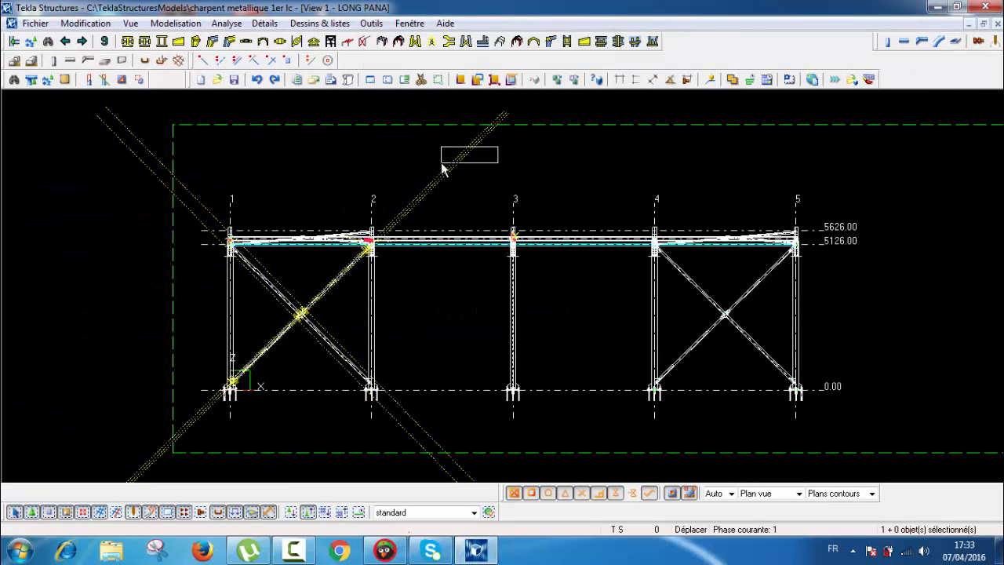
# Delete the diagonal construction lines crossing the braced bay between grid lines 1 and 2
pyautogui.moveTo(442, 164); pyautogui.dragTo(441, 163)
pyautogui.click(276, 164)
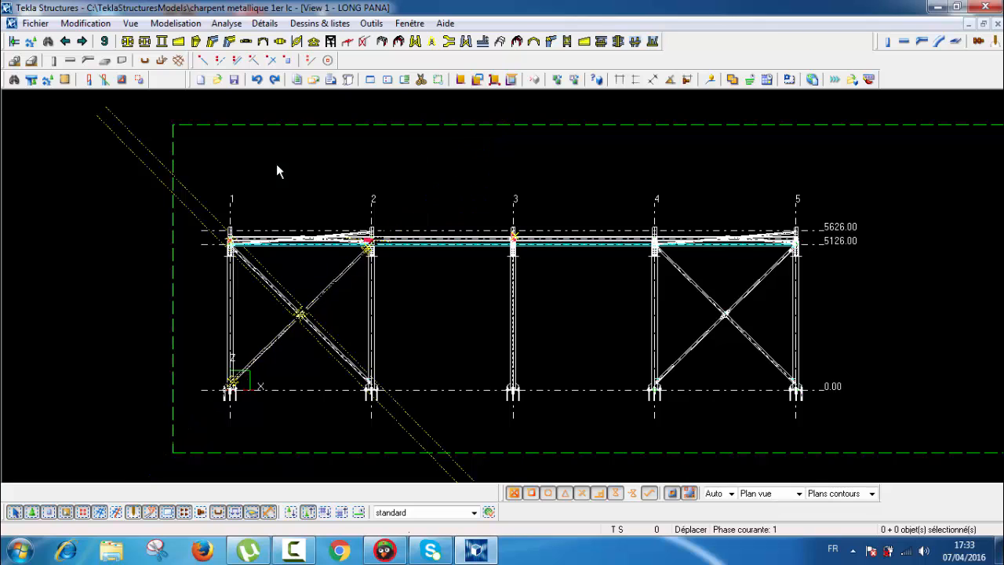
pyautogui.scroll(2, 274, 188)
pyautogui.scroll(-2, 275, 189)
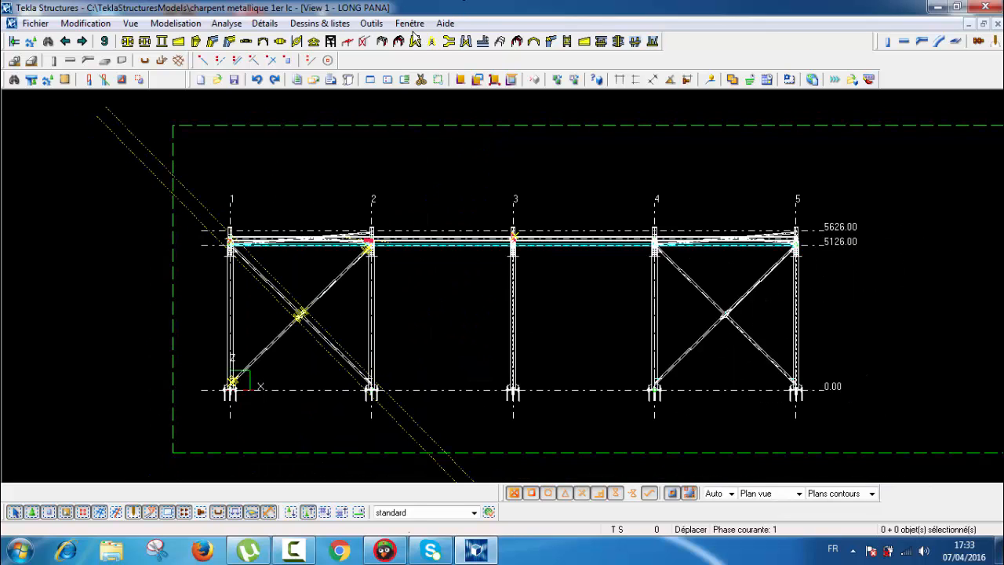
pyautogui.click(410, 24)
pyautogui.click(629, 178)
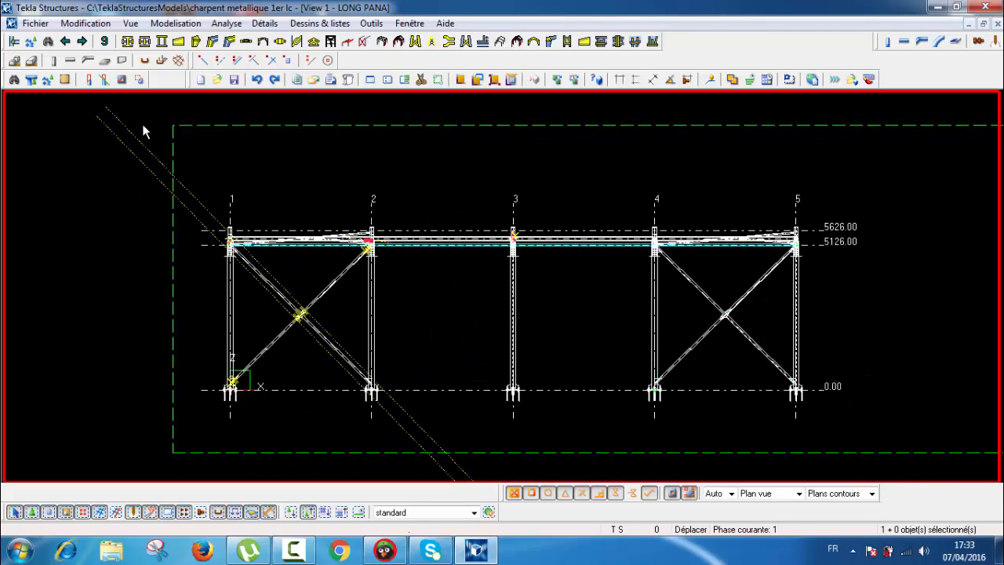
pyautogui.moveTo(145, 123); pyautogui.dragTo(100, 171)
pyautogui.press('Delete')
# Set the work plane parallel to the view plane of the LONG PANA view
pyautogui.scroll(7, 282, 302)
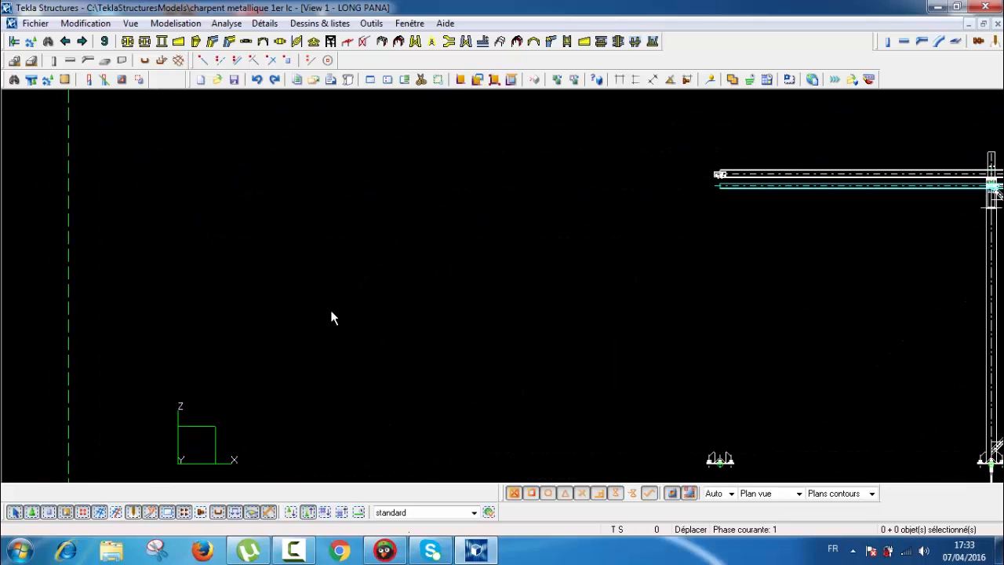
pyautogui.scroll(-2, 331, 313)
pyautogui.moveTo(665, 306); pyautogui.dragTo(519, 301, button='middle')
pyautogui.moveTo(733, 277); pyautogui.dragTo(643, 266, button='middle')
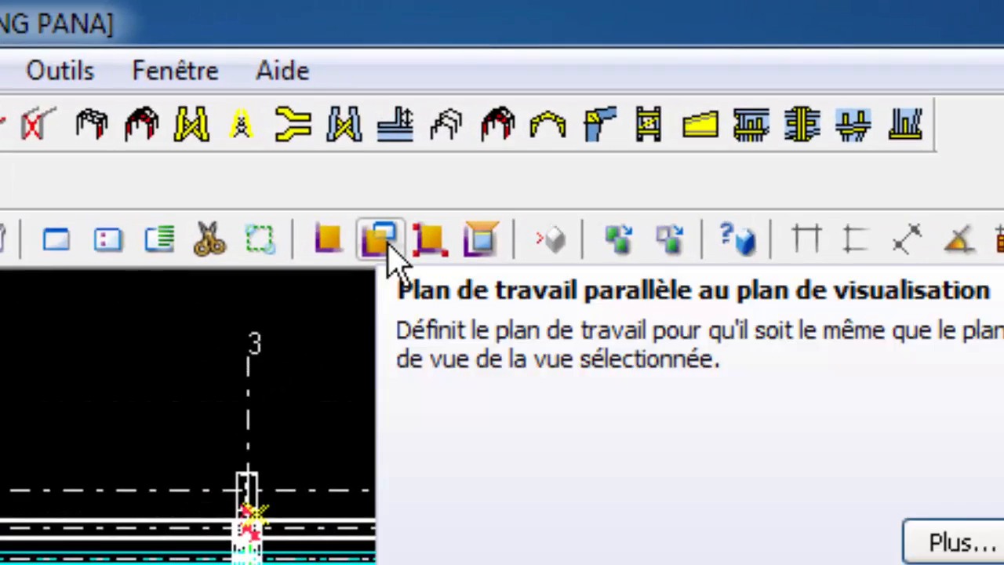
pyautogui.click(388, 242)
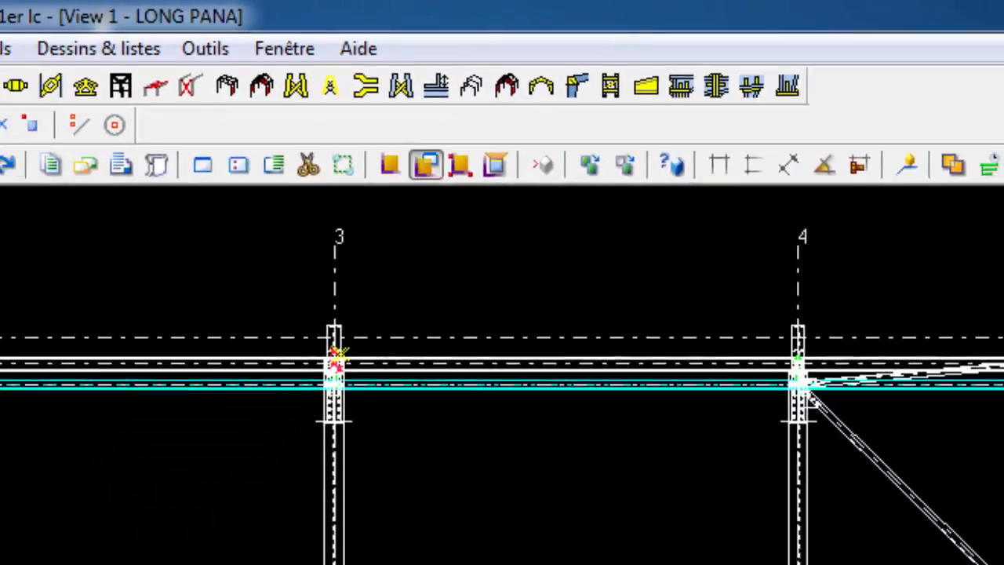
pyautogui.click(507, 266)
pyautogui.scroll(-2, 509, 254)
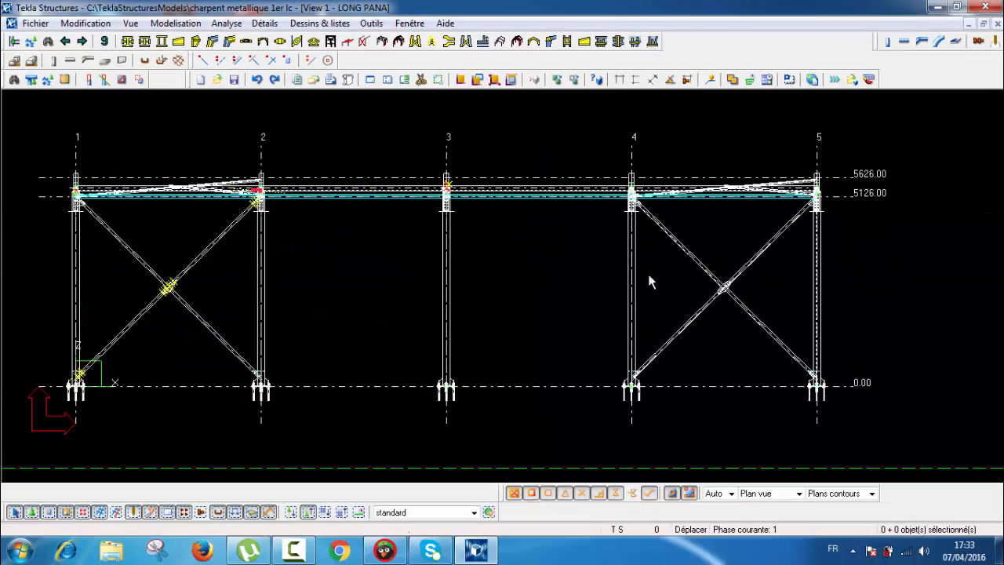
# Add a construction line along the 0.00 level from midway between grids 4 and 5 to midway between grids 1 and 2
pyautogui.moveTo(649, 275); pyautogui.dragTo(659, 268, button='middle')
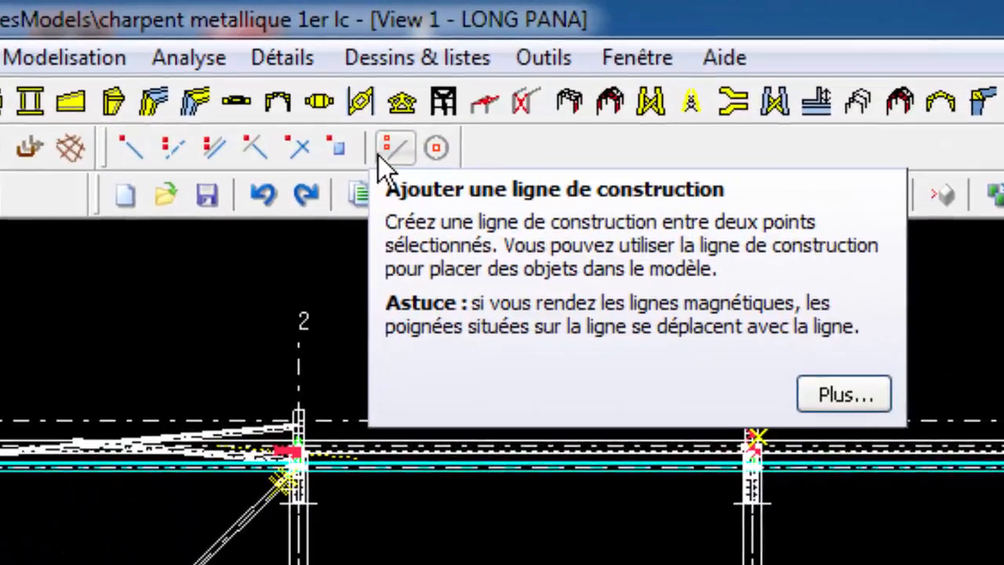
pyautogui.click(310, 60)
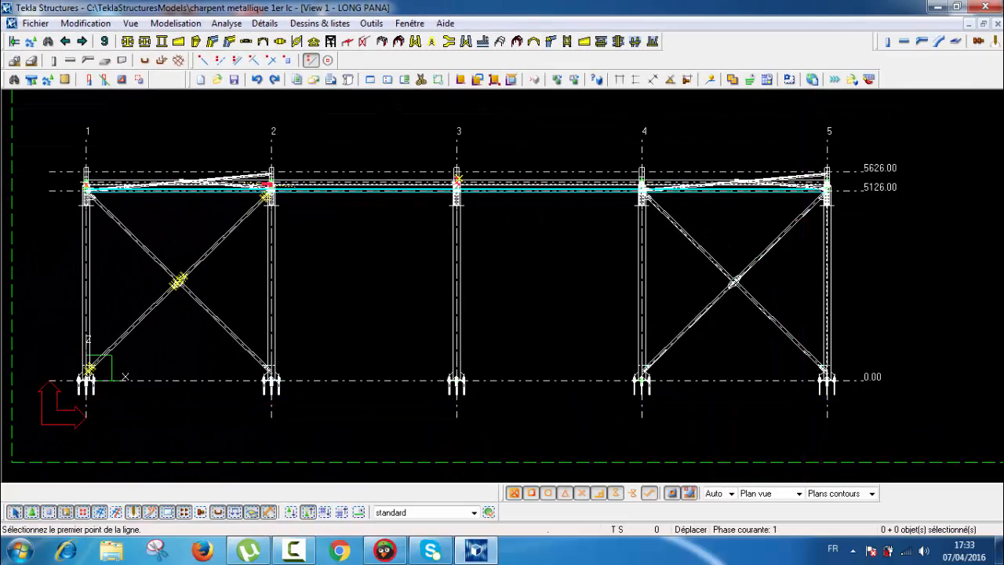
pyautogui.click(735, 380)
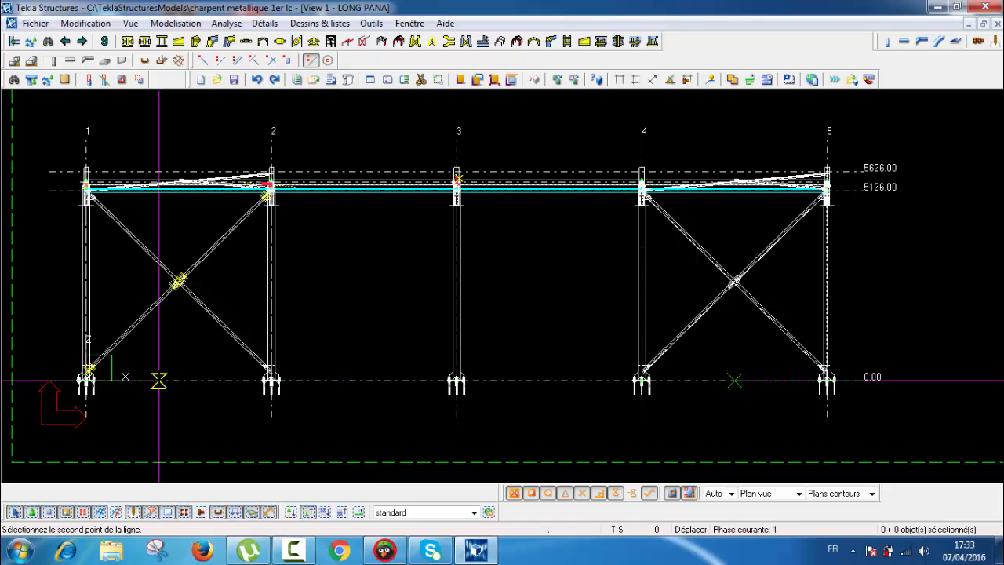
pyautogui.click(178, 381)
pyautogui.press('Escape')
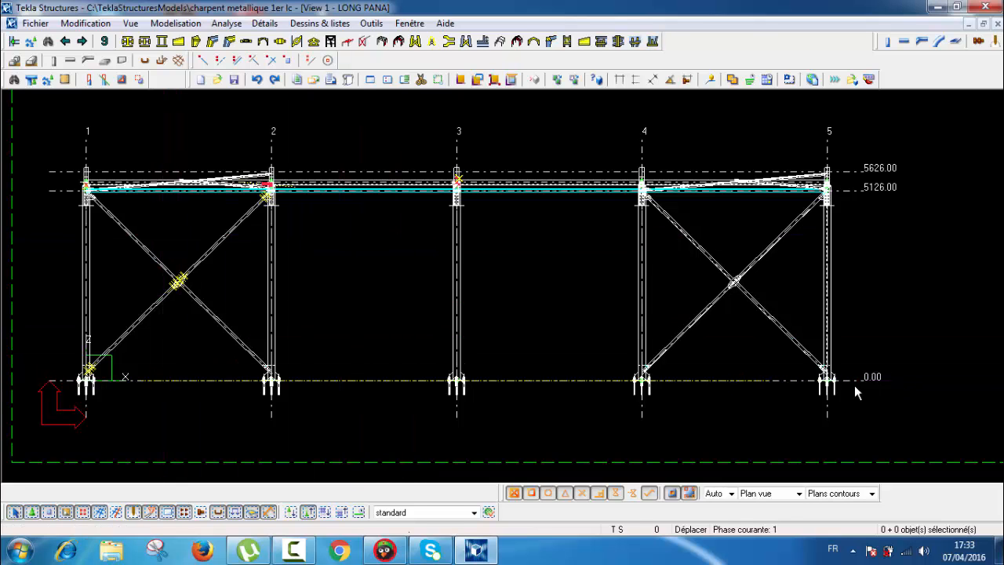
# Set the extension of the construction line on the 0.00 level to 10000
pyautogui.click(729, 381)
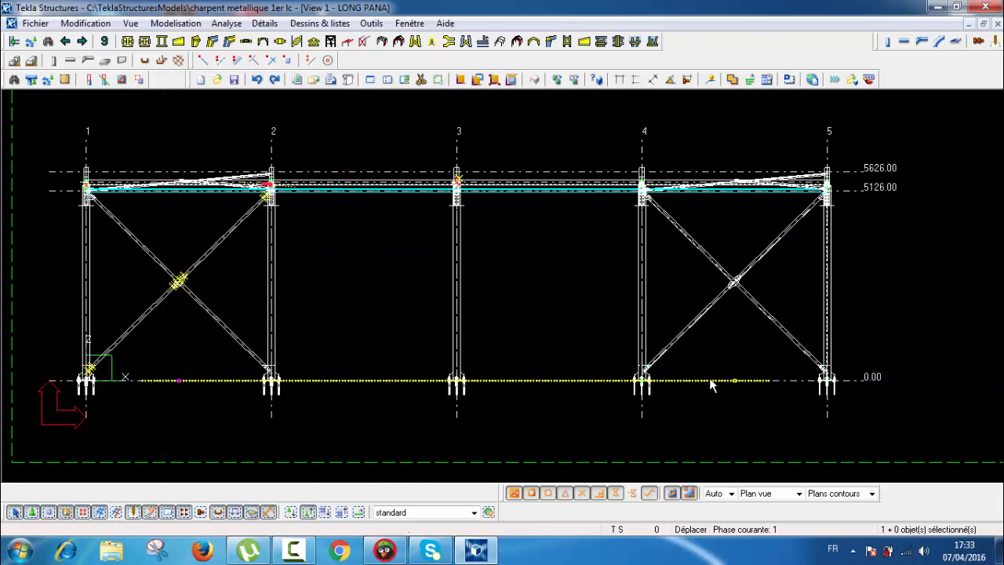
pyautogui.doubleClick(709, 380)
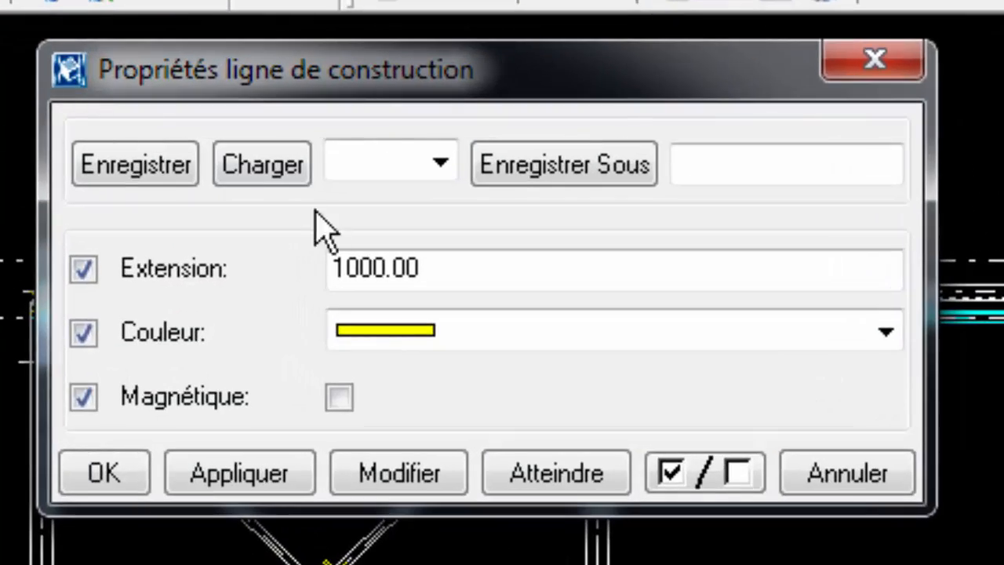
pyautogui.click(358, 267)
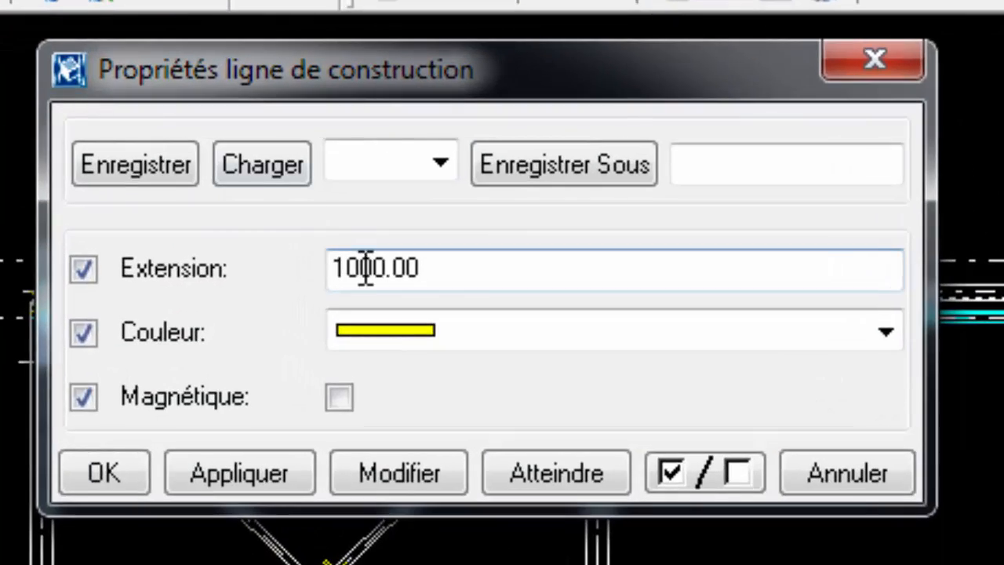
pyautogui.write('0')
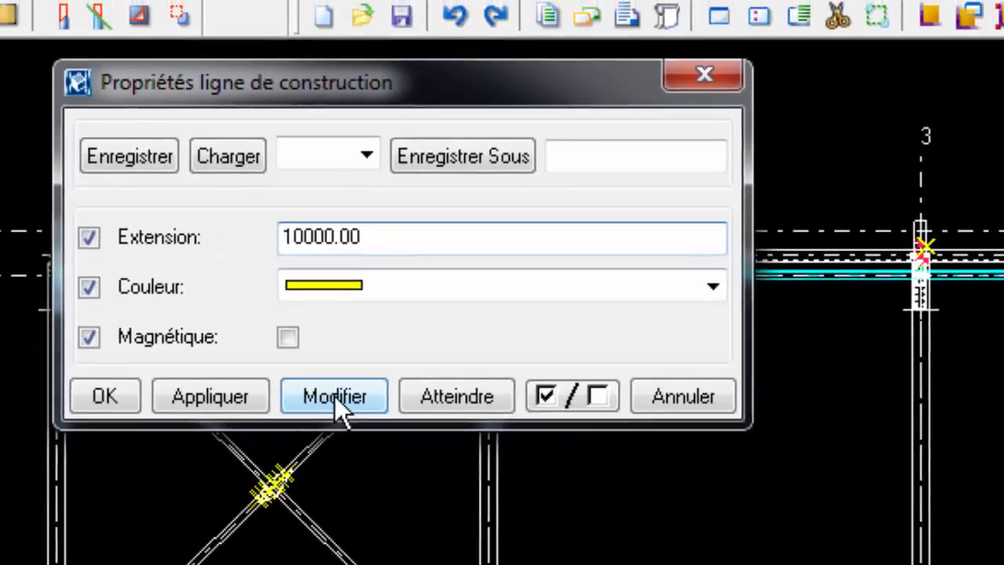
pyautogui.click(335, 395)
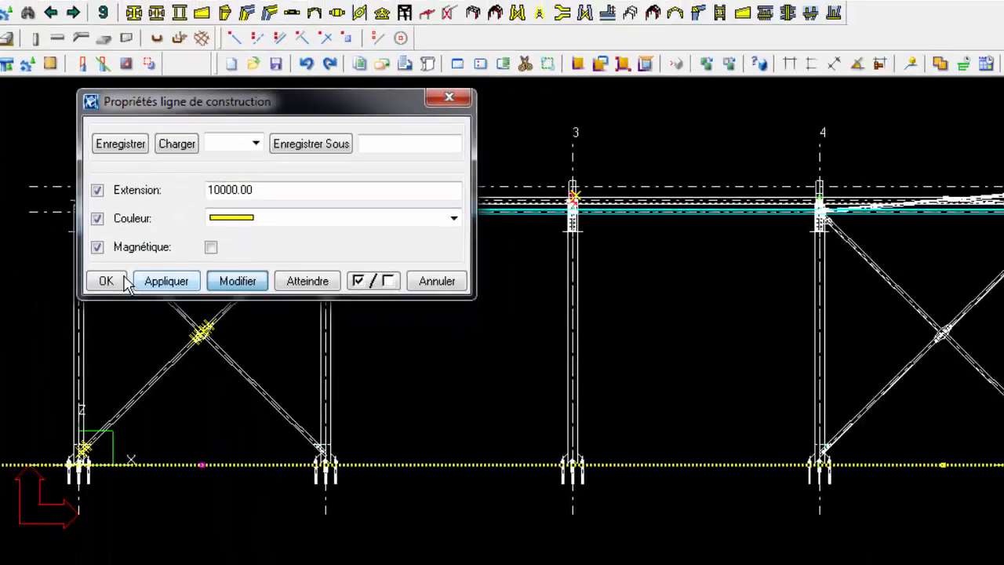
pyautogui.click(105, 396)
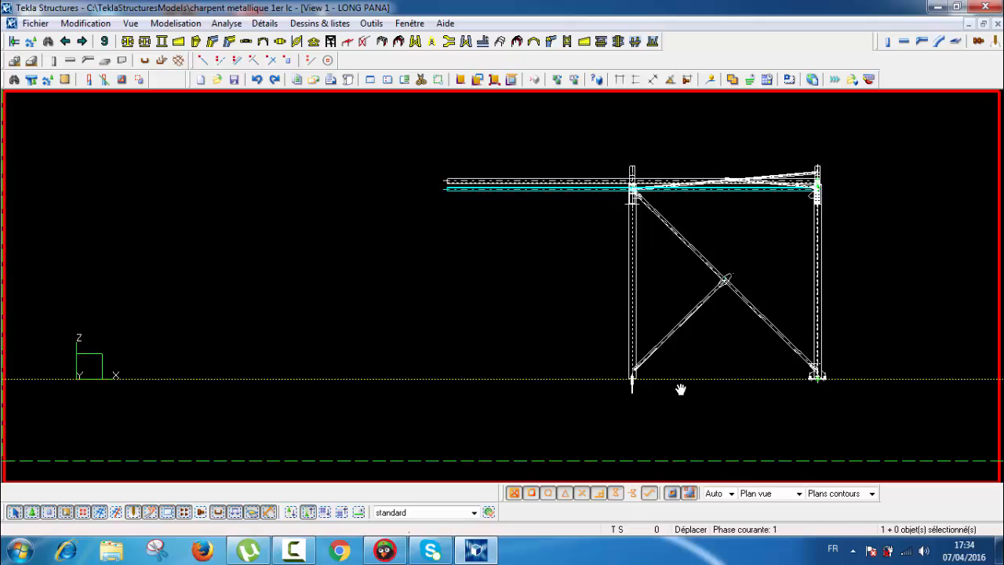
# Copy the 0.00 level construction line vertically upward by 1145, using its point between grids 4 and 5 as origin
pyautogui.moveTo(681, 389); pyautogui.dragTo(450, 361, button='middle')
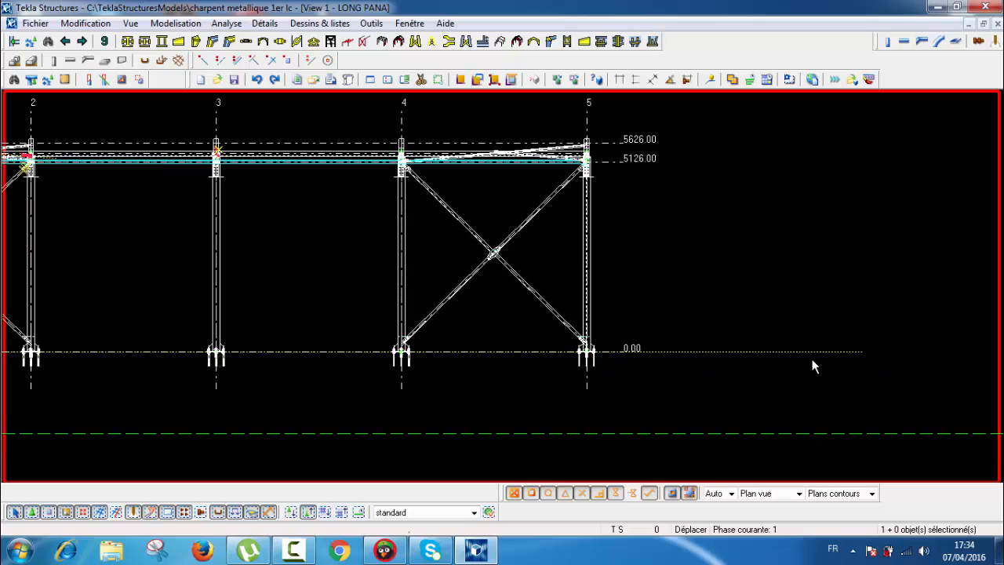
pyautogui.scroll(1, 584, 335)
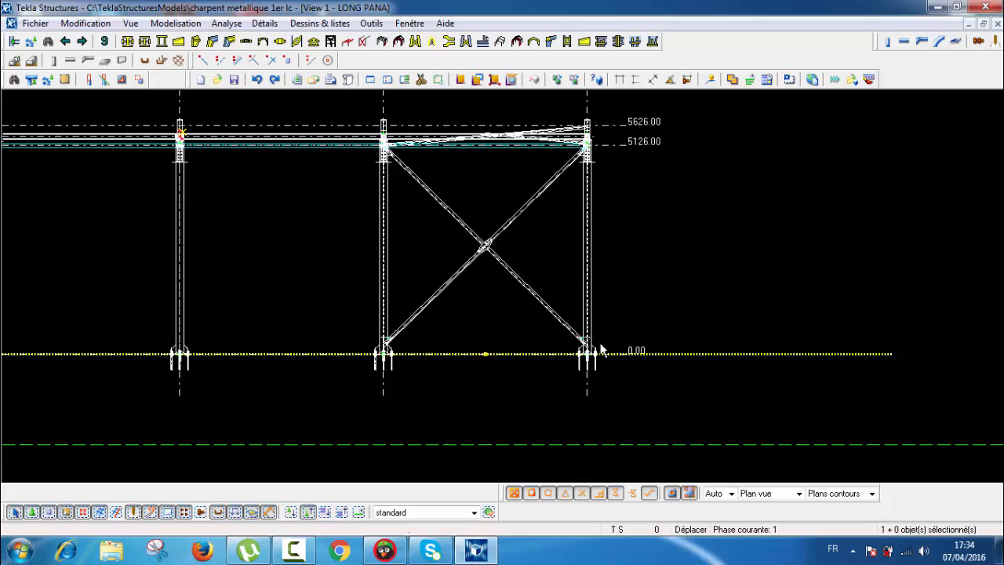
pyautogui.moveTo(601, 344); pyautogui.dragTo(691, 353, button='middle')
pyautogui.click(899, 332)
pyautogui.moveTo(901, 333); pyautogui.dragTo(800, 333, button='middle')
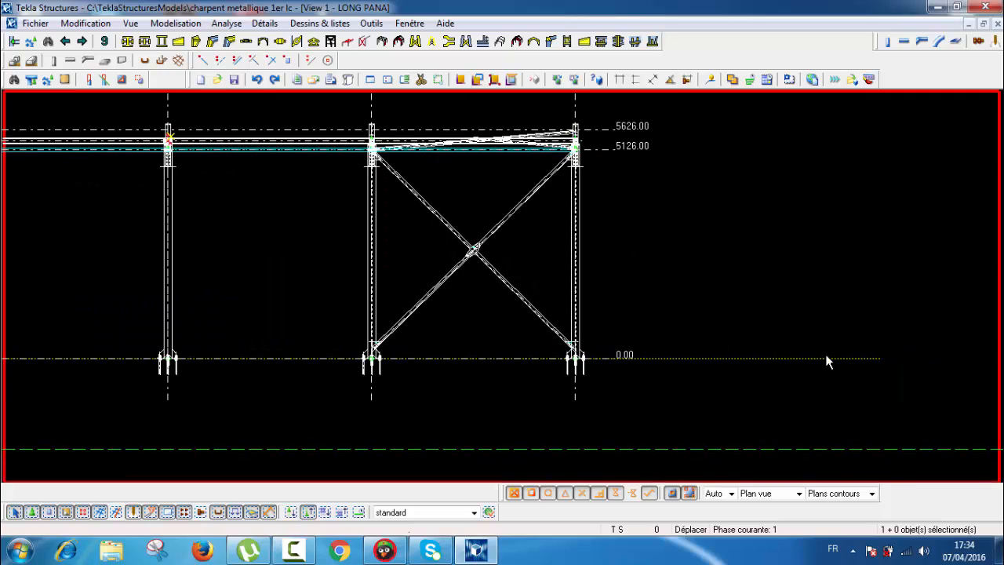
pyautogui.click(826, 356)
pyautogui.rightClick(713, 391)
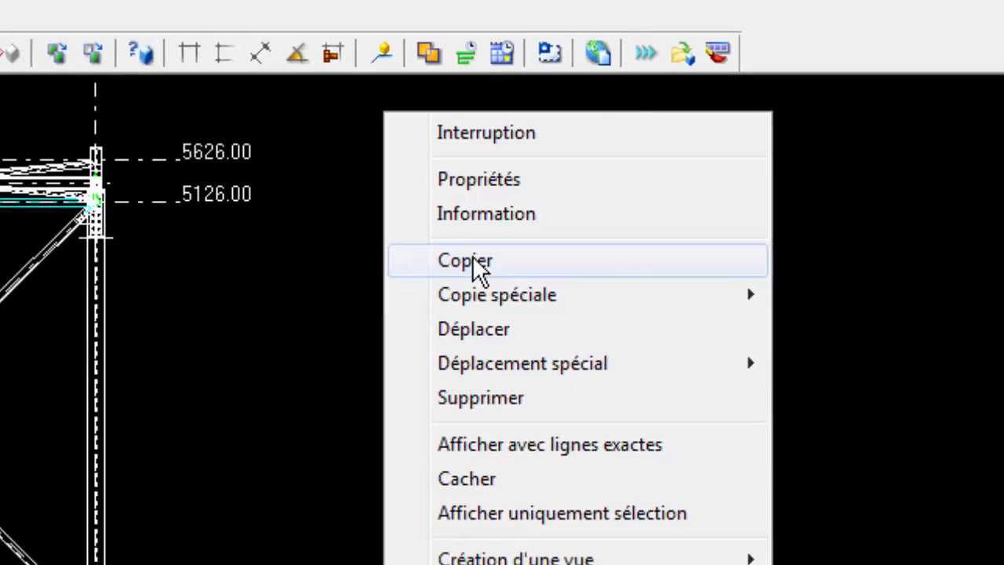
pyautogui.click(372, 289)
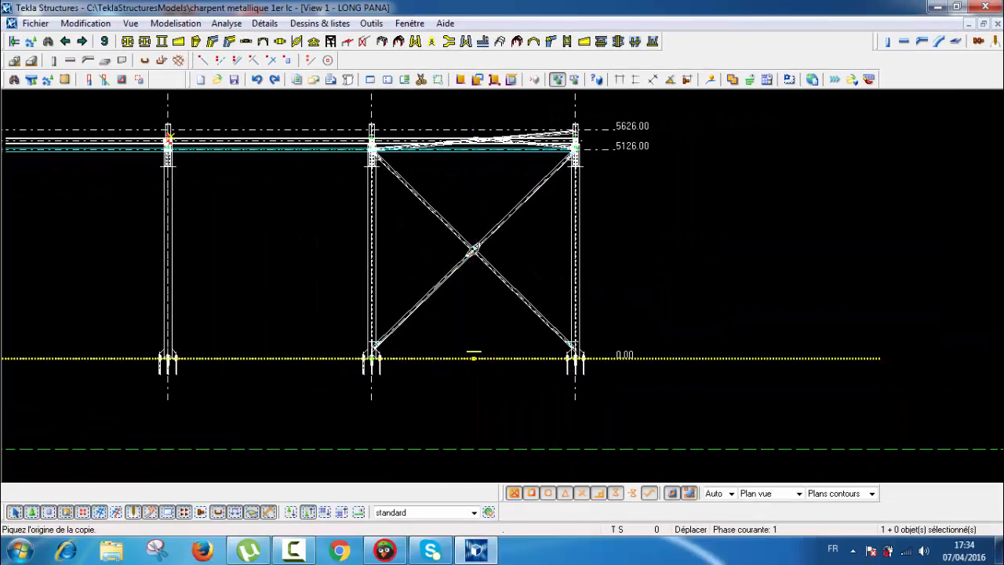
pyautogui.click(474, 358)
pyautogui.moveTo(477, 255); pyautogui.dragTo(482, 340, button='middle')
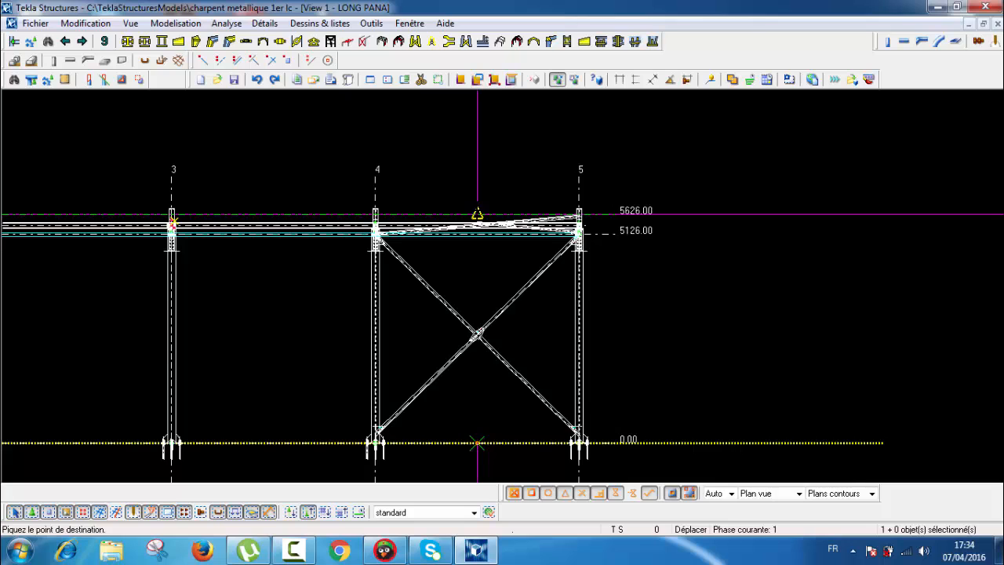
pyautogui.moveTo(477, 214); pyautogui.dragTo(486, 168, button='middle')
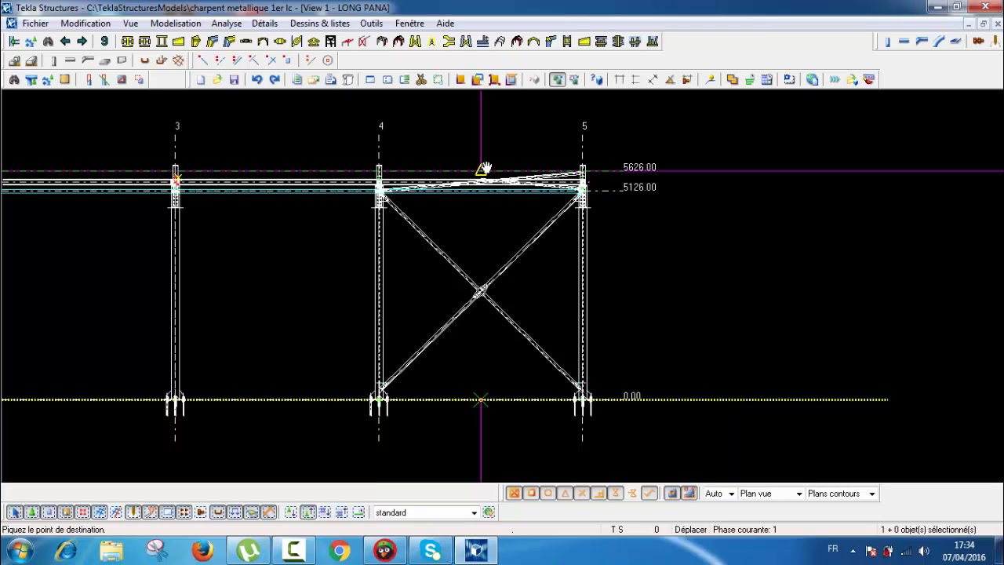
pyautogui.write('11')
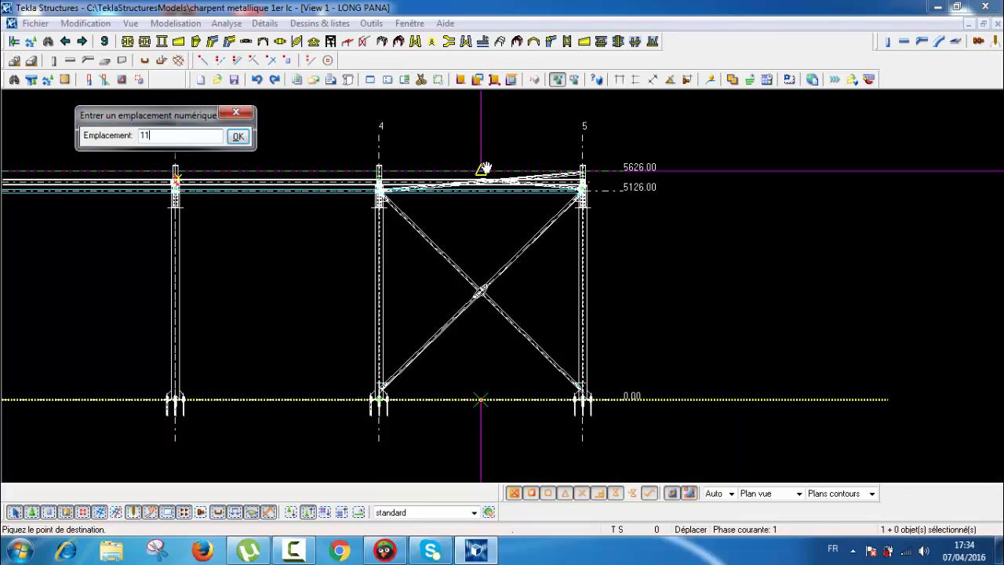
pyautogui.write('45')
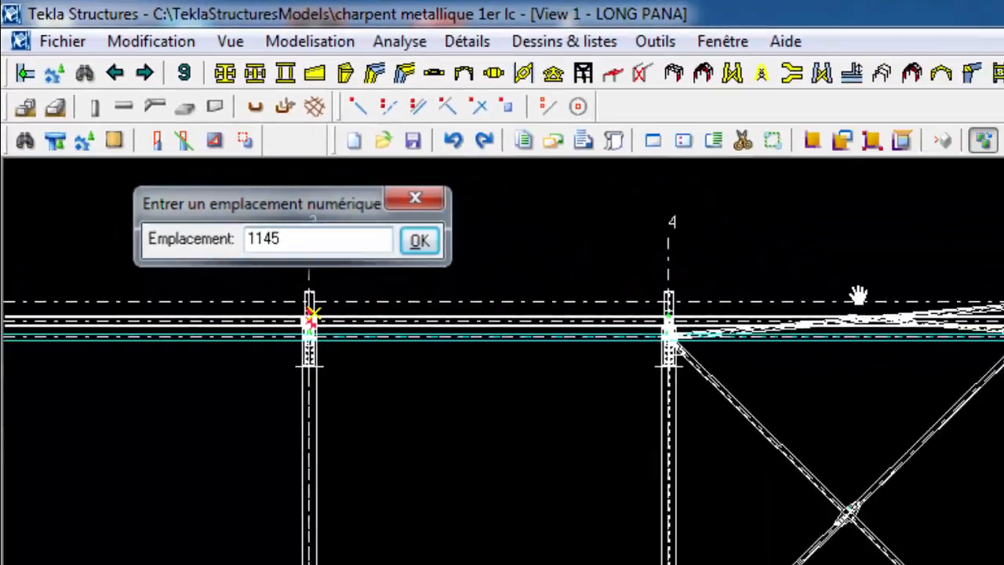
pyautogui.press('Return')
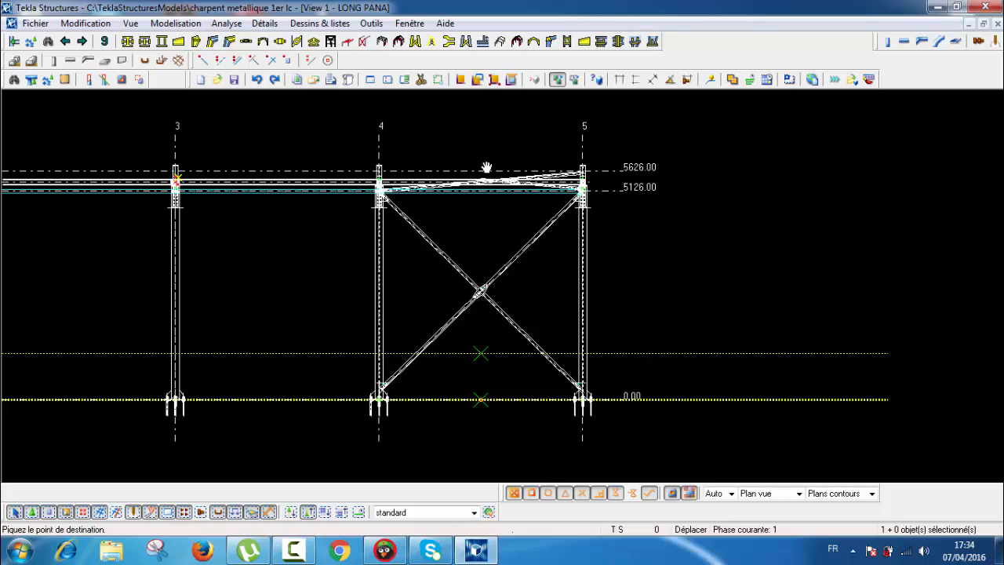
# Copy the construction line upward three more times at 1280 spacing, starting from the line 1145 above level 0.00
pyautogui.write('1280')
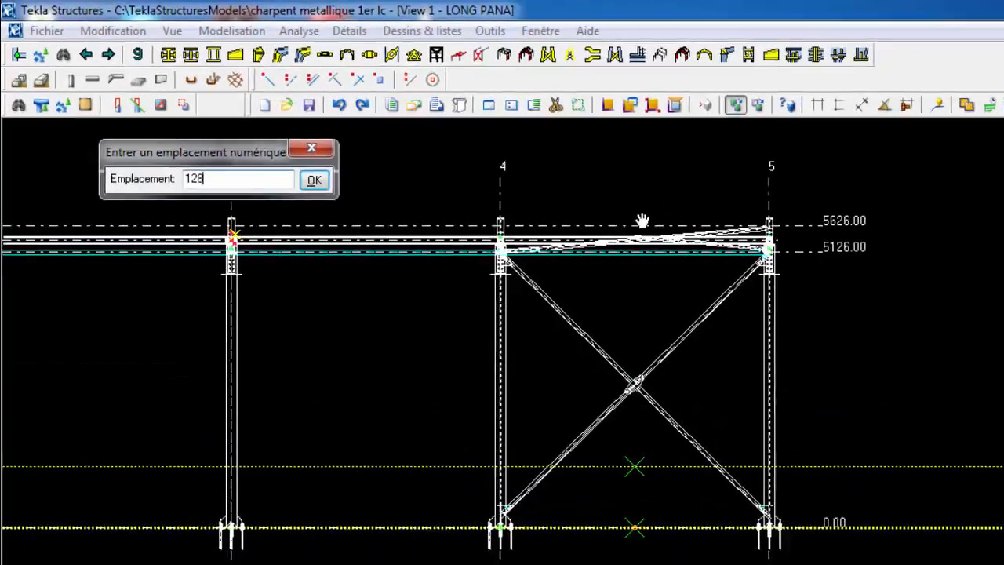
pyautogui.press('Return')
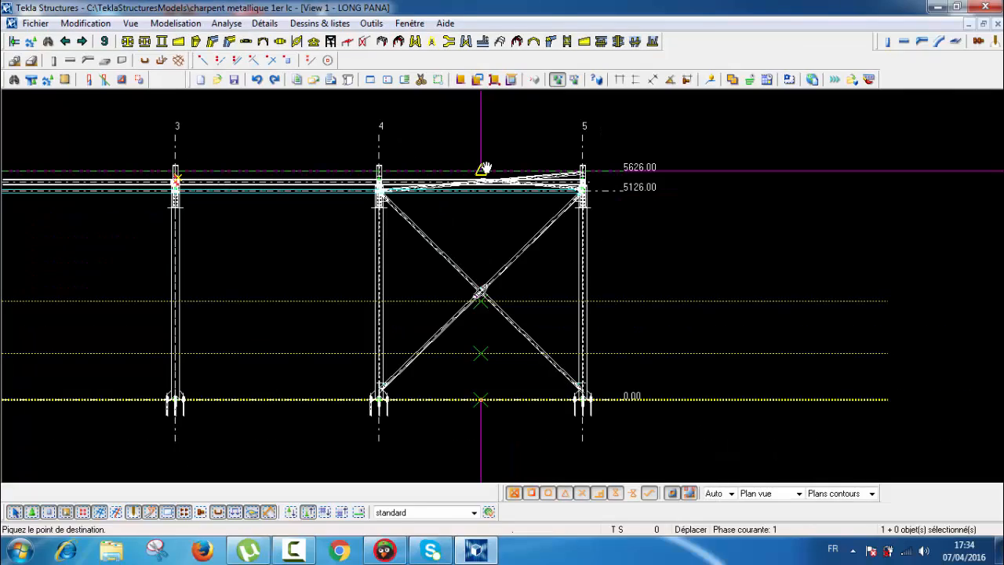
pyautogui.write('1280')
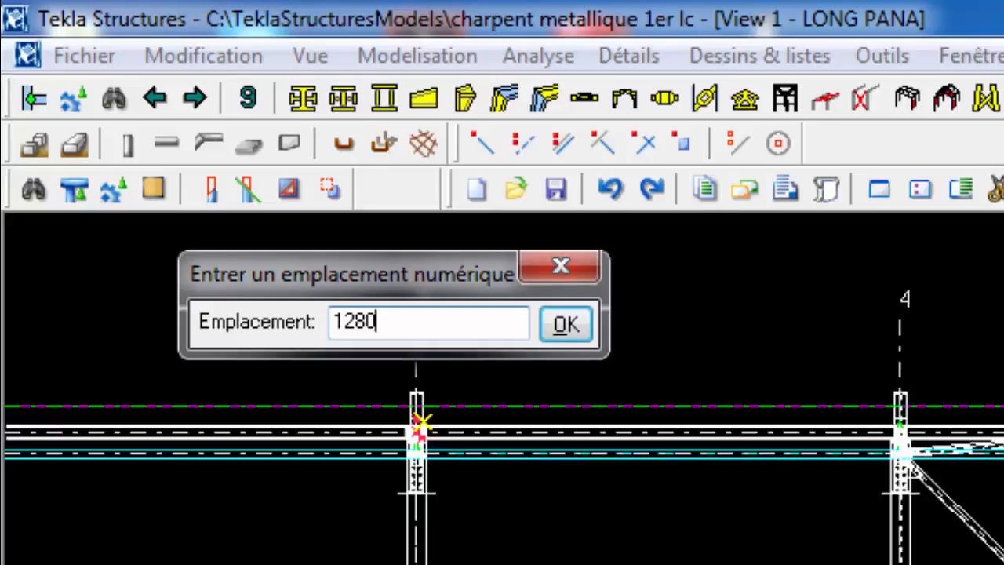
pyautogui.press('Return')
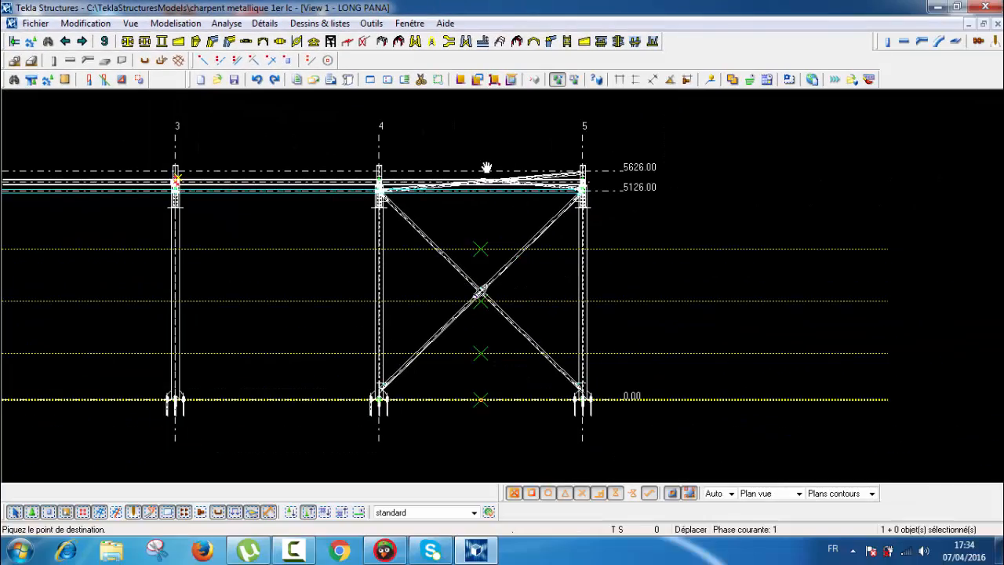
pyautogui.write('1280')
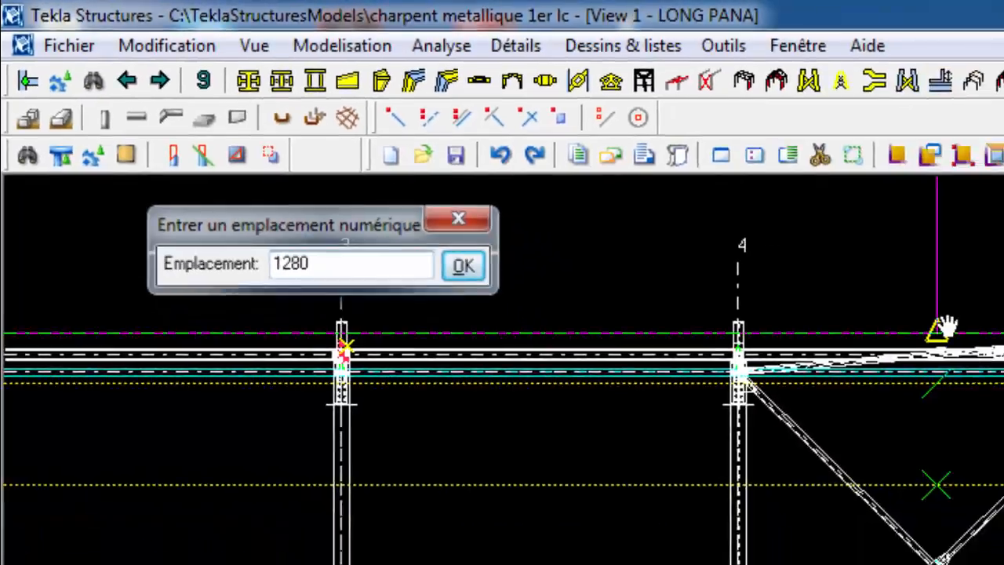
pyautogui.press('Return')
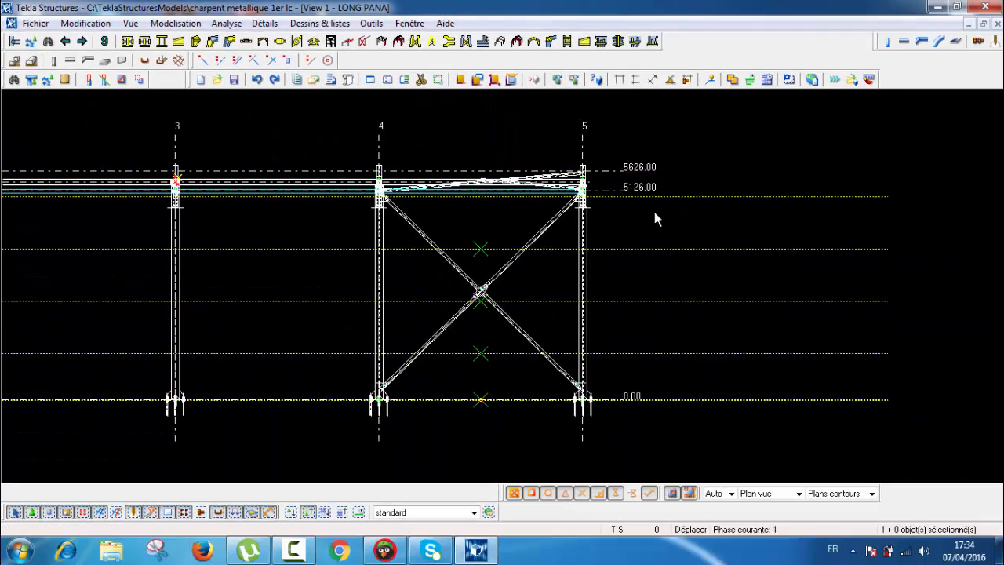
# Examine the stacked construction lines against the columns and bracing along the LONG PANA elevation from grid 5 to grid 1
pyautogui.moveTo(679, 232); pyautogui.dragTo(613, 228, button='middle')
pyautogui.scroll(3, 539, 213)
pyautogui.scroll(-1, 539, 212)
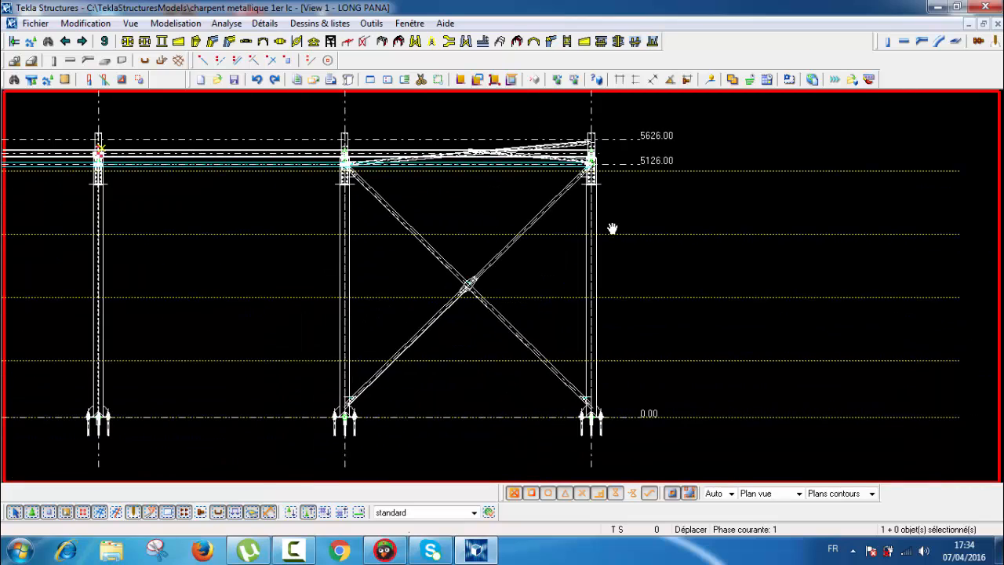
pyautogui.scroll(1, 594, 163)
pyautogui.scroll(2, 589, 165)
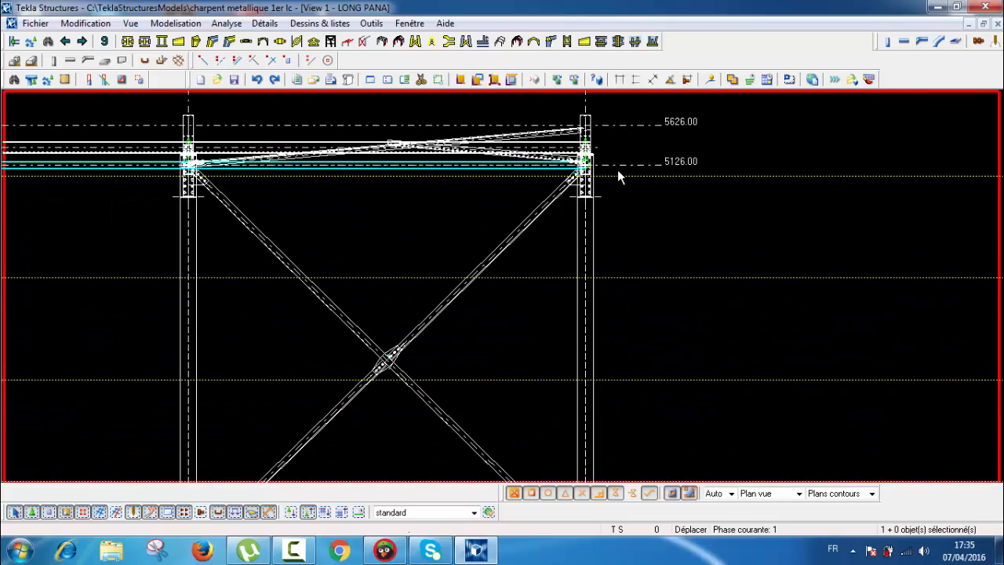
pyautogui.scroll(-2, 618, 169)
pyautogui.moveTo(772, 219); pyautogui.dragTo(674, 203, button='middle')
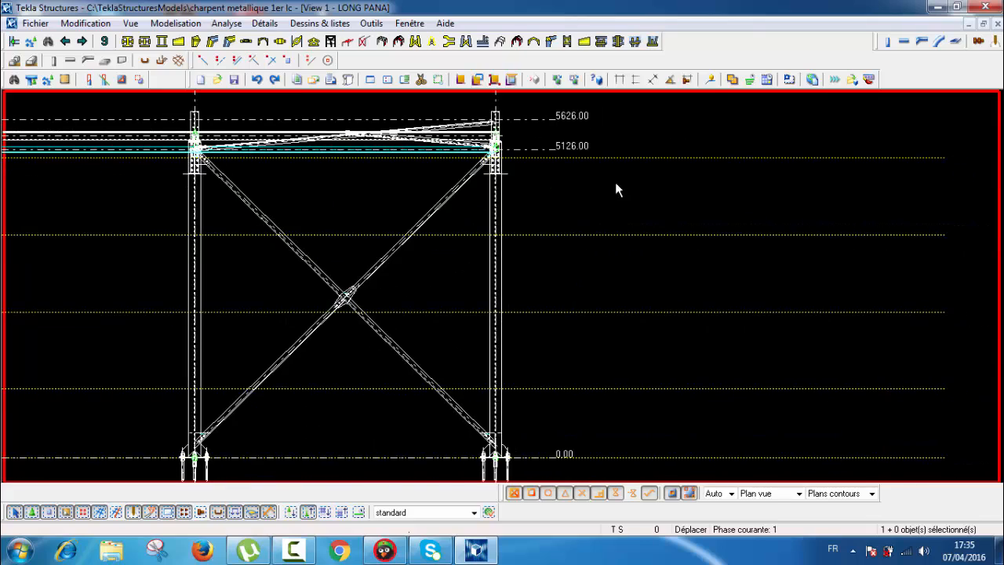
pyautogui.scroll(-2, 615, 182)
pyautogui.scroll(1, 513, 347)
pyautogui.scroll(-1, 514, 347)
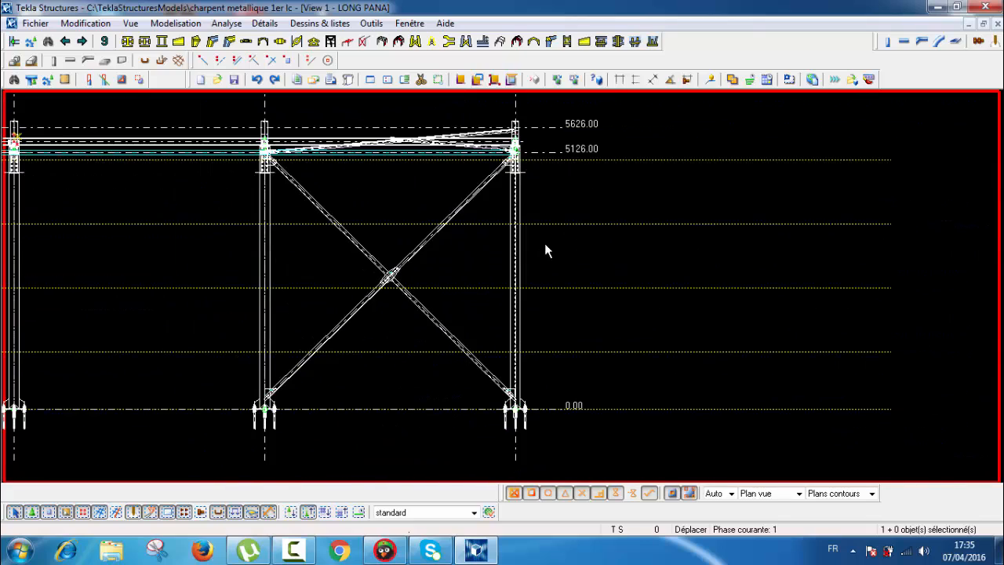
pyautogui.moveTo(568, 243); pyautogui.dragTo(617, 242, button='middle')
pyautogui.scroll(-1, 617, 243)
pyautogui.moveTo(558, 250); pyautogui.dragTo(730, 255, button='middle')
pyautogui.scroll(-1, 728, 255)
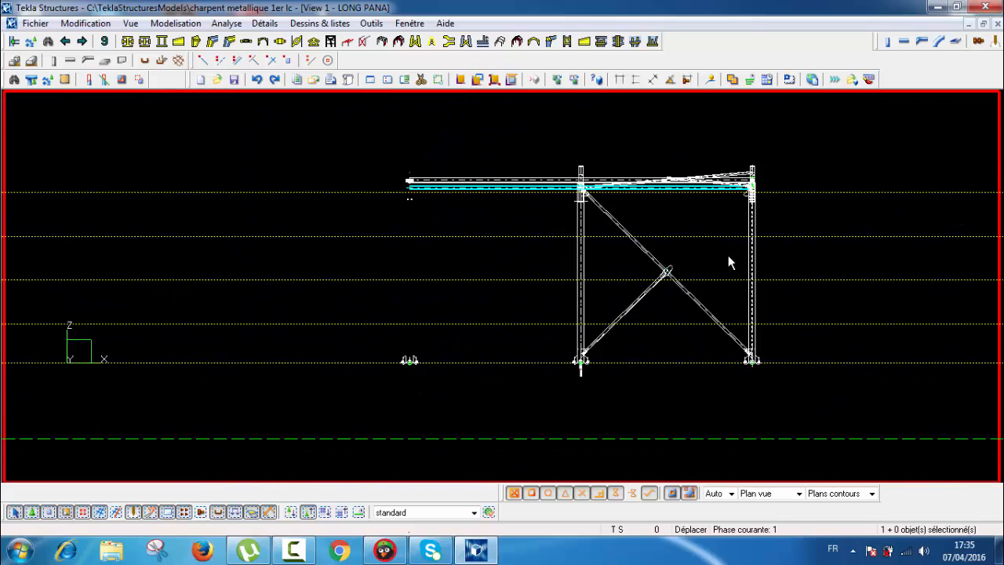
pyautogui.moveTo(620, 269); pyautogui.dragTo(641, 255, button='middle')
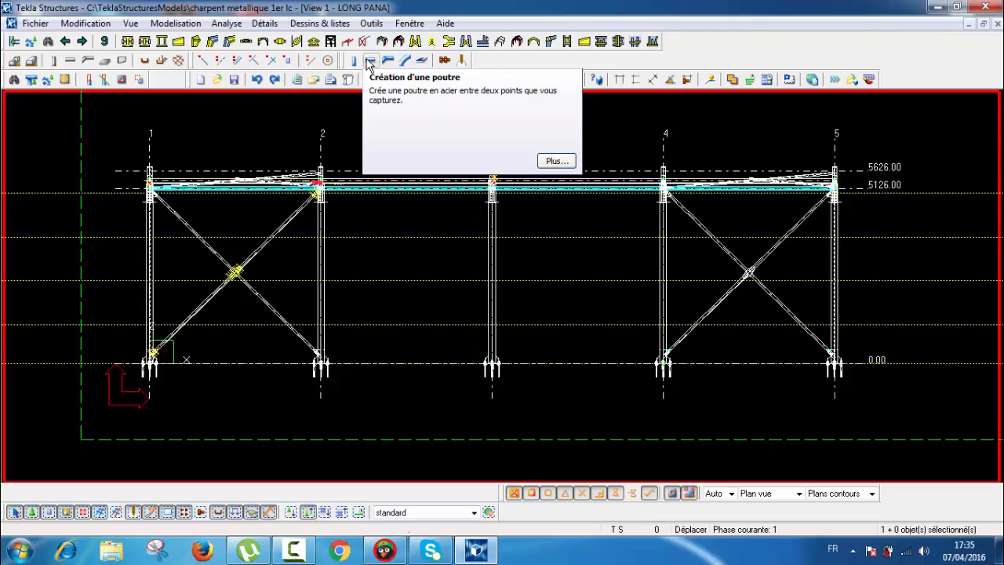
# Set the steel beam profile to UPN100 in the beam properties and leave the beam command without placing a beam
pyautogui.doubleClick(370, 63)
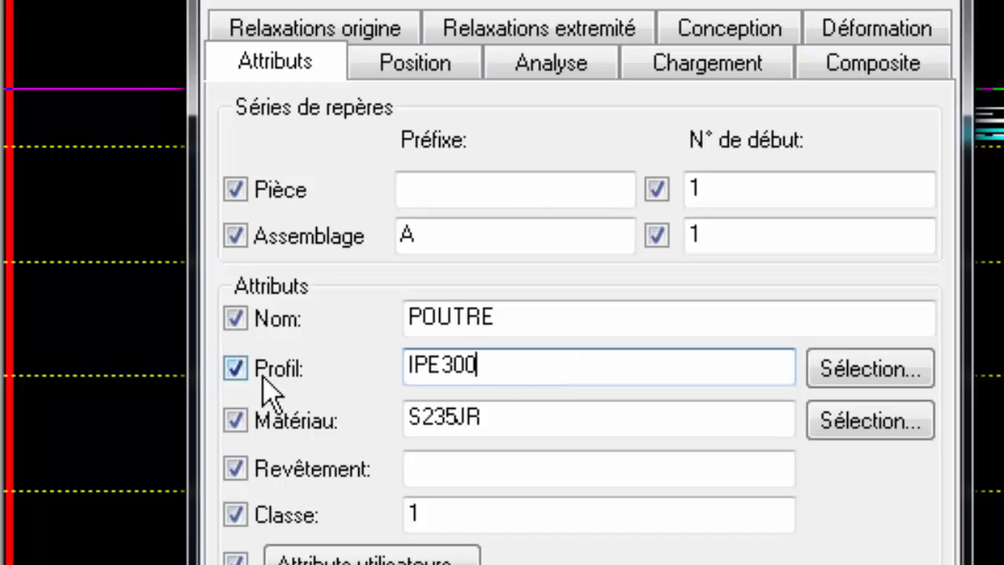
pyautogui.moveTo(538, 372); pyautogui.dragTo(390, 366)
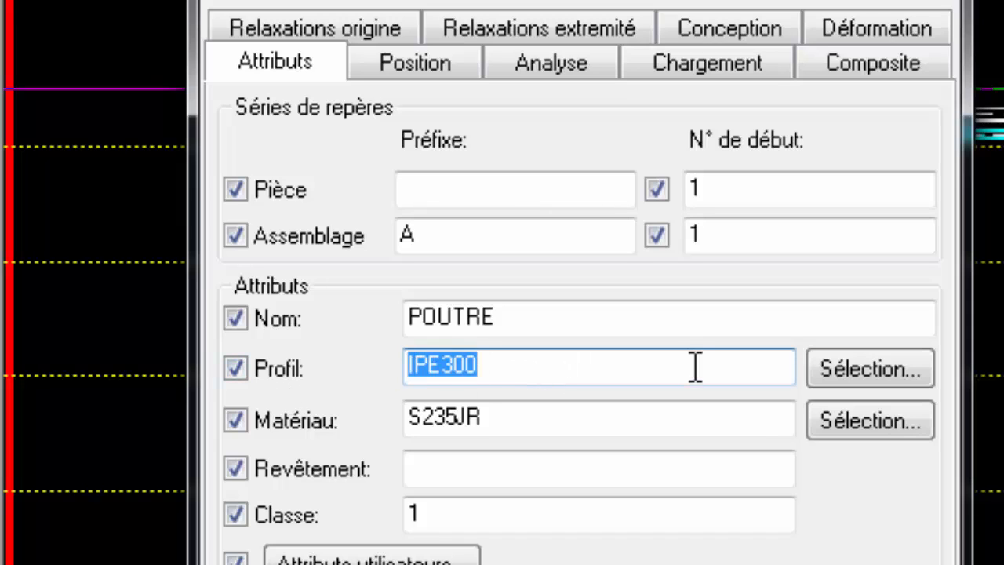
pyautogui.write('UPN')
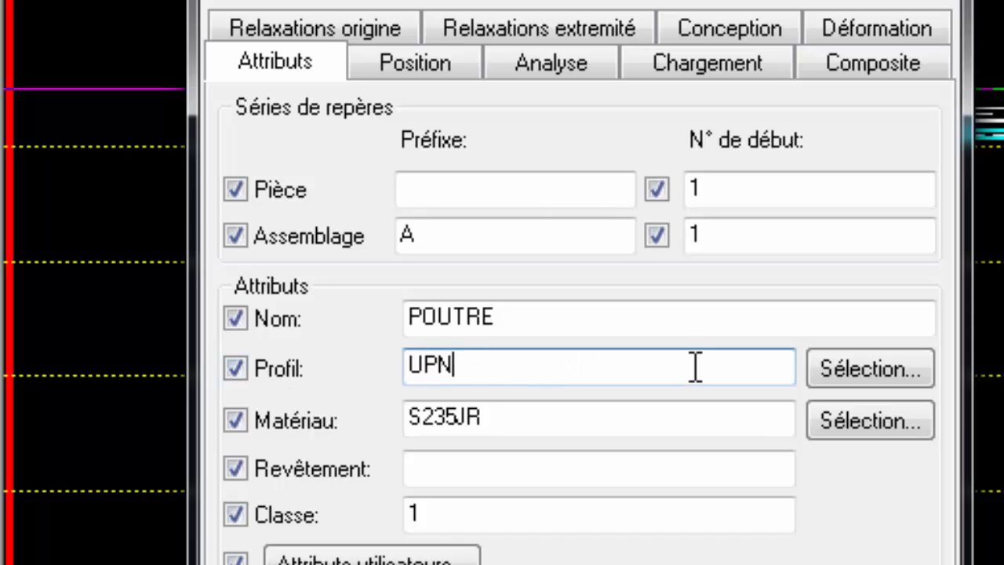
pyautogui.write('100')
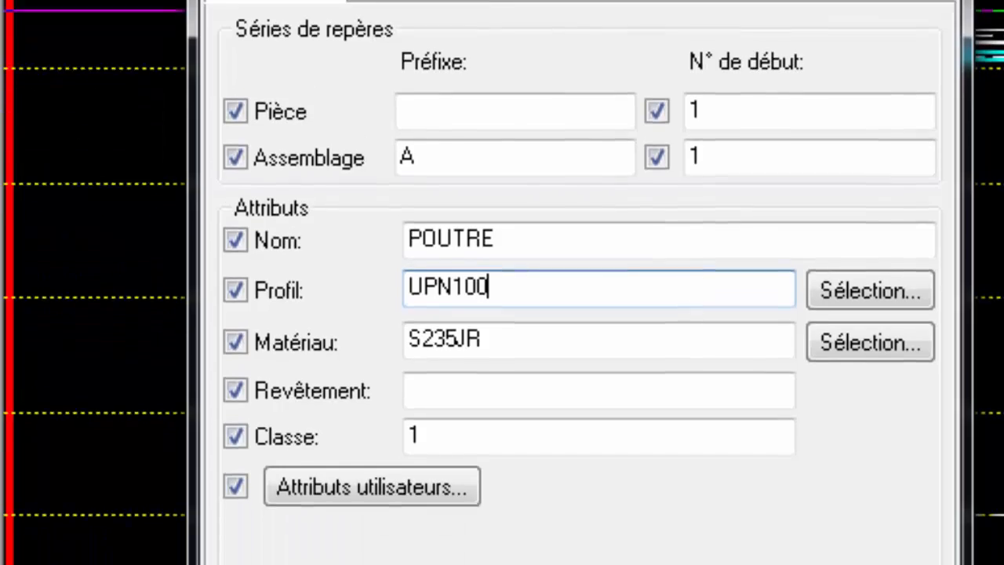
pyautogui.click(493, 474)
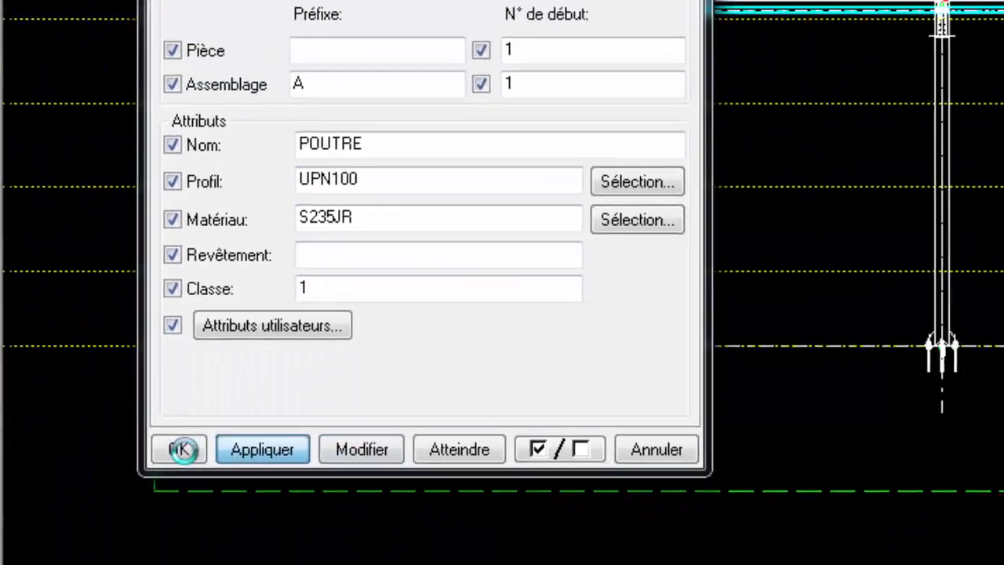
pyautogui.click(181, 450)
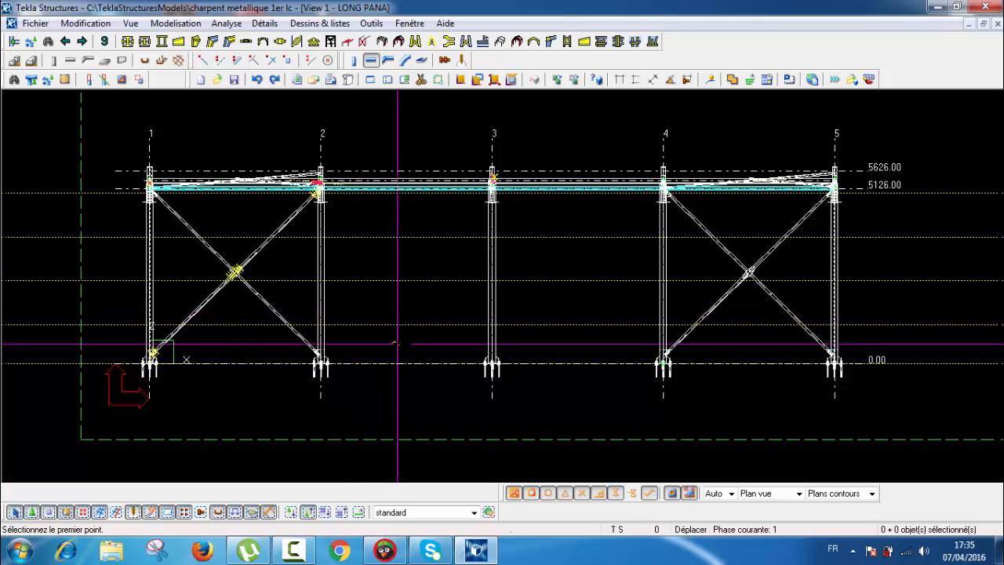
pyautogui.moveTo(401, 342); pyautogui.dragTo(426, 342, button='middle')
pyautogui.press('Escape')
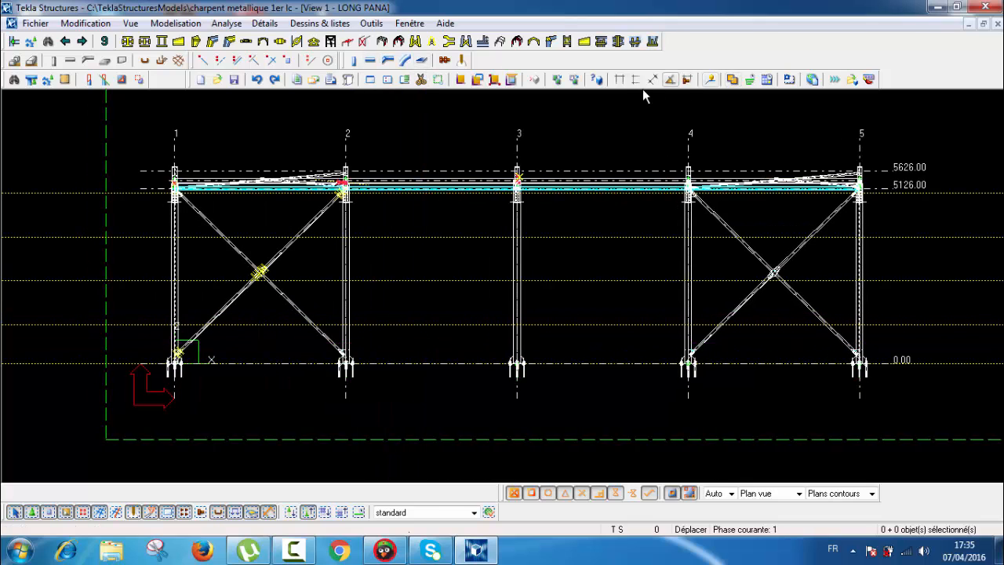
# Measure the horizontal distance between grids 5 and 1, placing the dimension line below the column bases
pyautogui.click(620, 80)
pyautogui.click(859, 399)
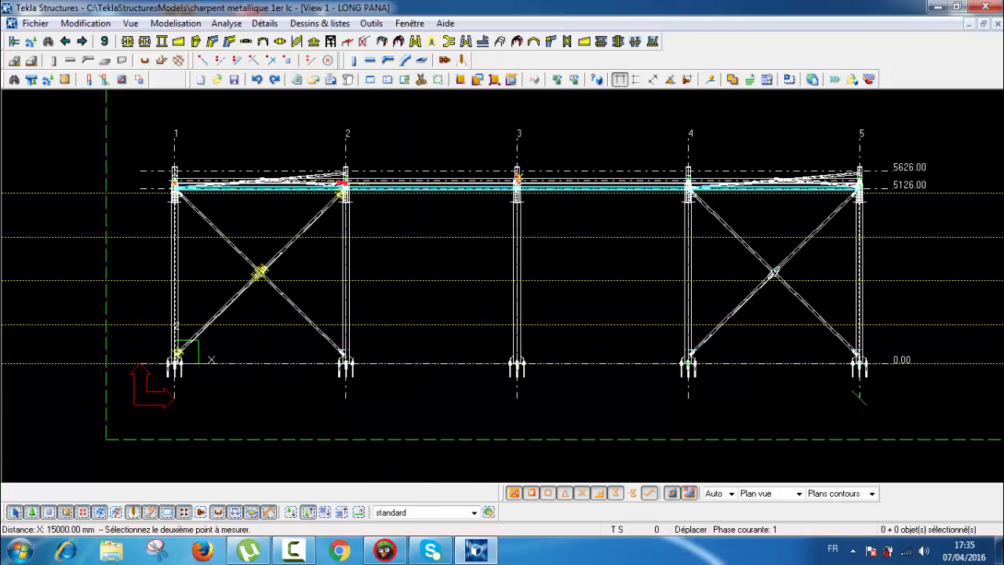
pyautogui.click(173, 398)
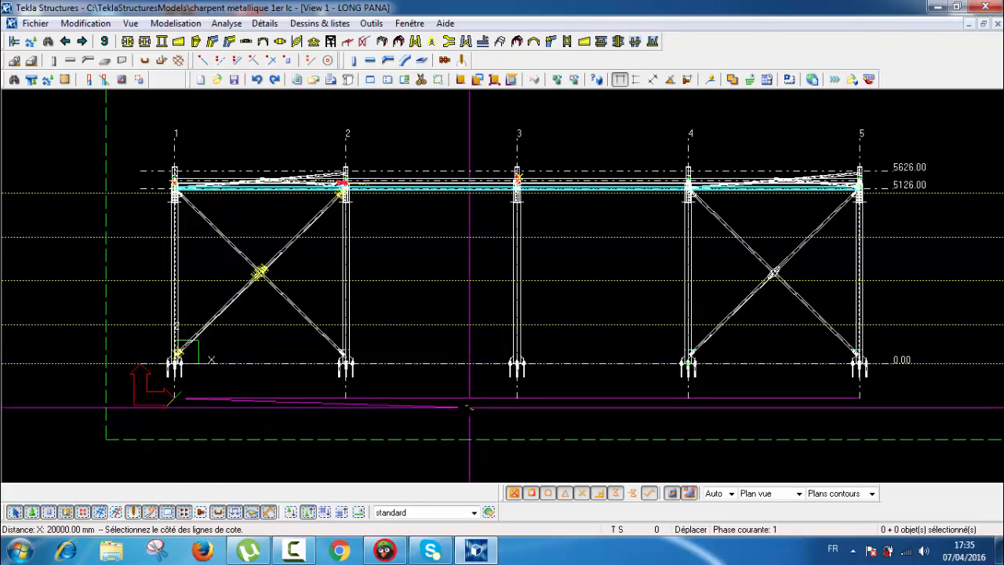
pyautogui.click(468, 406)
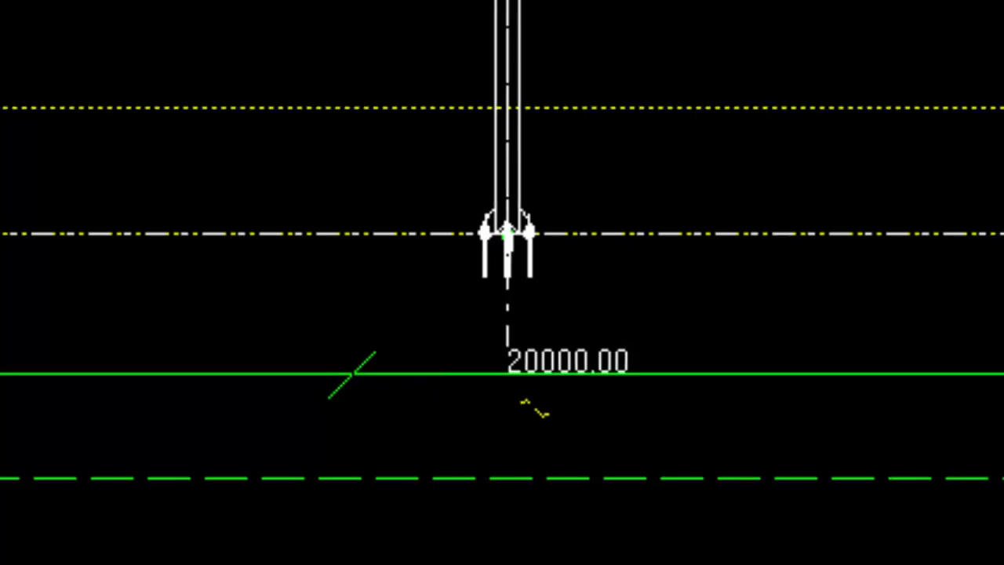
pyautogui.press('Escape')
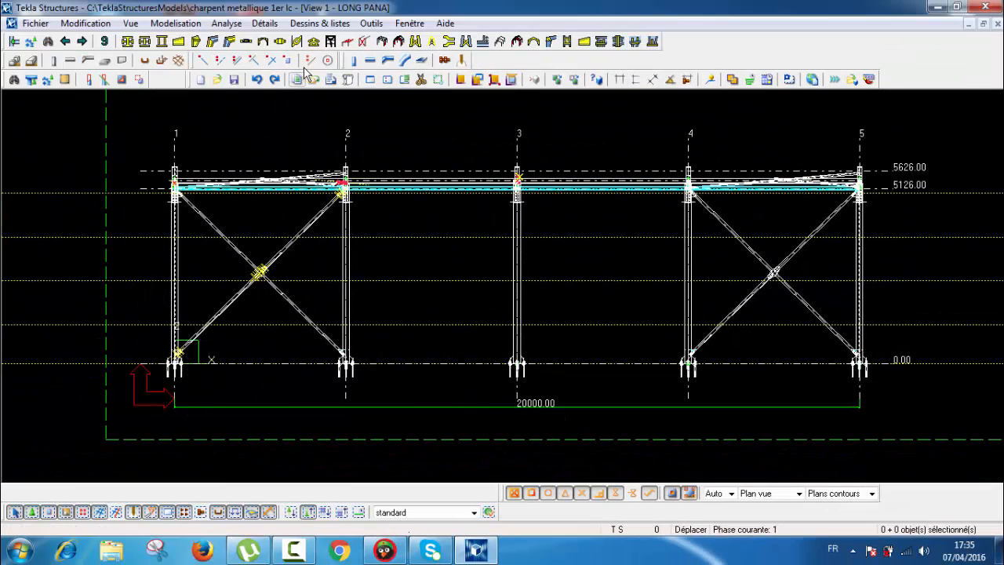
# Measure the horizontal distance between grids 1 and 2, placing the dimension line just below the column bases
pyautogui.click(620, 79)
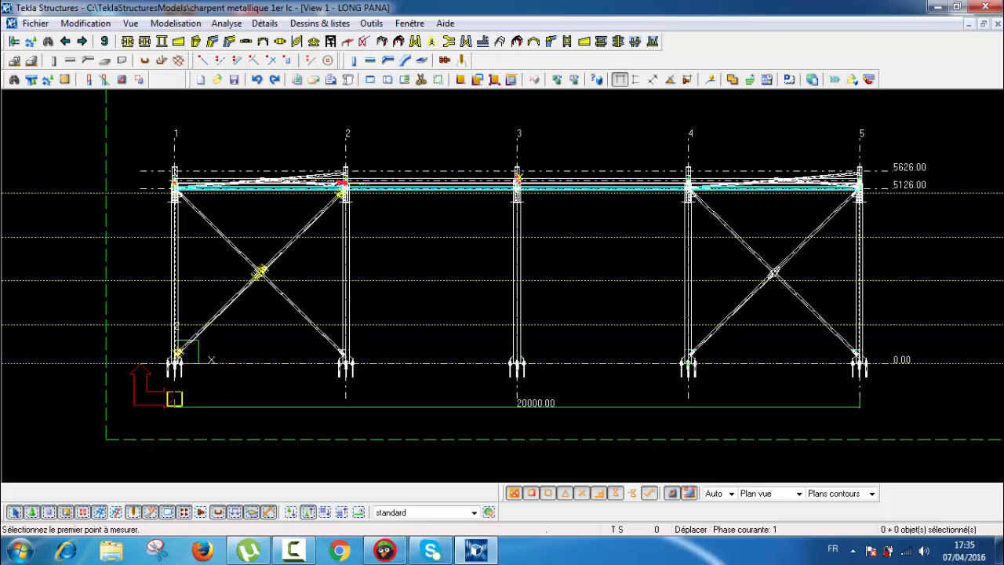
pyautogui.click(175, 399)
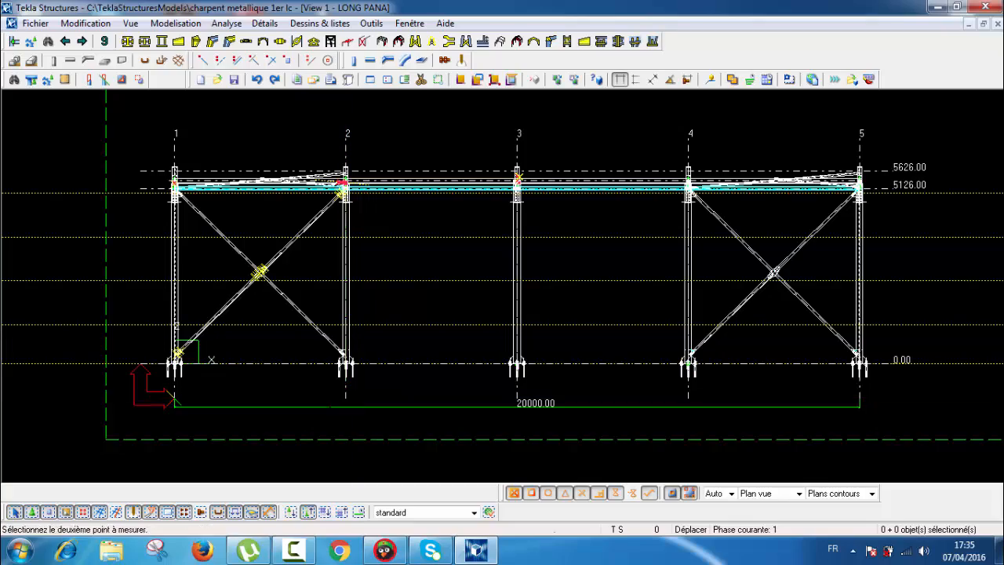
pyautogui.click(346, 399)
pyautogui.click(269, 386)
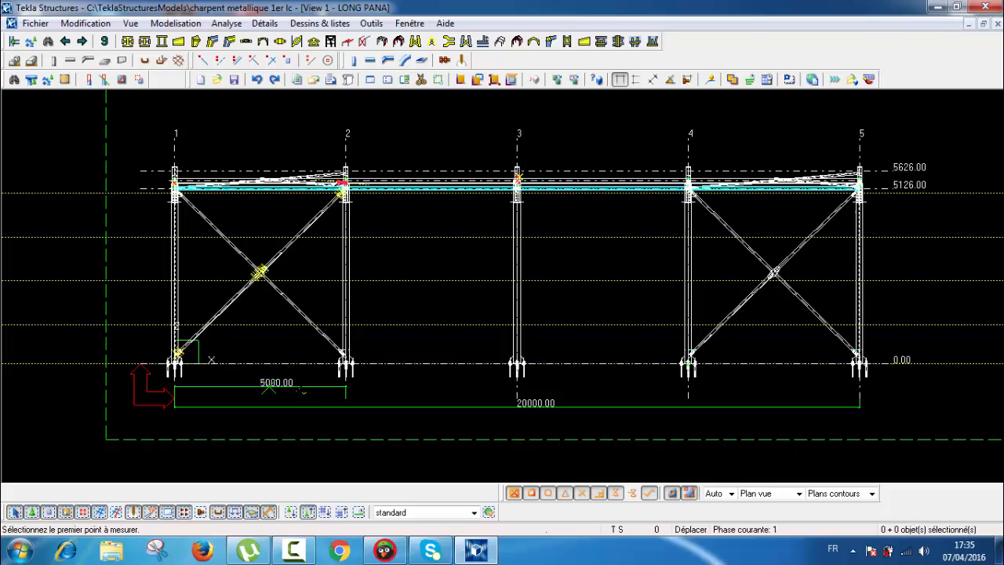
# Examine the bays between grids 1 and 4 and where the construction lines cross their columns
pyautogui.scroll(-1, 660, 353)
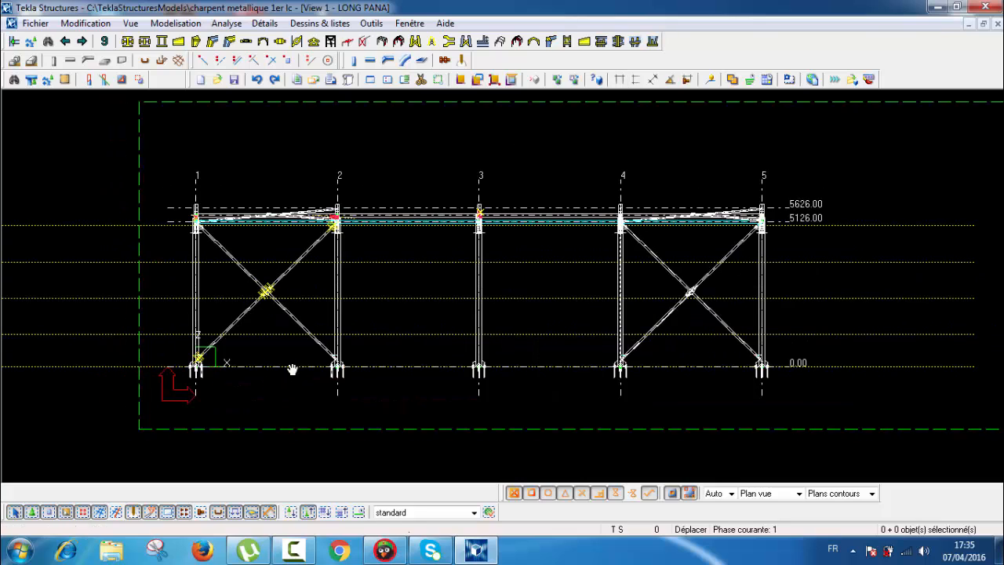
pyautogui.scroll(2, 349, 314)
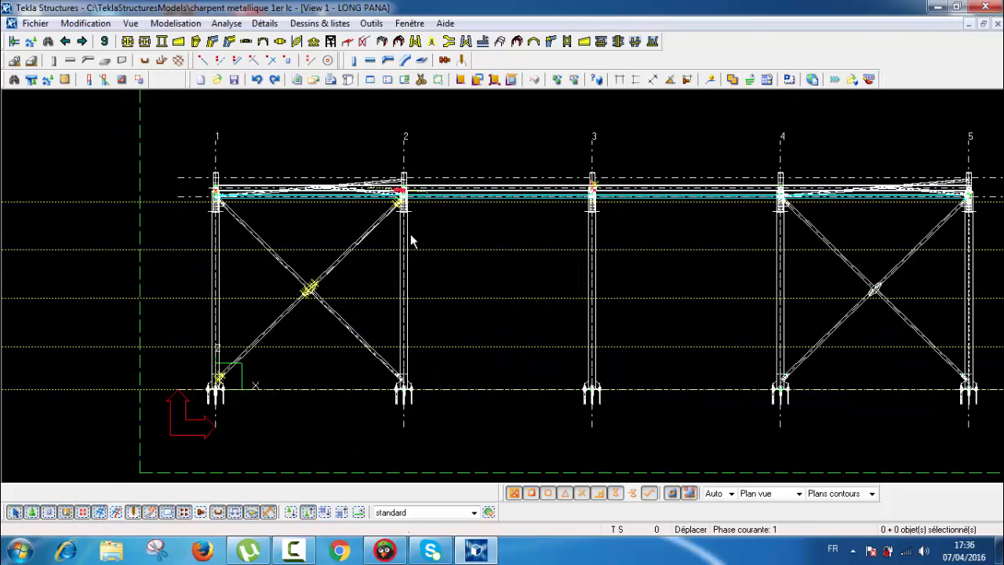
pyautogui.scroll(2, 410, 236)
pyautogui.scroll(-1, 445, 273)
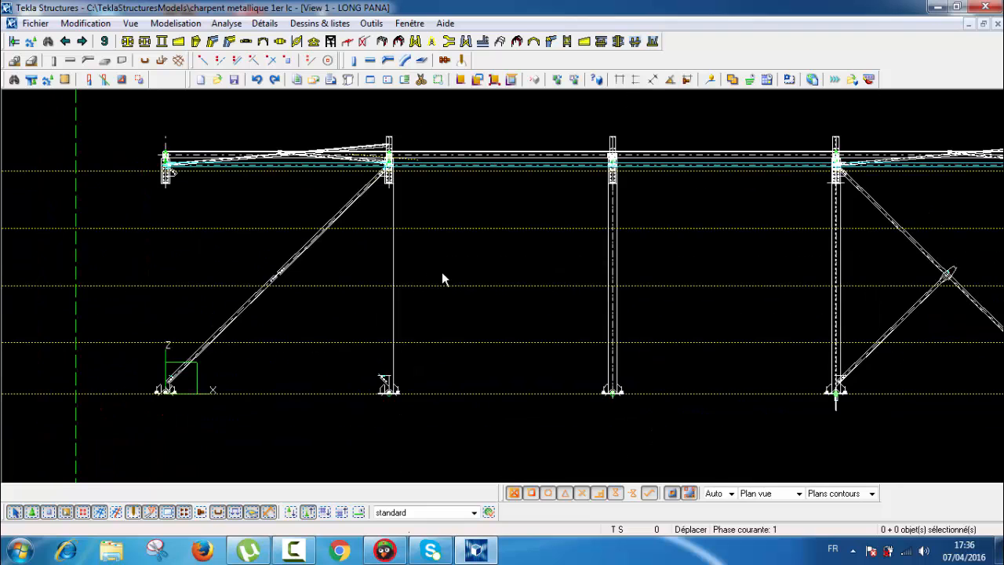
pyautogui.moveTo(421, 155); pyautogui.dragTo(441, 171, button='middle')
pyautogui.scroll(-1, 441, 171)
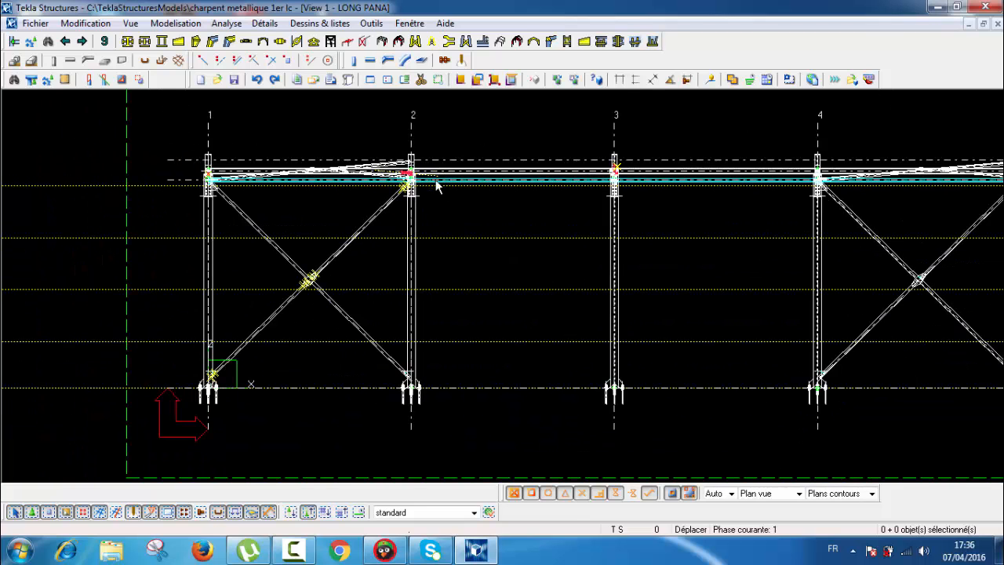
pyautogui.moveTo(500, 197); pyautogui.dragTo(489, 197, button='middle')
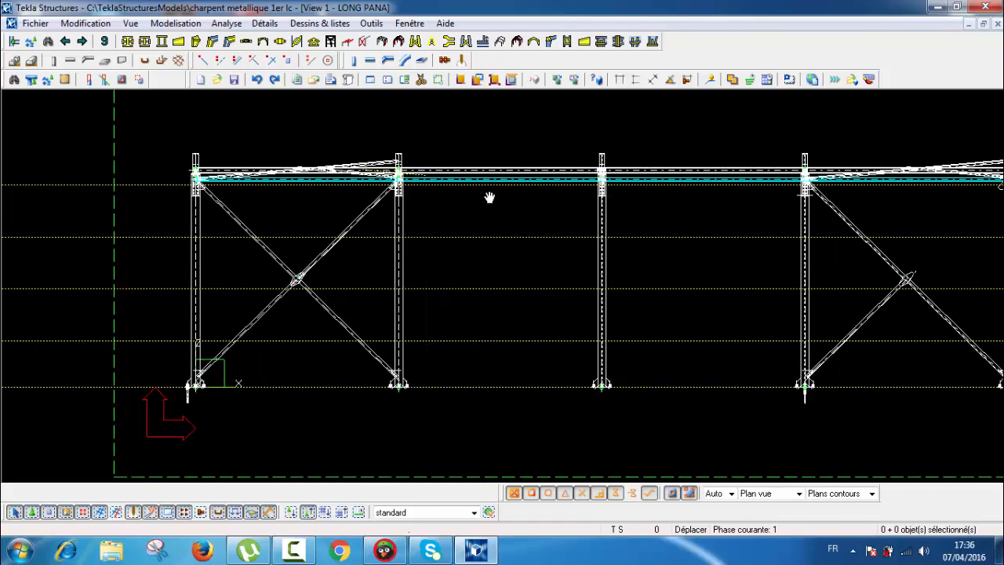
pyautogui.moveTo(372, 207); pyautogui.dragTo(375, 224, button='middle')
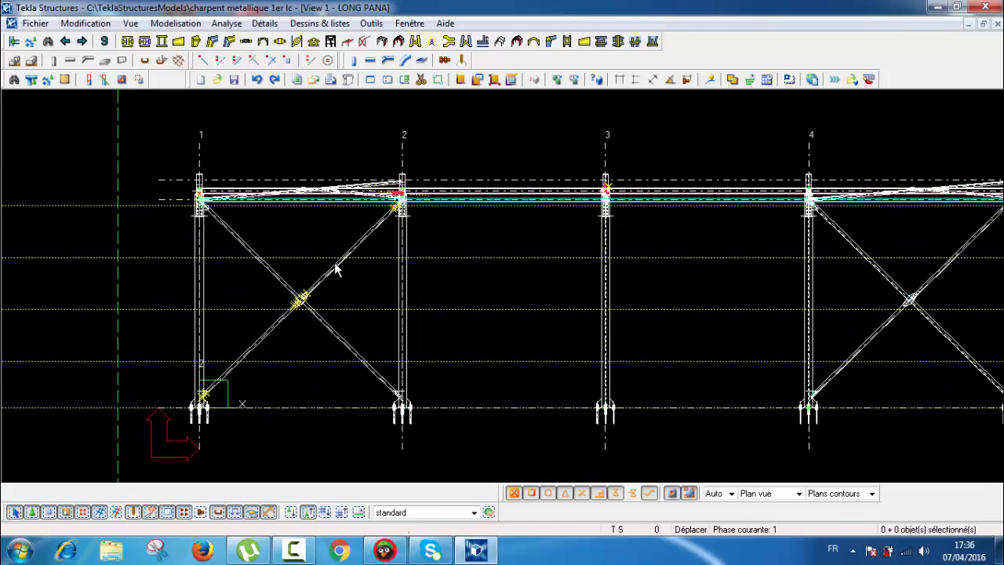
pyautogui.scroll(1, 335, 264)
pyautogui.moveTo(494, 277); pyautogui.dragTo(480, 272, button='middle')
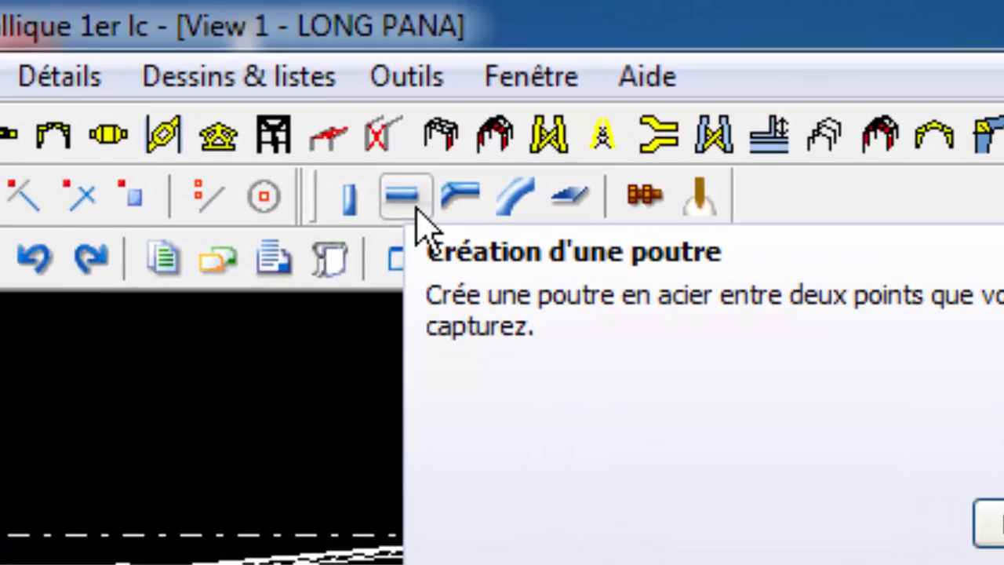
# Place a UPN100 beam along the lowest raised construction line from the outer face of the first column to the middle column's axis
pyautogui.click(414, 206)
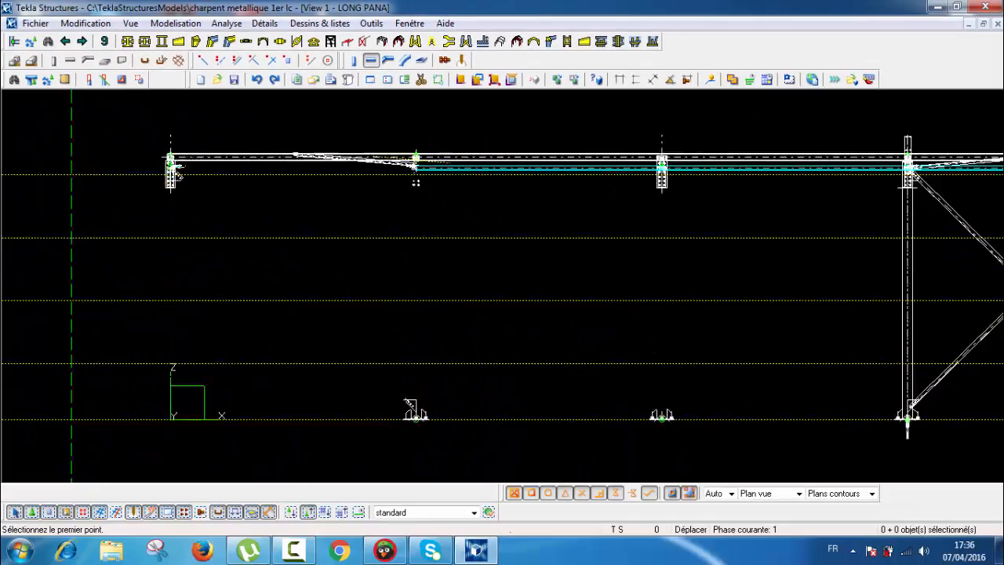
pyautogui.scroll(3, 168, 371)
pyautogui.moveTo(195, 353); pyautogui.dragTo(192, 336, button='middle')
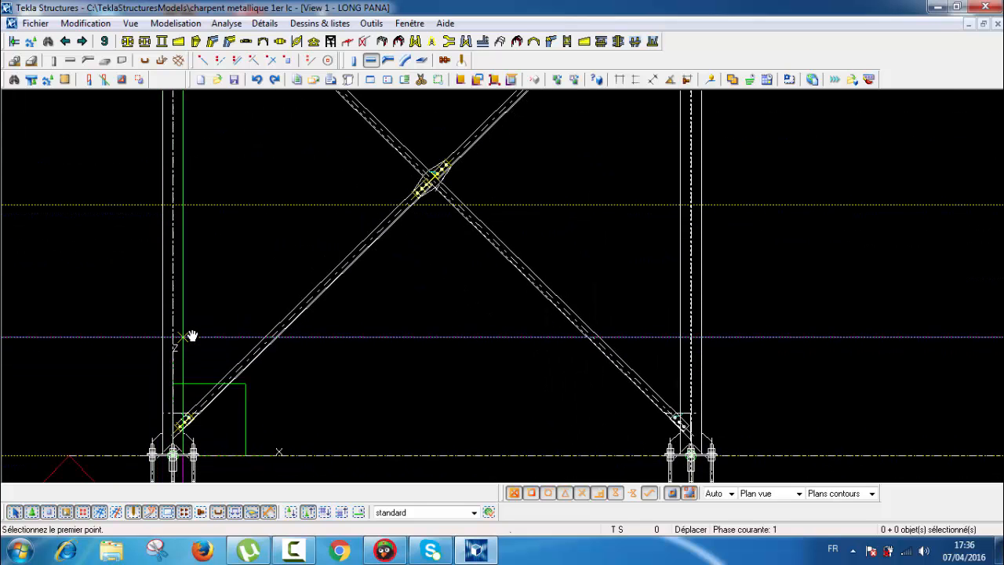
pyautogui.scroll(5, 162, 337)
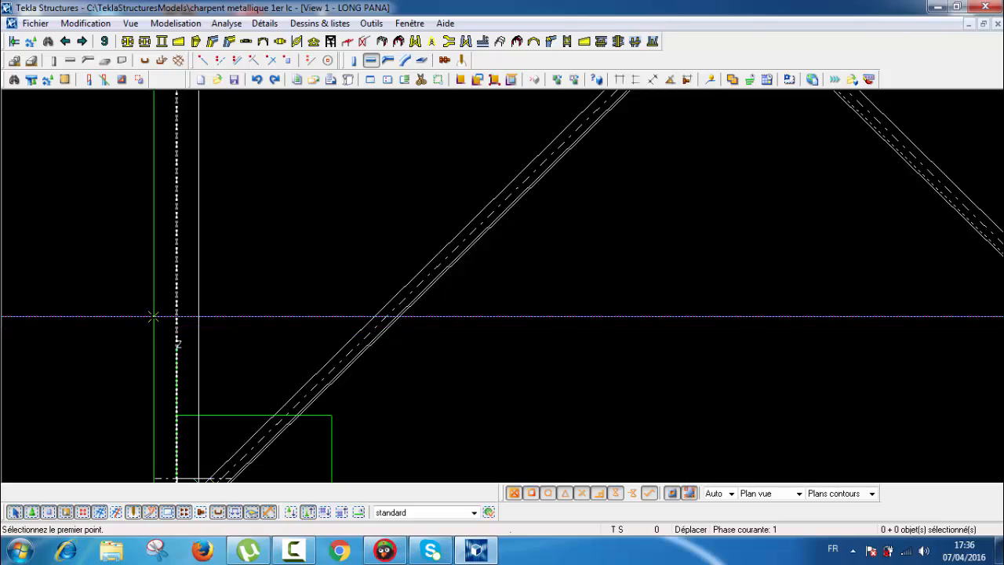
pyautogui.click(153, 316)
pyautogui.moveTo(616, 322); pyautogui.dragTo(261, 319, button='middle')
pyautogui.scroll(-5, 262, 319)
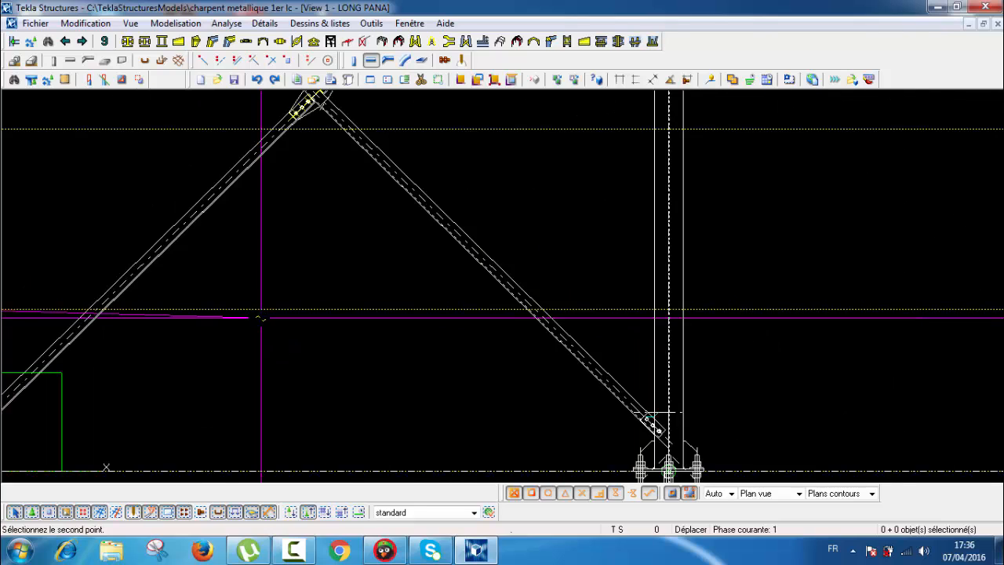
pyautogui.scroll(-1, 265, 320)
pyautogui.scroll(8, 620, 298)
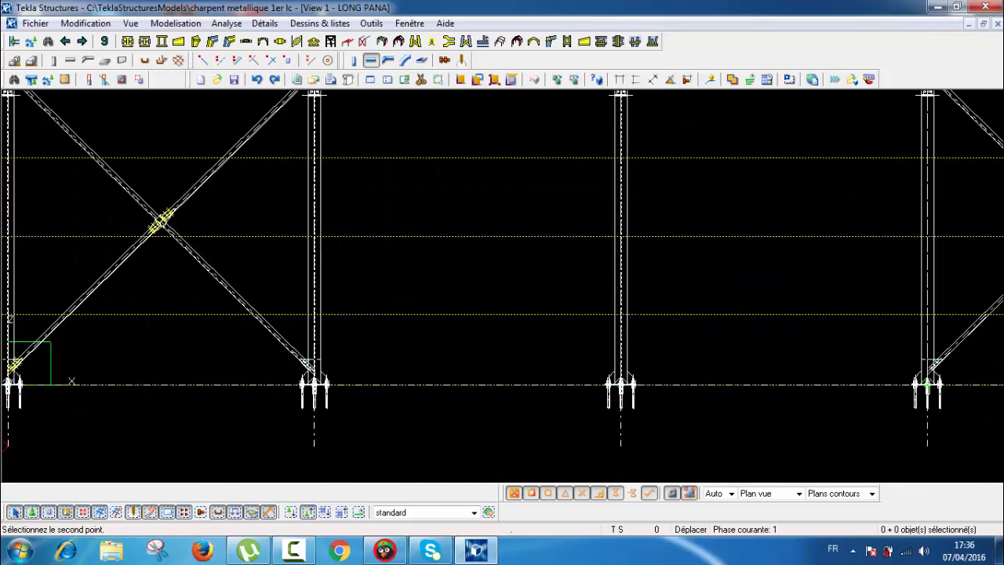
pyautogui.scroll(3, 597, 294)
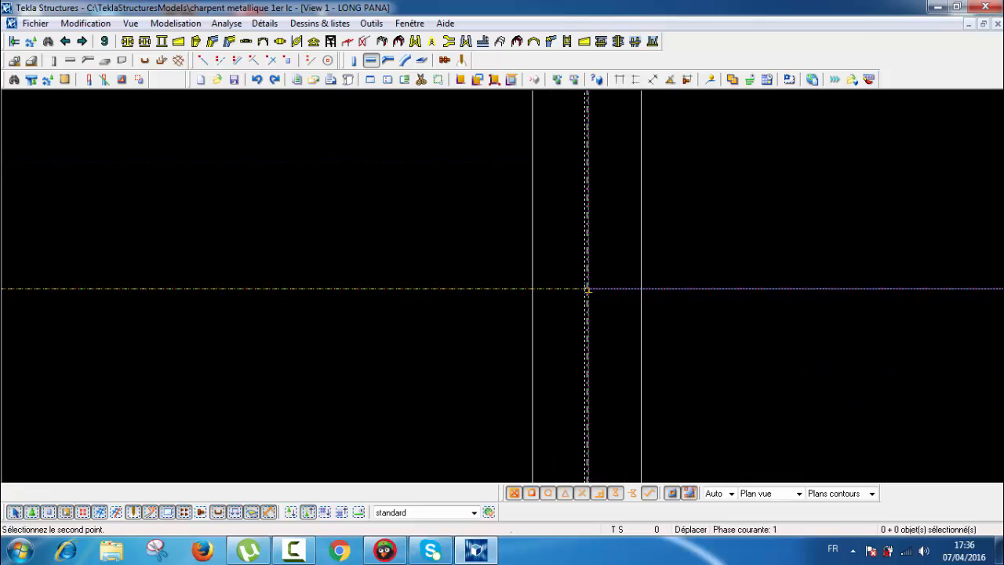
pyautogui.scroll(5, 587, 287)
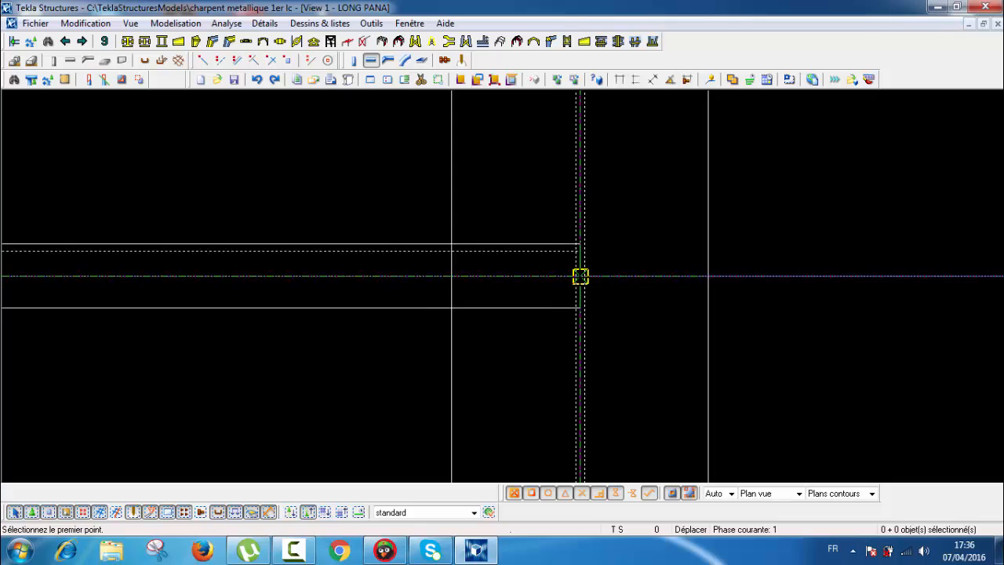
pyautogui.scroll(-4, 580, 276)
pyautogui.scroll(2, 511, 281)
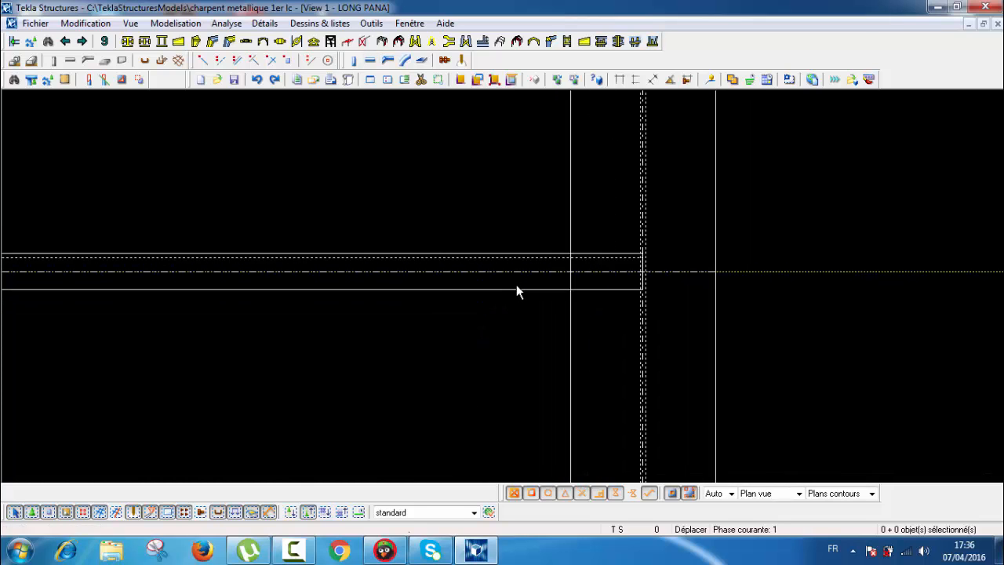
# Move the new beam vertically from its upper end corner so its top edge lies on the construction line
pyautogui.scroll(2, 517, 291)
pyautogui.click(520, 292)
pyautogui.rightClick(814, 202)
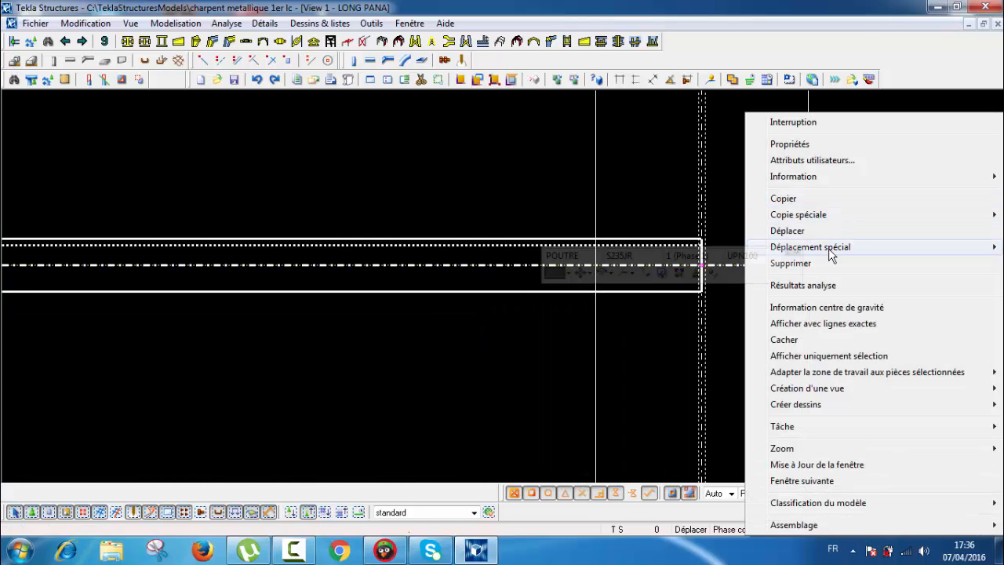
pyautogui.click(802, 234)
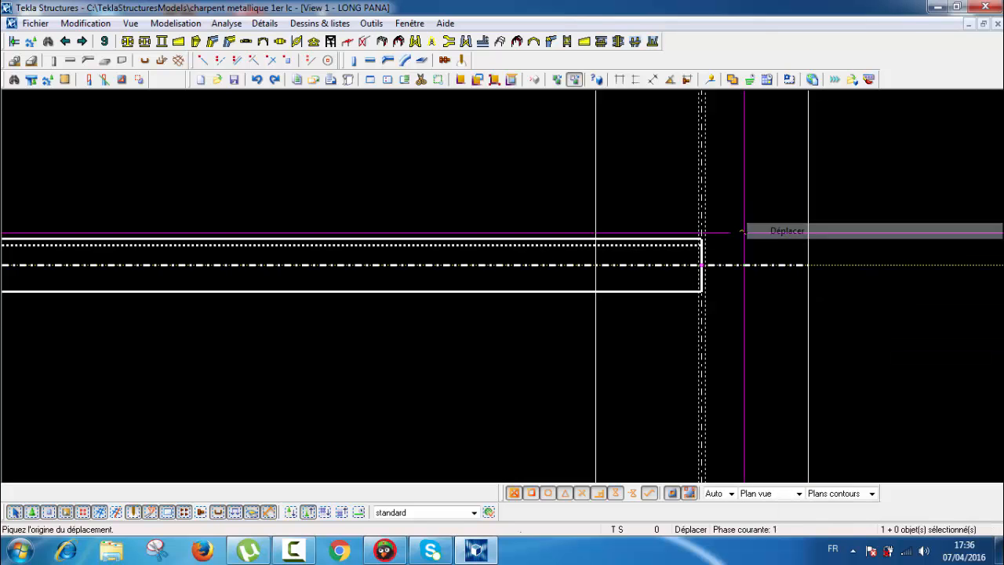
pyautogui.scroll(4, 691, 238)
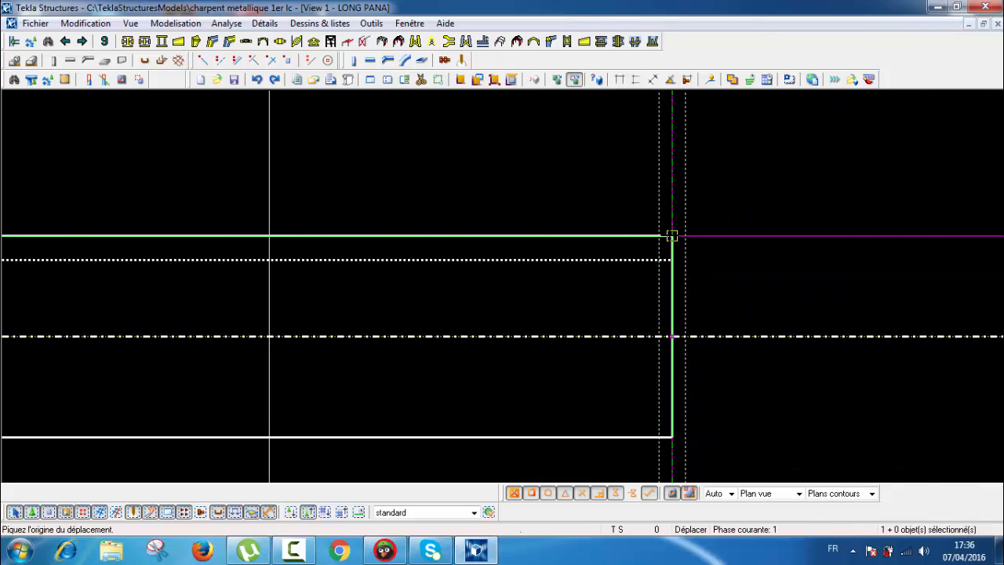
pyautogui.scroll(-8, 673, 337)
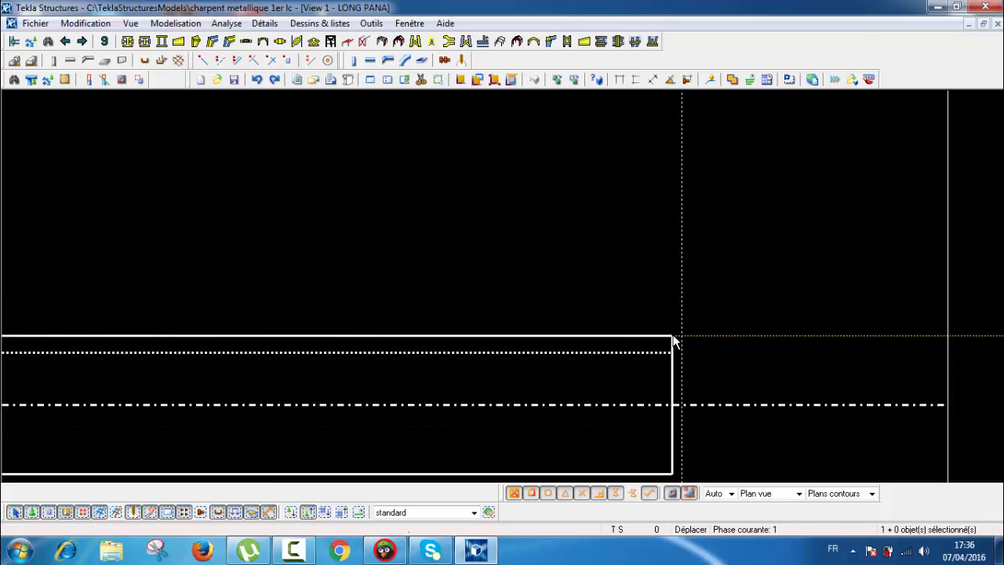
# Select the moved beam and examine its ends at the first column and the middle column
pyautogui.scroll(-1, 828, 371)
pyautogui.scroll(-4, 751, 364)
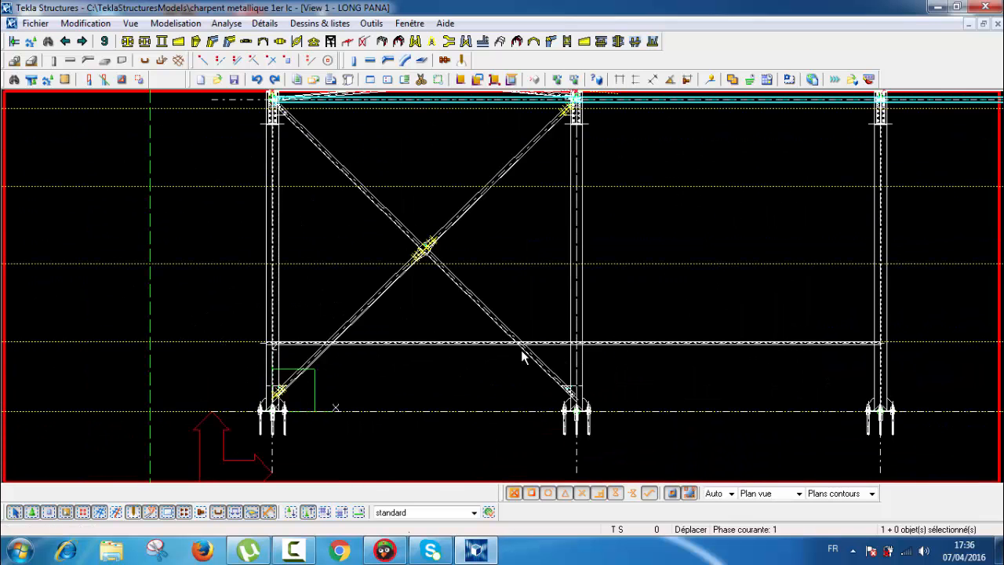
pyautogui.click(475, 344)
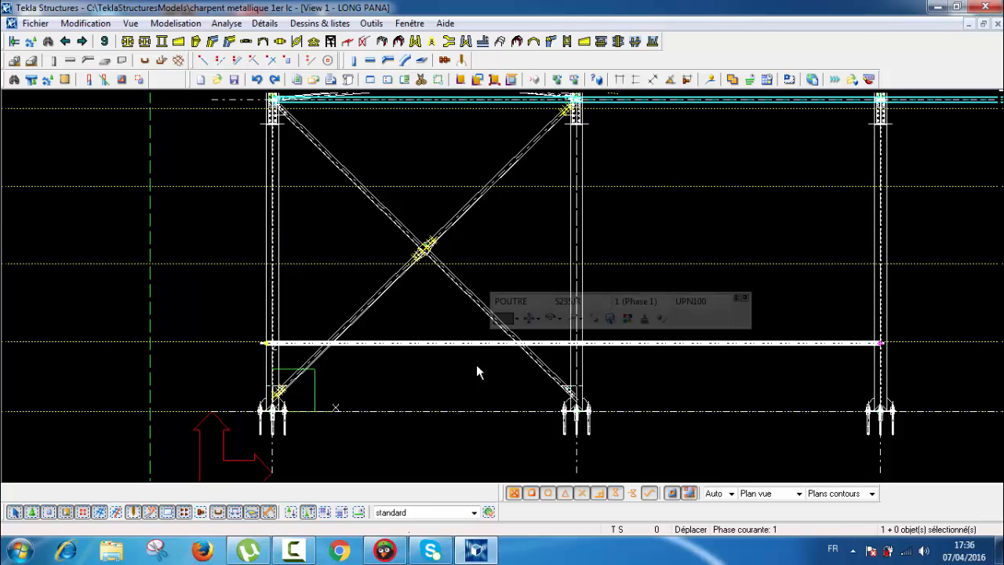
pyautogui.scroll(10, 465, 366)
pyautogui.scroll(5, 513, 338)
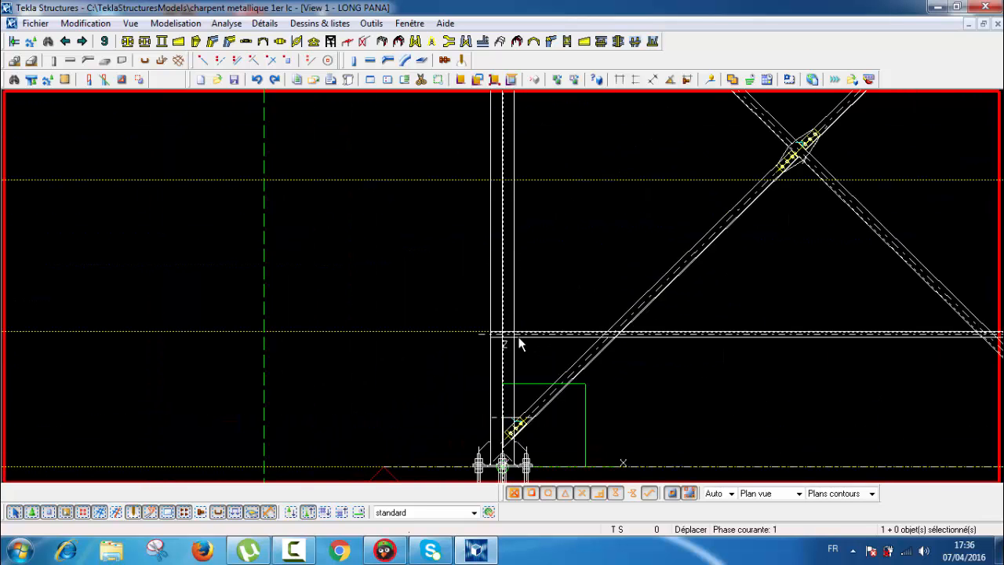
pyautogui.scroll(-10, 448, 339)
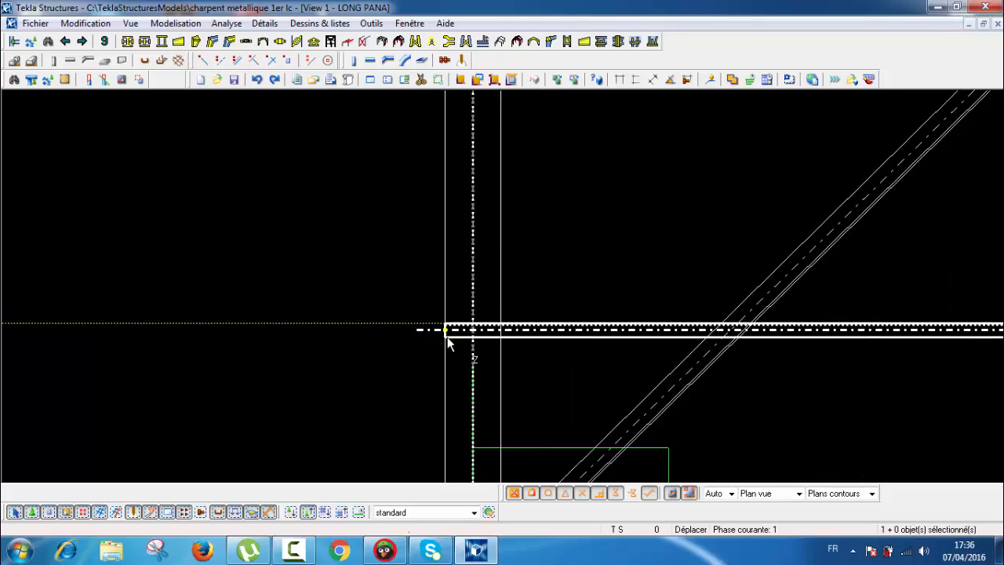
pyautogui.moveTo(786, 358); pyautogui.dragTo(658, 340, button='middle')
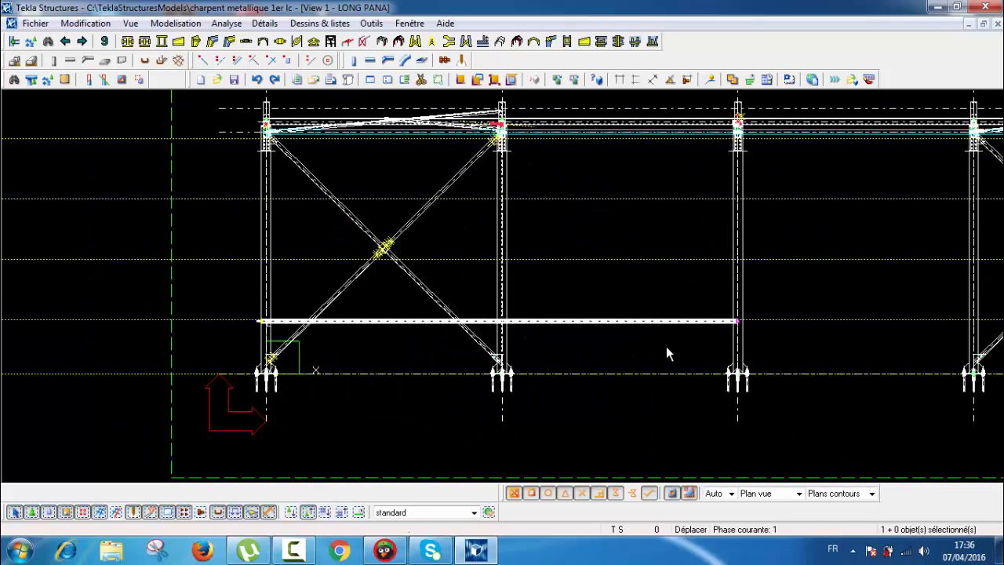
pyautogui.scroll(2, 667, 346)
pyautogui.scroll(5, 668, 329)
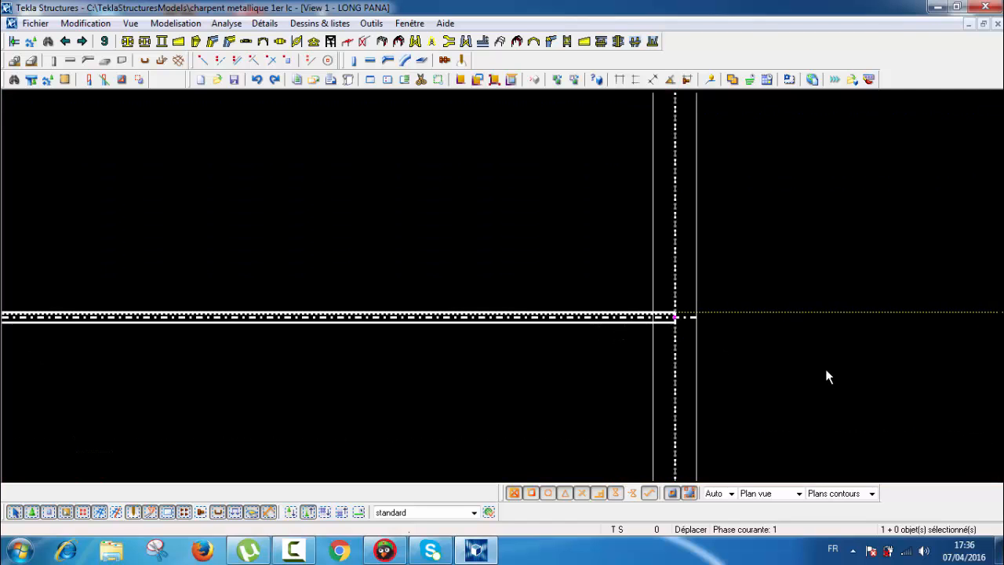
pyautogui.moveTo(826, 368); pyautogui.dragTo(663, 352, button='middle')
pyautogui.rightClick(656, 370)
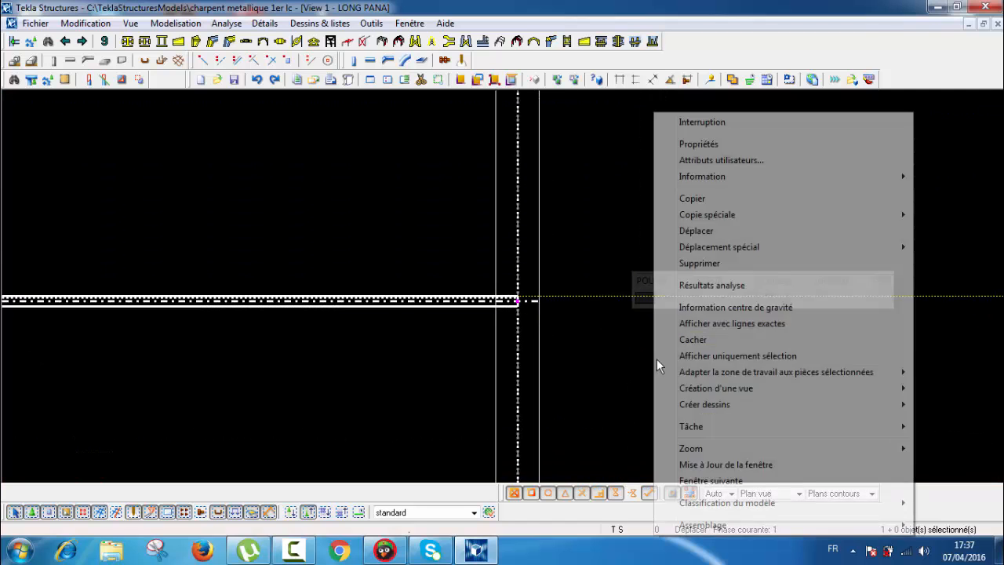
pyautogui.click(343, 170)
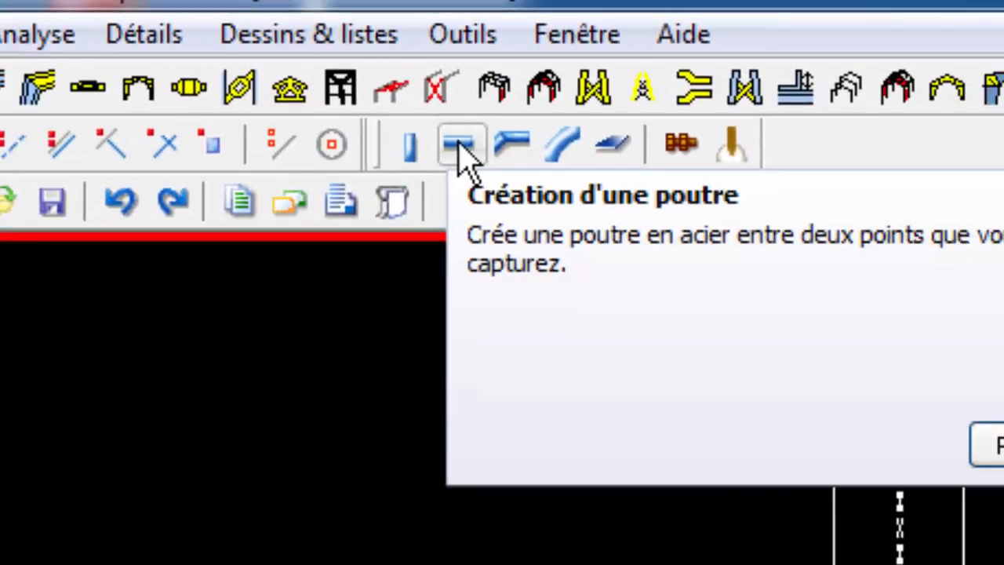
# Place a second UPN100 beam along the same construction line from the first beam's end to the outer face of the last column
pyautogui.click(461, 146)
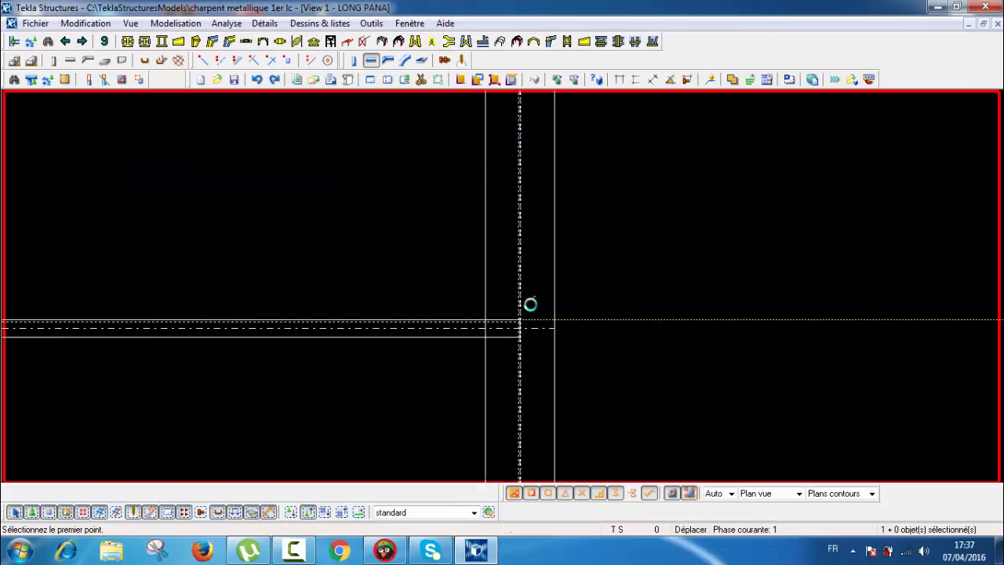
pyautogui.scroll(4, 511, 322)
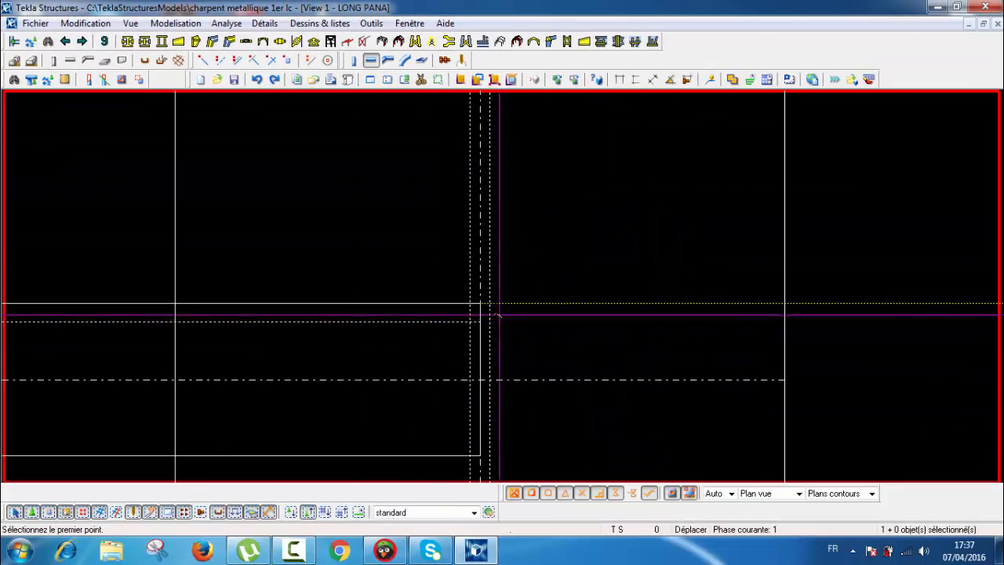
pyautogui.scroll(-8, 394, 284)
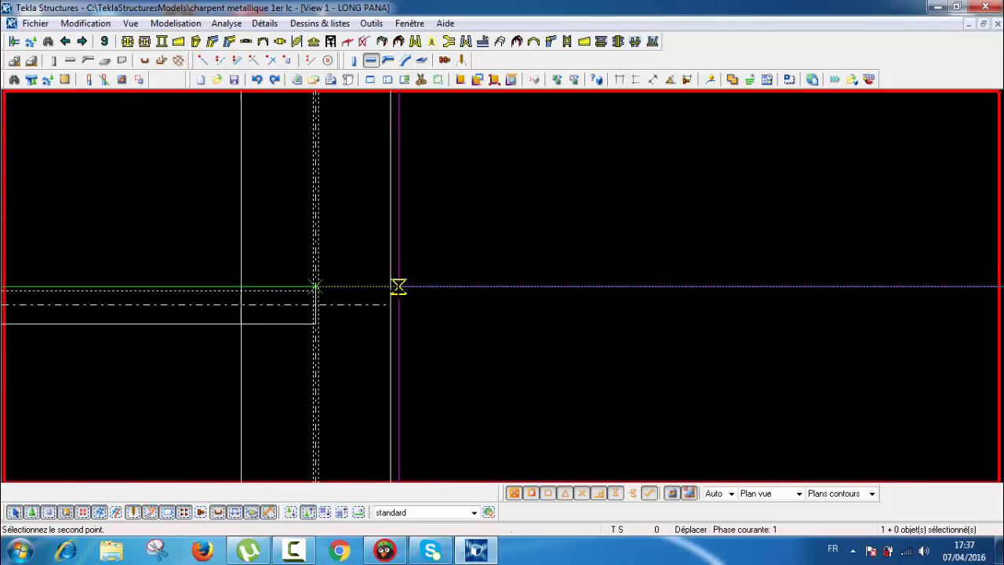
pyautogui.scroll(-2, 396, 298)
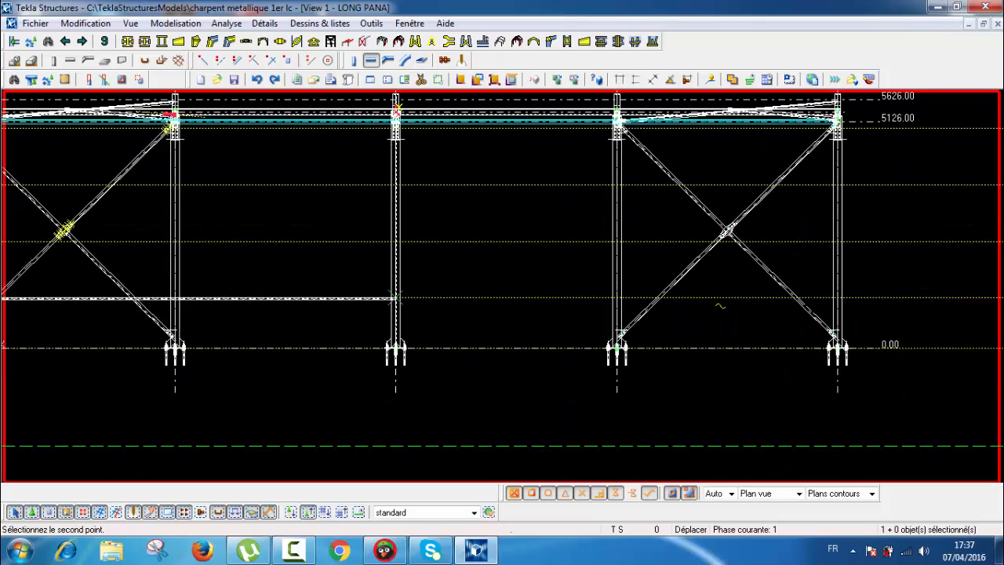
pyautogui.scroll(10, 834, 298)
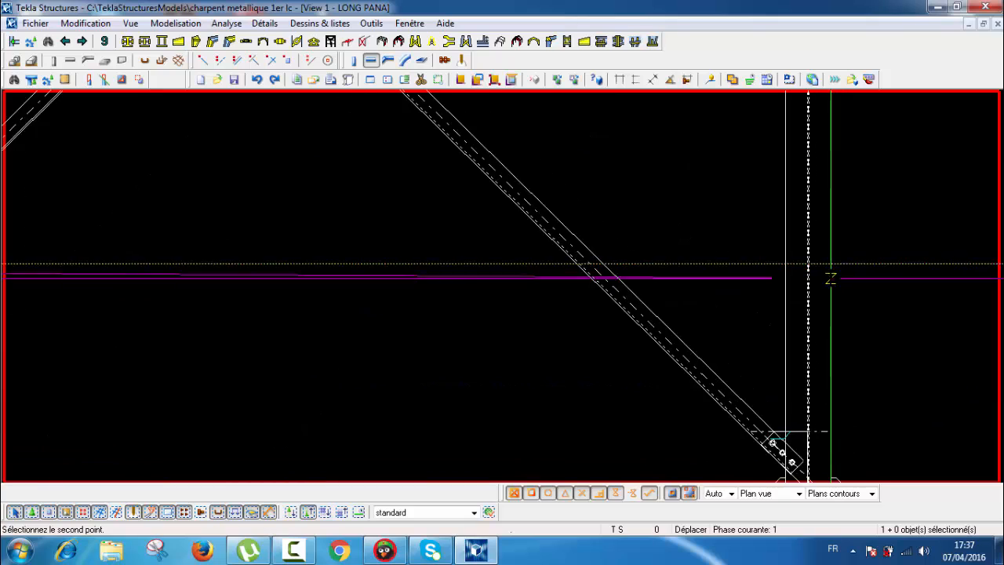
pyautogui.click(828, 251)
pyautogui.scroll(-3, 828, 253)
pyautogui.press('Escape')
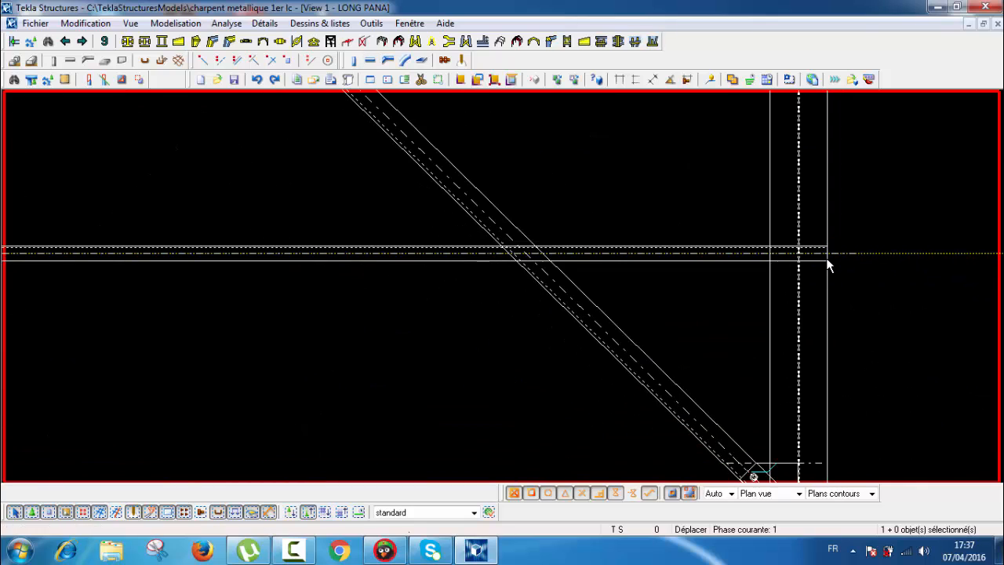
# Move the second beam vertically from its upper end corner so its top edge lies on the construction line
pyautogui.scroll(3, 787, 260)
pyautogui.rightClick(783, 259)
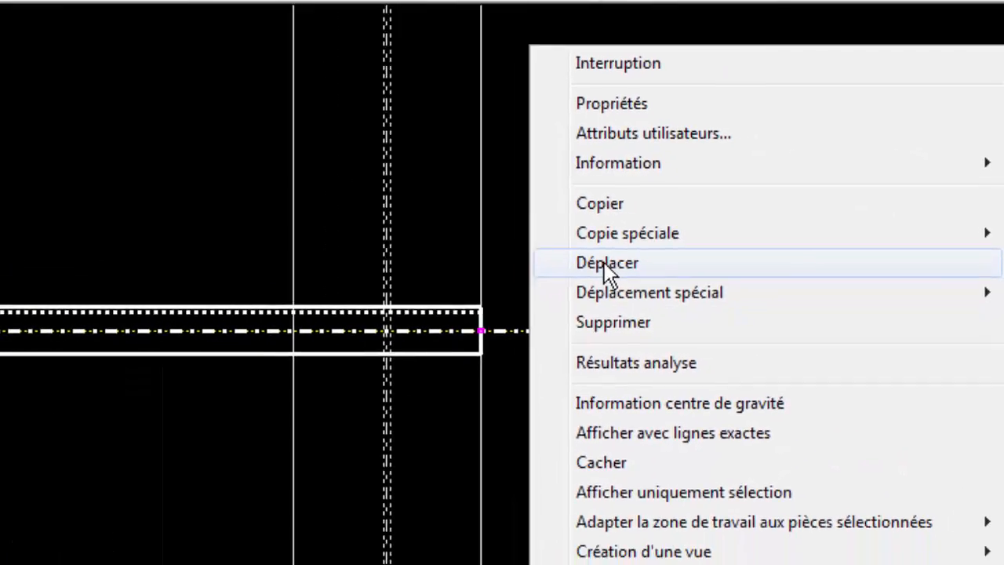
pyautogui.click(563, 272)
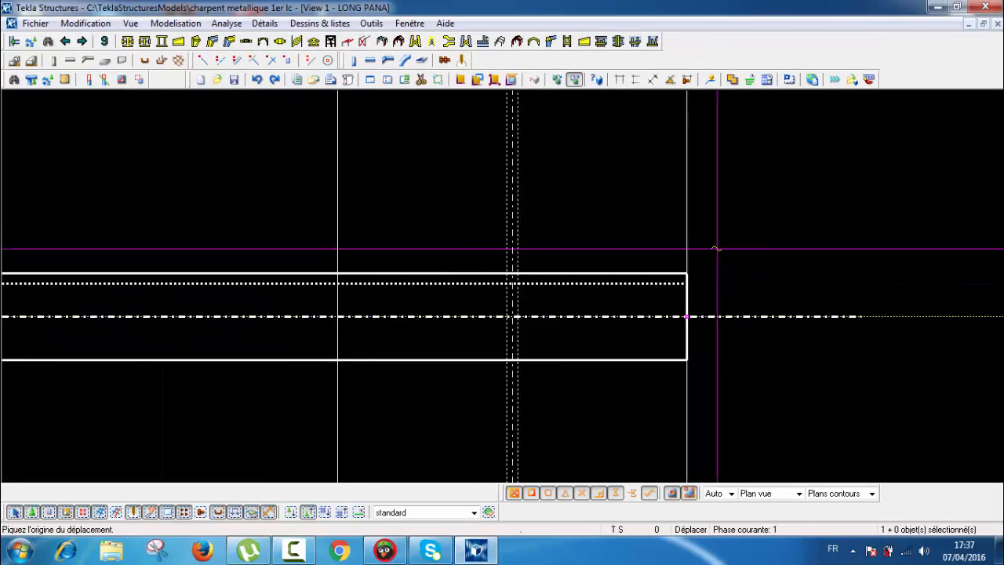
pyautogui.scroll(2, 716, 250)
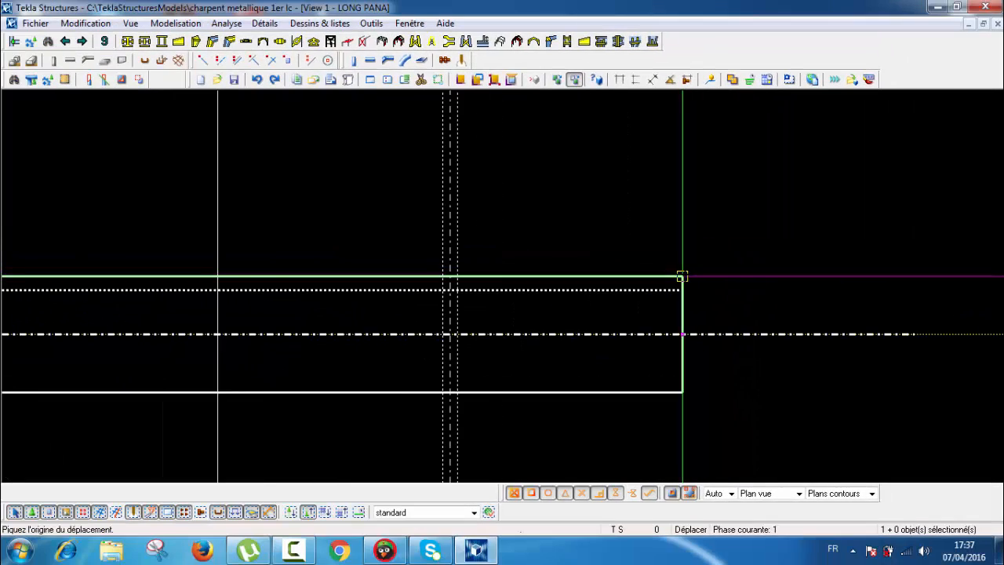
pyautogui.scroll(-6, 682, 335)
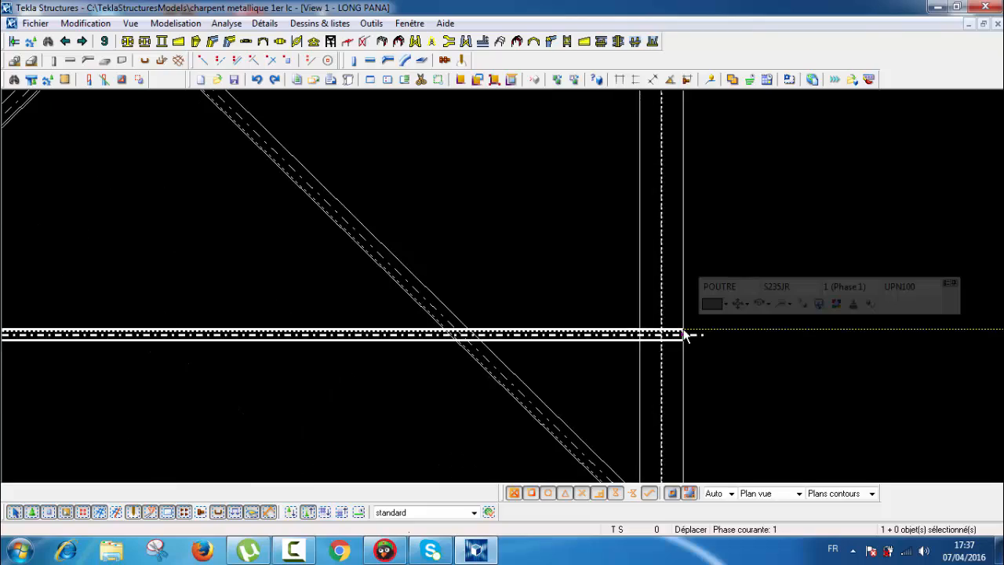
# Examine the completed beam row across the elevation and its end at the first column
pyautogui.moveTo(518, 347); pyautogui.dragTo(687, 305, button='middle')
pyautogui.scroll(-6, 687, 305)
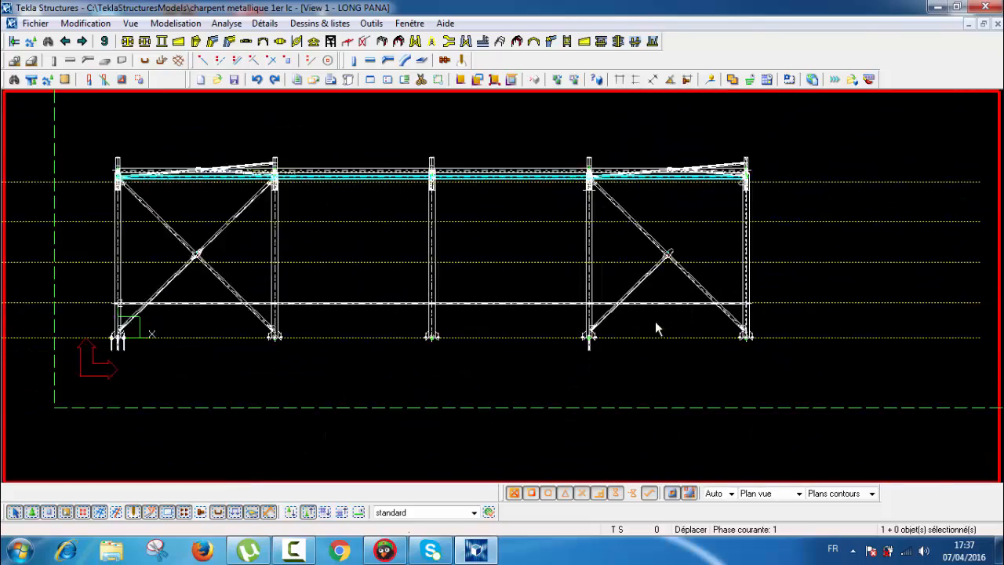
pyautogui.moveTo(538, 335); pyautogui.dragTo(685, 330, button='middle')
pyautogui.scroll(5, 367, 318)
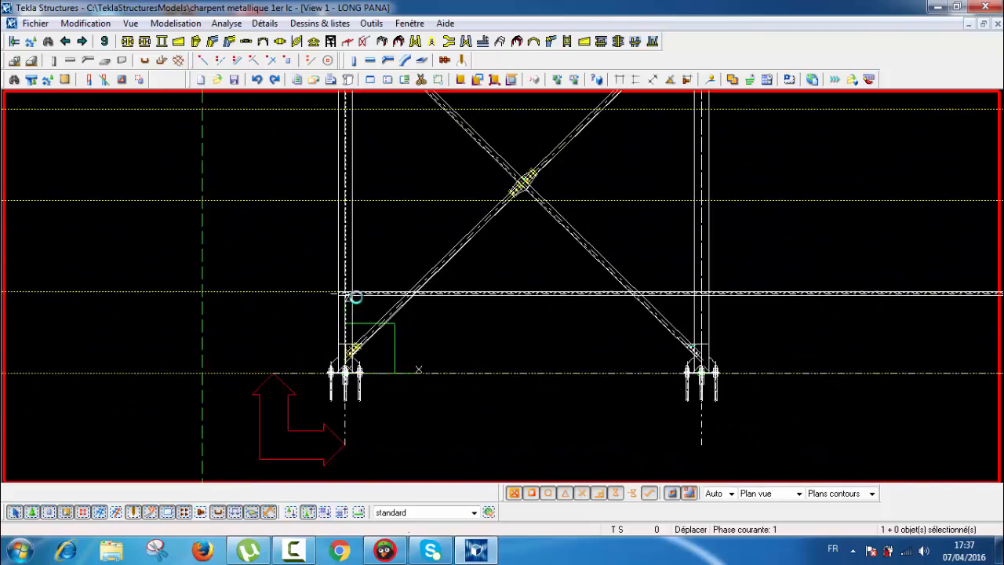
pyautogui.scroll(2, 328, 296)
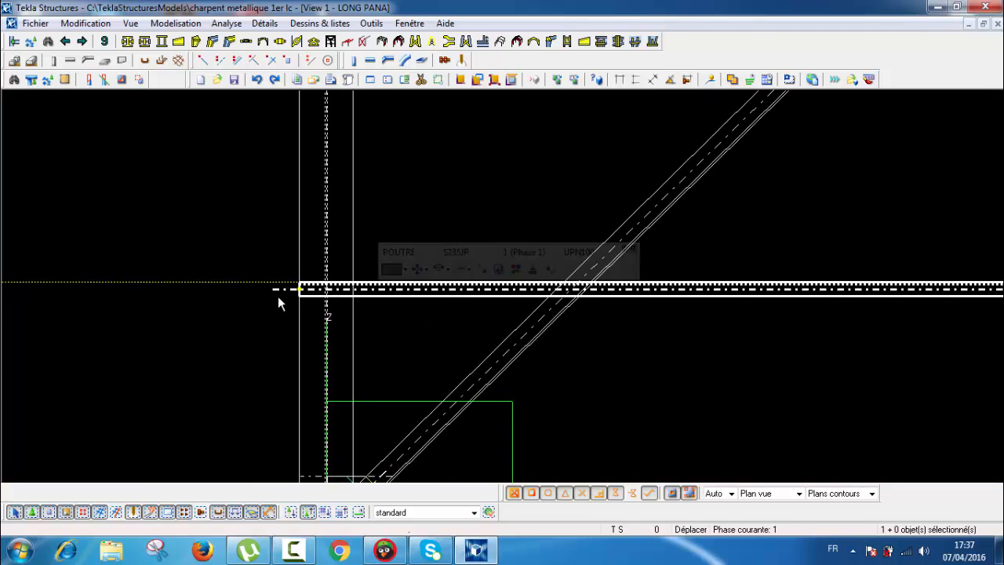
pyautogui.scroll(2, 278, 295)
pyautogui.scroll(-5, 452, 309)
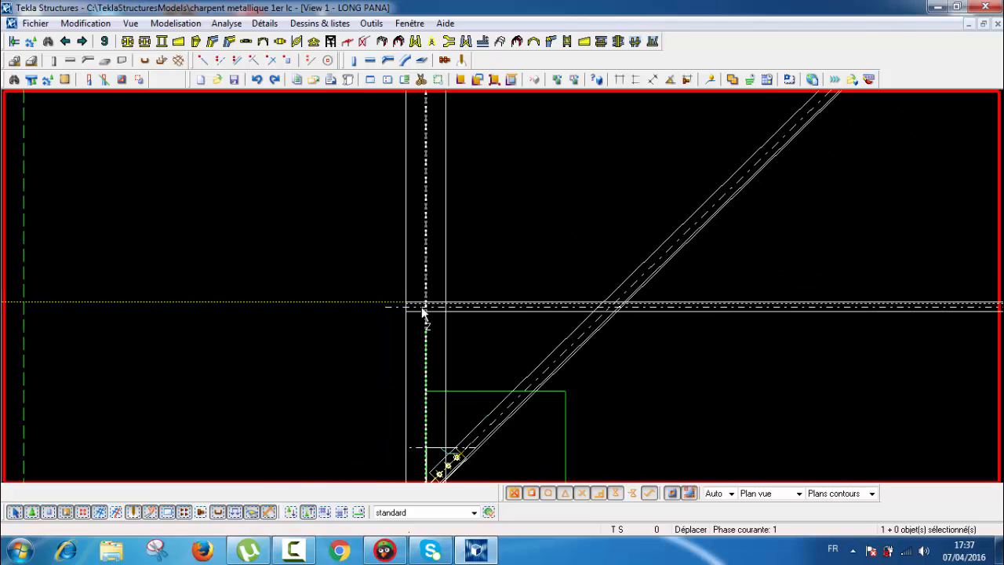
pyautogui.scroll(-4, 419, 186)
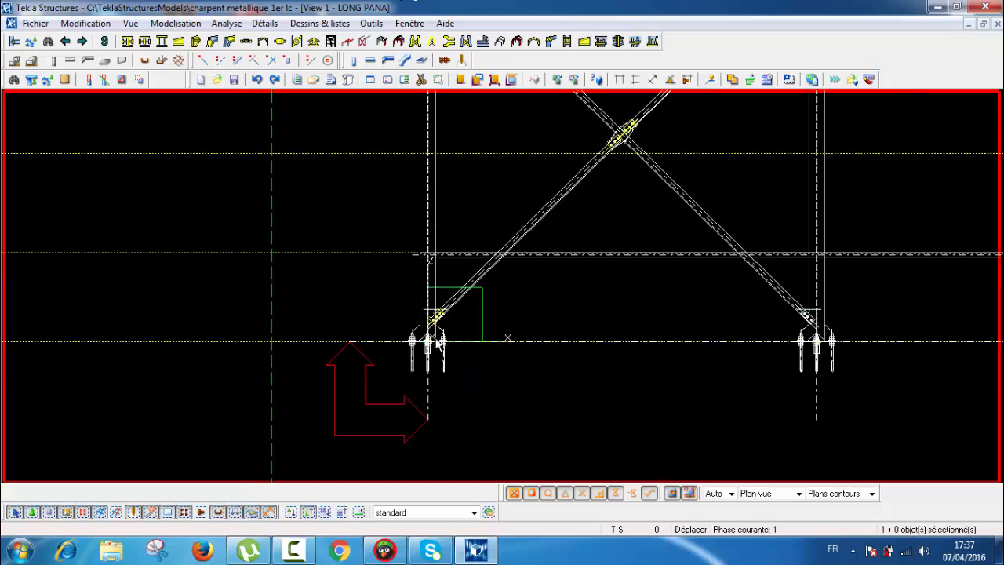
# Open the PIGNON1 view and examine the UPN100 beam's section against the column on axis A
pyautogui.moveTo(408, 114); pyautogui.dragTo(408, 164, button='middle')
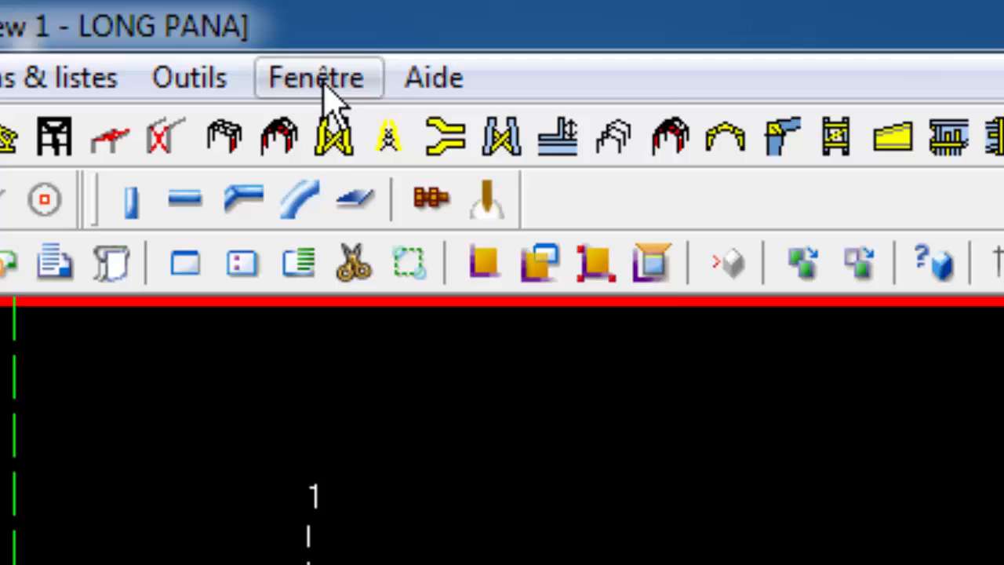
pyautogui.click(410, 23)
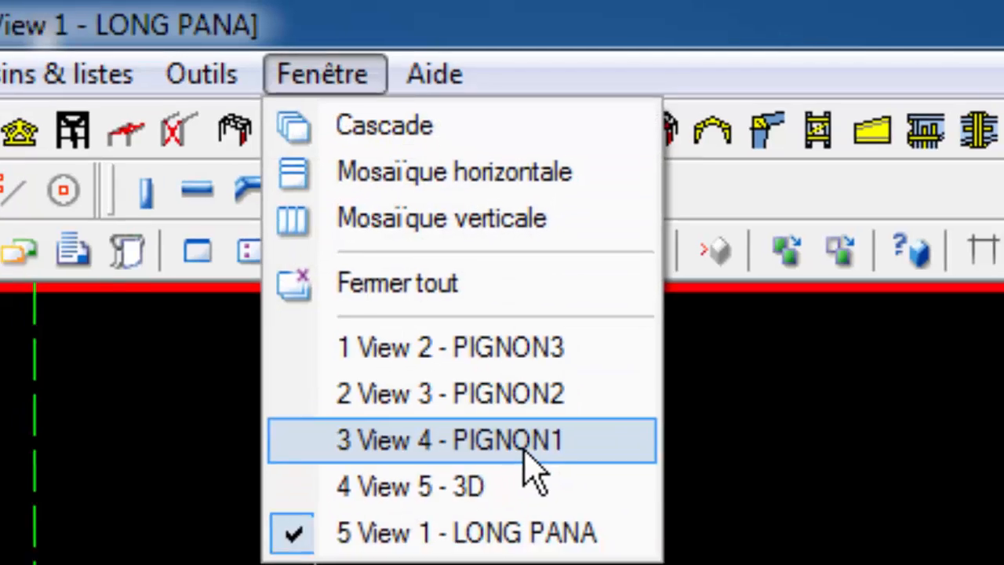
pyautogui.click(541, 465)
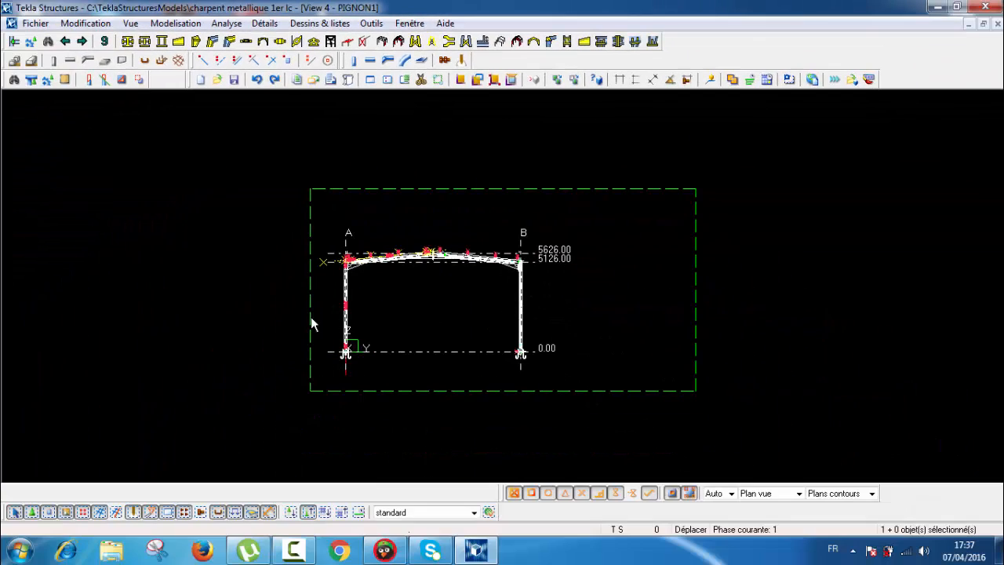
pyautogui.scroll(6, 320, 321)
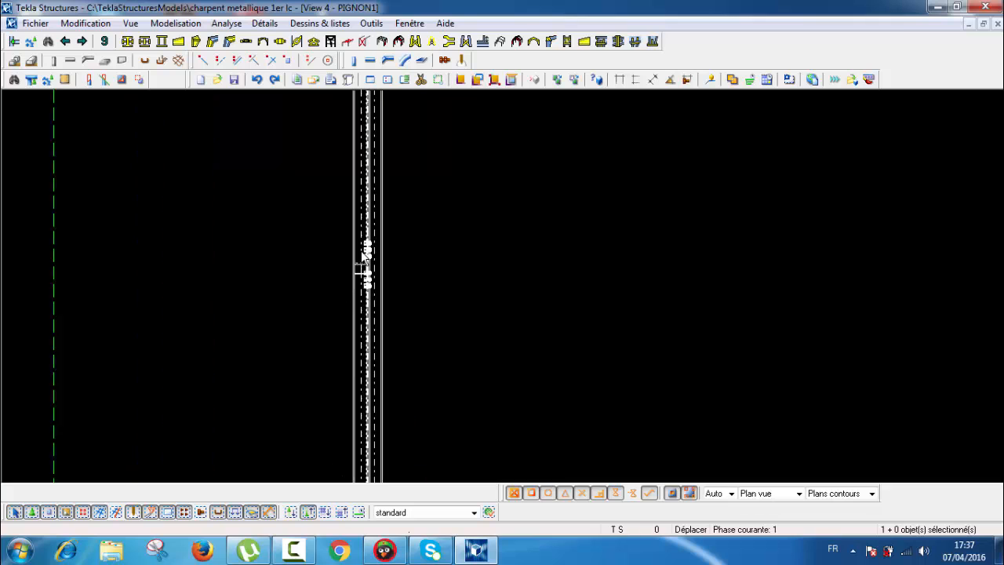
pyautogui.moveTo(417, 330); pyautogui.dragTo(443, 114, button='middle')
pyautogui.scroll(3, 410, 349)
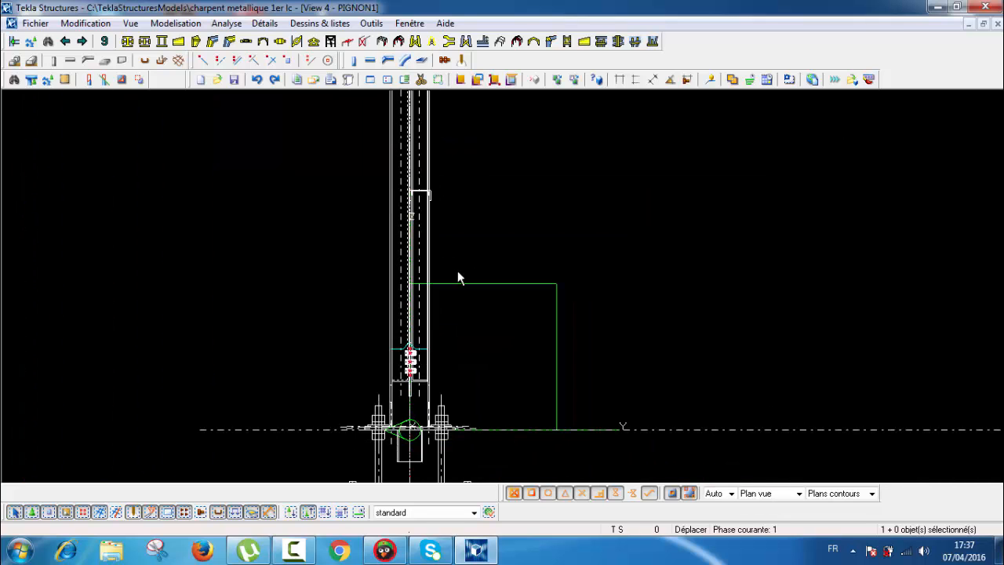
pyautogui.scroll(6, 432, 196)
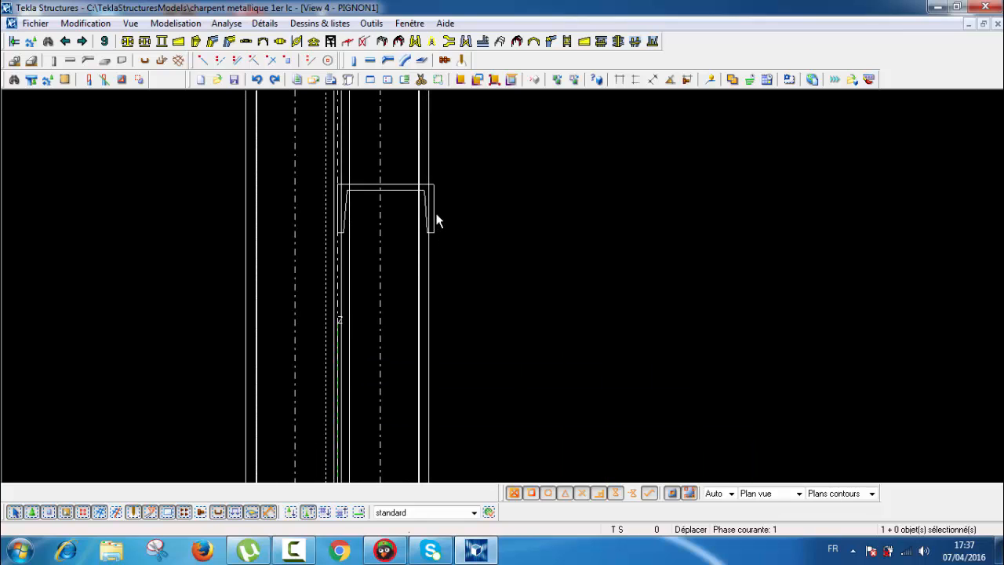
pyautogui.click(434, 192)
pyautogui.scroll(2, 434, 190)
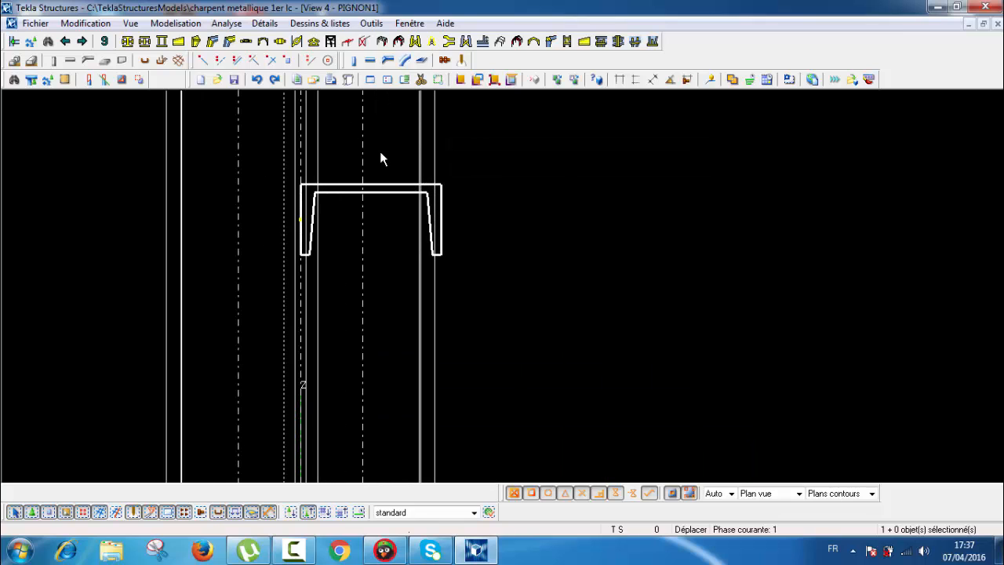
# Set the PIGNON1 view depth to 1000 above and 1000 below, and return to the beam's section at the axis A column
pyautogui.click(629, 240)
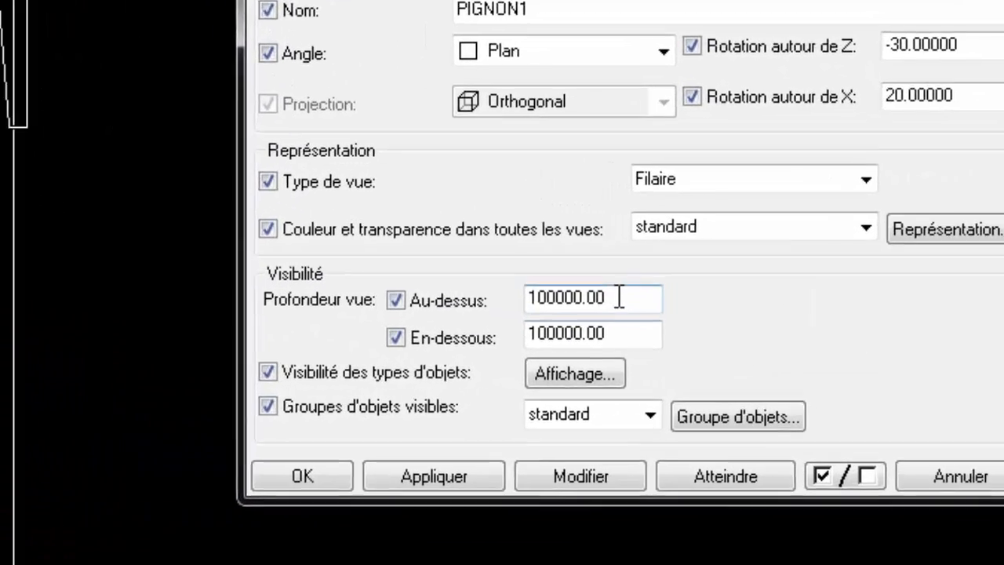
pyautogui.doubleClick(738, 340)
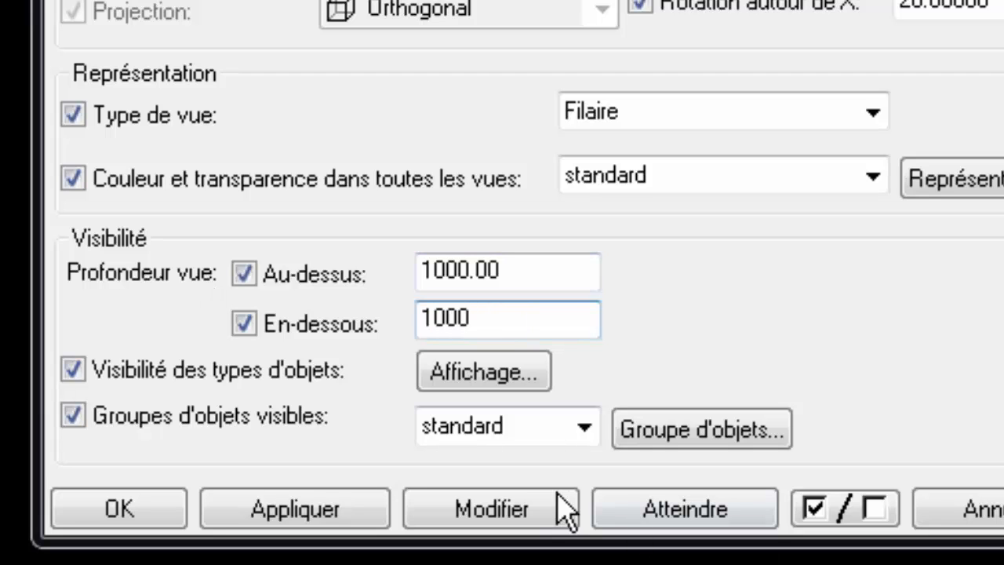
pyautogui.click(177, 512)
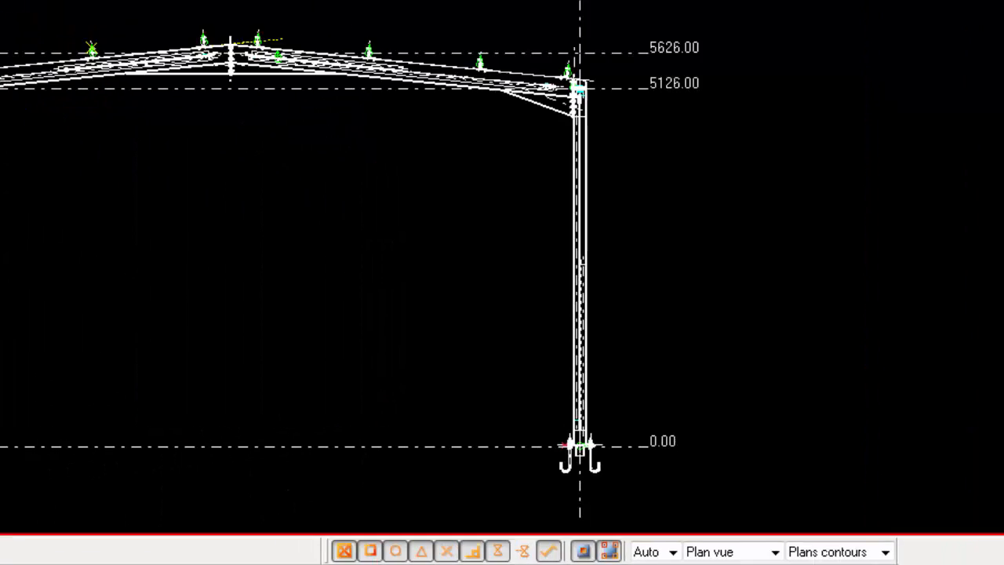
pyautogui.moveTo(258, 284); pyautogui.dragTo(479, 253, button='middle')
pyautogui.scroll(-2, 480, 385)
pyautogui.scroll(3, 424, 233)
pyautogui.scroll(-3, 425, 233)
pyautogui.scroll(-2, 432, 303)
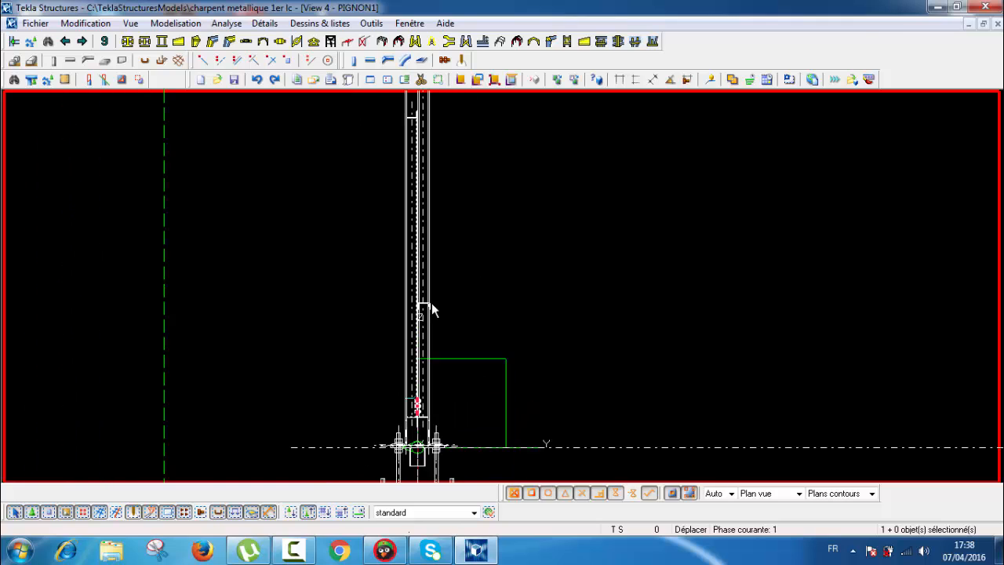
pyautogui.scroll(4, 431, 303)
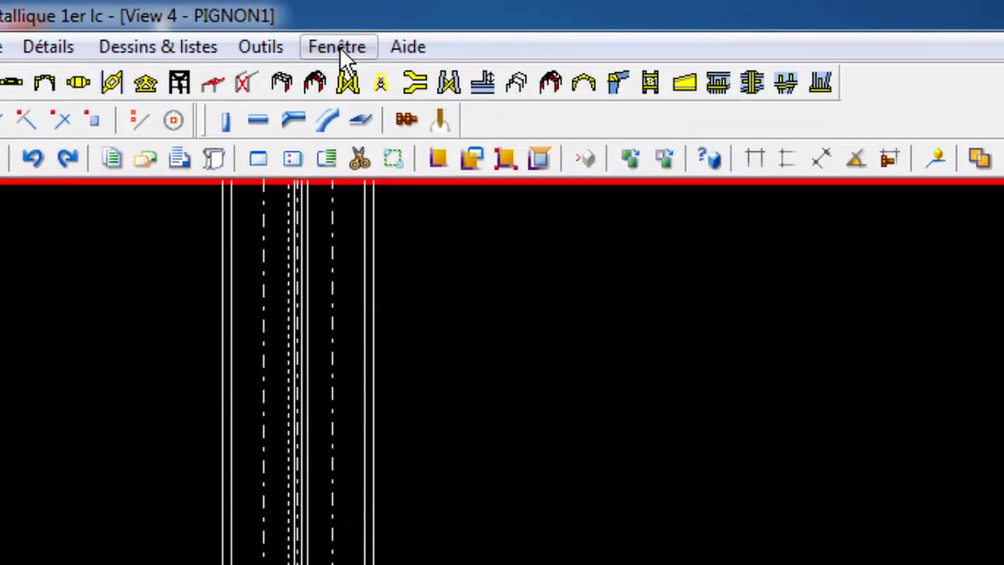
# Switch to the 3D view and select both UPN100 beams of the lower row along axis A
pyautogui.click(405, 24)
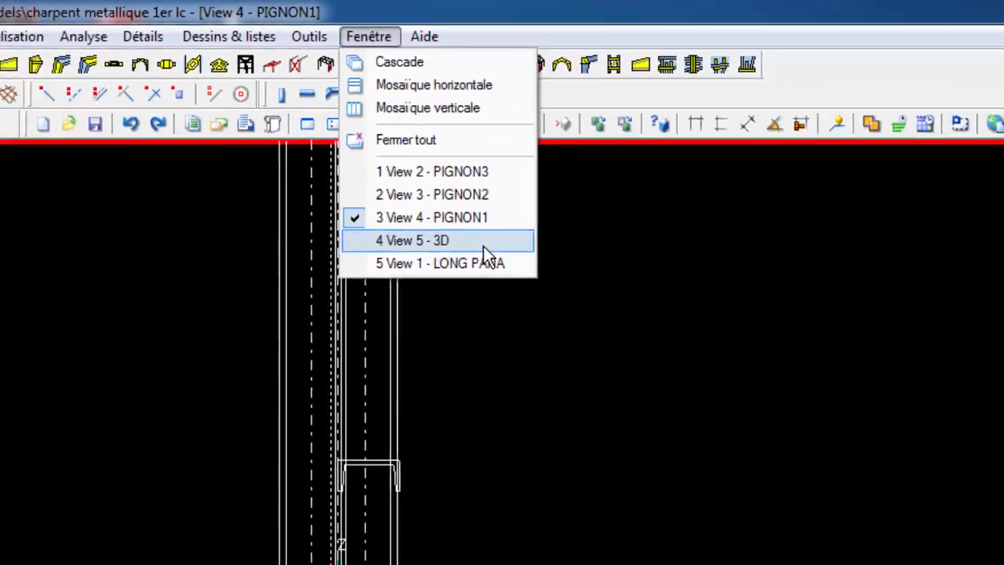
pyautogui.click(483, 246)
pyautogui.scroll(-2, 487, 193)
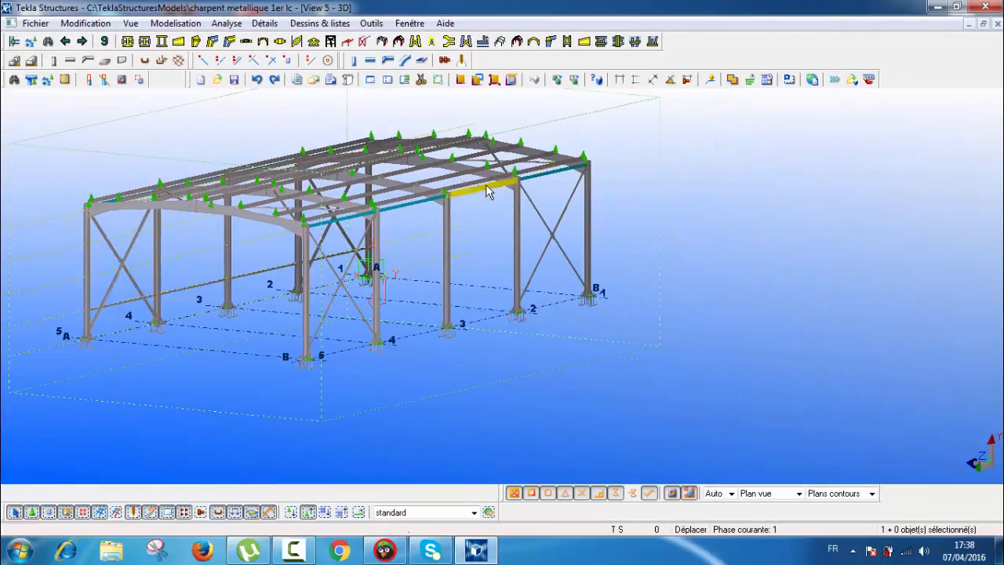
pyautogui.moveTo(270, 308); pyautogui.dragTo(544, 306, button='middle')
pyautogui.scroll(5, 463, 286)
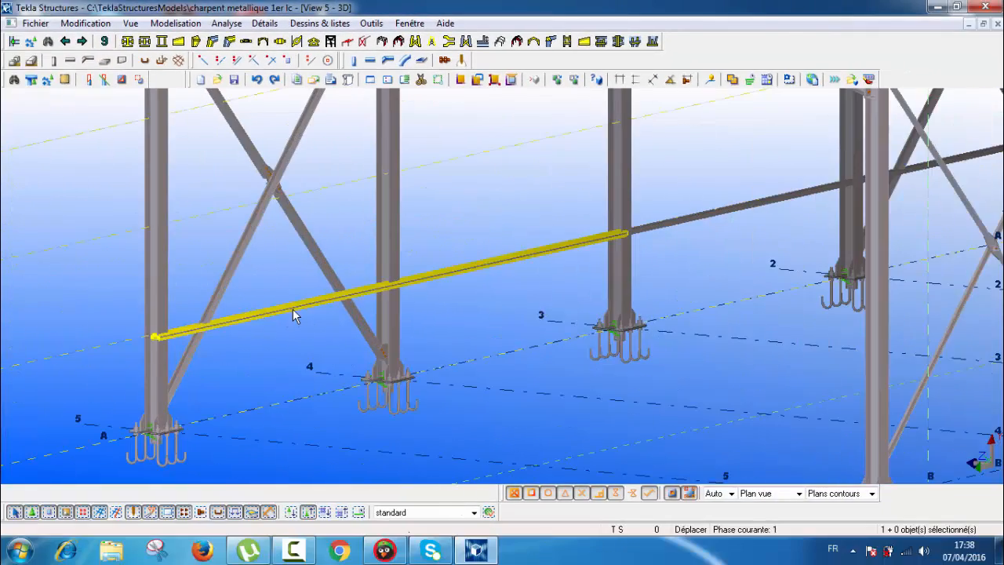
pyautogui.keyDown('shift'); pyautogui.click(746, 204); pyautogui.keyUp('shift')
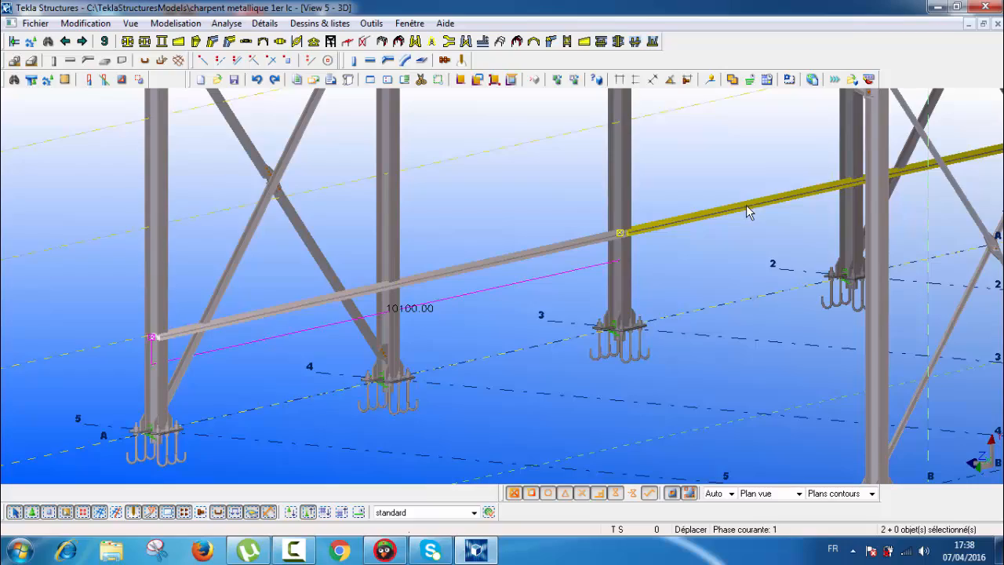
pyautogui.scroll(-1, 717, 277)
pyautogui.scroll(1, 785, 208)
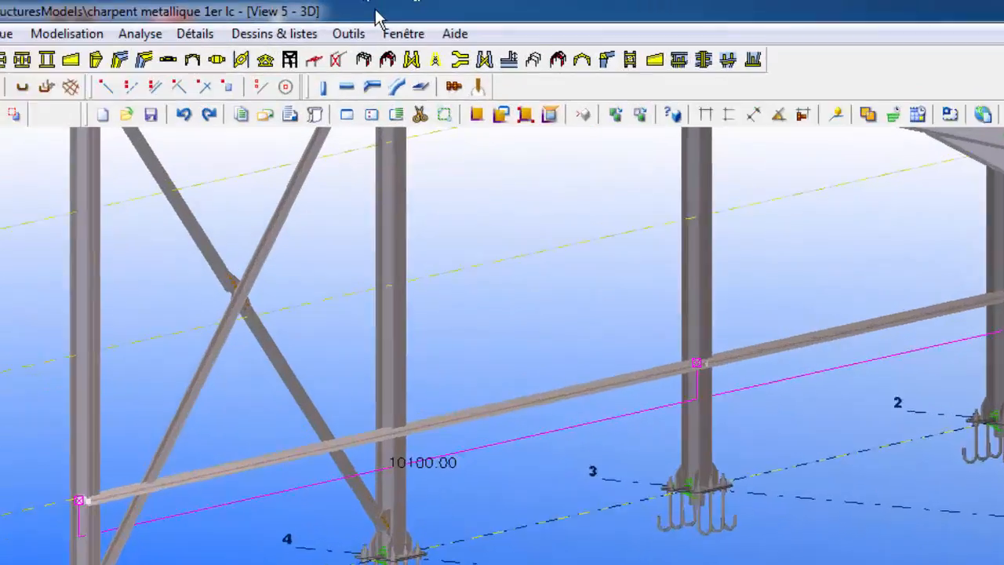
# In the PIGNON1 view, move both beams horizontally from their upper inner corner to the column's outer face without enlarging the view depth
pyautogui.click(410, 23)
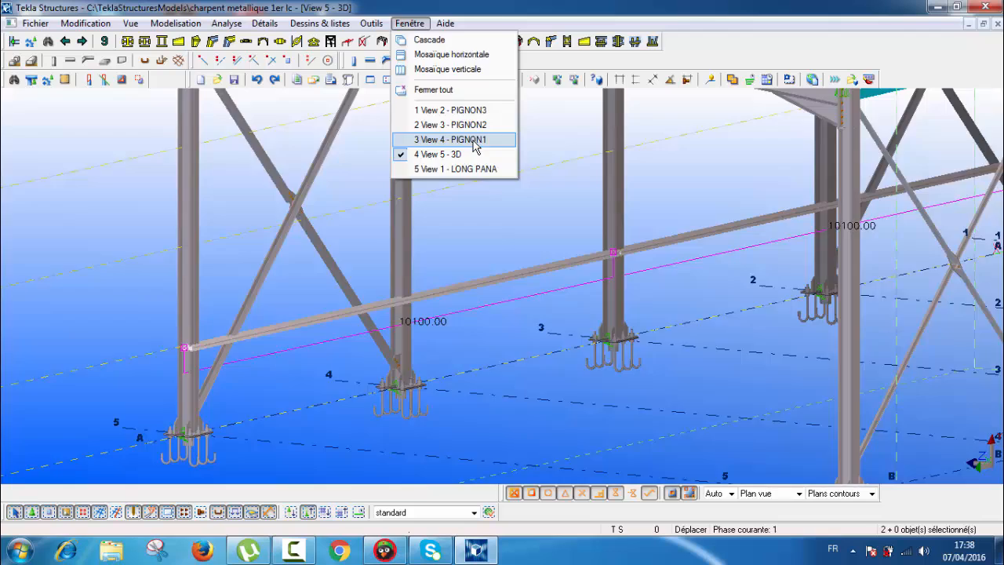
pyautogui.click(510, 278)
pyautogui.scroll(-3, 487, 322)
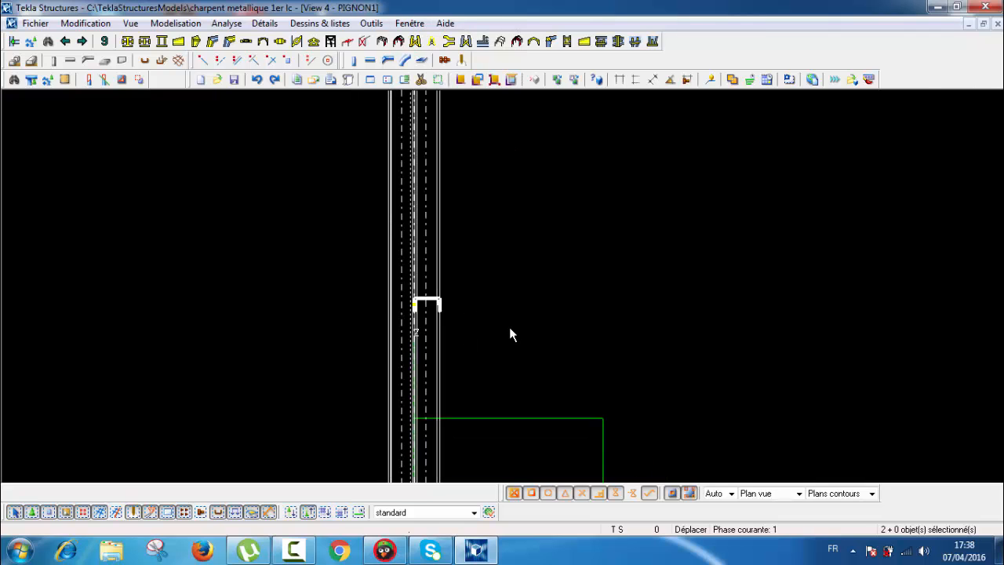
pyautogui.scroll(1, 450, 339)
pyautogui.scroll(5, 484, 274)
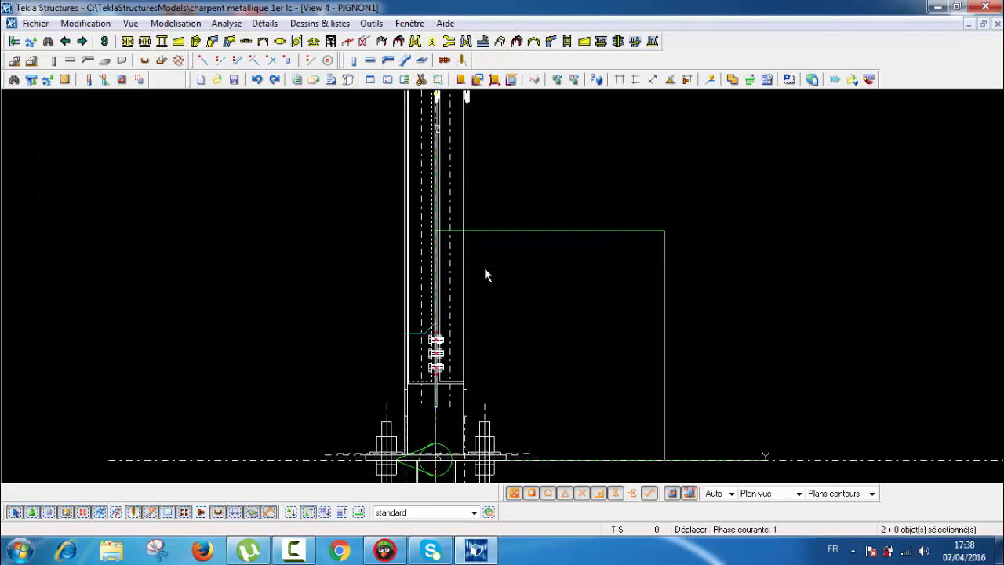
pyautogui.rightClick(579, 182)
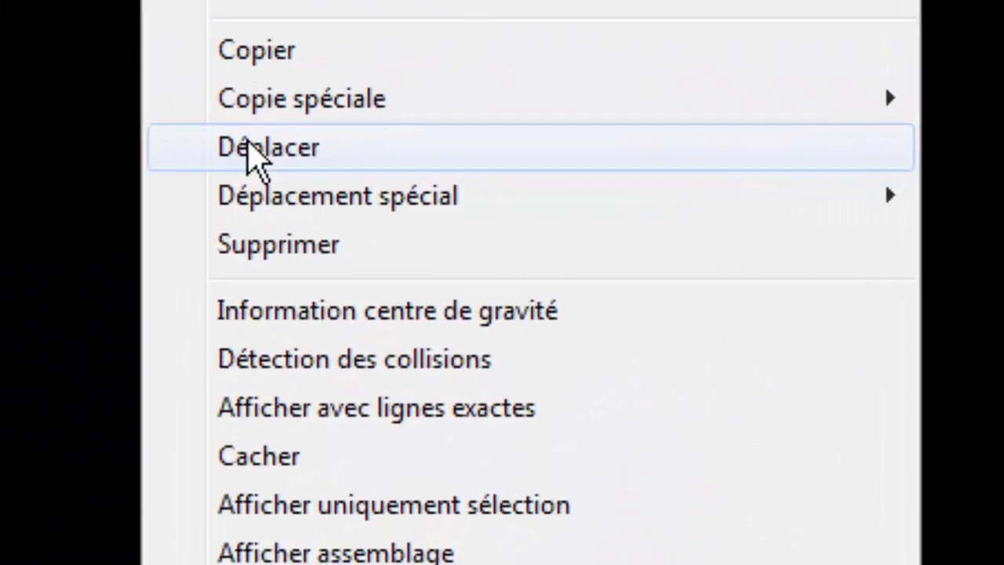
pyautogui.click(414, 159)
pyautogui.scroll(2, 475, 189)
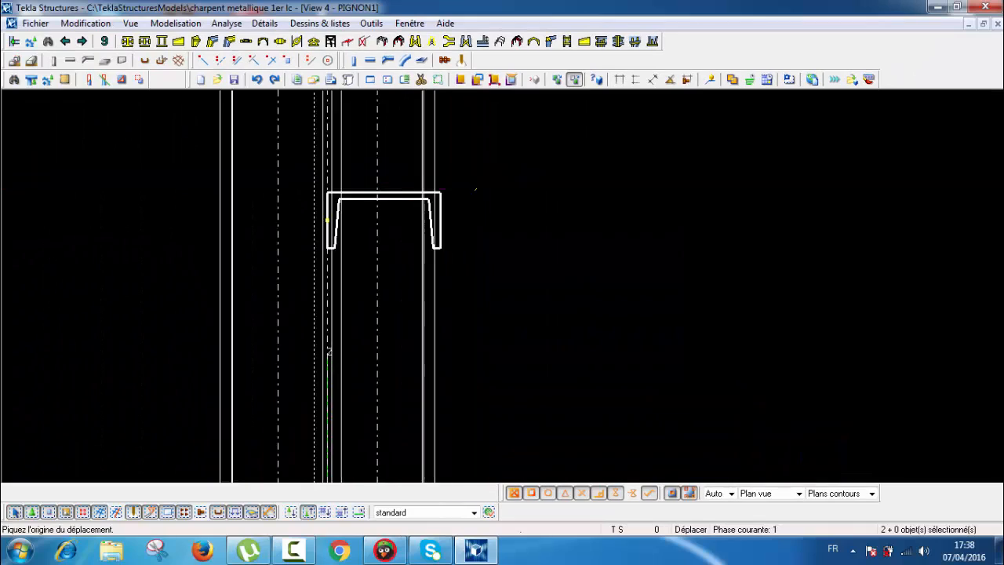
pyautogui.scroll(3, 439, 193)
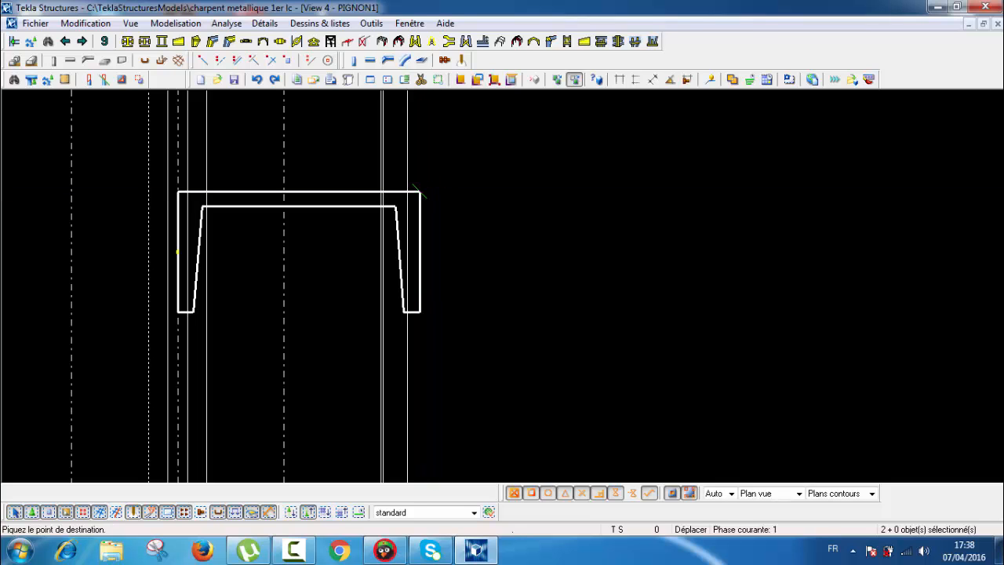
pyautogui.moveTo(554, 255); pyautogui.dragTo(771, 254, button='middle')
pyautogui.scroll(-2, 771, 254)
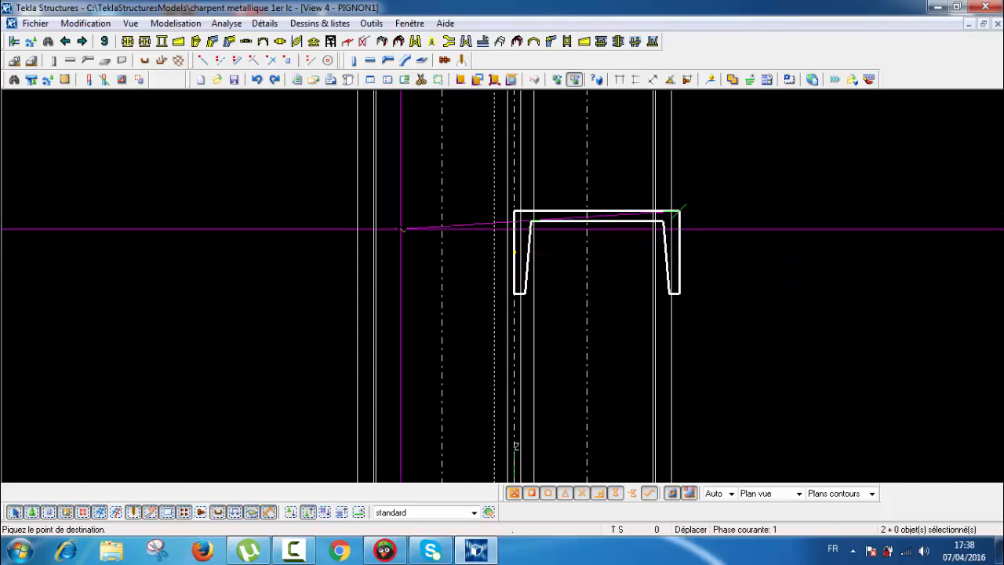
pyautogui.click(358, 211)
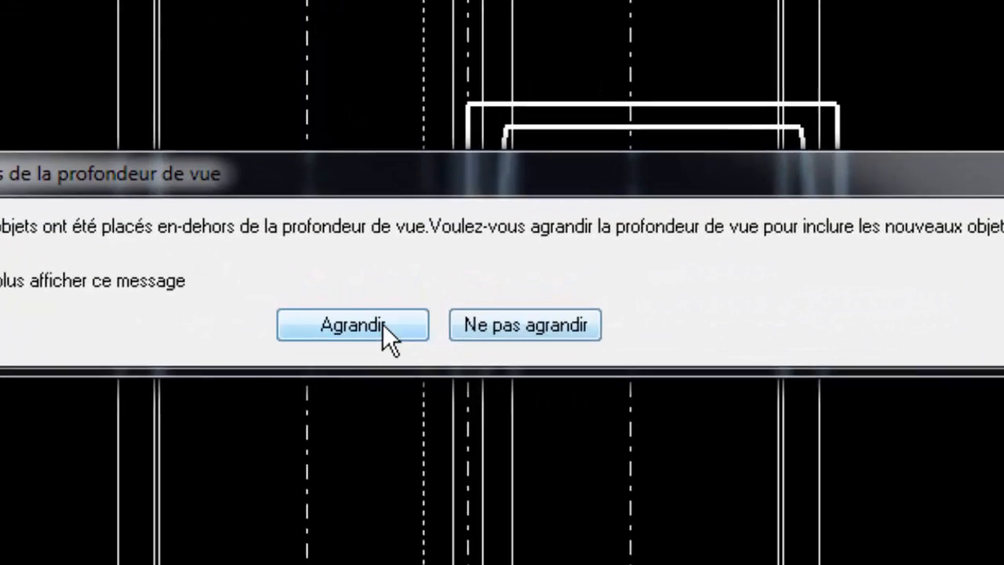
pyautogui.click(534, 310)
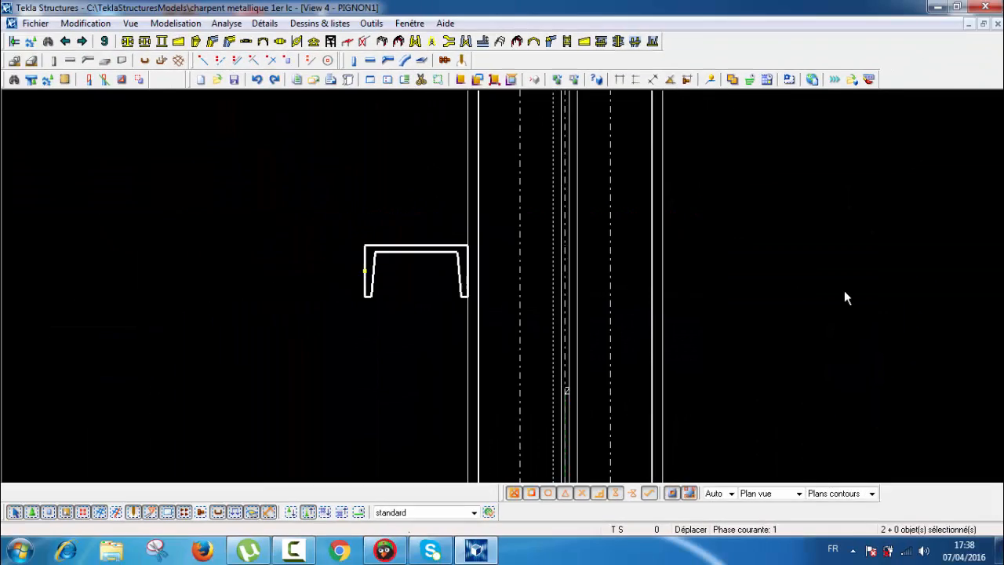
# Select the moved beam and examine its contact with the outer face of the axis A column
pyautogui.click(844, 290)
pyautogui.scroll(3, 508, 245)
pyautogui.scroll(2, 502, 245)
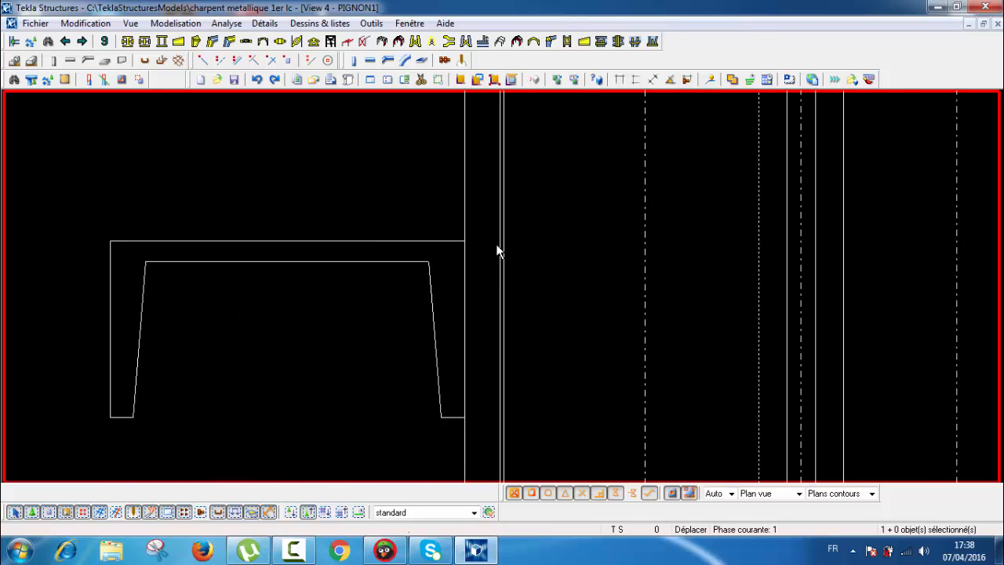
pyautogui.click(363, 239)
pyautogui.scroll(2, 368, 237)
pyautogui.scroll(-2, 369, 238)
pyautogui.scroll(-2, 371, 244)
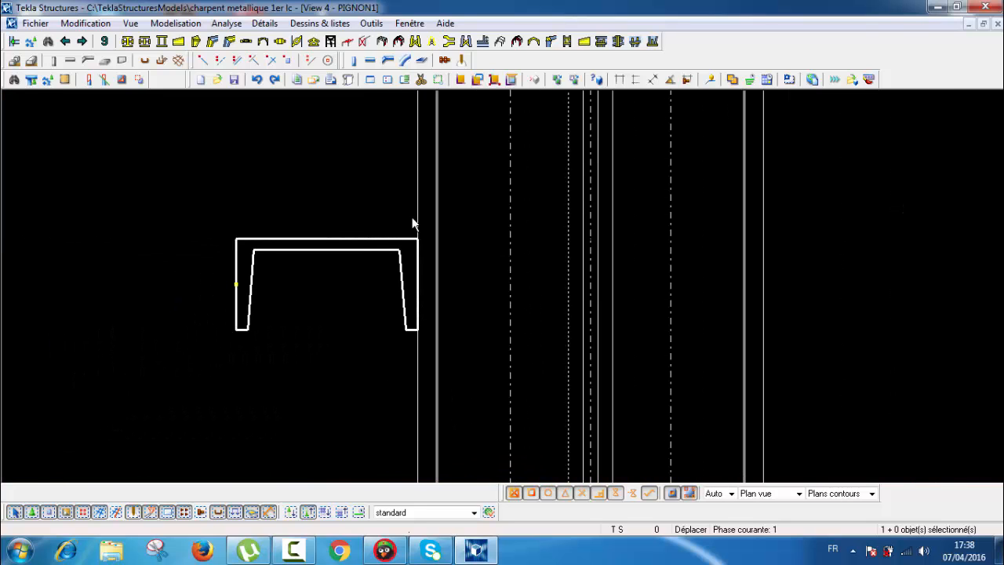
# Open the 3D view and examine the moved beam row's end at the column on axis 5
pyautogui.click(410, 23)
pyautogui.click(446, 157)
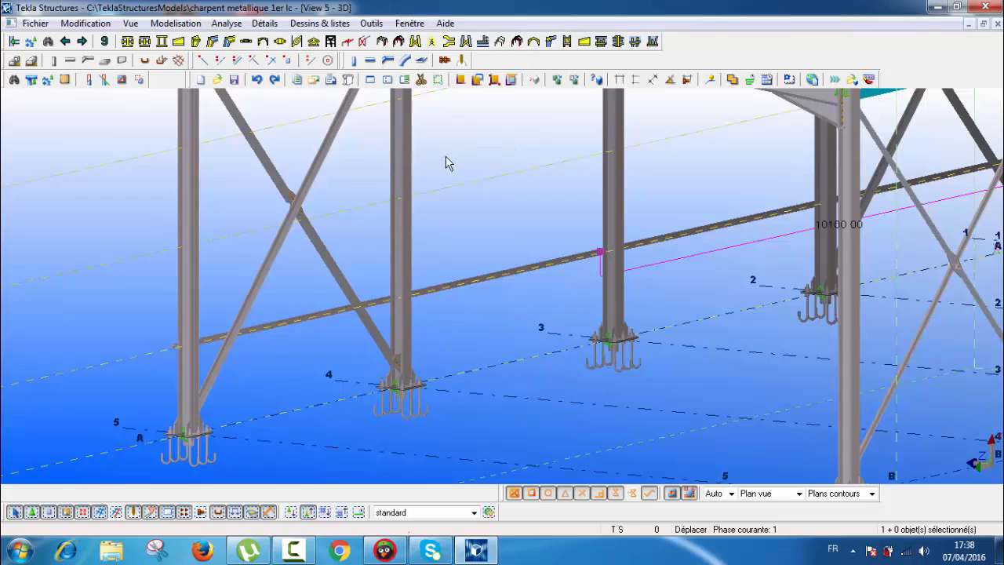
pyautogui.scroll(-3, 446, 164)
pyautogui.scroll(3, 323, 243)
pyautogui.scroll(5, 323, 243)
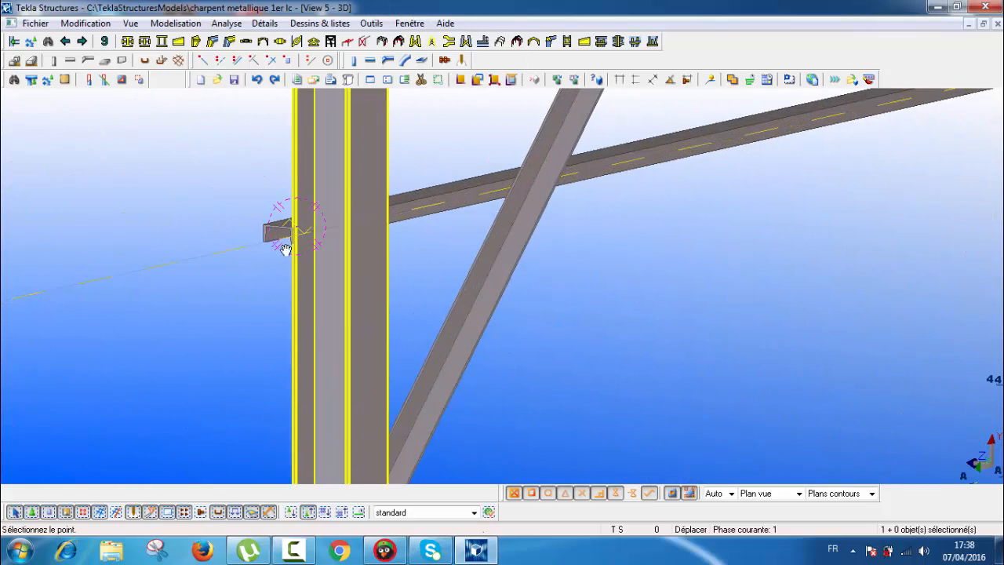
pyautogui.keyDown('ctrl'); pyautogui.moveTo(287, 250); pyautogui.dragTo(526, 299, button='middle'); pyautogui.keyUp('ctrl')
pyautogui.scroll(-5, 239, 279)
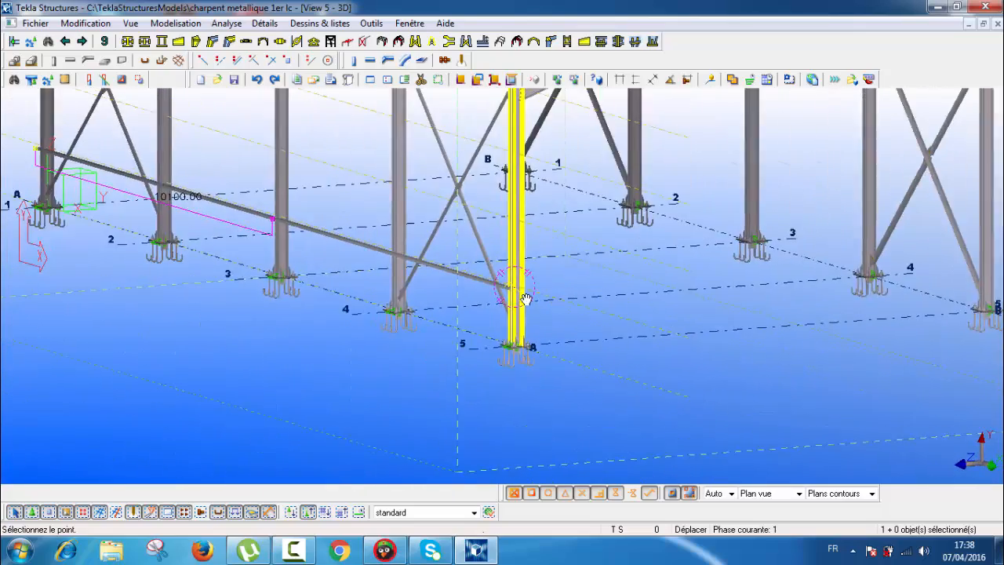
# Examine the moved beam row's end at the column on axis 1 from several angles
pyautogui.scroll(-2, 526, 299)
pyautogui.scroll(2, 150, 175)
pyautogui.scroll(5, 236, 227)
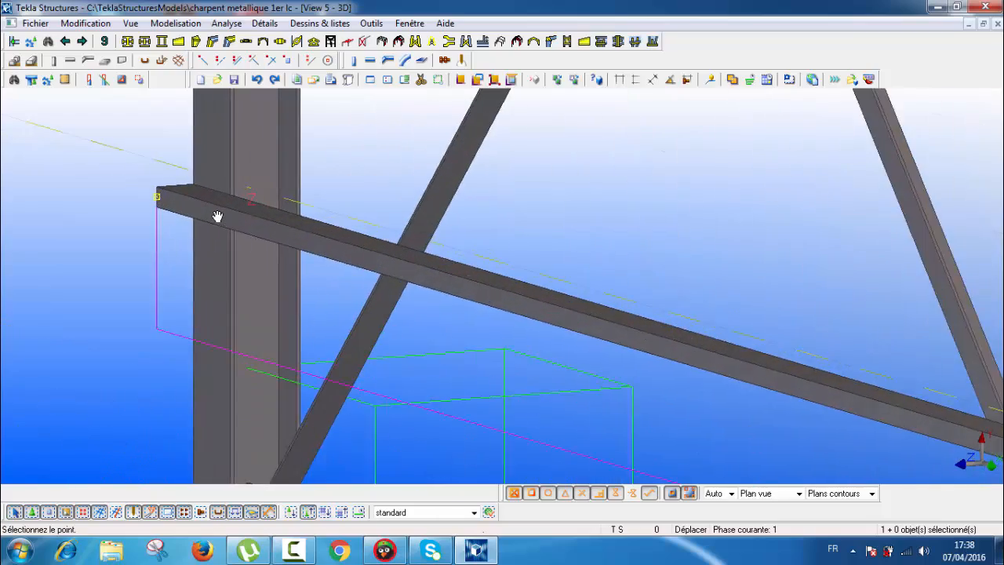
pyautogui.scroll(2, 217, 215)
pyautogui.keyDown('ctrl'); pyautogui.moveTo(184, 225); pyautogui.dragTo(264, 236, button='middle'); pyautogui.keyUp('ctrl')
pyautogui.scroll(-4, 264, 235)
# Examine the joint between the two moved beams at the column on axis 3
pyautogui.moveTo(465, 222); pyautogui.dragTo(293, 283, button='middle')
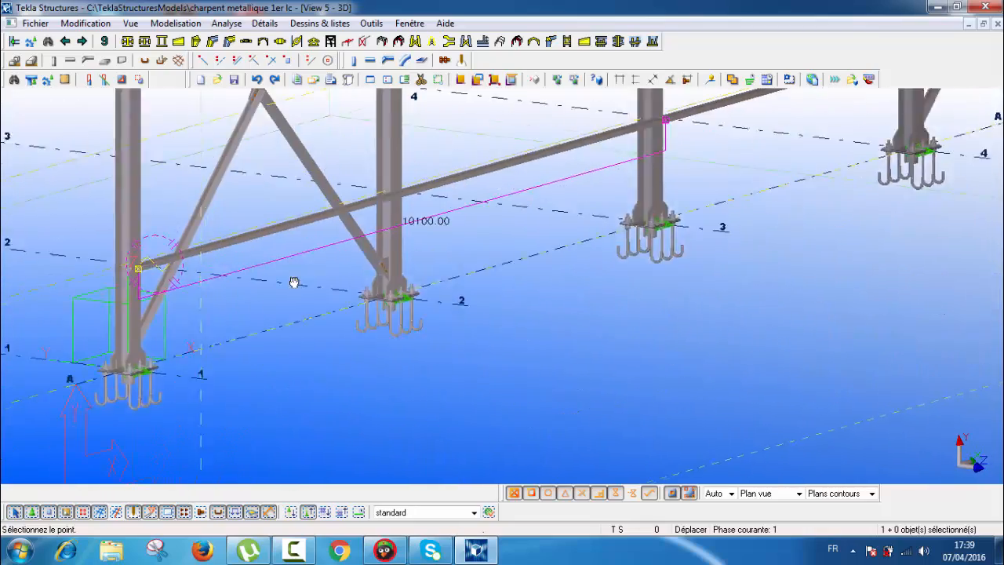
pyautogui.scroll(-2, 292, 281)
pyautogui.scroll(2, 437, 206)
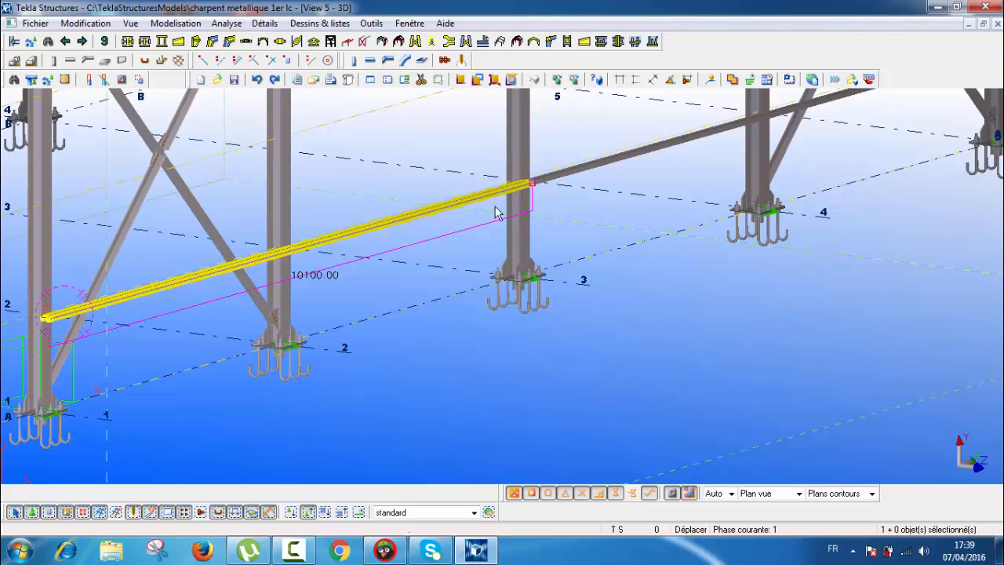
pyautogui.scroll(2, 560, 180)
pyautogui.scroll(5, 511, 319)
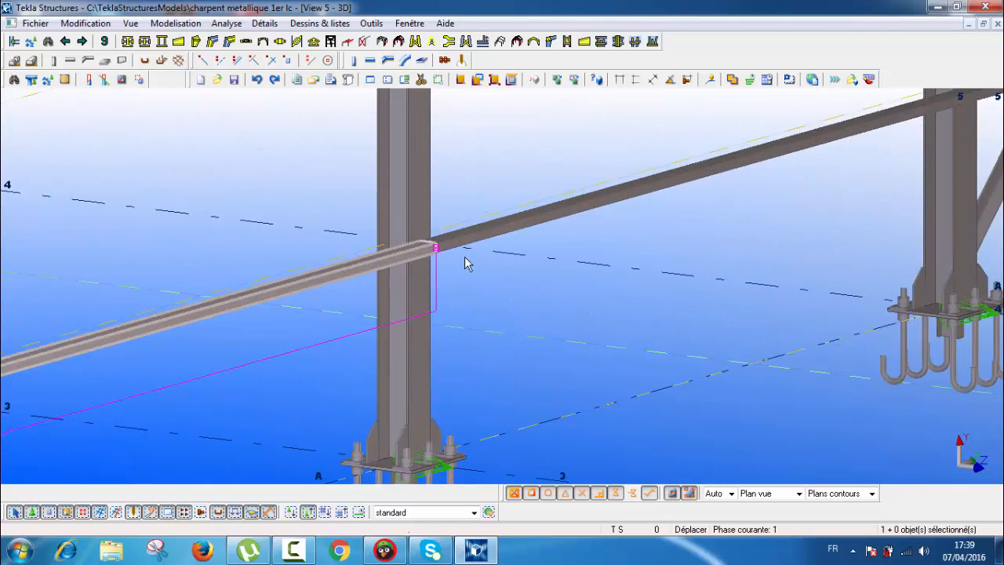
# Examine how the UPN100 beam's end meets the axis A column on axis 1 in the 3D view
pyautogui.scroll(-8, 439, 222)
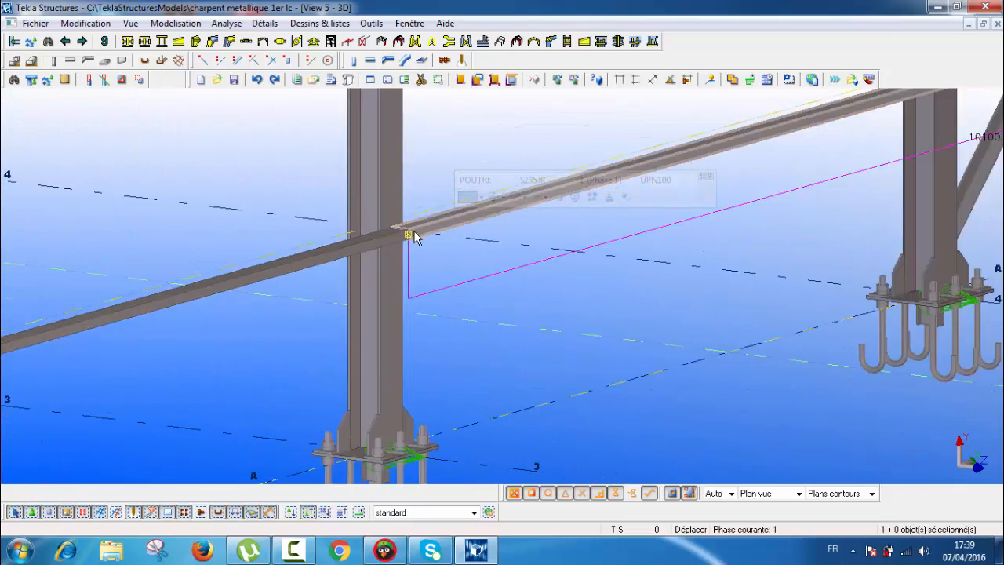
pyautogui.scroll(-4, 521, 203)
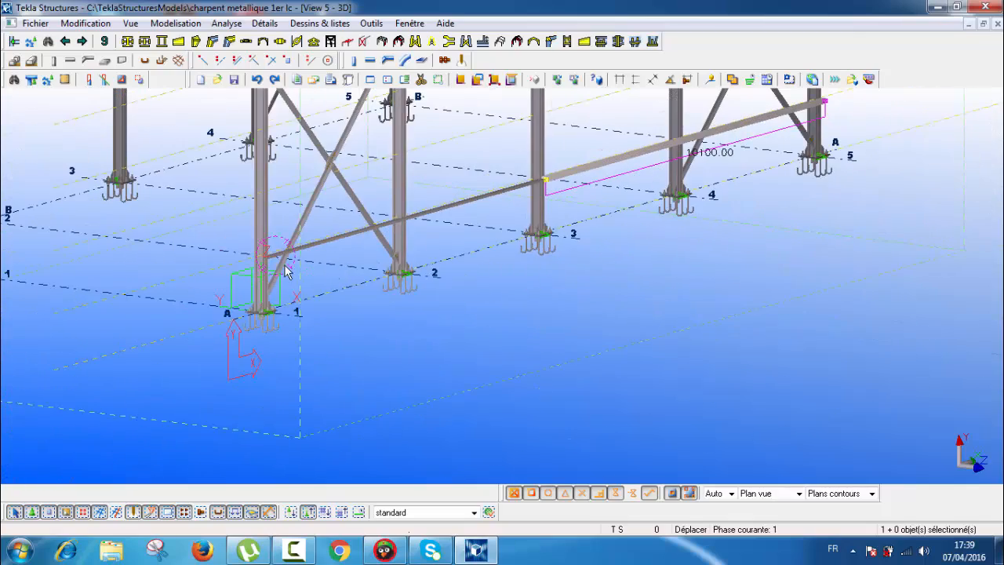
pyautogui.scroll(8, 285, 270)
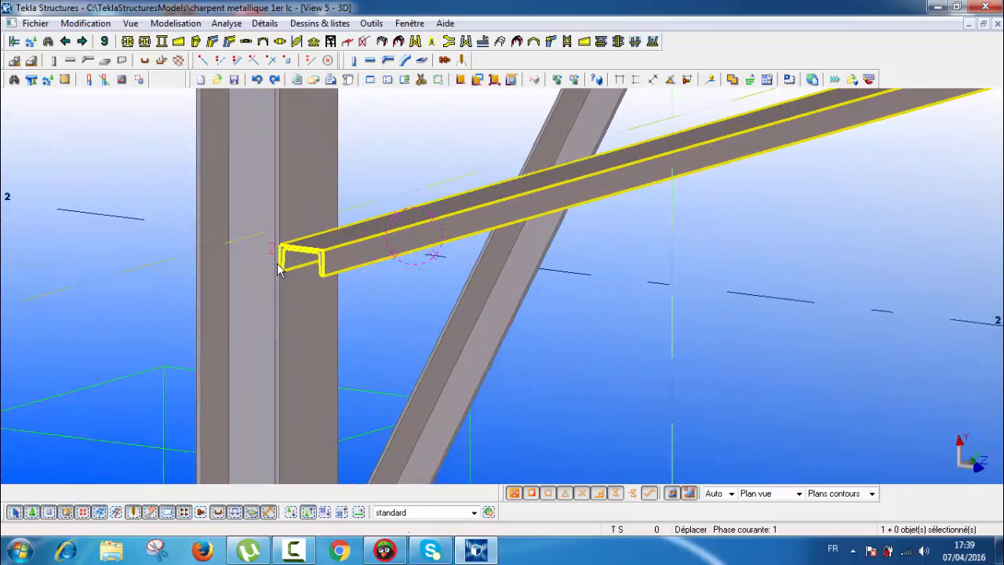
pyautogui.scroll(4, 299, 304)
pyautogui.scroll(2, 298, 305)
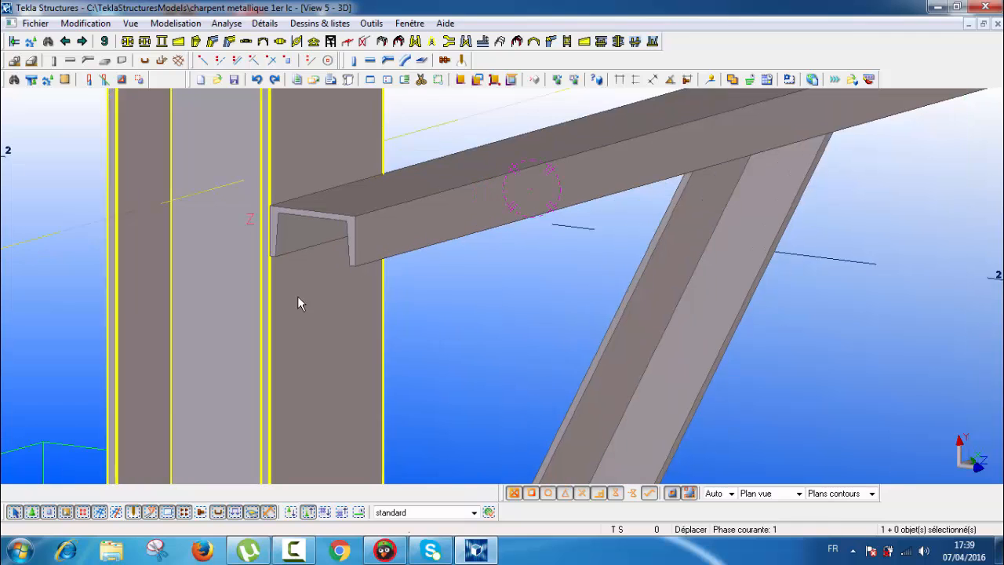
pyautogui.scroll(3, 297, 296)
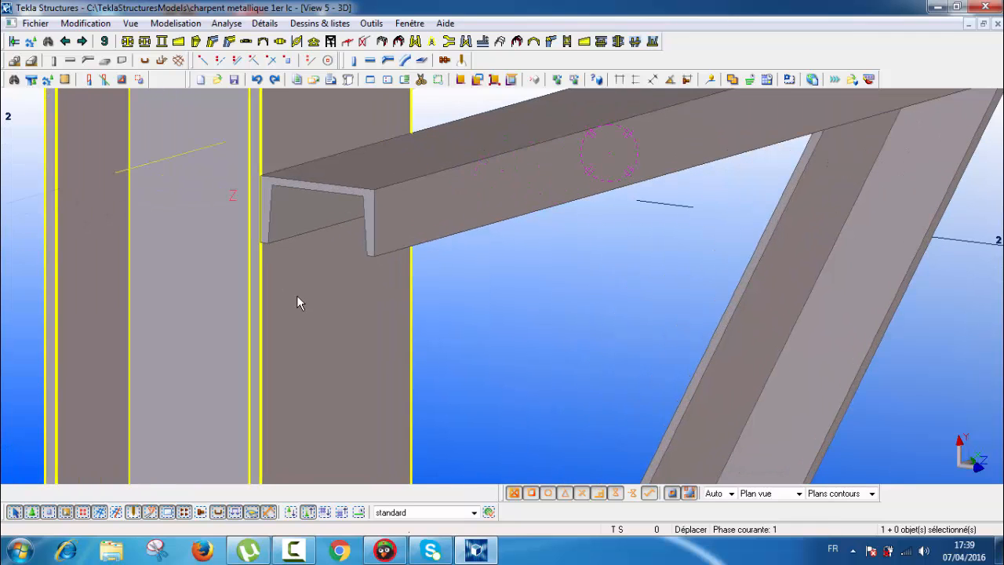
pyautogui.scroll(-7, 297, 292)
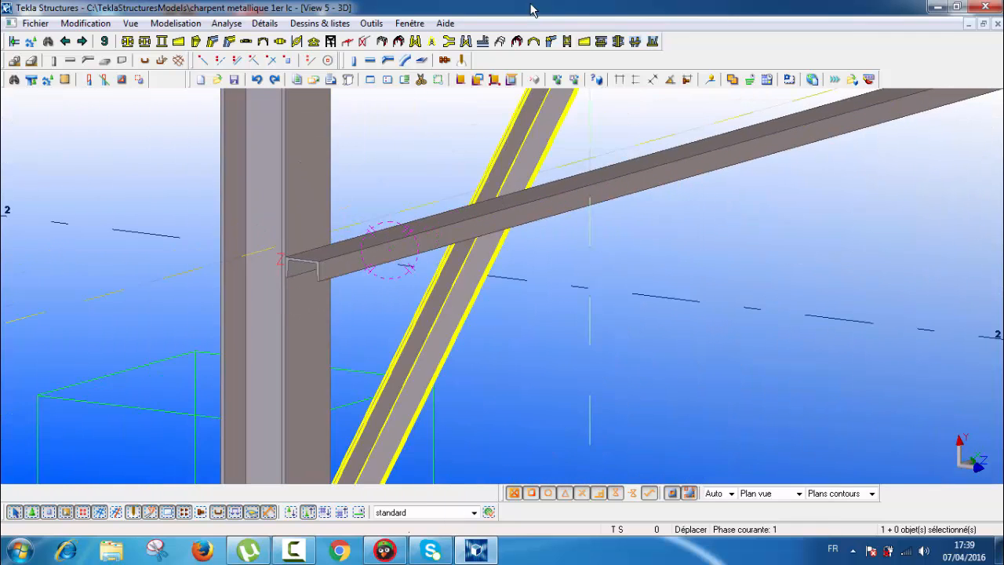
pyautogui.scroll(-8, 381, 169)
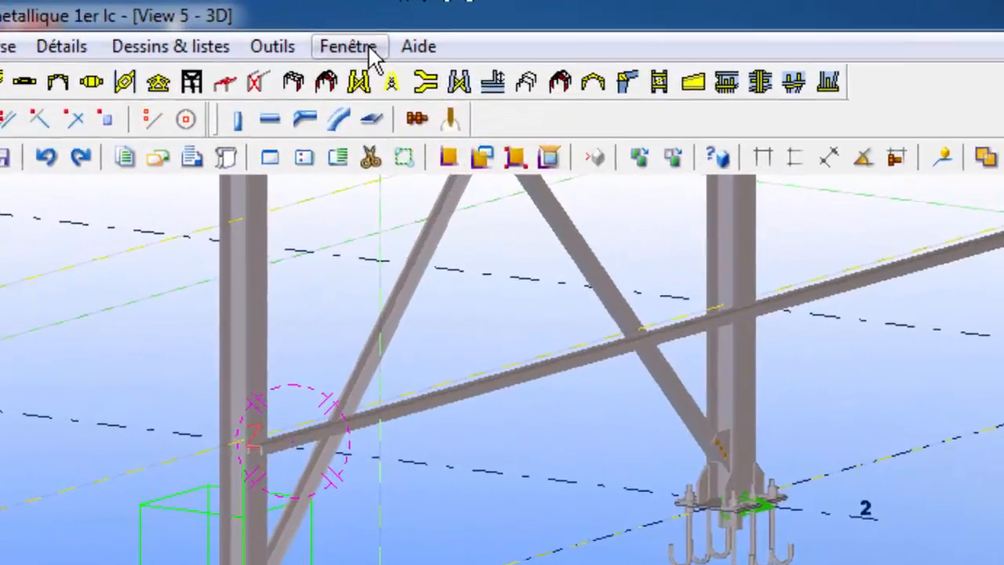
# Open the PIGNON1 view and set the work plane parallel to its view plane
pyautogui.click(409, 23)
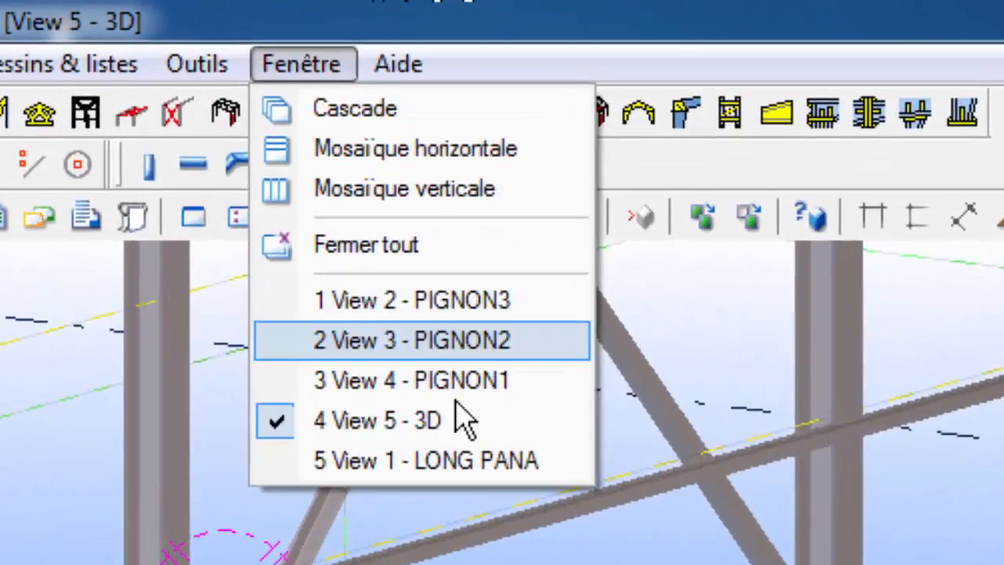
pyautogui.click(474, 266)
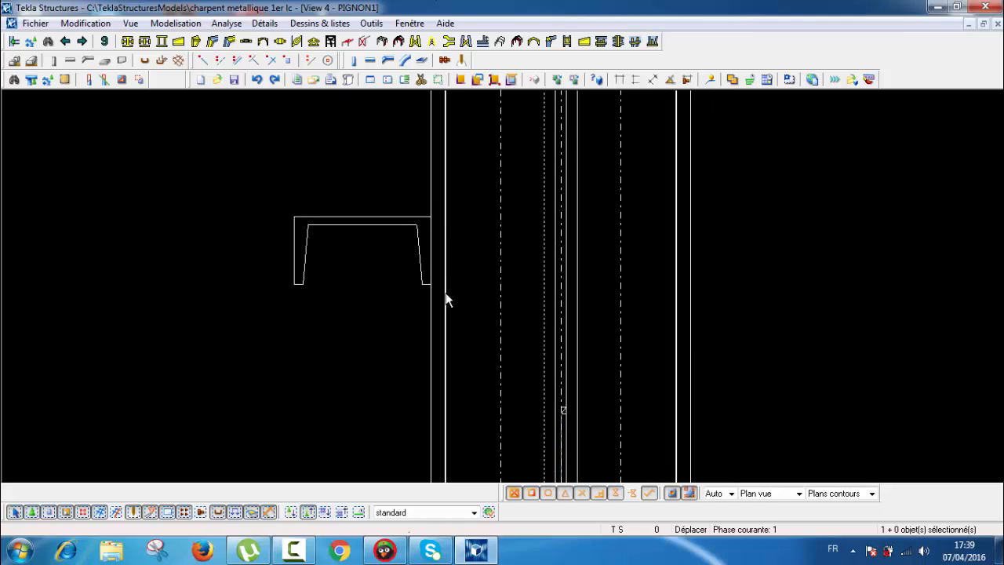
pyautogui.scroll(-1, 428, 323)
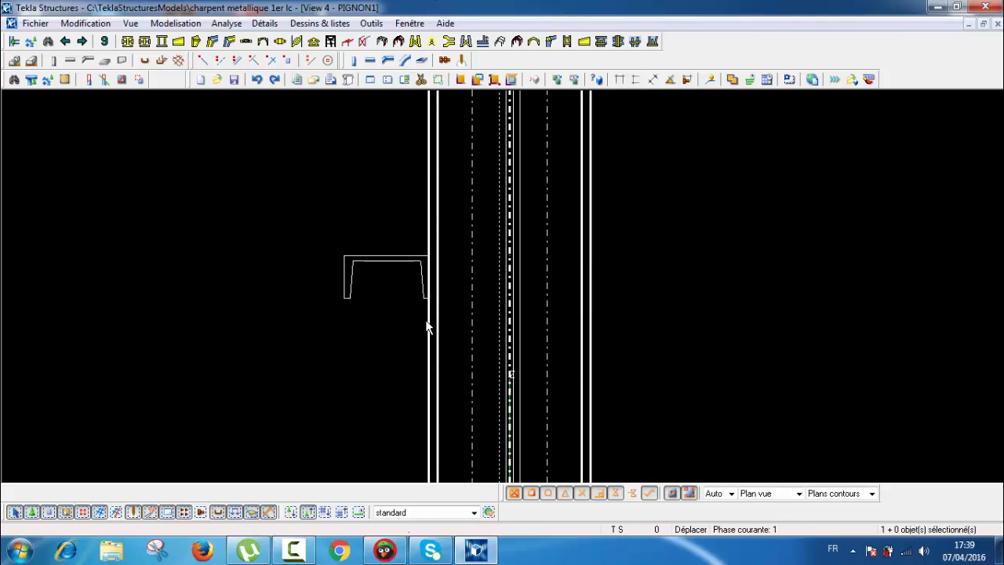
pyautogui.scroll(-3, 547, 242)
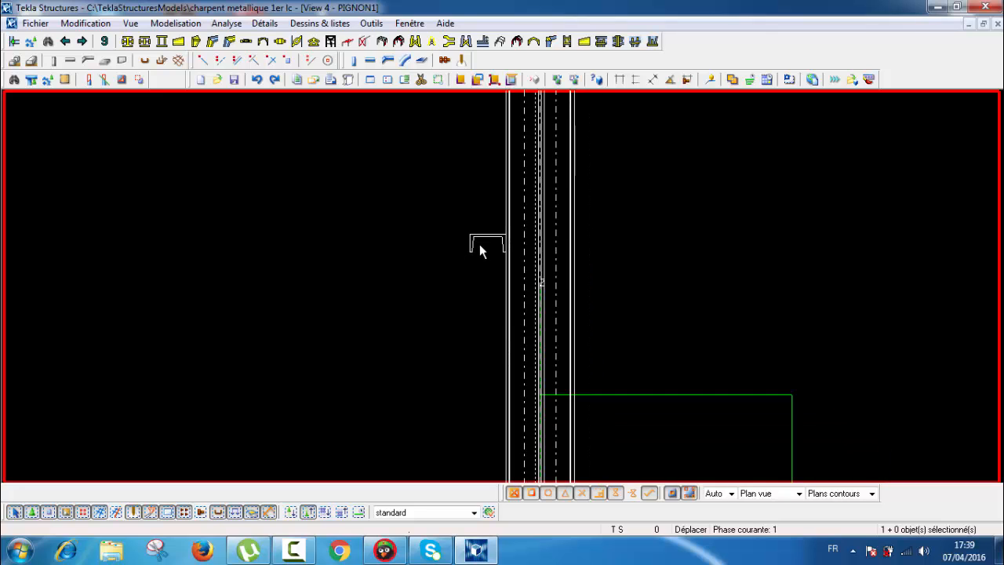
pyautogui.scroll(3, 480, 246)
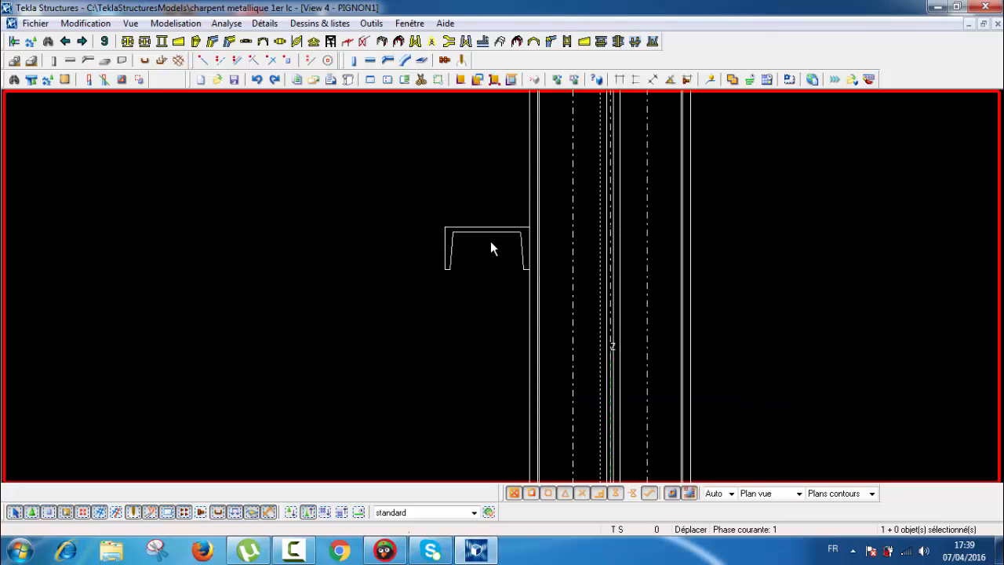
pyautogui.scroll(2, 533, 281)
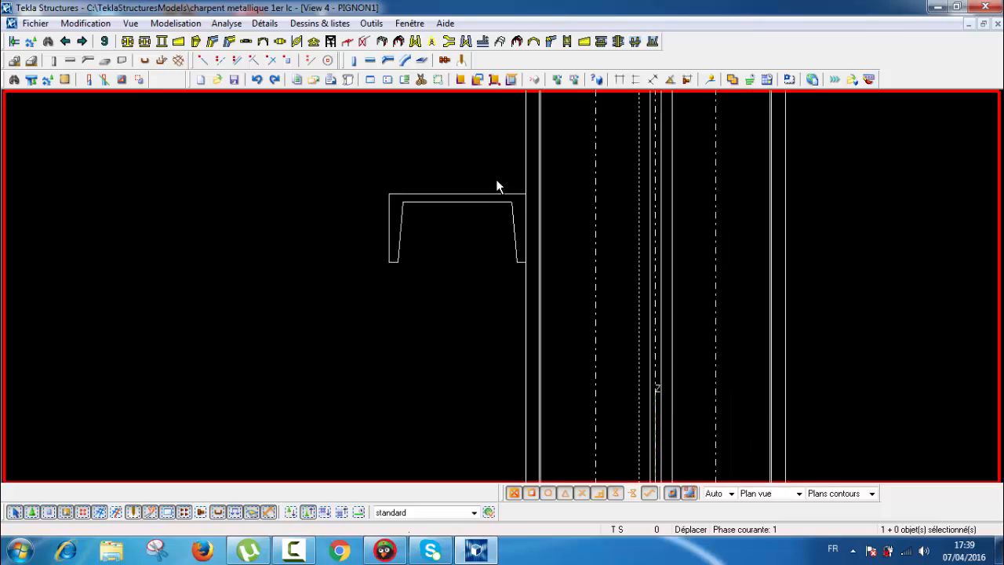
pyautogui.scroll(1, 496, 186)
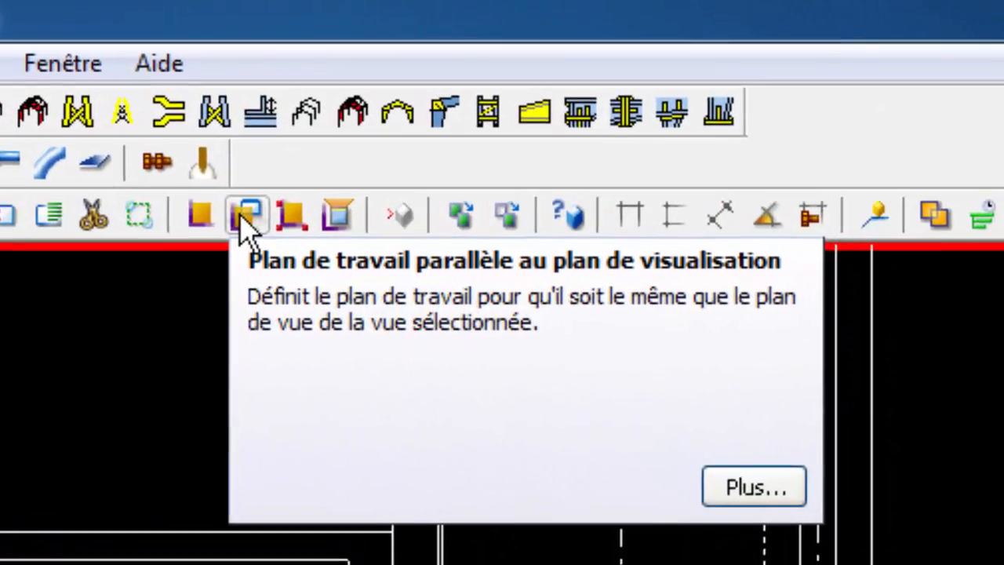
pyautogui.click(476, 81)
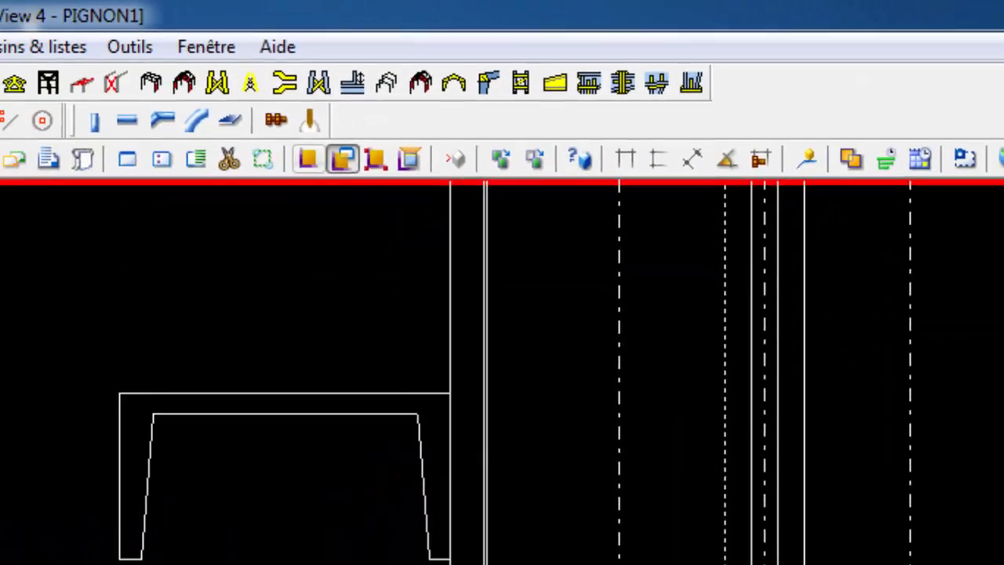
pyautogui.click(152, 380)
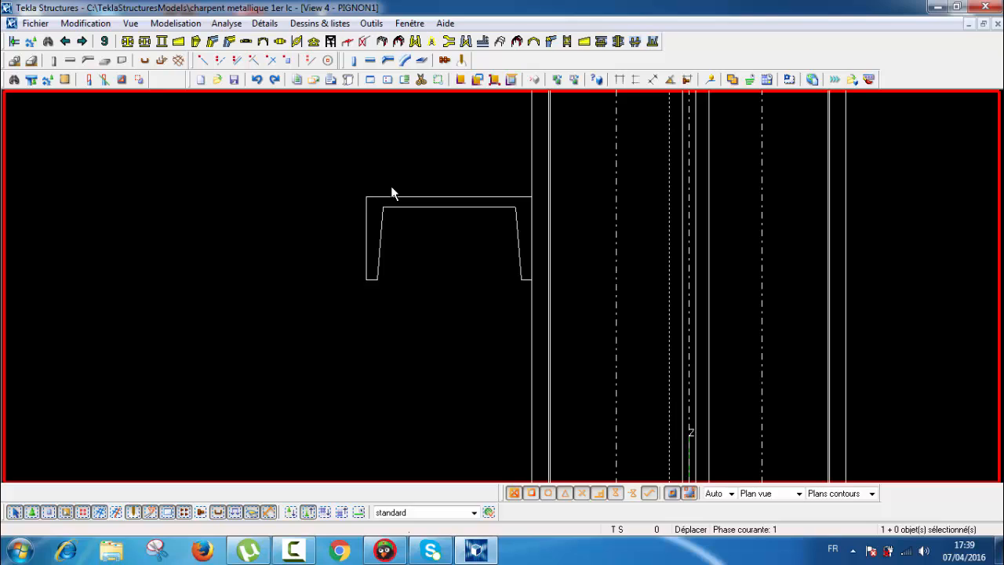
# Add a vertical construction line through the midpoints of the channel web's upper and lower edges
pyautogui.moveTo(386, 179); pyautogui.dragTo(393, 206, button='middle')
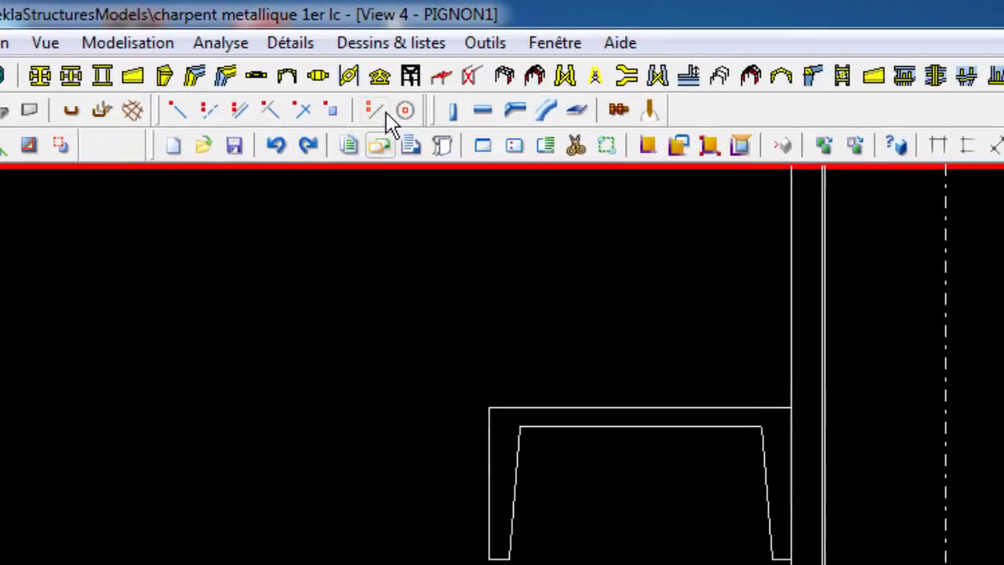
pyautogui.click(311, 60)
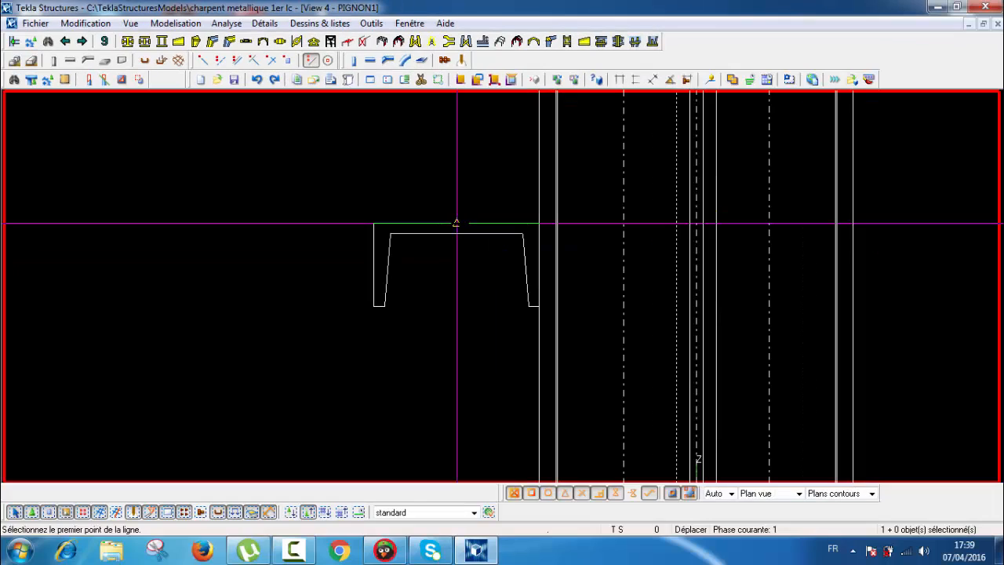
pyautogui.click(457, 223)
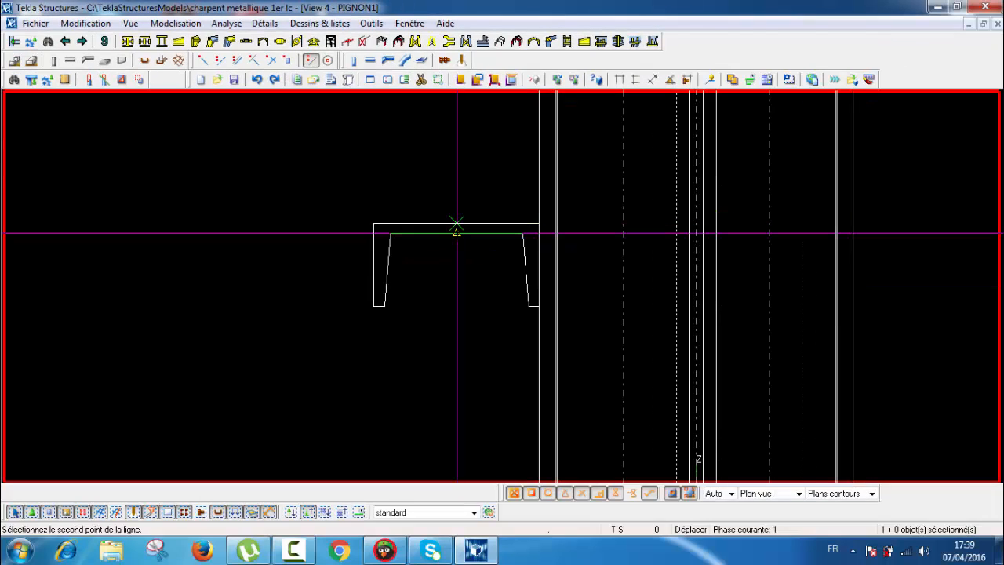
pyautogui.click(457, 233)
pyautogui.press('Escape')
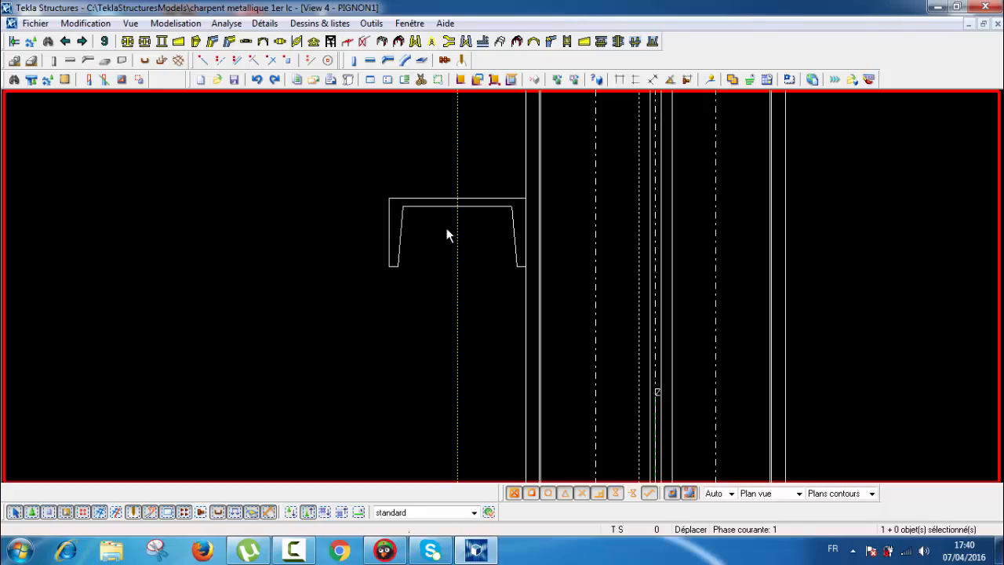
# Copy the vertical construction line 30 mm from the web's midpoint towards the channel's outer flange, away from the column
pyautogui.click(458, 257)
pyautogui.rightClick(492, 300)
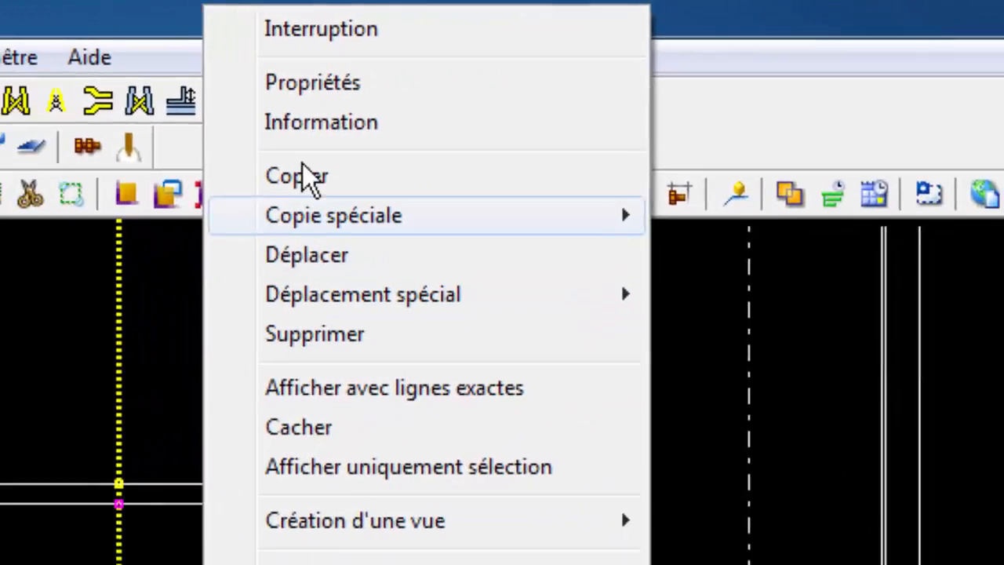
pyautogui.click(309, 178)
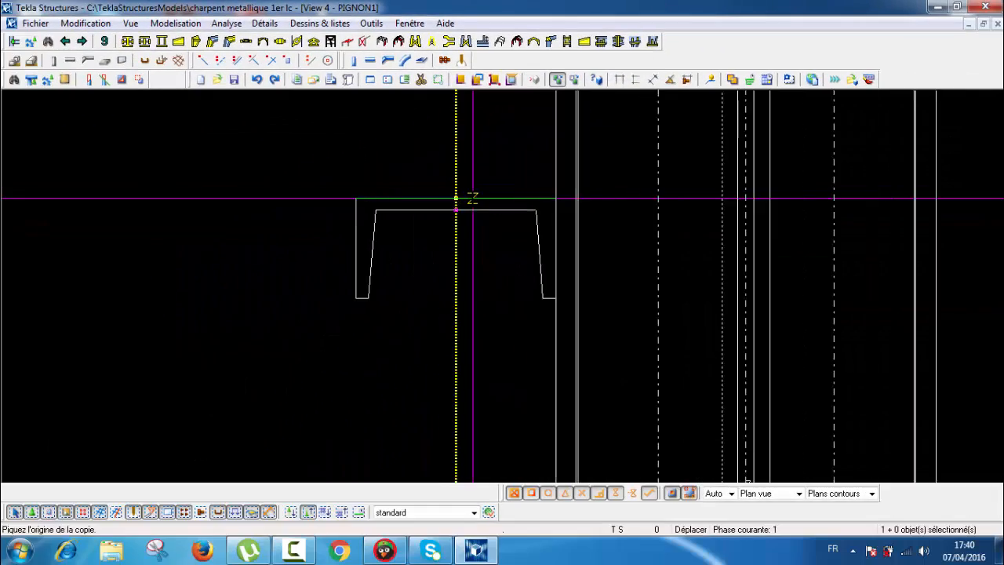
pyautogui.click(454, 199)
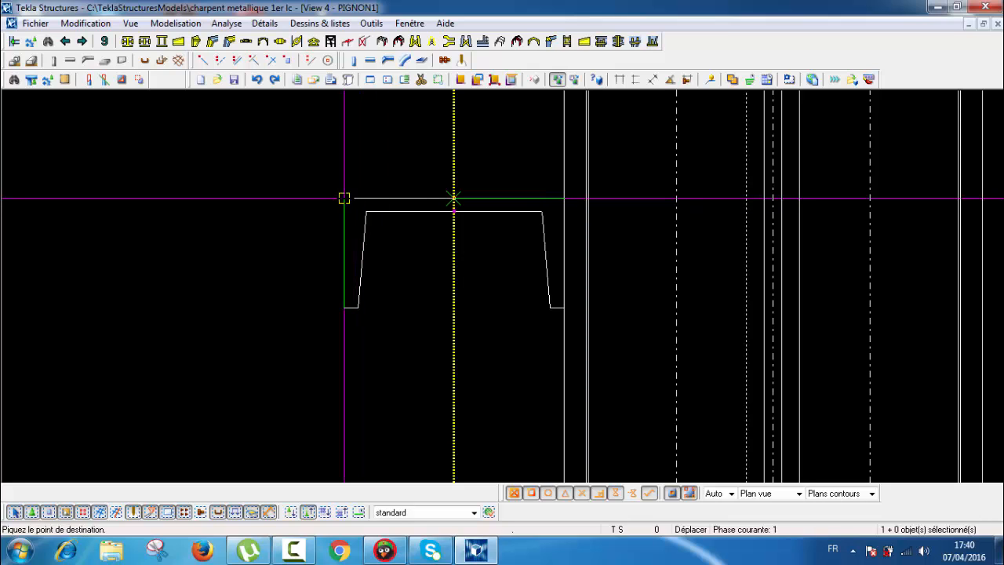
pyautogui.write('30')
pyautogui.press('Return')
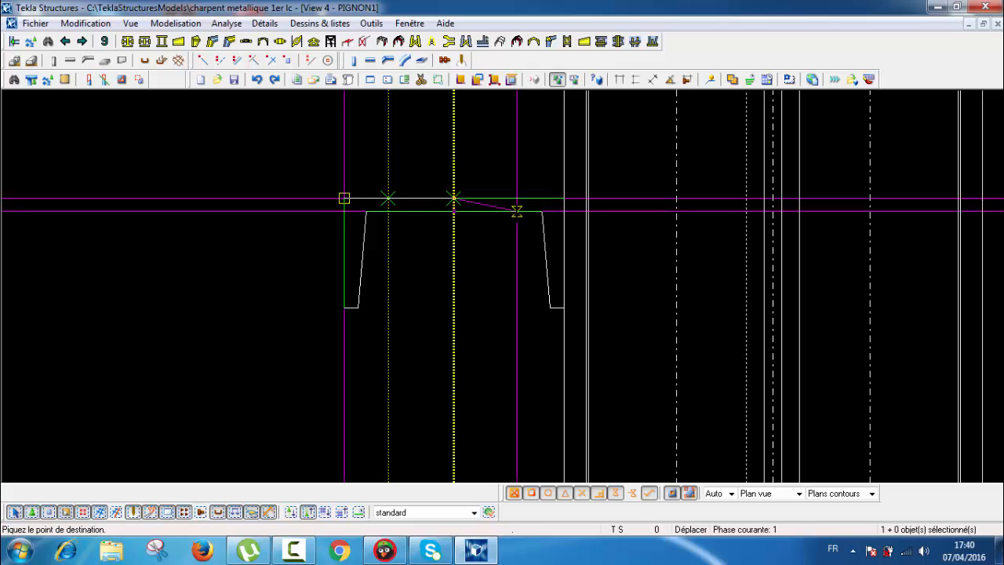
pyautogui.scroll(1, 492, 268)
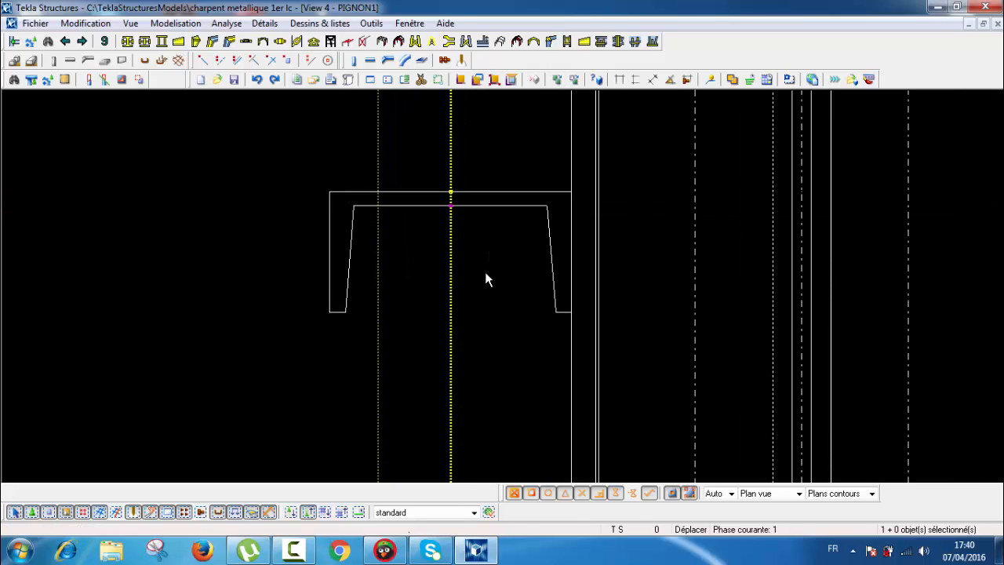
pyautogui.rightClick(491, 243)
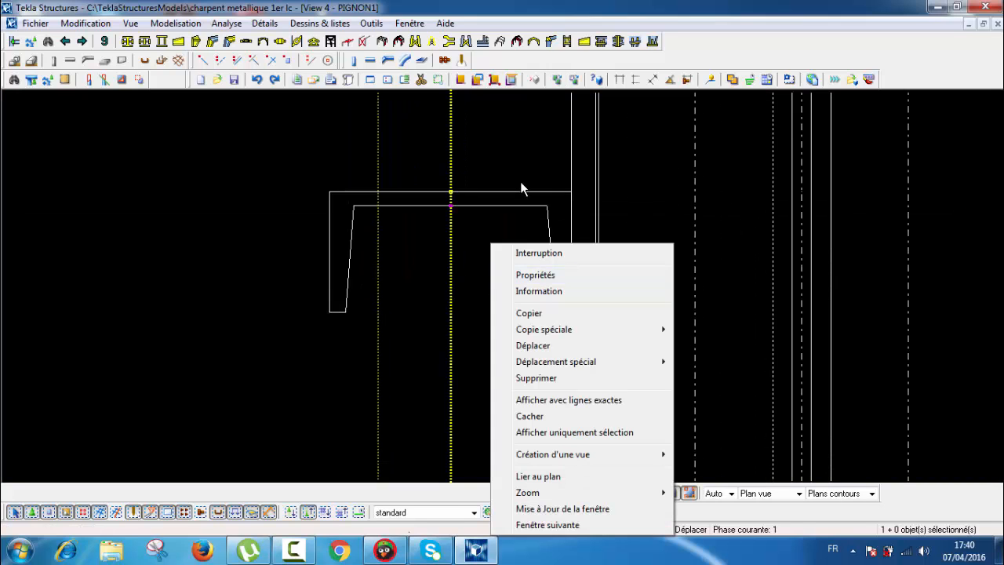
pyautogui.click(474, 195)
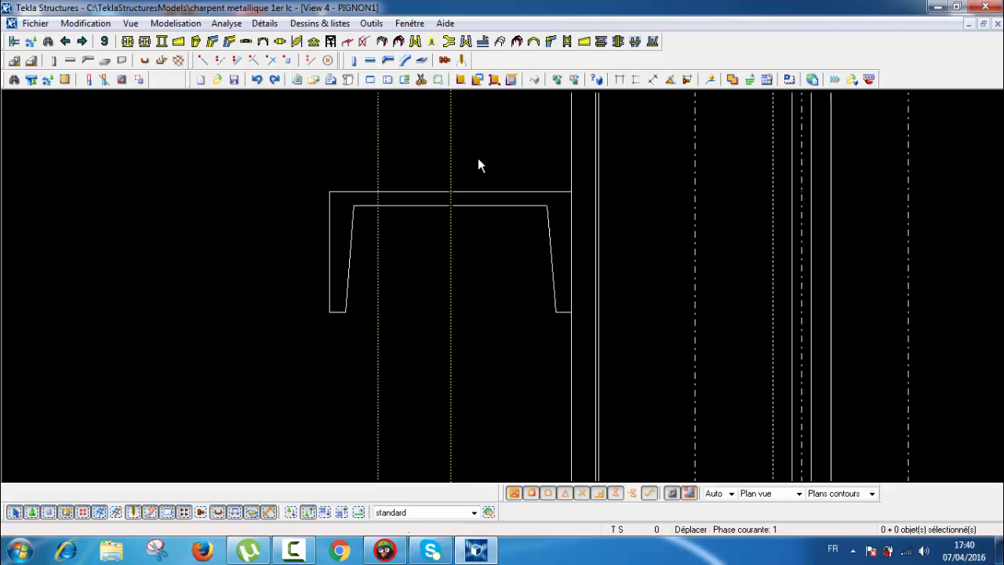
# Mirror-copy the 30 mm offset construction line about the channel's central construction line
pyautogui.rightClick(405, 244)
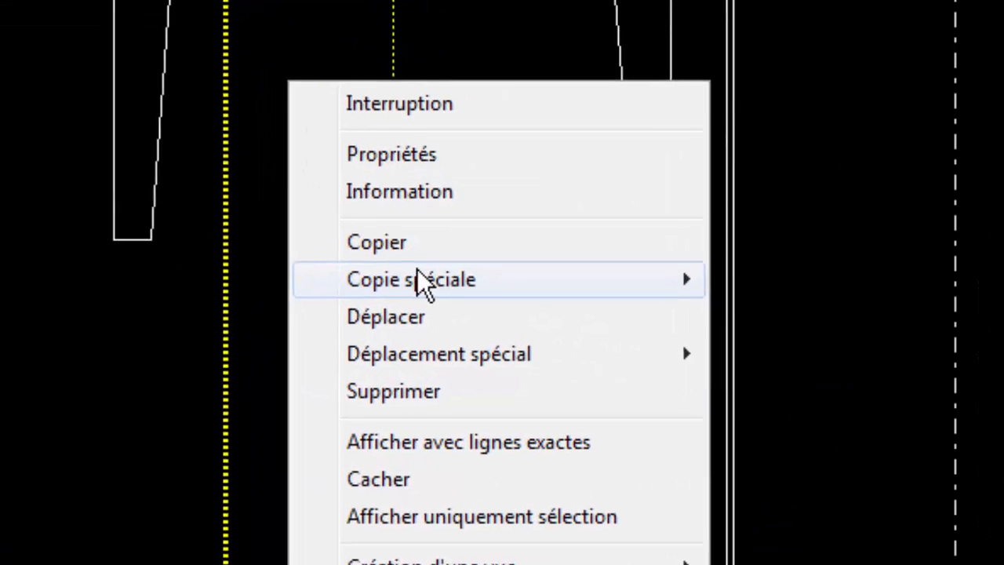
pyautogui.moveTo(469, 278)
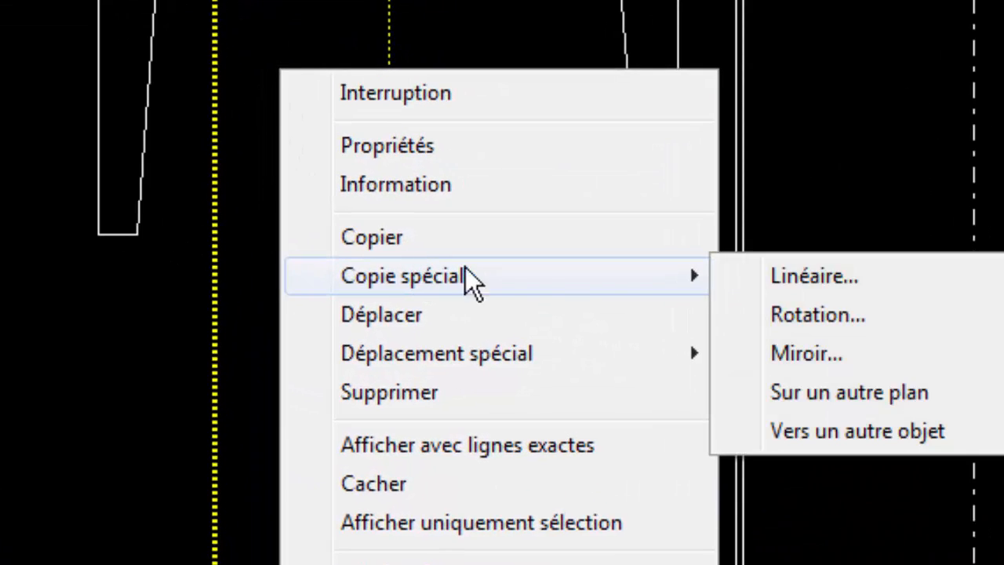
pyautogui.click(773, 353)
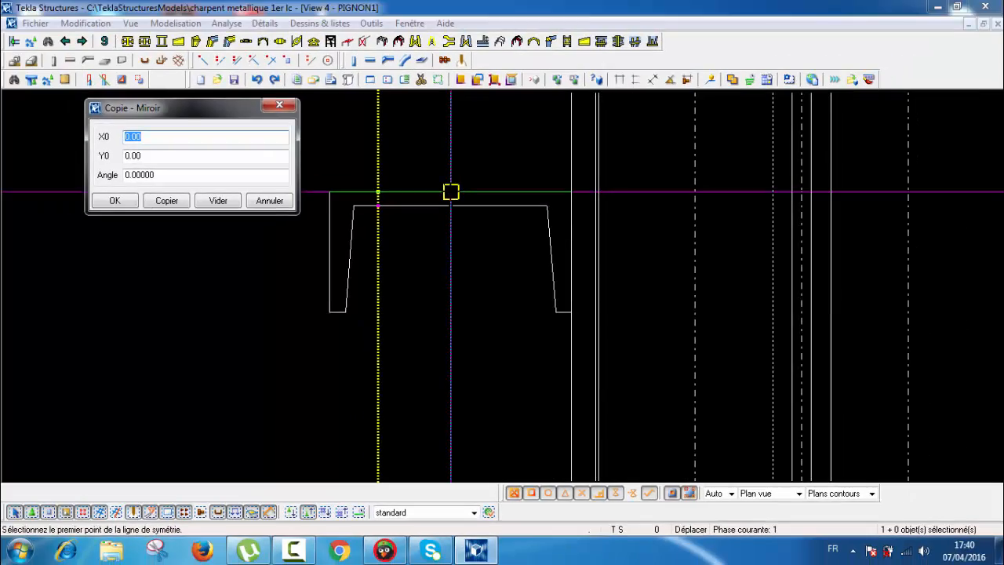
pyautogui.click(444, 175)
pyautogui.click(451, 205)
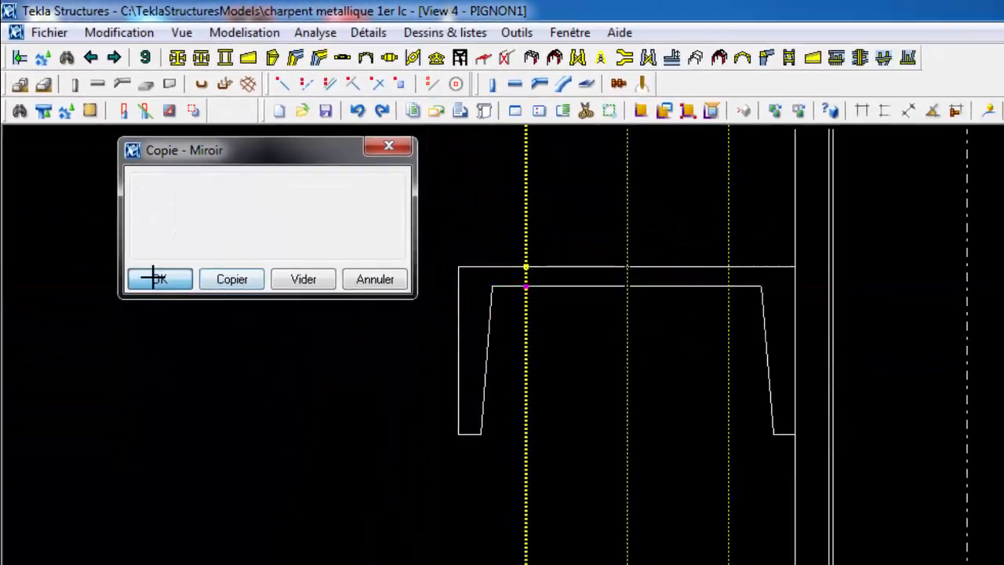
pyautogui.click(220, 386)
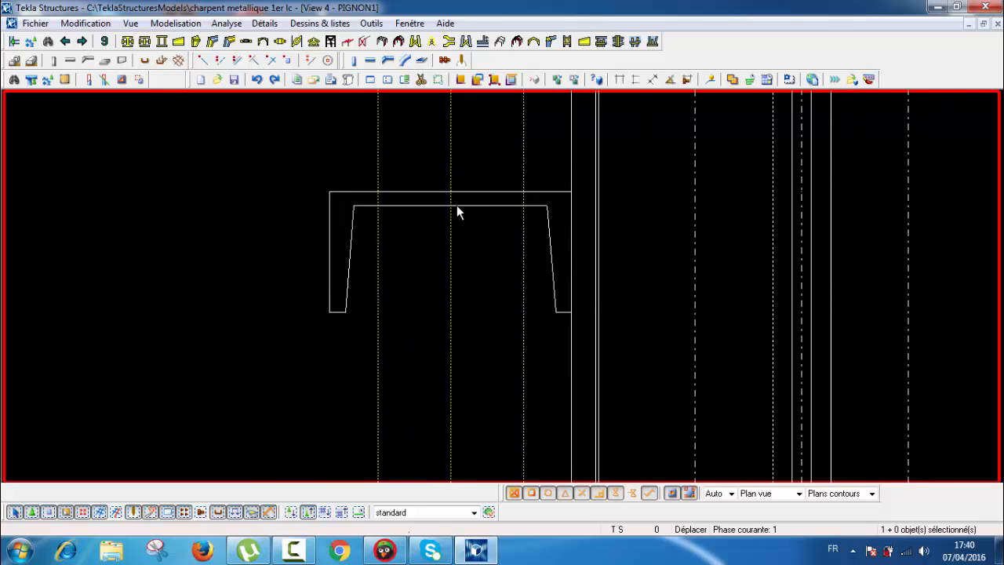
pyautogui.scroll(-1, 457, 205)
pyautogui.moveTo(470, 234); pyautogui.dragTo(506, 253, button='middle')
pyautogui.moveTo(547, 291); pyautogui.dragTo(494, 259, button='middle')
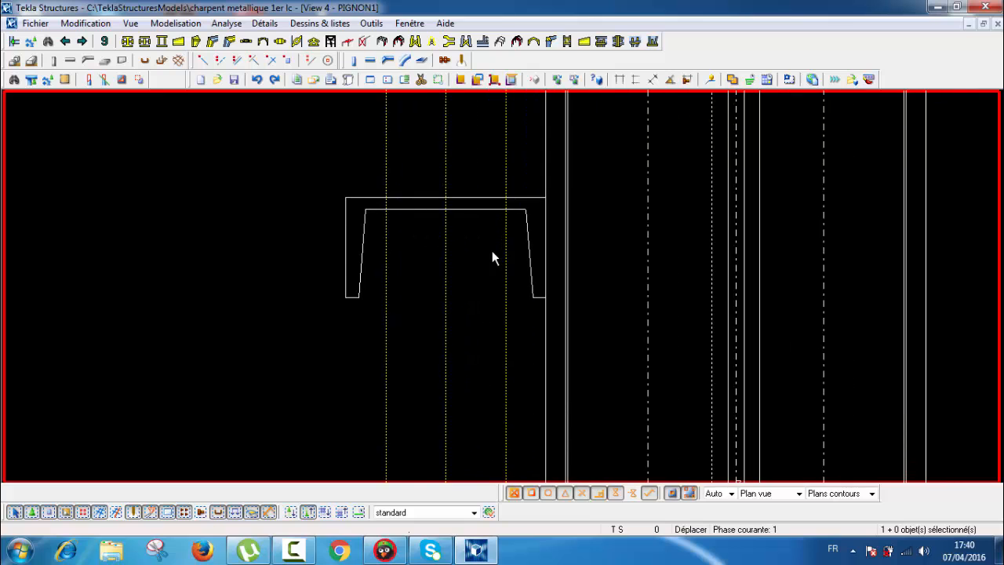
pyautogui.scroll(3, 493, 258)
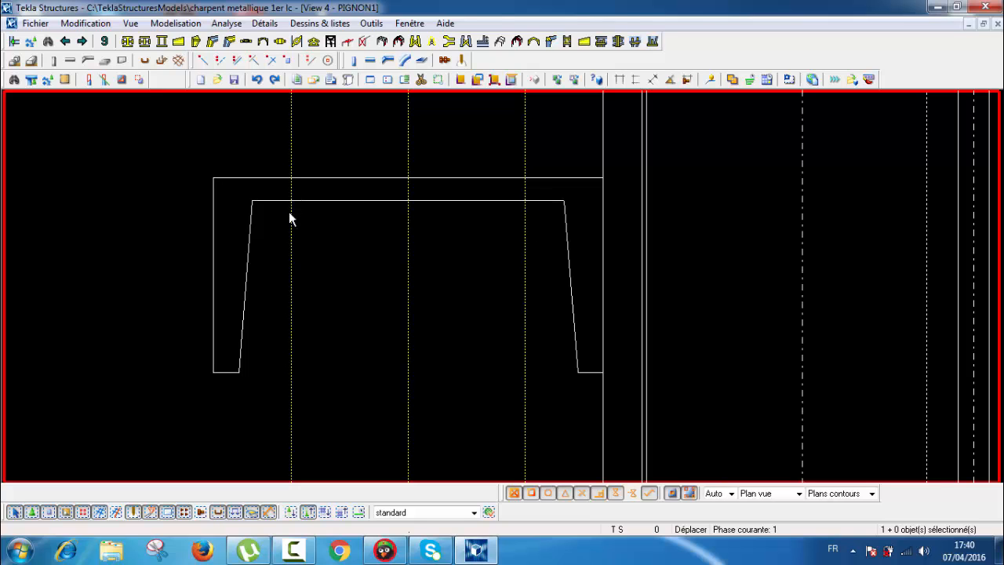
pyautogui.scroll(2, 452, 183)
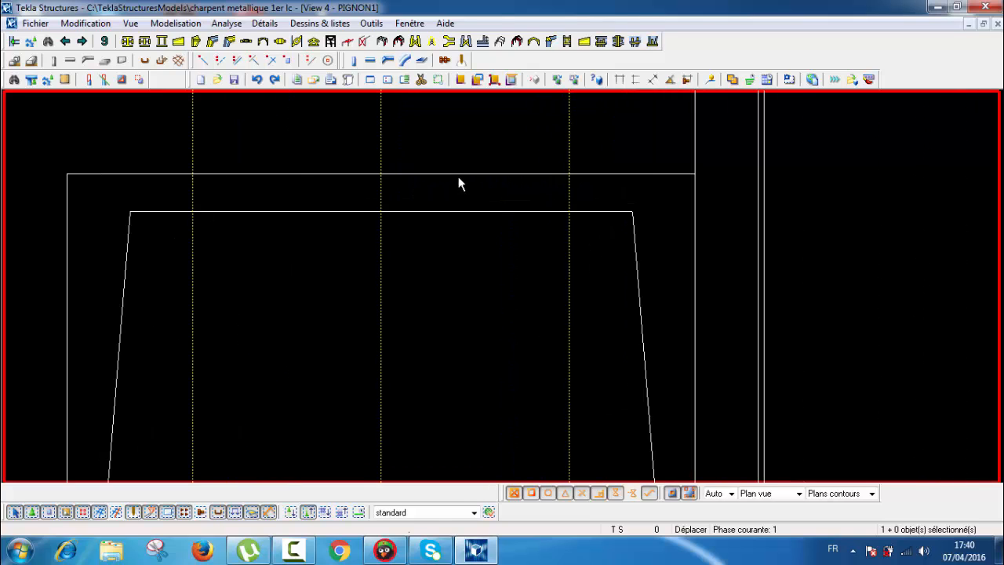
pyautogui.click(460, 172)
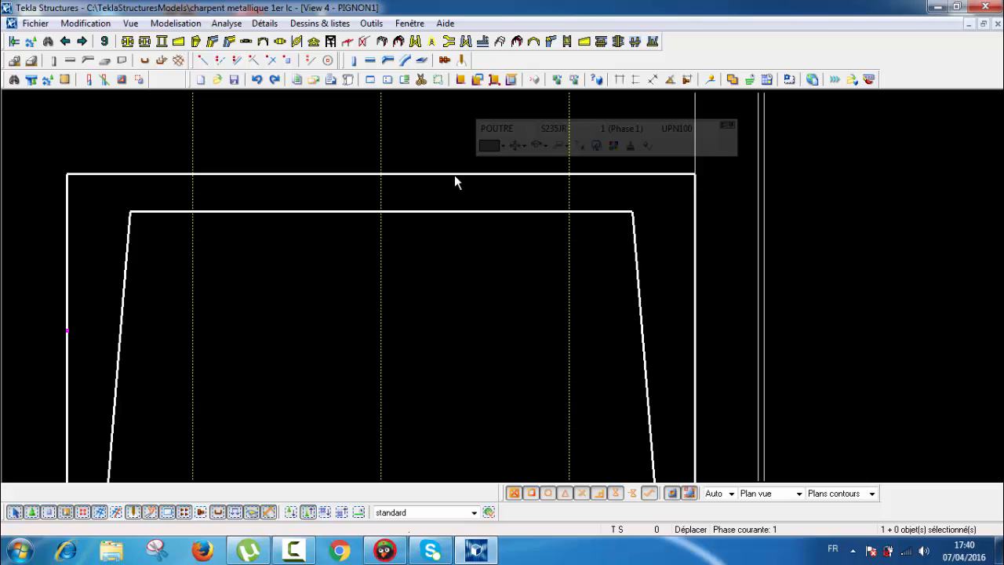
pyautogui.scroll(-4, 455, 179)
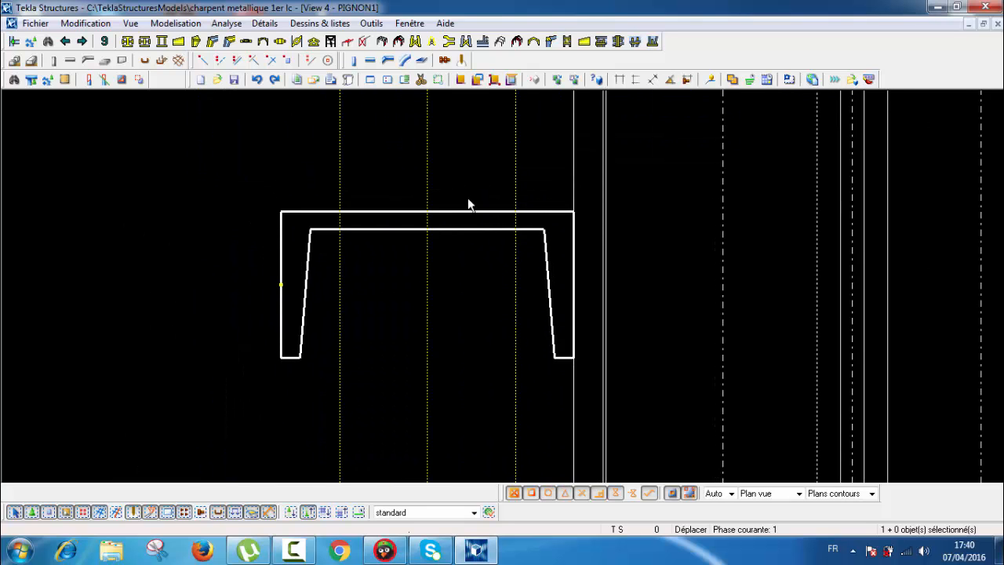
pyautogui.scroll(3, 459, 175)
pyautogui.scroll(-2, 459, 225)
pyautogui.moveTo(486, 269); pyautogui.dragTo(495, 233, button='middle')
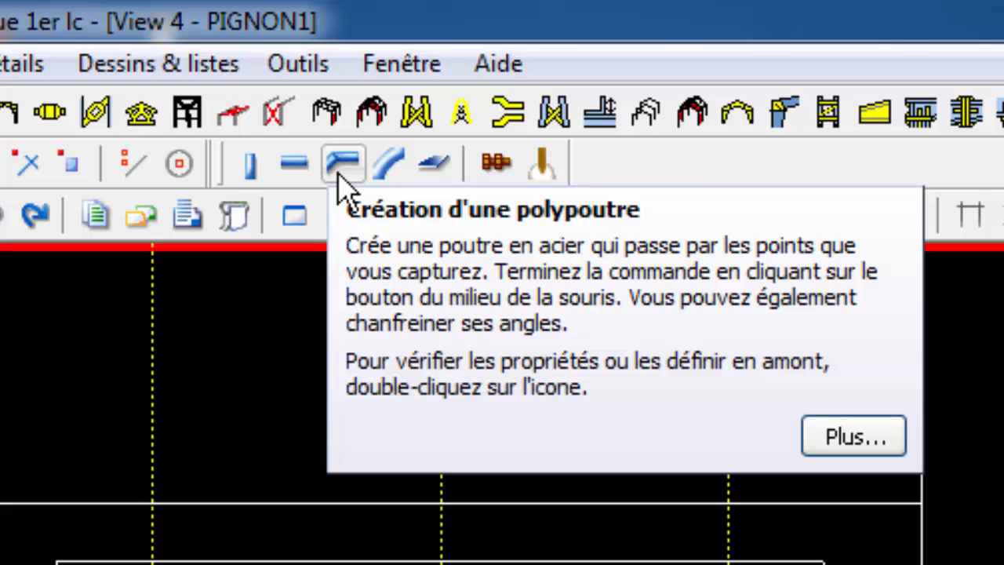
# Set the profile in the beam properties to PL10*140 and accept the settings
pyautogui.doubleClick(341, 167)
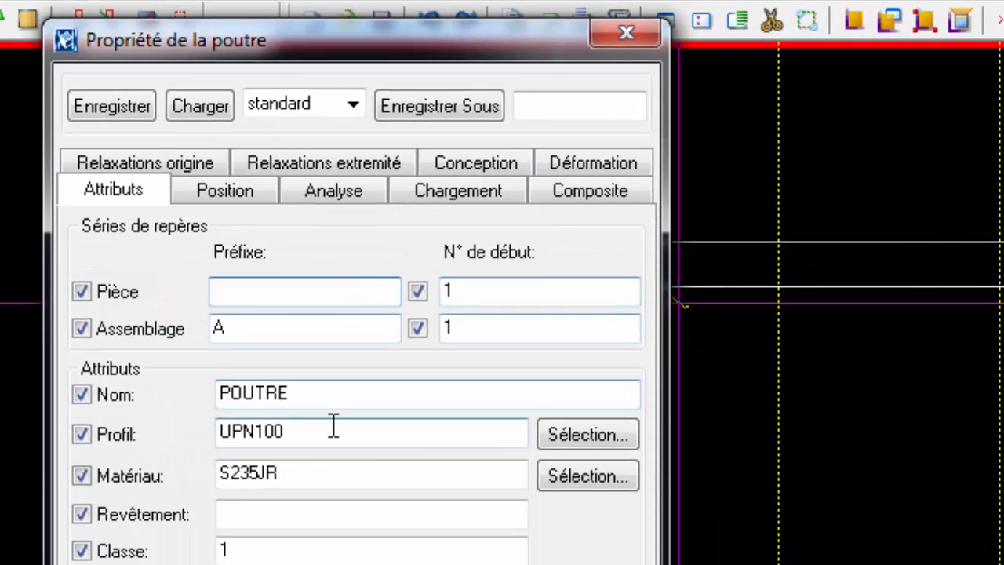
pyautogui.moveTo(290, 431); pyautogui.dragTo(81, 432)
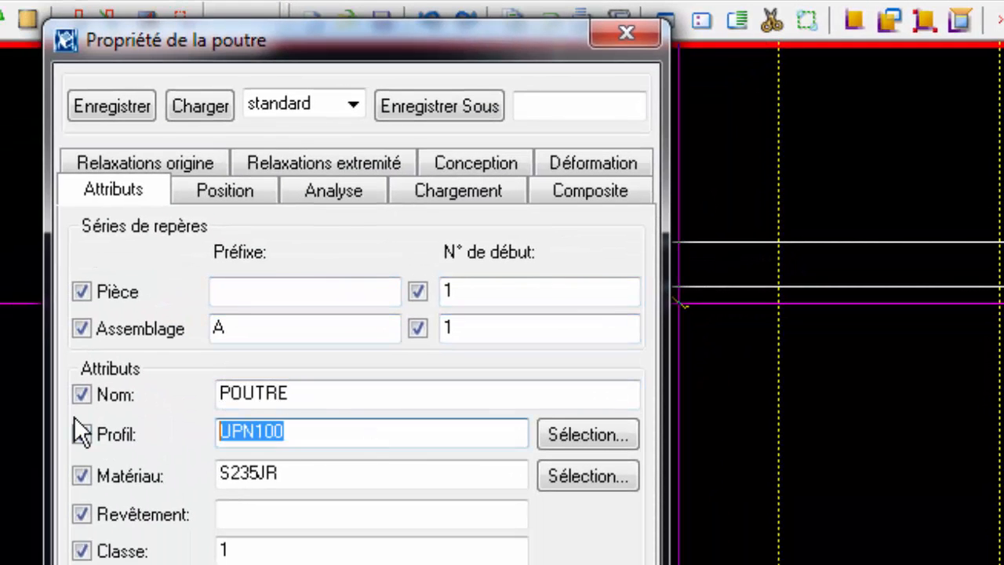
pyautogui.write('PL')
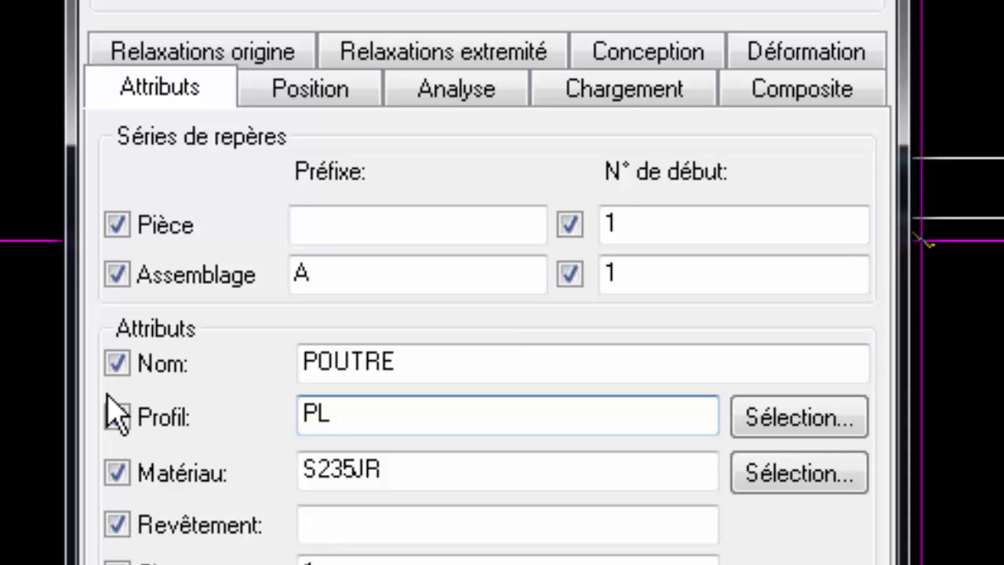
pyautogui.write('10')
pyautogui.write('*140')
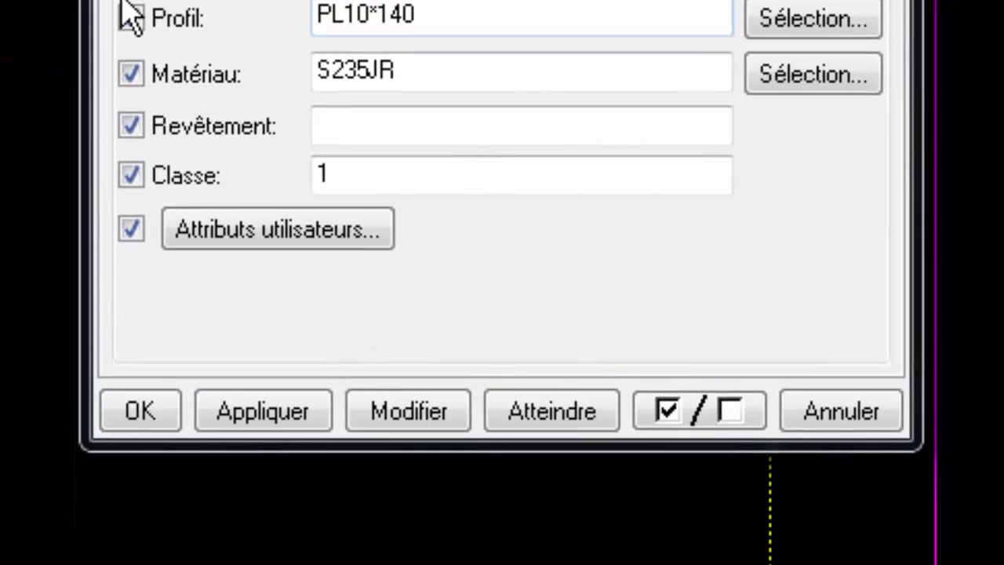
pyautogui.click(443, 416)
pyautogui.click(140, 411)
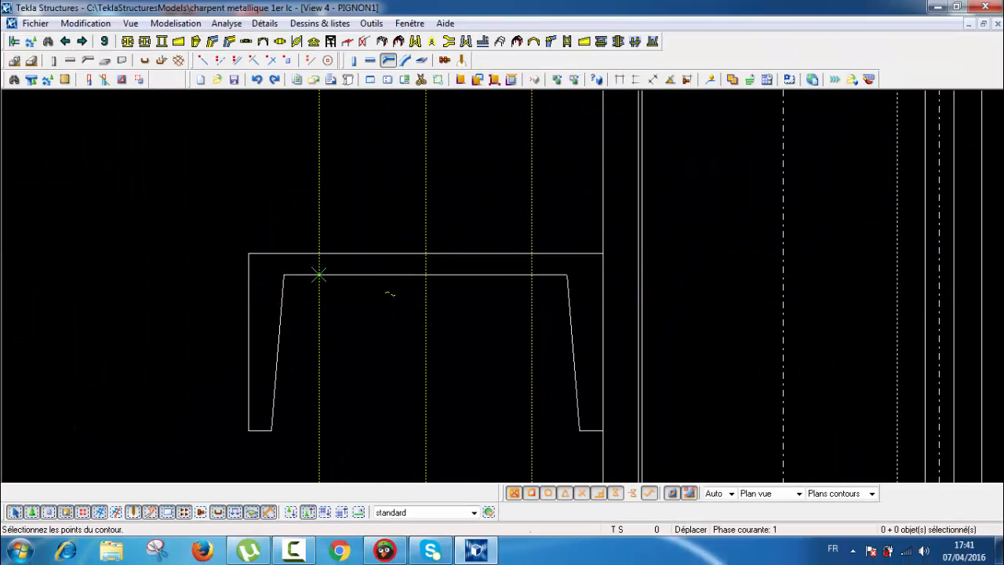
pyautogui.middleClick(391, 303)
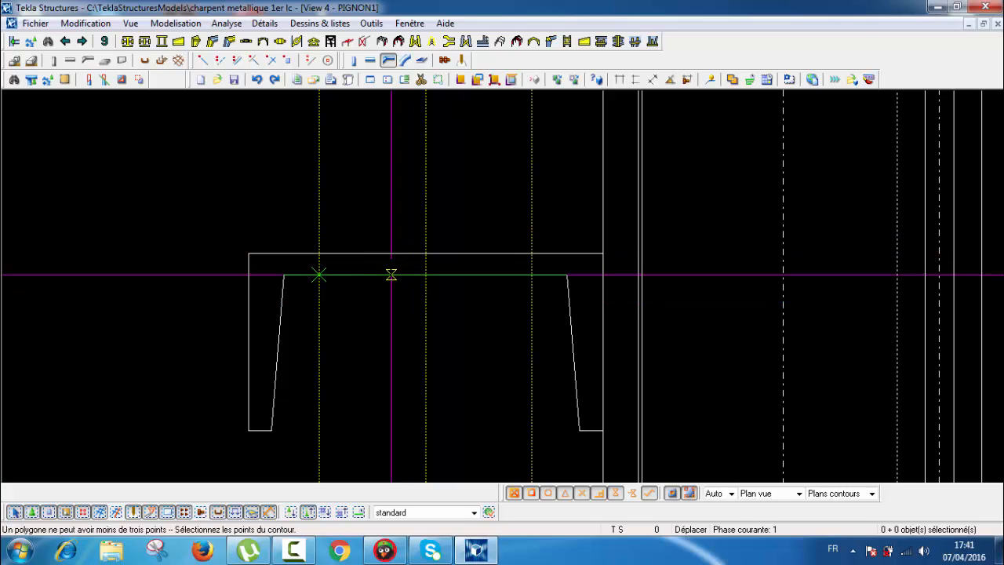
pyautogui.press('Escape')
pyautogui.scroll(-1, 369, 302)
pyautogui.moveTo(388, 314); pyautogui.dragTo(432, 271, button='middle')
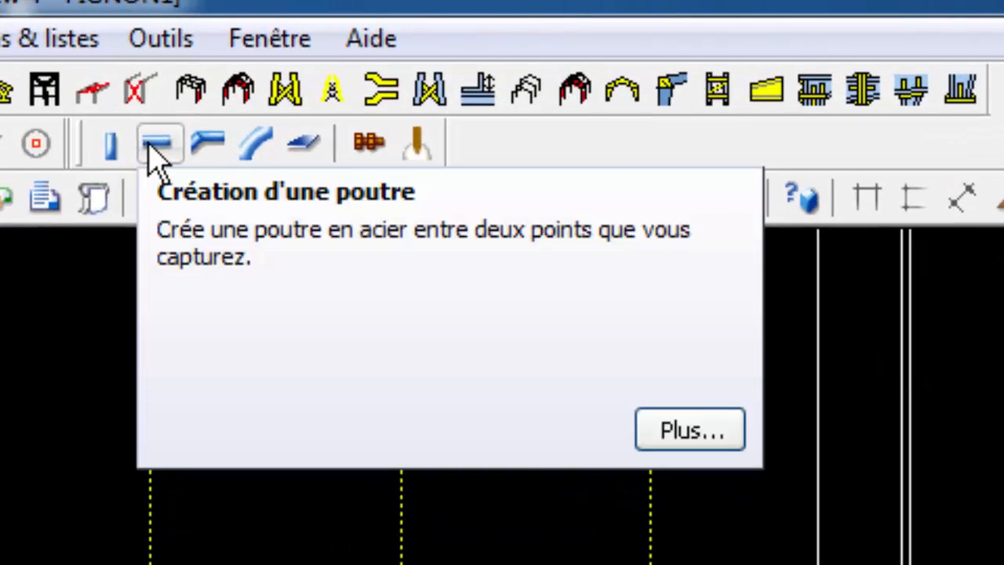
# Create a PL10*140 beam along the channel web's inner edge, between the two outer construction lines
pyautogui.click(369, 59)
pyautogui.doubleClick(160, 143)
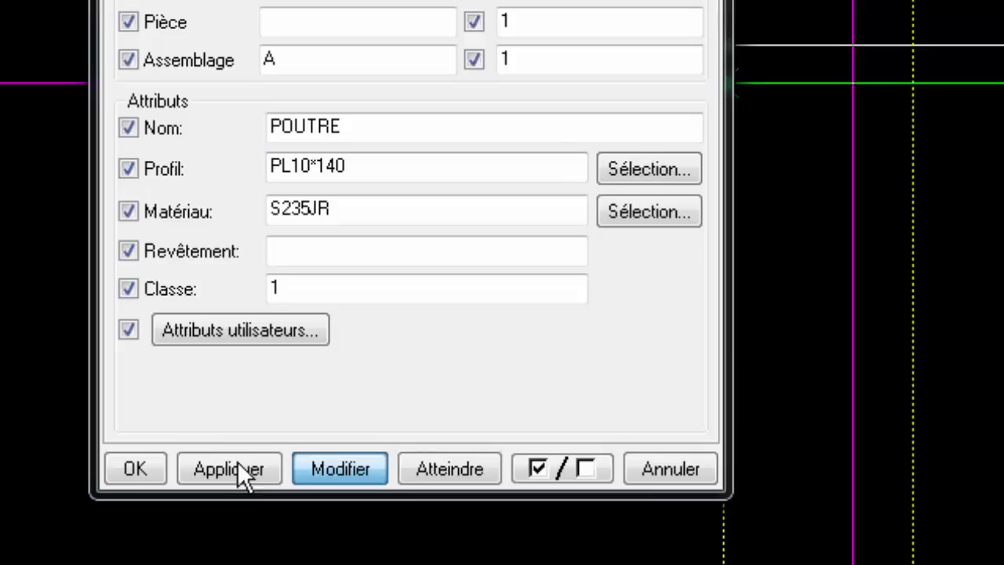
pyautogui.click(123, 451)
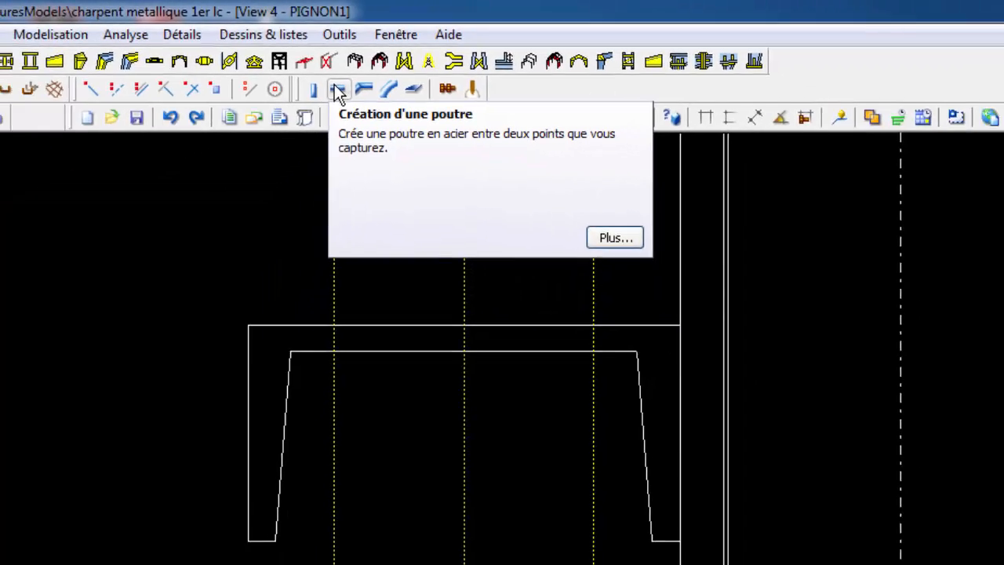
pyautogui.click(263, 157)
pyautogui.click(543, 238)
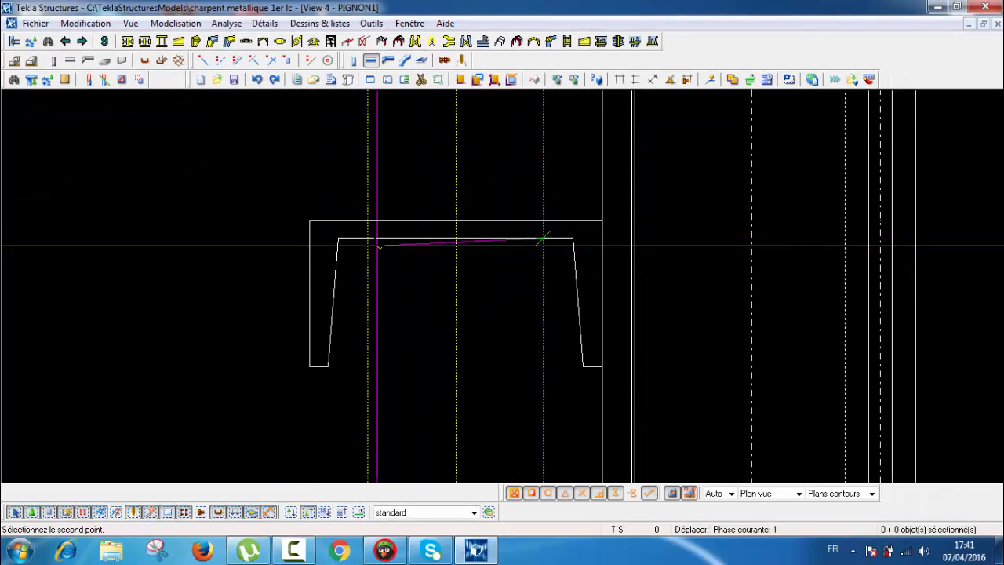
pyautogui.click(368, 238)
pyautogui.press('Escape')
pyautogui.scroll(1, 522, 257)
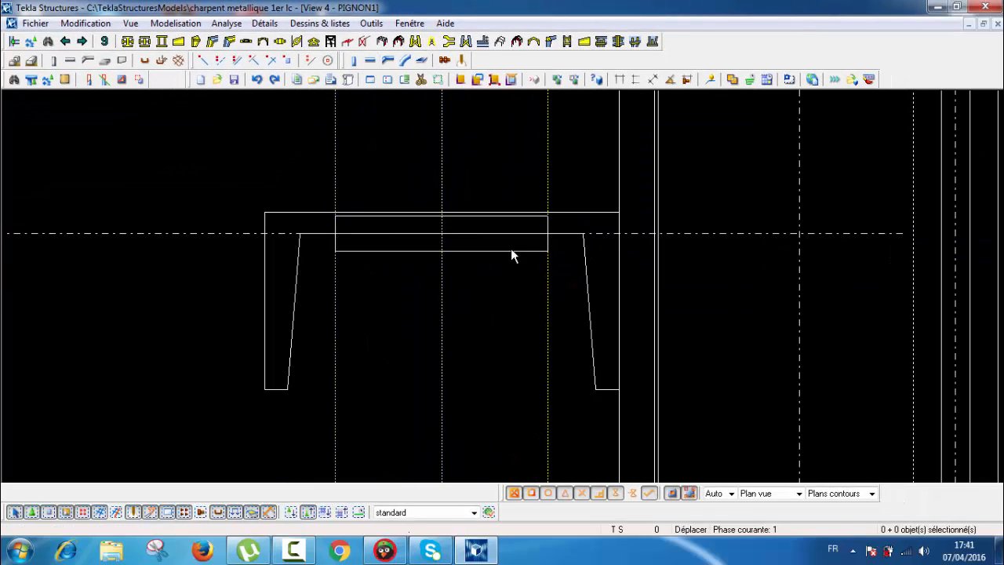
# Change the plate's profile to PL8*140
pyautogui.click(509, 250)
pyautogui.moveTo(504, 262); pyautogui.dragTo(449, 288, button='middle')
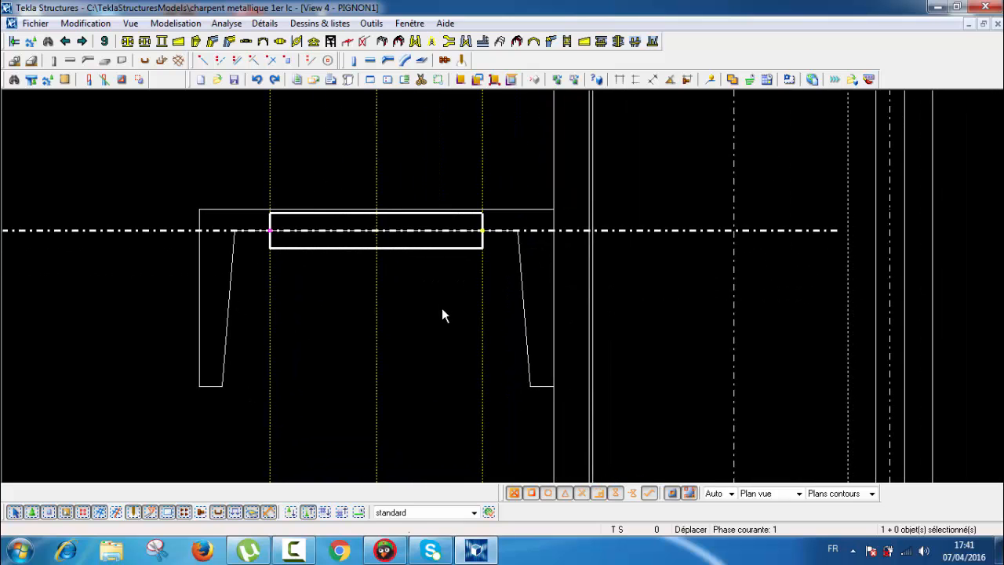
pyautogui.doubleClick(411, 250)
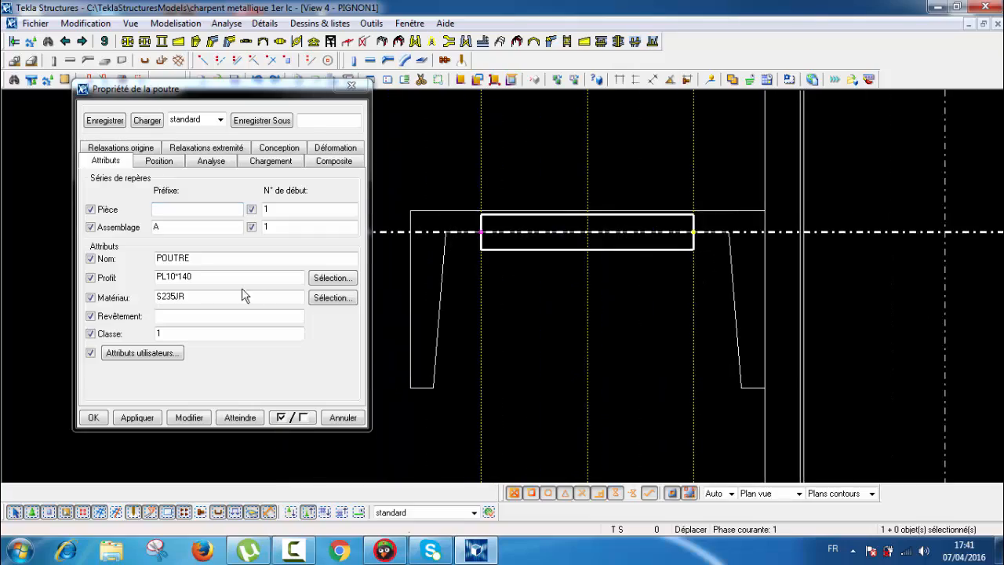
pyautogui.moveTo(178, 278); pyautogui.dragTo(165, 278)
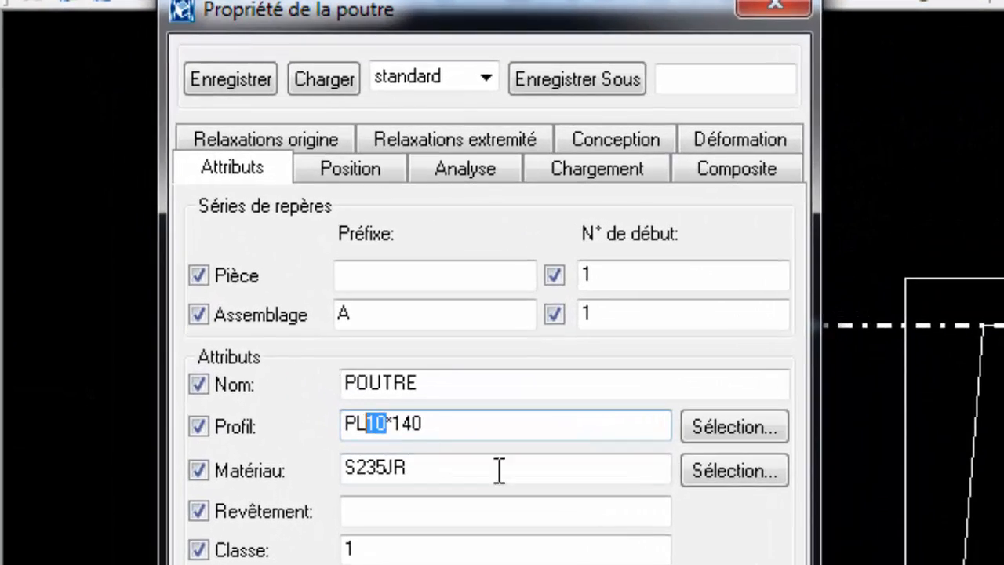
pyautogui.write('8')
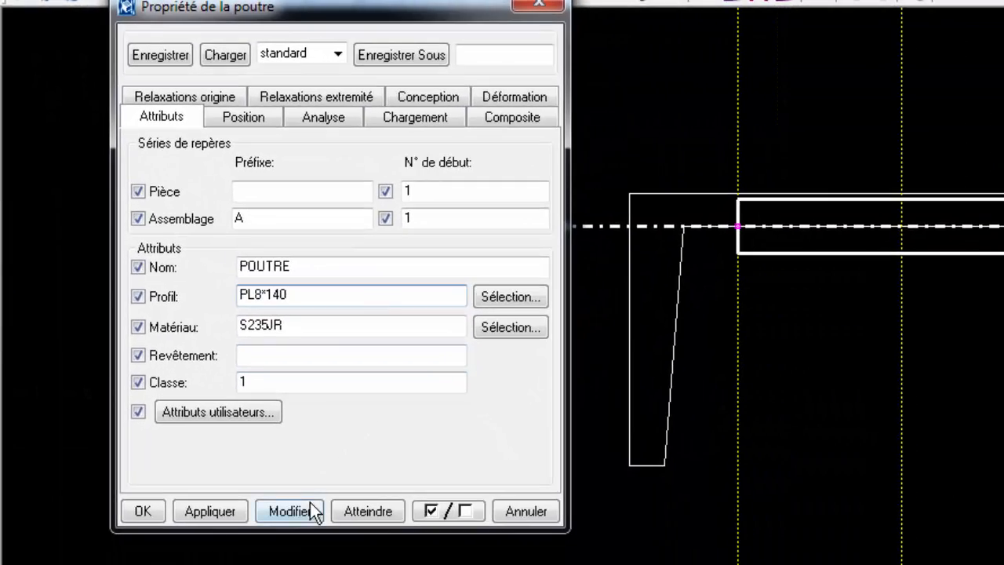
pyautogui.click(310, 511)
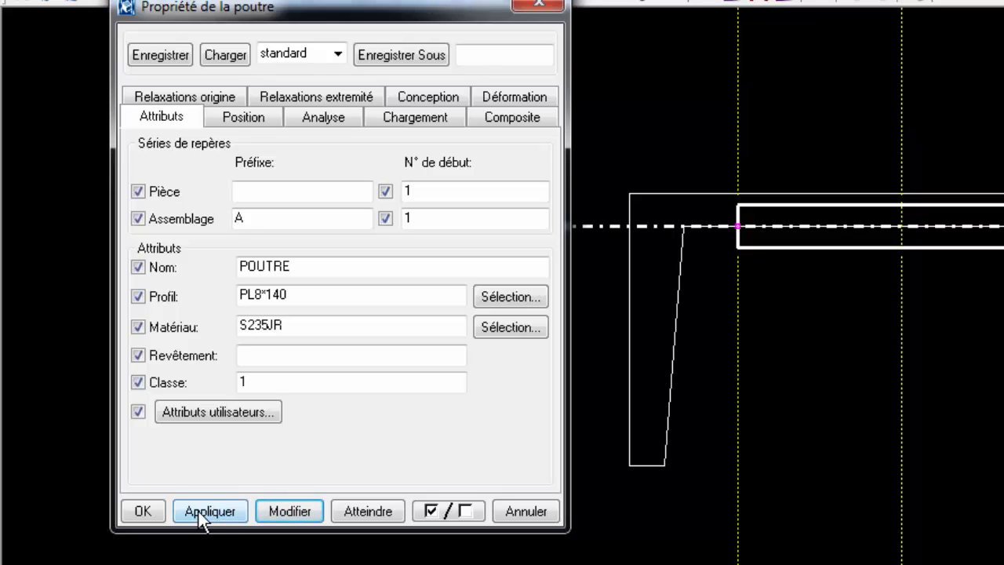
pyautogui.moveTo(896, 332); pyautogui.dragTo(934, 315, button='middle')
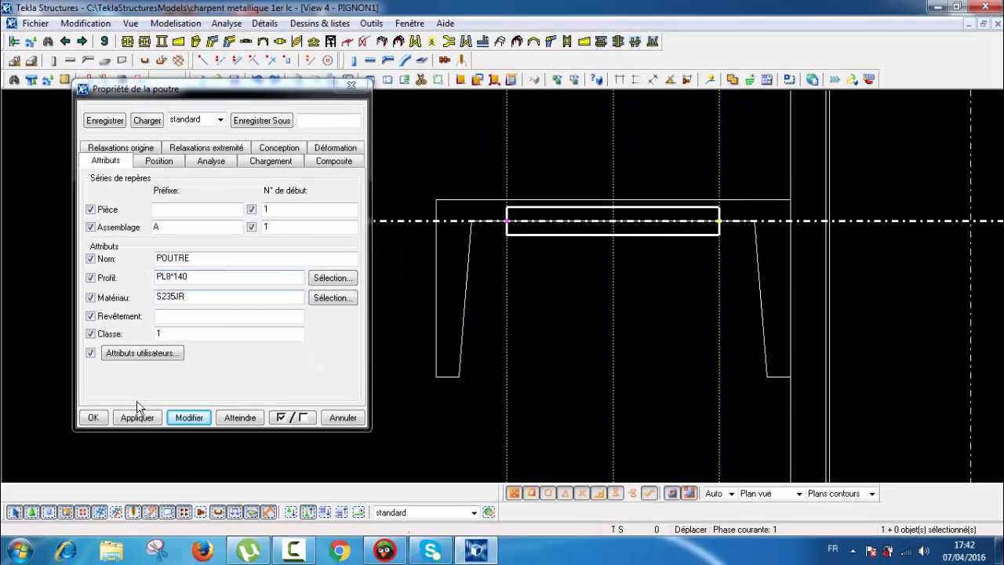
pyautogui.click(103, 417)
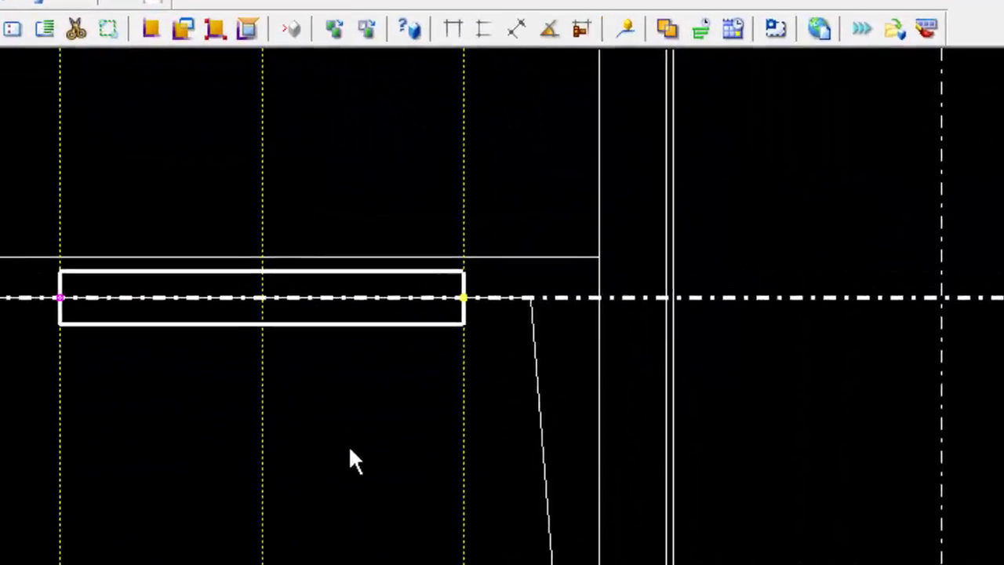
# Move the plate from its upper edge's midpoint to its lower edge's midpoint
pyautogui.rightClick(350, 453)
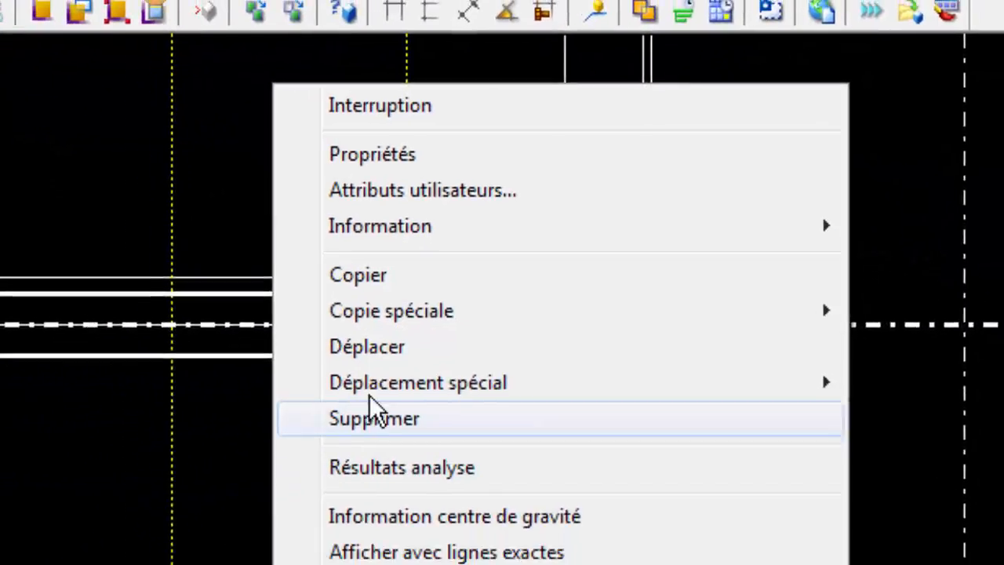
pyautogui.click(370, 345)
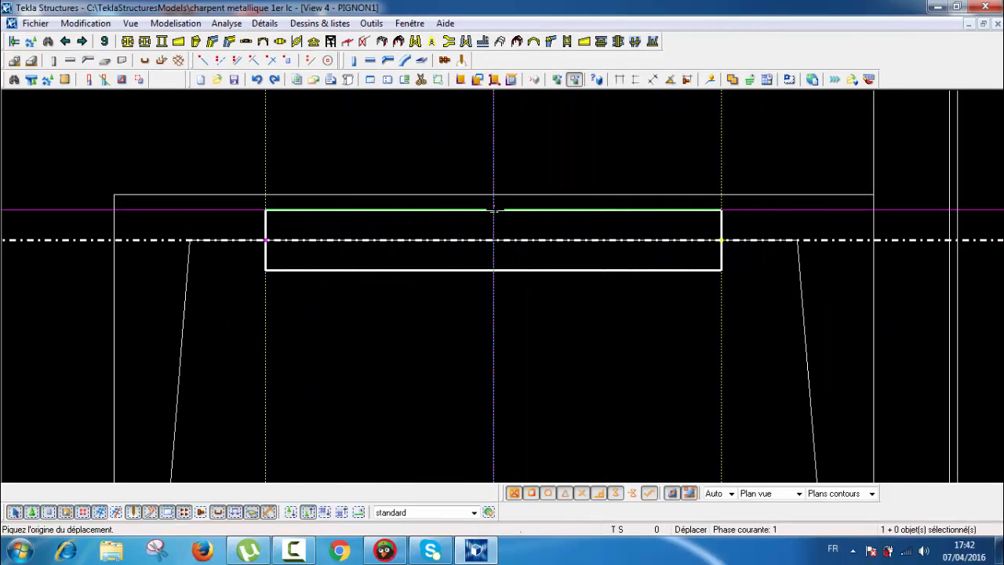
pyautogui.click(493, 210)
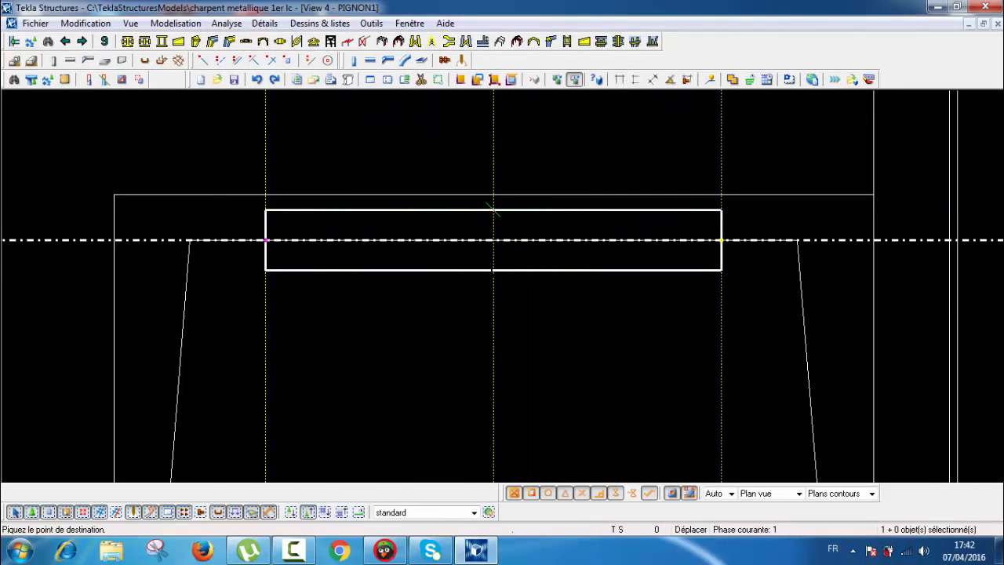
pyautogui.scroll(2, 492, 281)
pyautogui.scroll(-1, 493, 282)
pyautogui.moveTo(507, 316); pyautogui.dragTo(486, 306, button='middle')
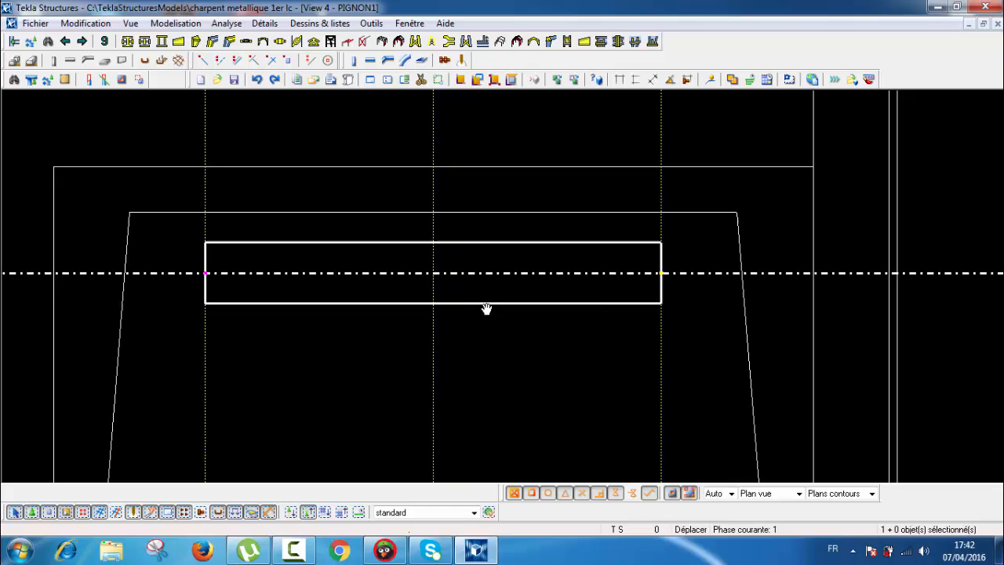
# Move the plate from its upper edge's midpoint to the channel web's inner edge on the central construction line
pyautogui.rightClick(511, 363)
pyautogui.click(554, 231)
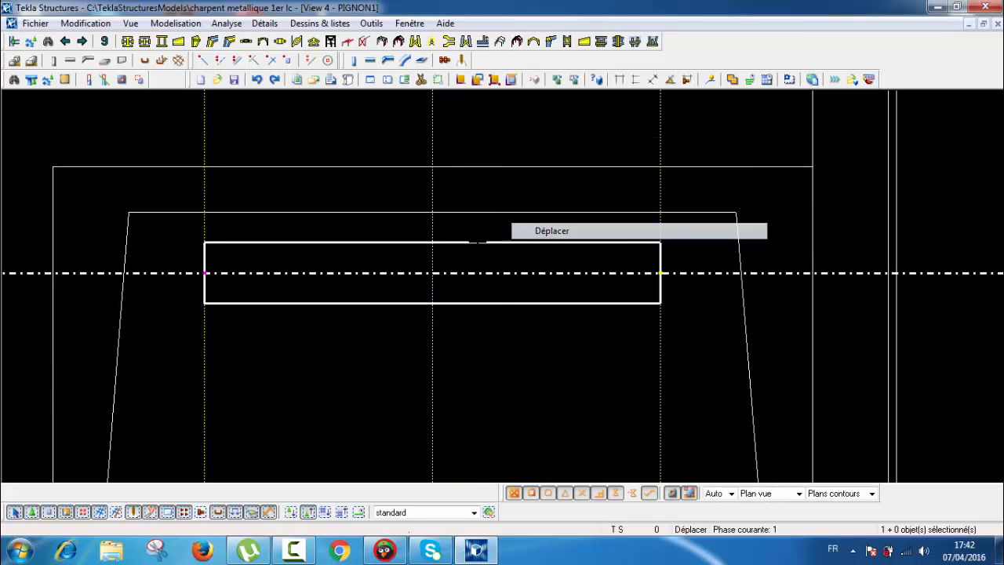
pyautogui.click(431, 244)
pyautogui.click(433, 212)
pyautogui.scroll(-1, 433, 212)
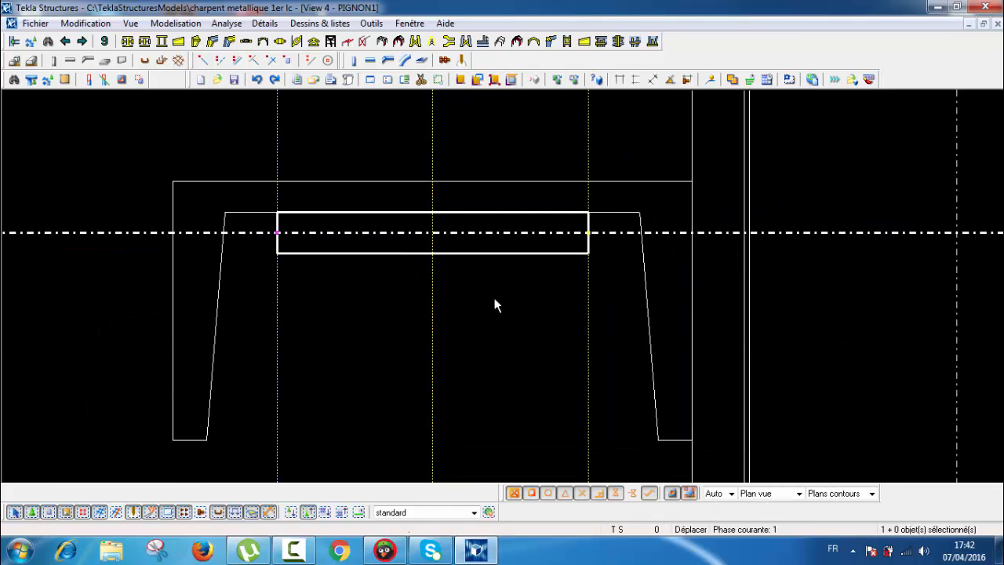
pyautogui.scroll(3, 534, 243)
pyautogui.scroll(-5, 534, 243)
pyautogui.moveTo(561, 283); pyautogui.dragTo(577, 267, button='middle')
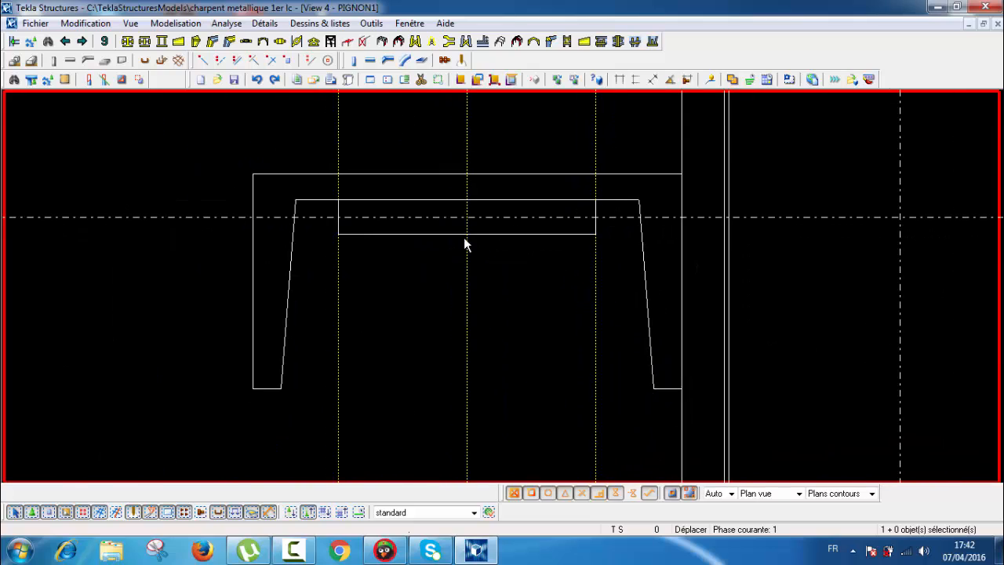
# Select the plate and switch to the LONG PANA view
pyautogui.scroll(-2, 406, 251)
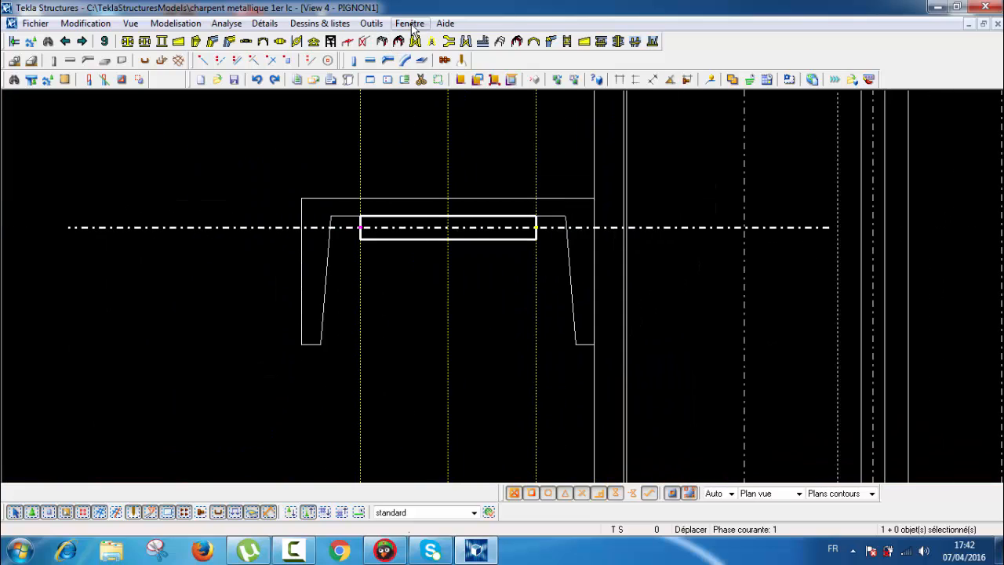
pyautogui.click(409, 23)
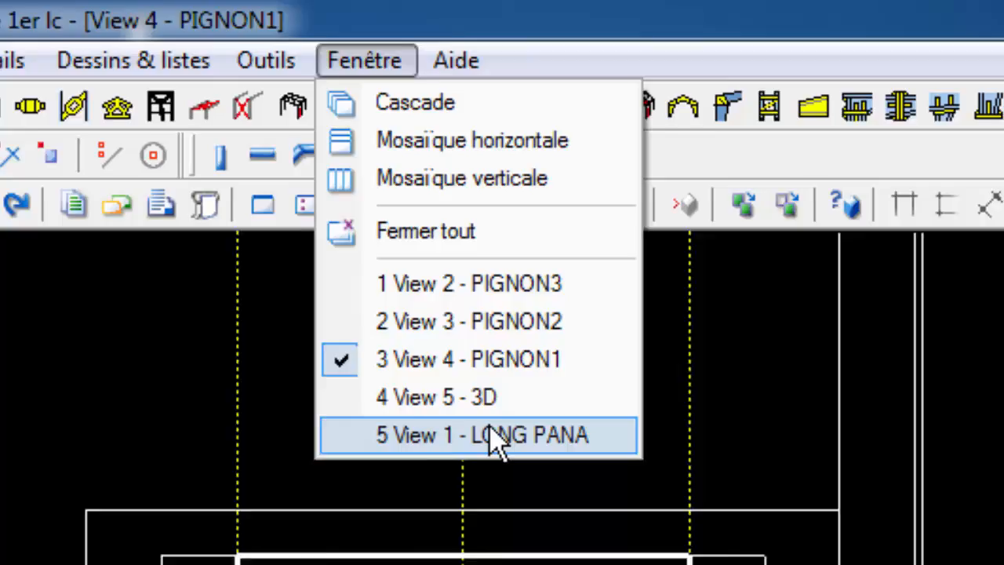
pyautogui.click(463, 218)
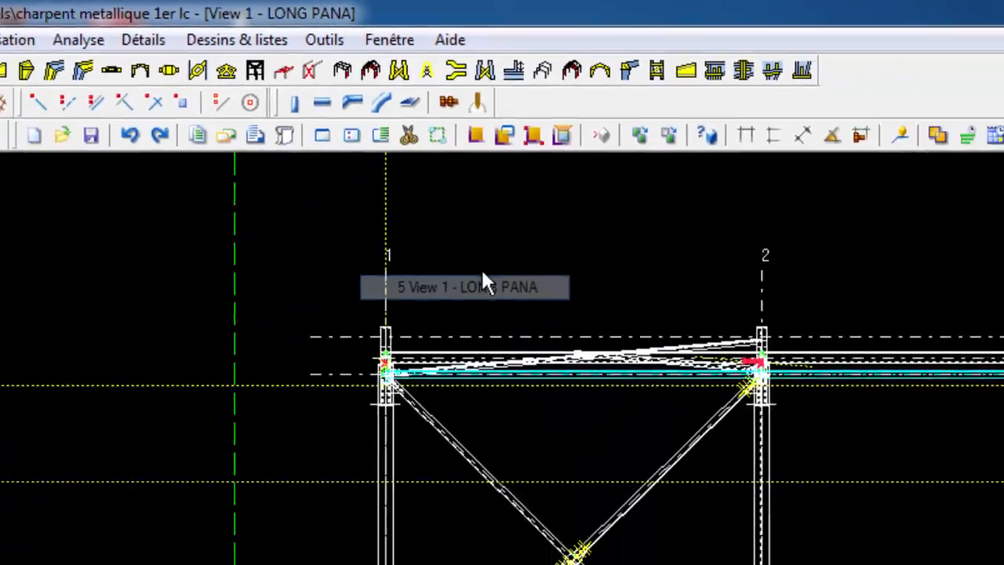
pyautogui.scroll(8, 401, 351)
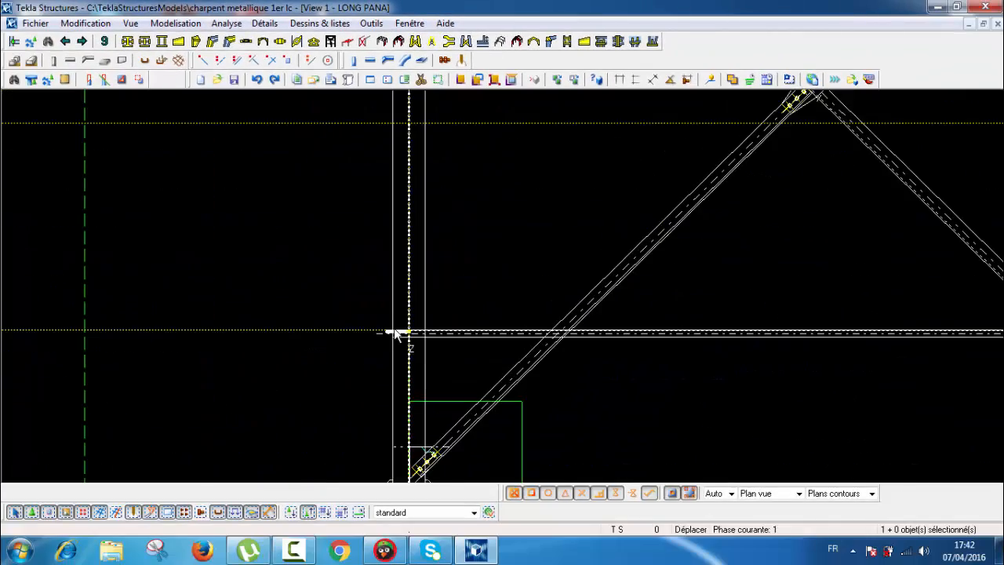
pyautogui.scroll(2, 401, 351)
pyautogui.moveTo(493, 341); pyautogui.dragTo(385, 316, button='middle')
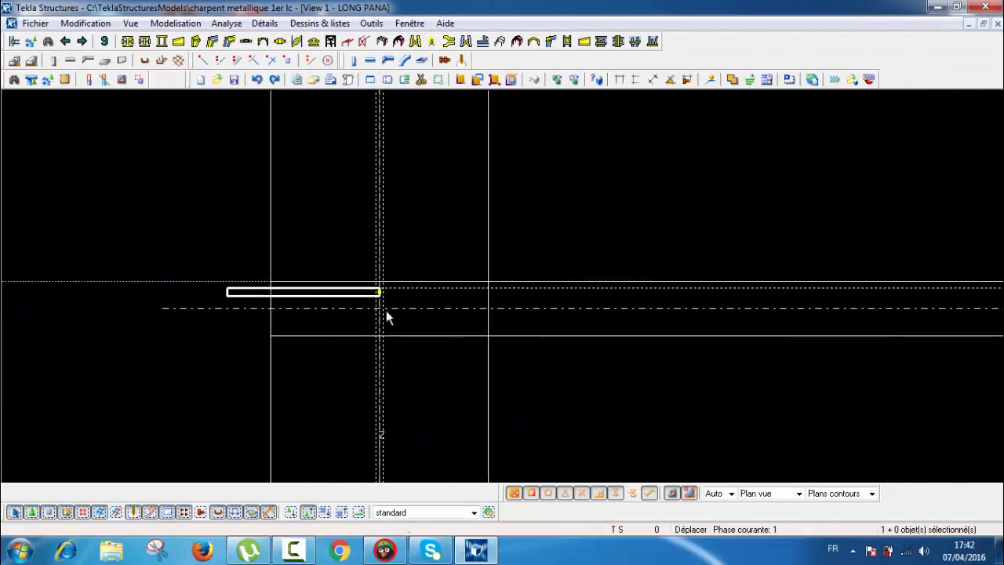
pyautogui.scroll(2, 363, 312)
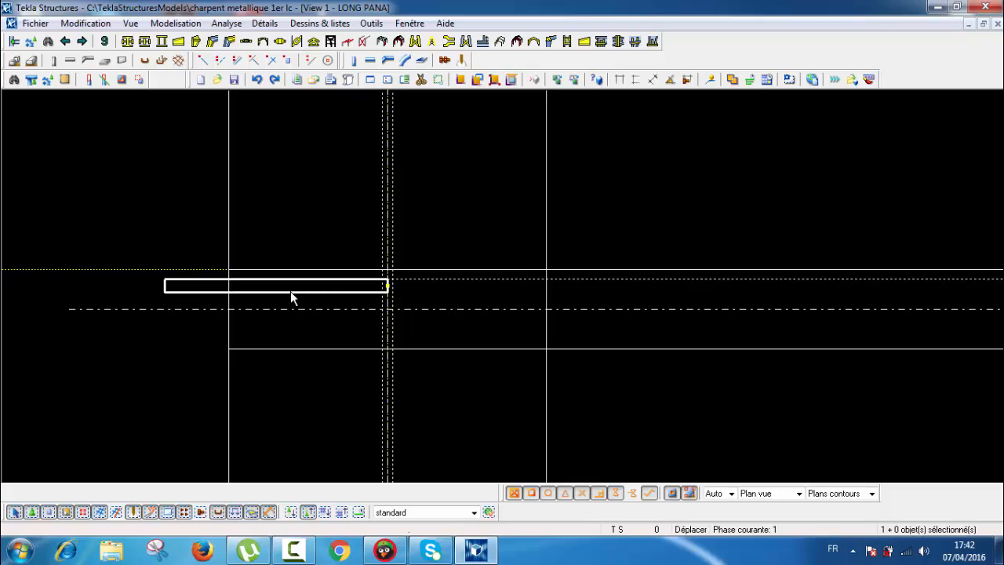
# Move the selected plate, using its upper edge's midpoint as the origin of the displacement
pyautogui.rightClick(121, 374)
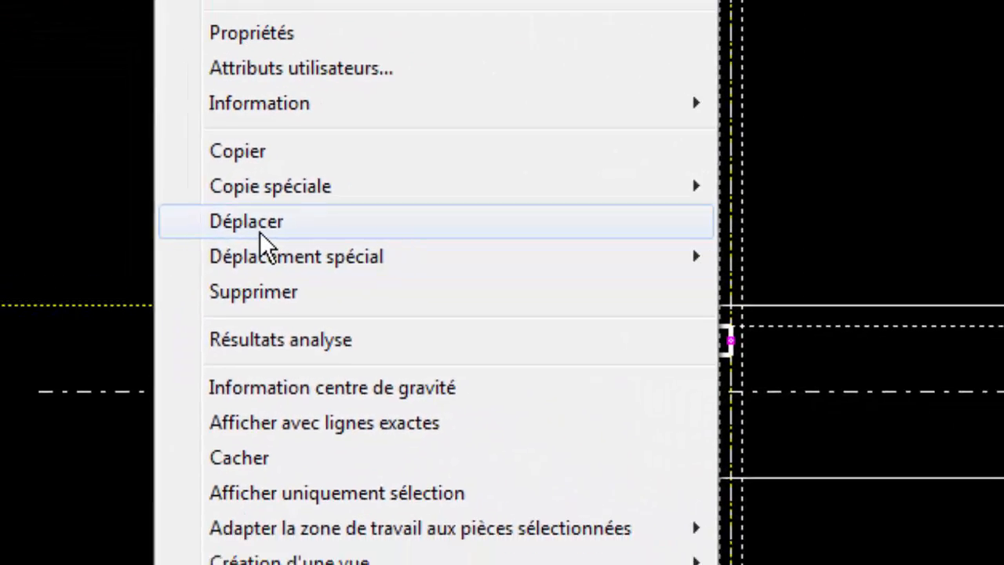
pyautogui.click(260, 229)
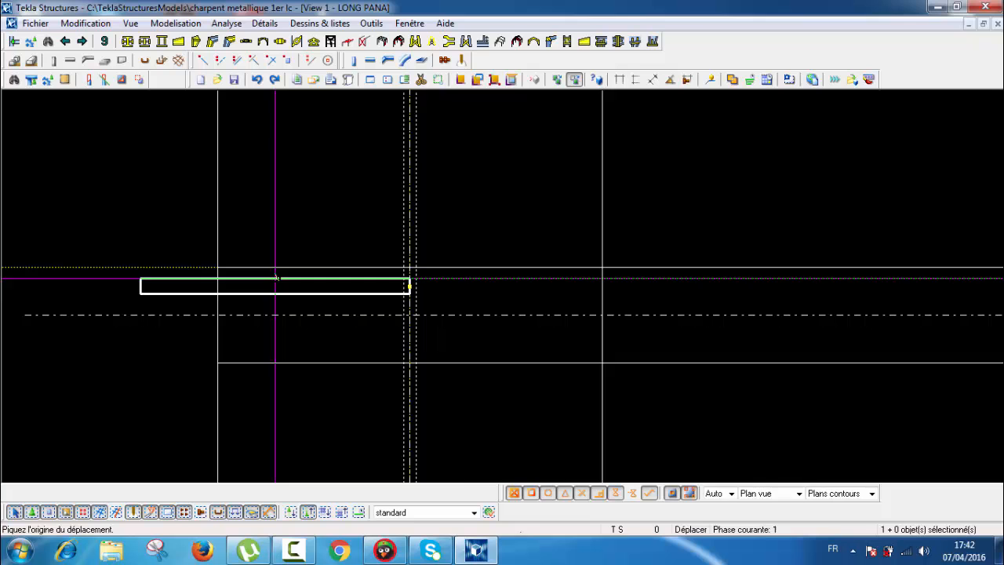
pyautogui.scroll(2, 275, 278)
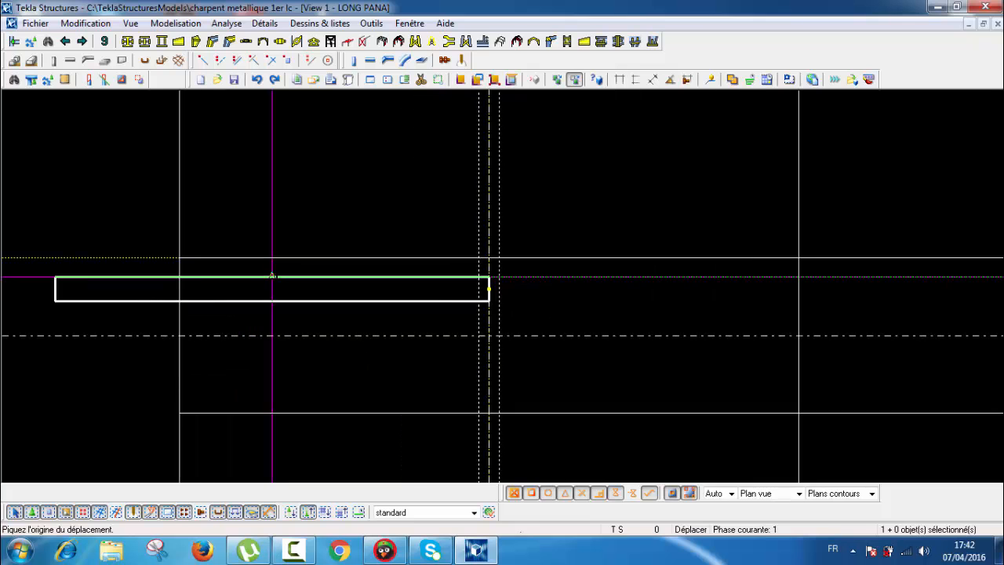
pyautogui.click(272, 277)
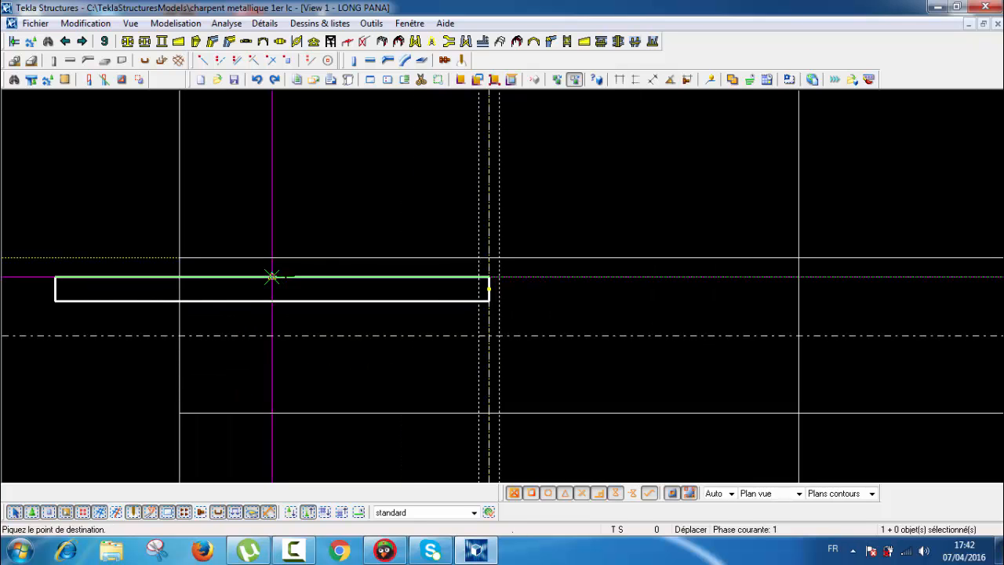
# Finish moving the plate in the LONG PANA view so its upper-edge midpoint lands on the vertical centre axis
pyautogui.click(489, 277)
pyautogui.scroll(-1, 489, 278)
pyautogui.scroll(1, 489, 284)
# Switch to the PIGNON1 view and clear the plate selection
pyautogui.click(410, 23)
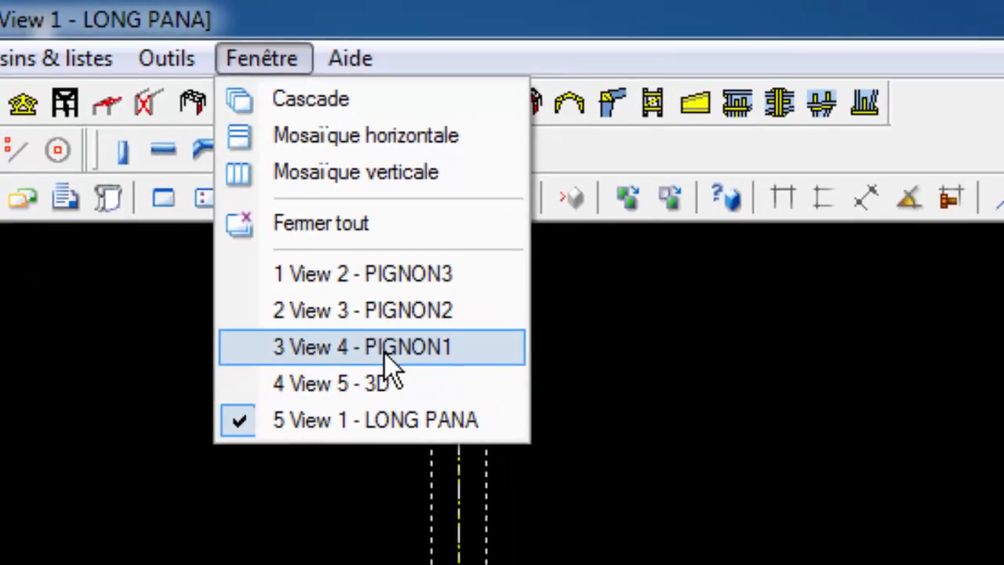
pyautogui.click(367, 397)
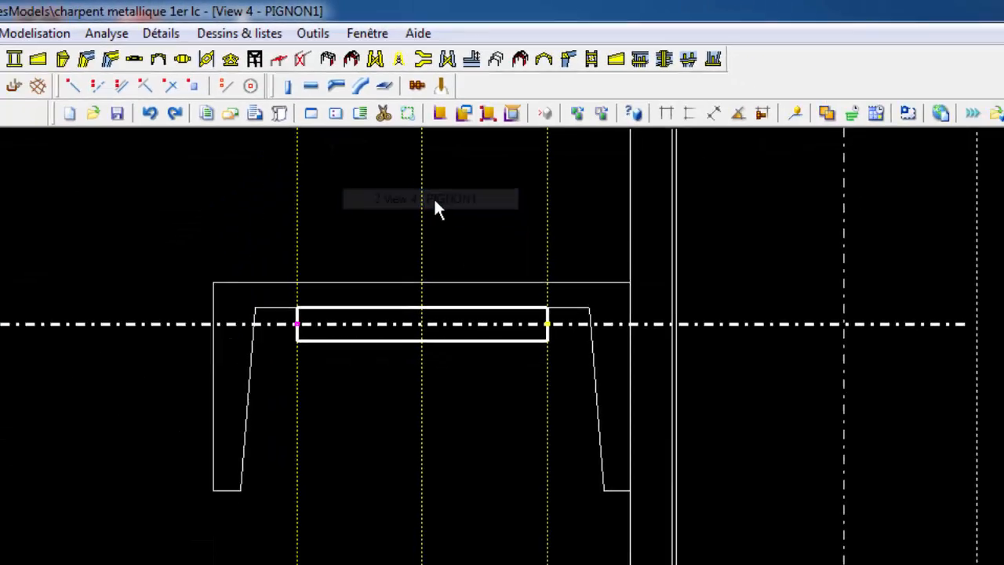
pyautogui.click(499, 229)
# Examine how the channel section and its inner plate sit against the HEA200 column
pyautogui.scroll(1, 494, 212)
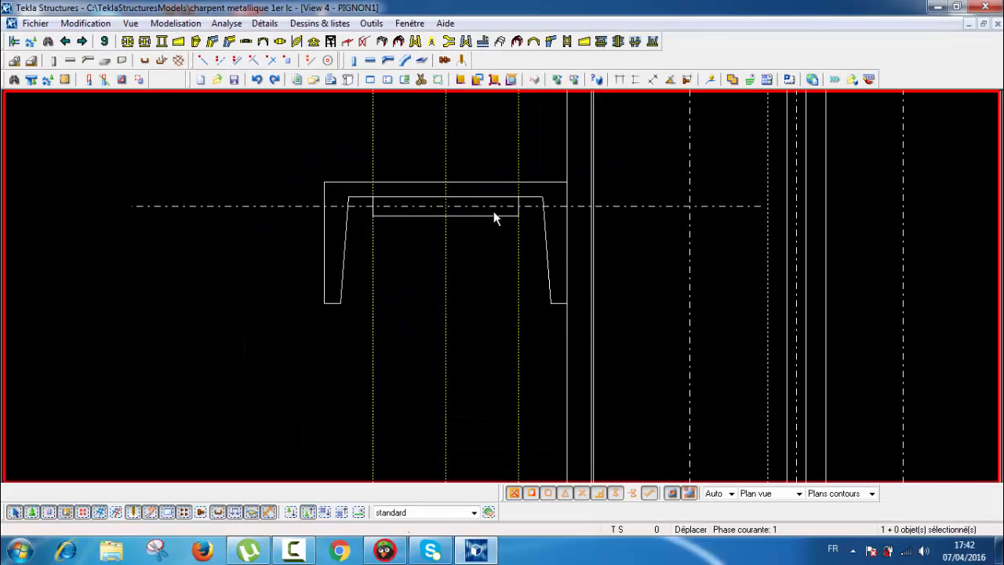
pyautogui.moveTo(494, 212); pyautogui.dragTo(430, 199, button='middle')
pyautogui.scroll(-3, 433, 203)
pyautogui.scroll(1, 408, 204)
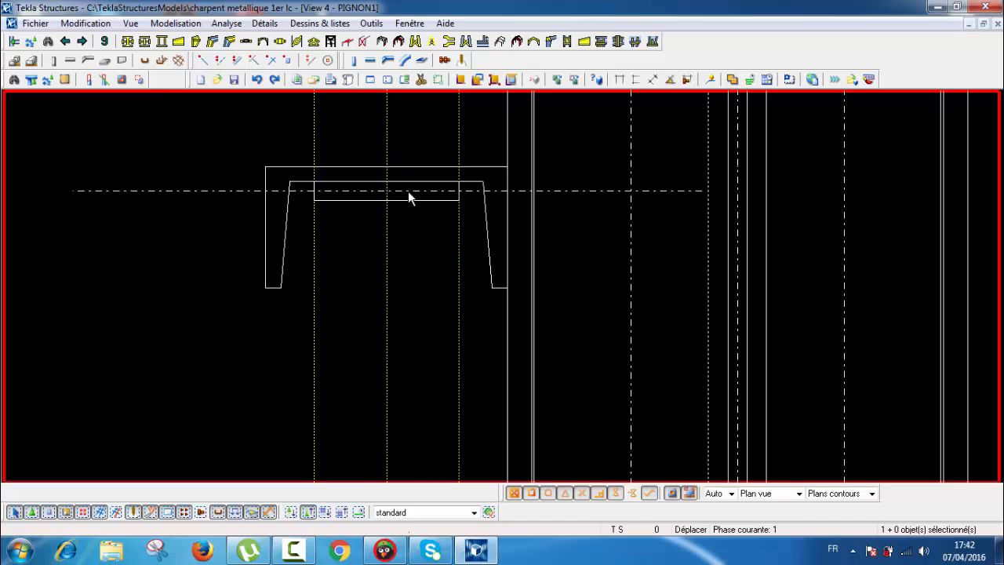
pyautogui.scroll(2, 419, 227)
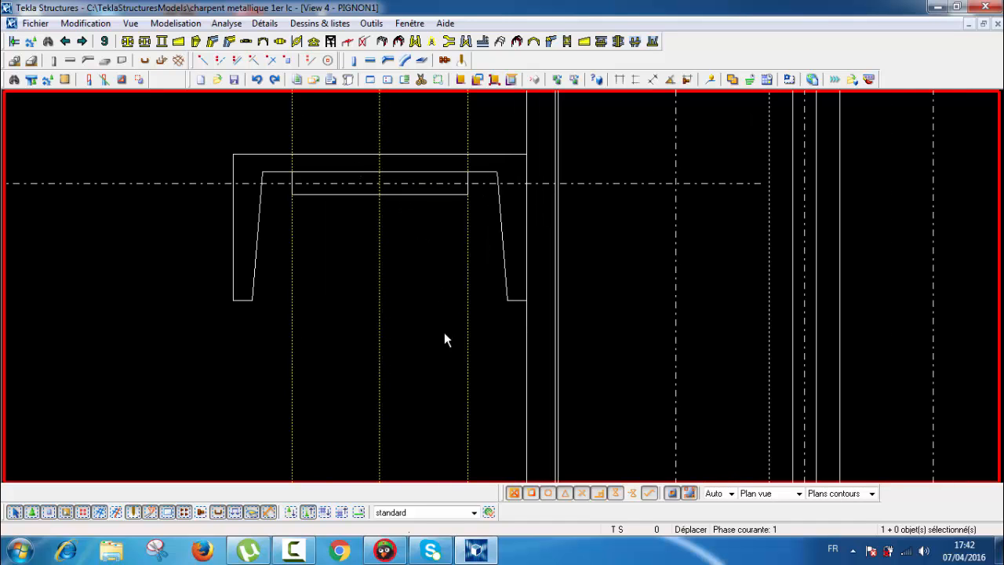
pyautogui.scroll(-3, 484, 299)
pyautogui.moveTo(526, 332); pyautogui.dragTo(450, 278, button='middle')
pyautogui.scroll(-2, 439, 283)
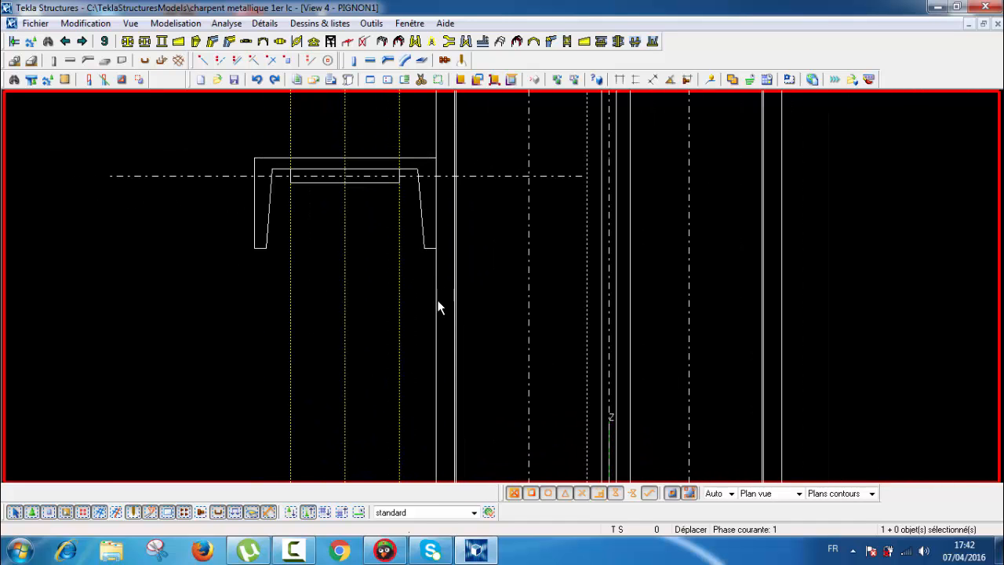
pyautogui.click(437, 304)
pyautogui.scroll(-3, 433, 293)
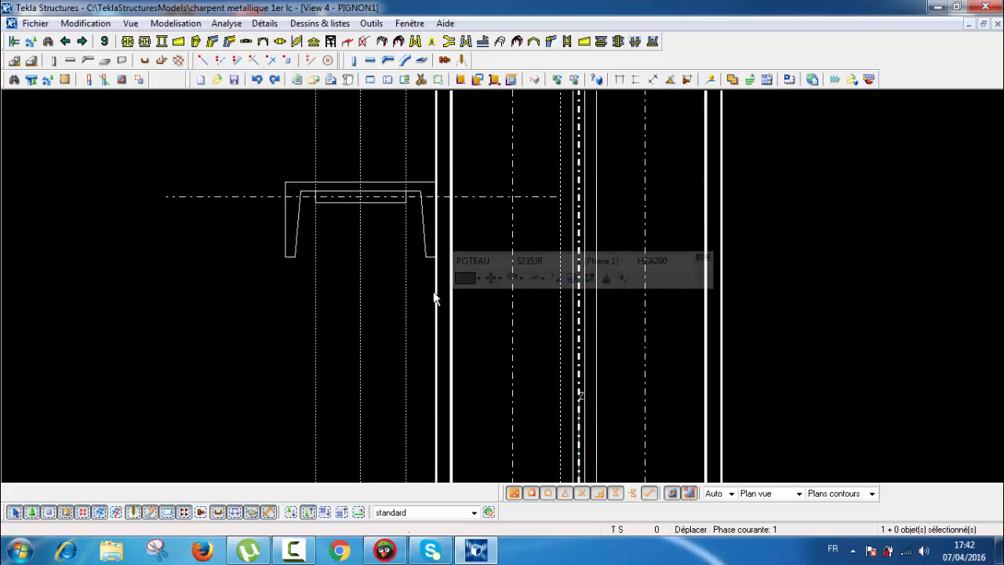
pyautogui.scroll(-1, 436, 296)
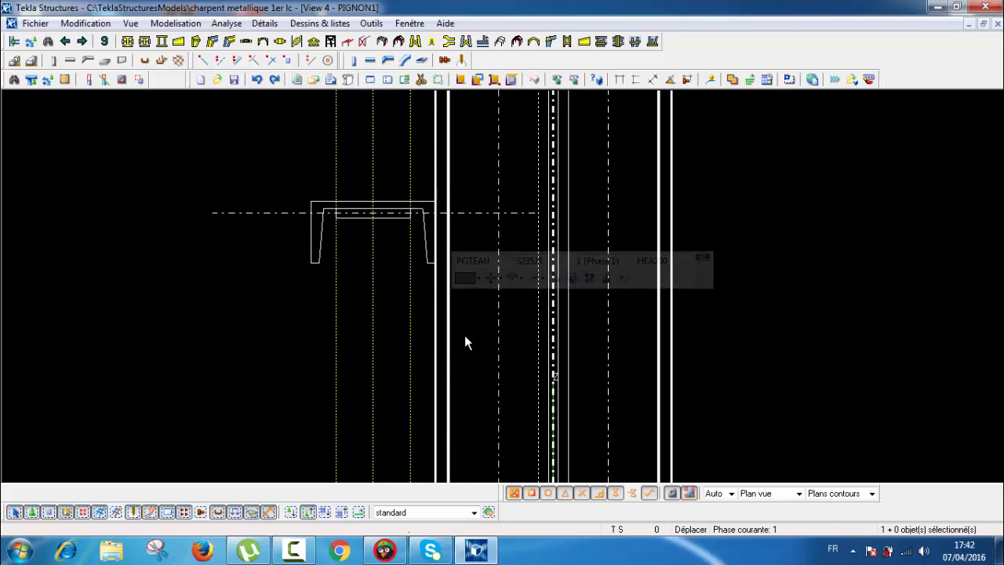
# Inspect the PL8*140 plate's position inside the channel profile
pyautogui.moveTo(447, 312); pyautogui.dragTo(399, 307, button='middle')
pyautogui.scroll(3, 394, 303)
pyautogui.moveTo(349, 286); pyautogui.dragTo(368, 308, button='middle')
pyautogui.scroll(3, 329, 195)
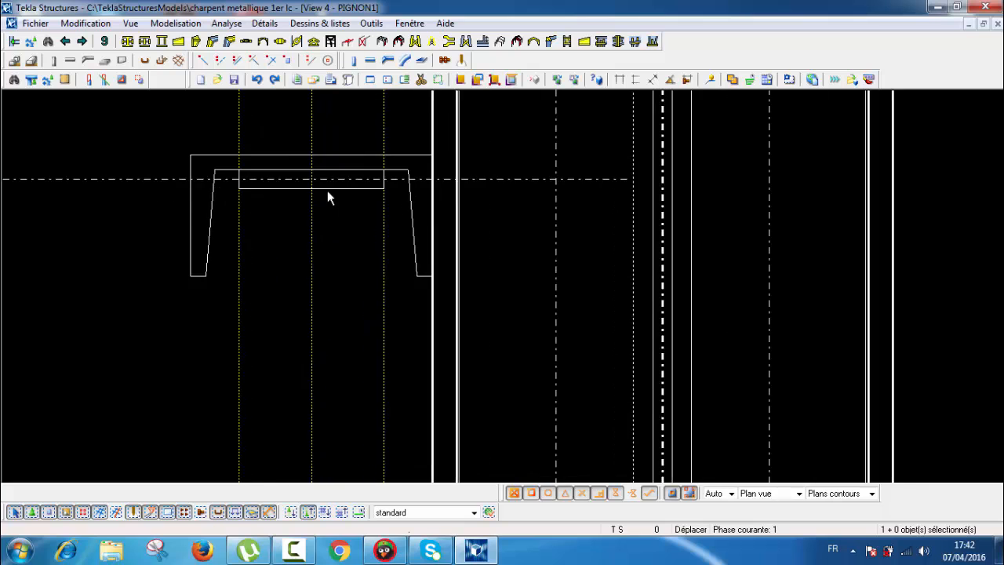
pyautogui.scroll(2, 354, 237)
pyautogui.click(353, 234)
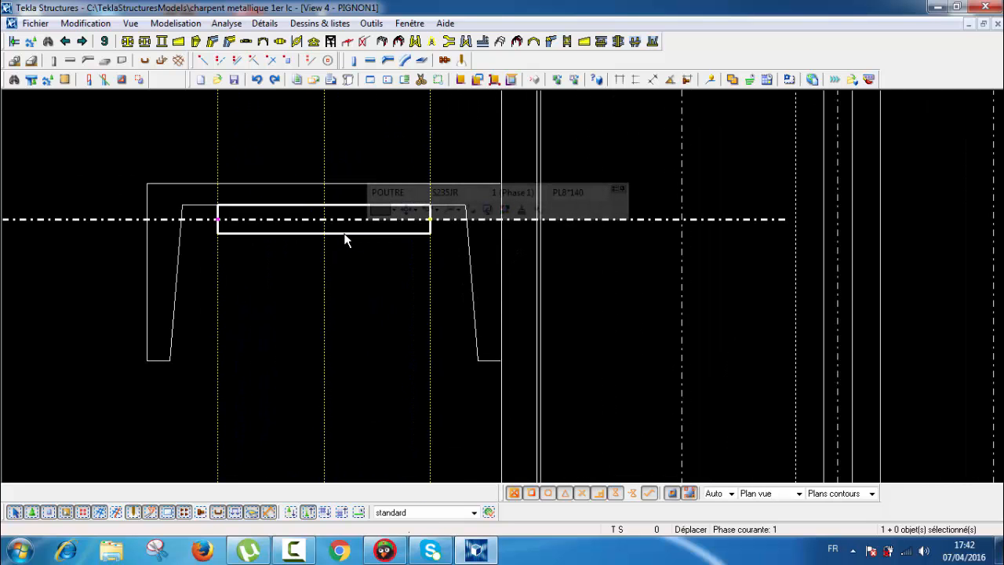
pyautogui.scroll(-5, 345, 241)
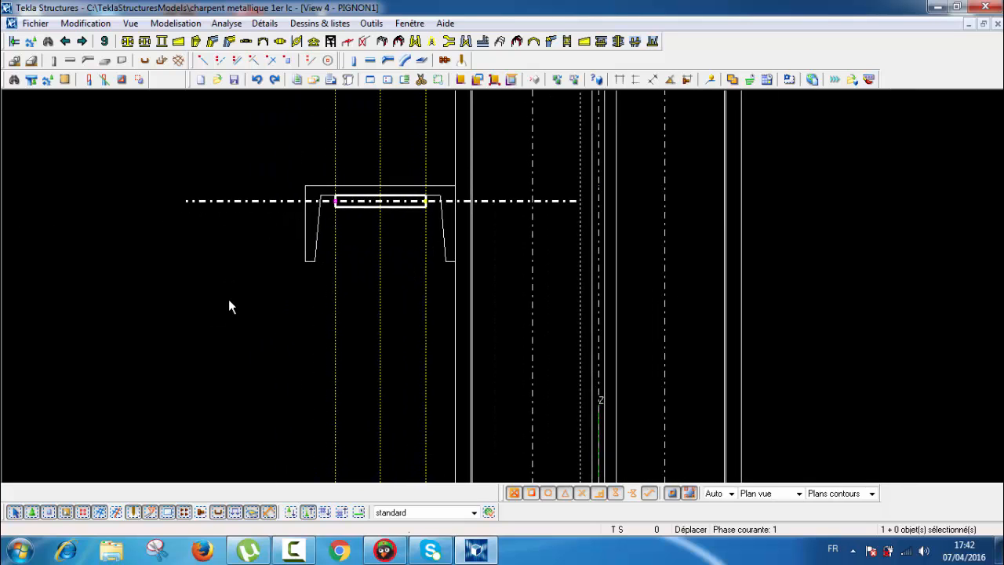
pyautogui.click(381, 213)
pyautogui.scroll(3, 380, 212)
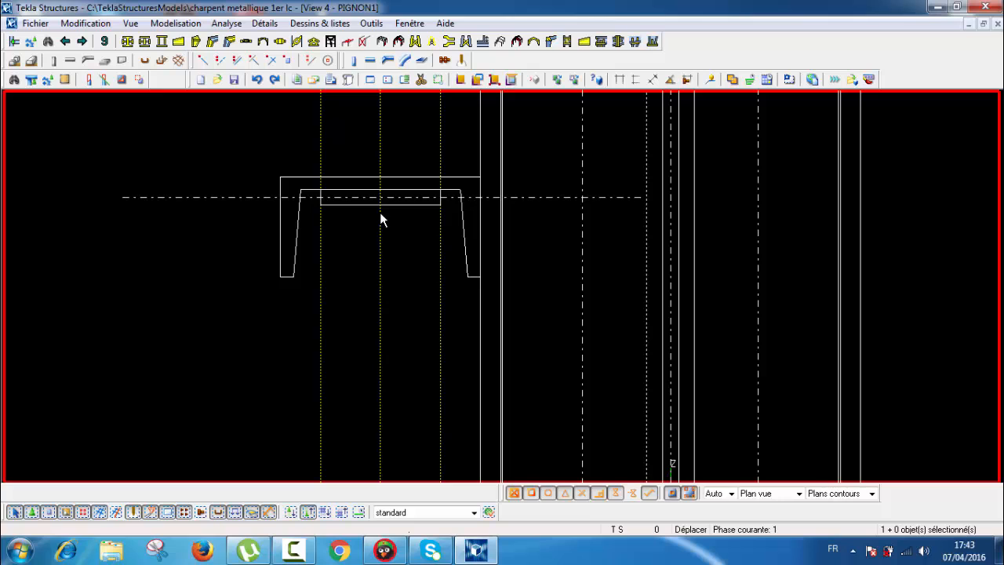
pyautogui.scroll(-3, 380, 219)
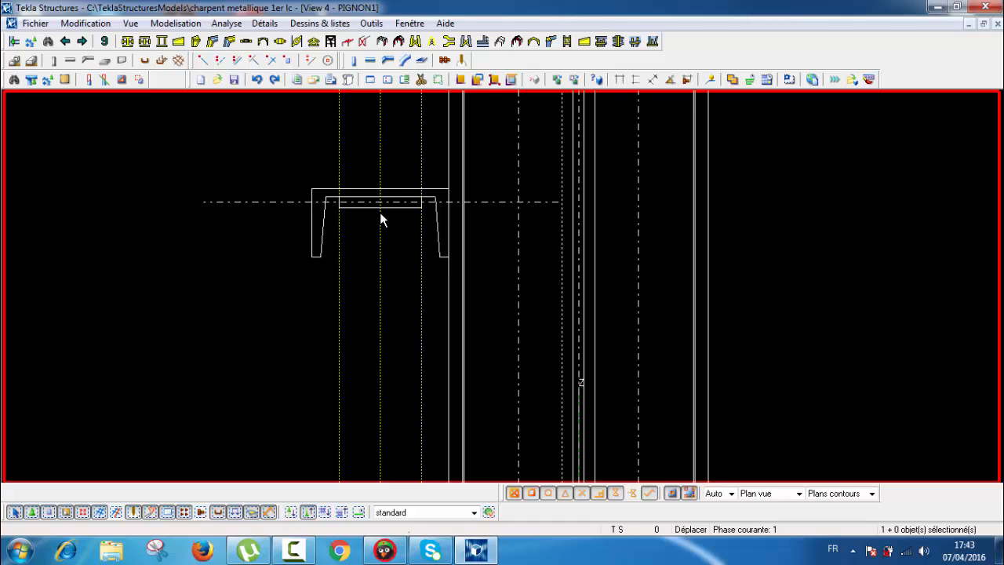
pyautogui.scroll(2, 451, 262)
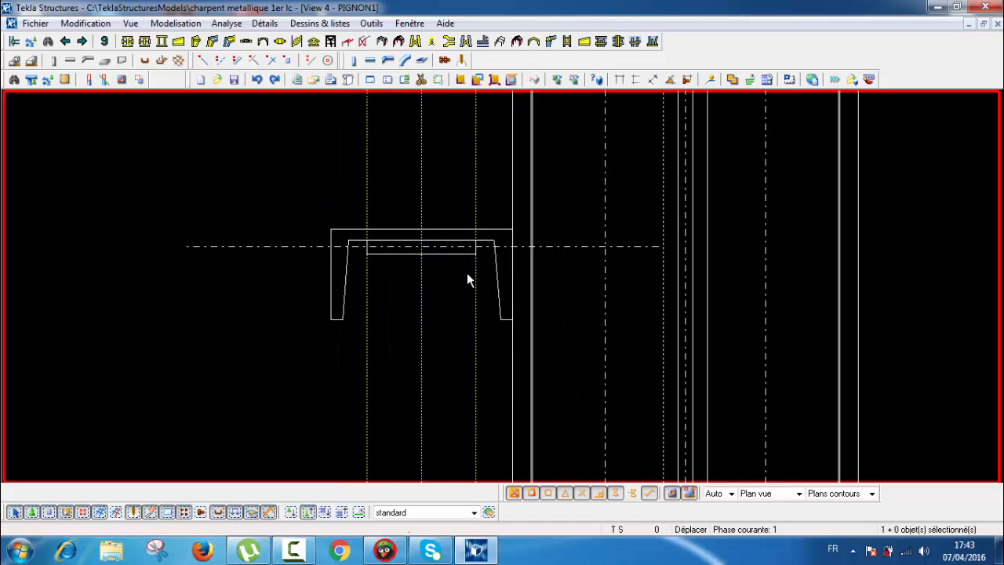
# Place construction points on the two corners of the plate's edge facing the channel opening
pyautogui.moveTo(467, 280); pyautogui.dragTo(487, 240, button='middle')
pyautogui.scroll(2, 486, 239)
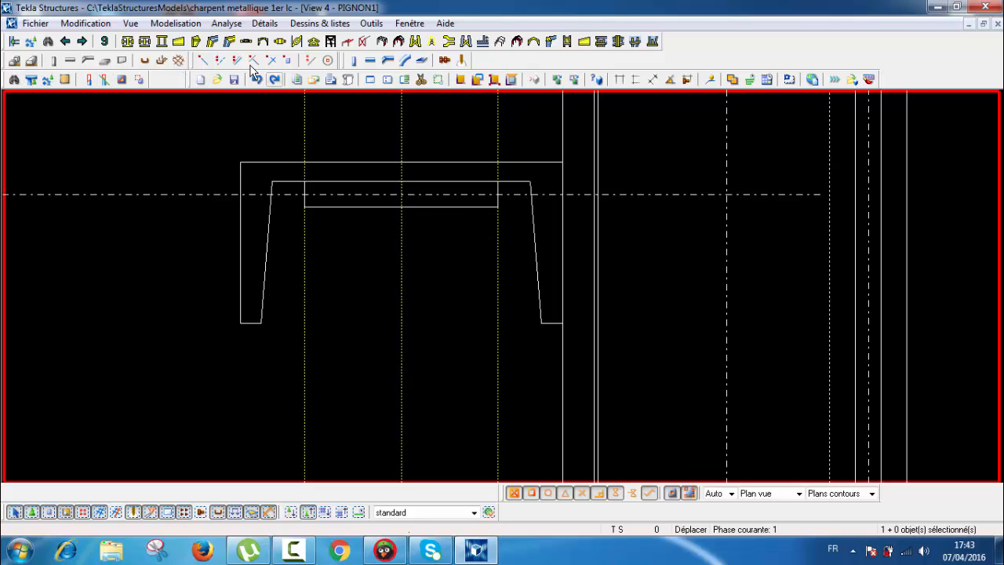
pyautogui.click(288, 59)
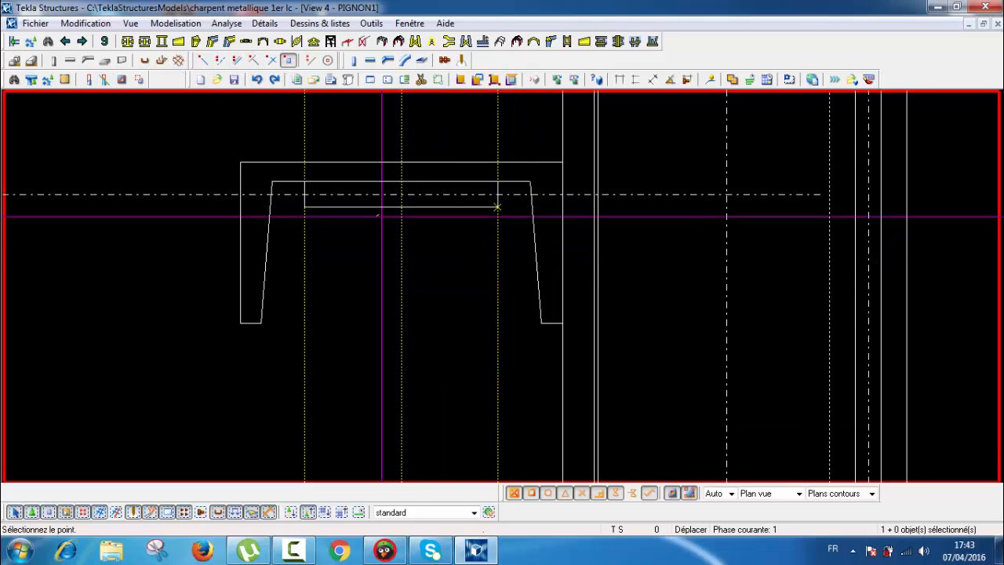
pyautogui.click(305, 206)
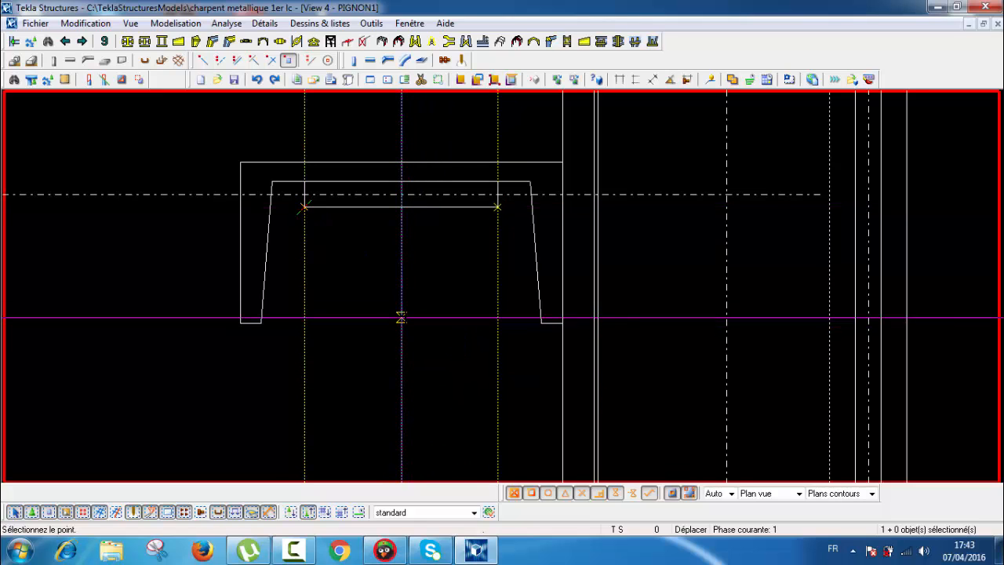
pyautogui.press('Escape')
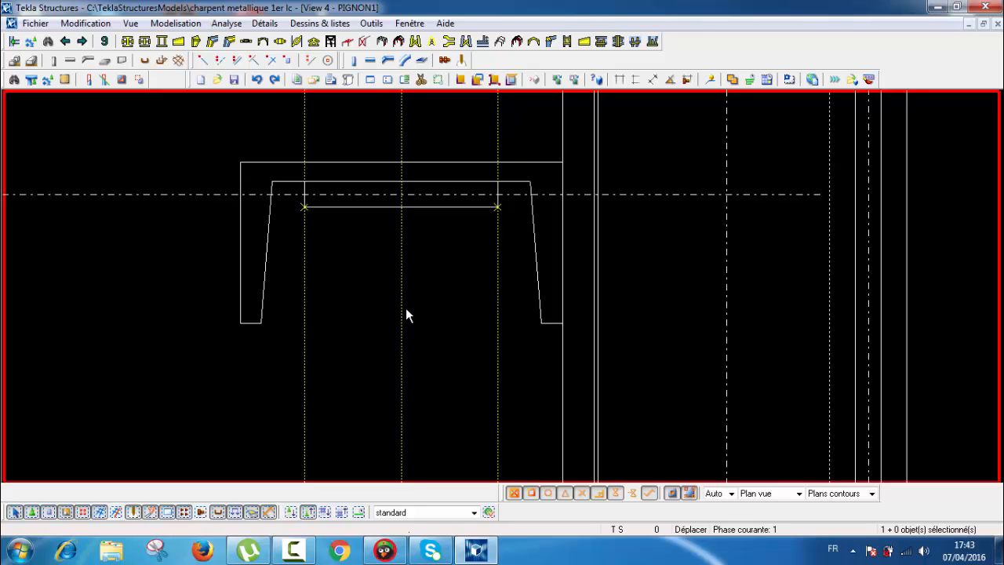
pyautogui.click(288, 60)
pyautogui.moveTo(329, 280); pyautogui.dragTo(393, 232, button='middle')
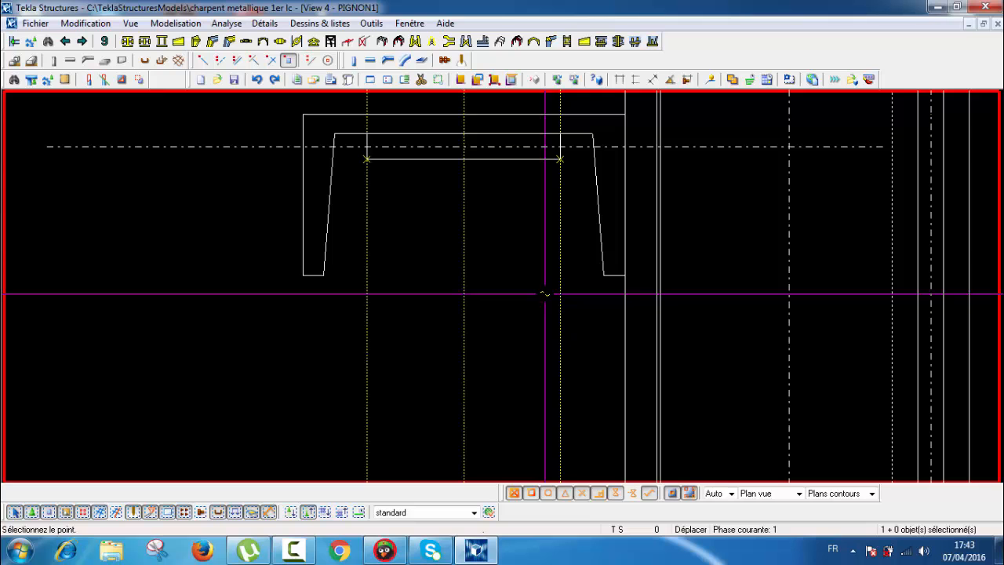
pyautogui.press('Escape')
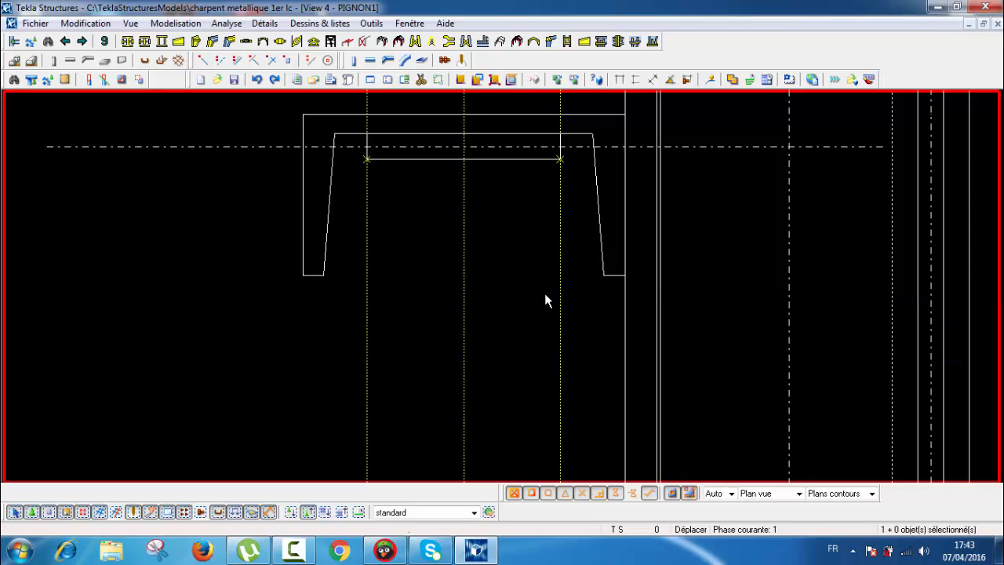
# Place a construction point on the channel's flange corner that touches the column face
pyautogui.scroll(2, 605, 269)
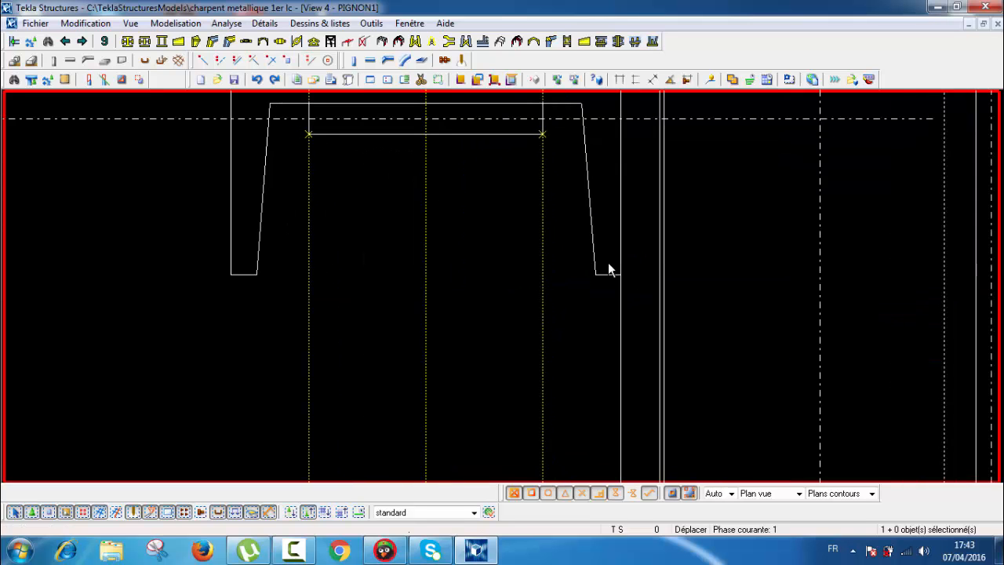
pyautogui.click(617, 132)
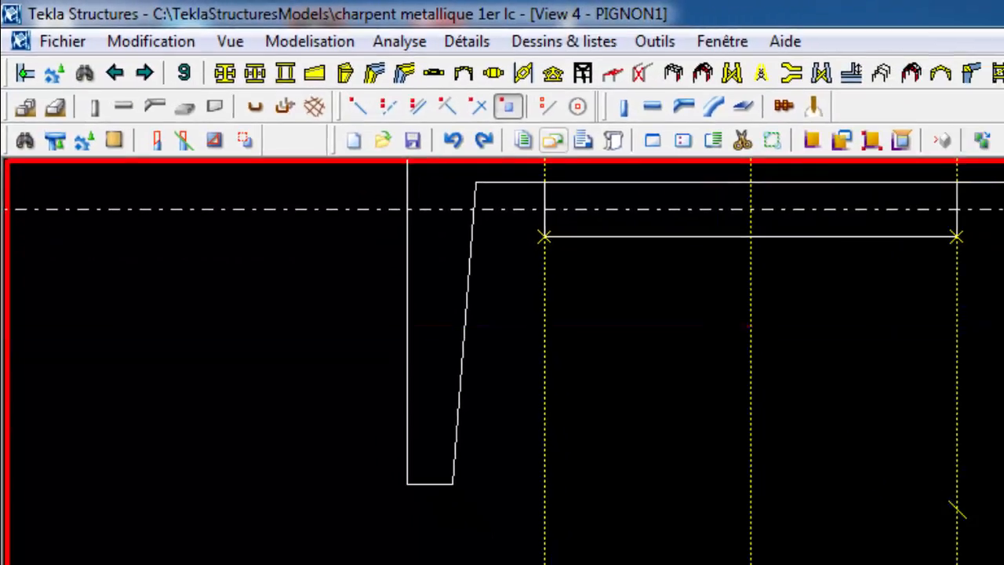
pyautogui.scroll(3, 758, 350)
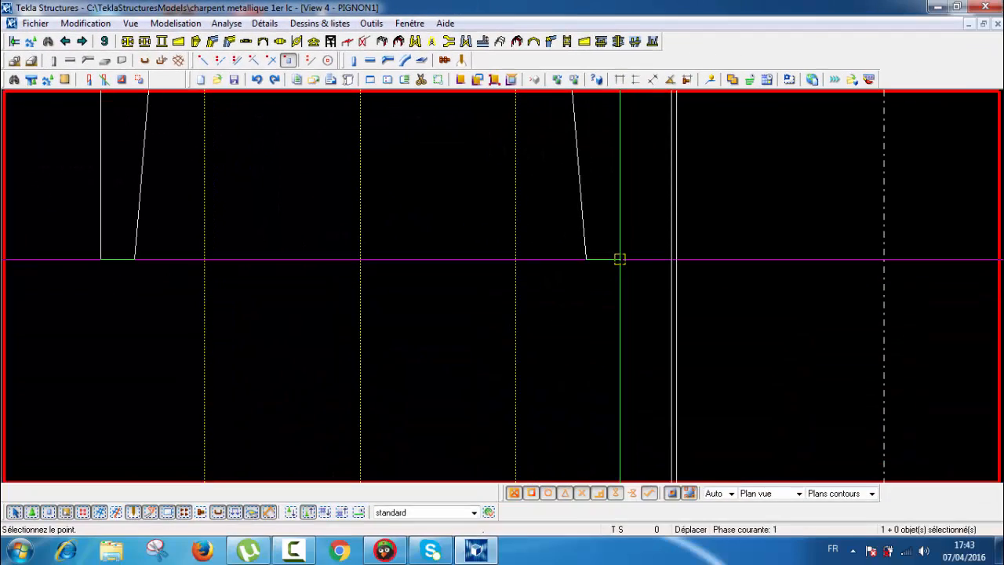
pyautogui.click(620, 259)
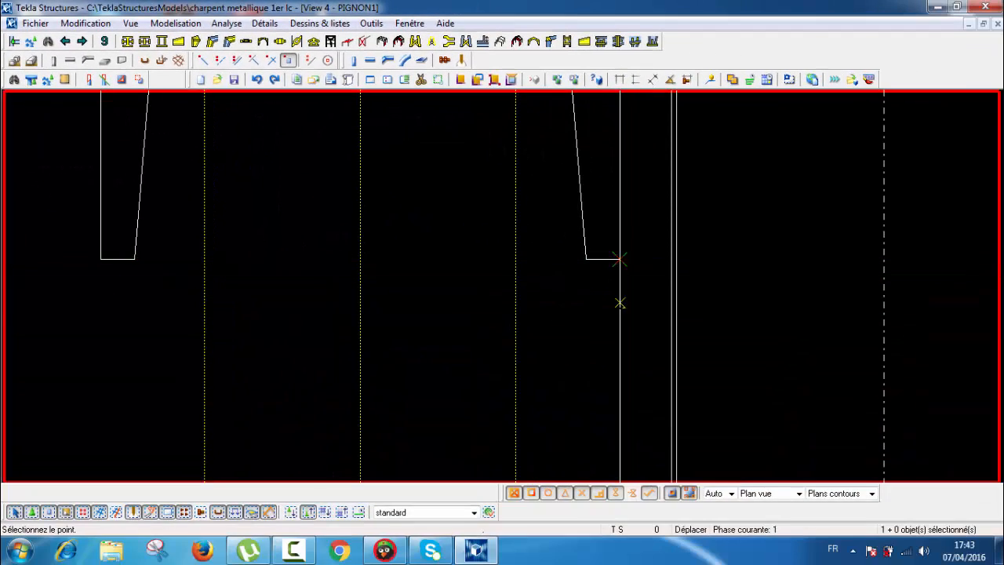
pyautogui.press('Escape')
# Move the flange-corner point 11 downward along the column face, away from the channel
pyautogui.click(623, 262)
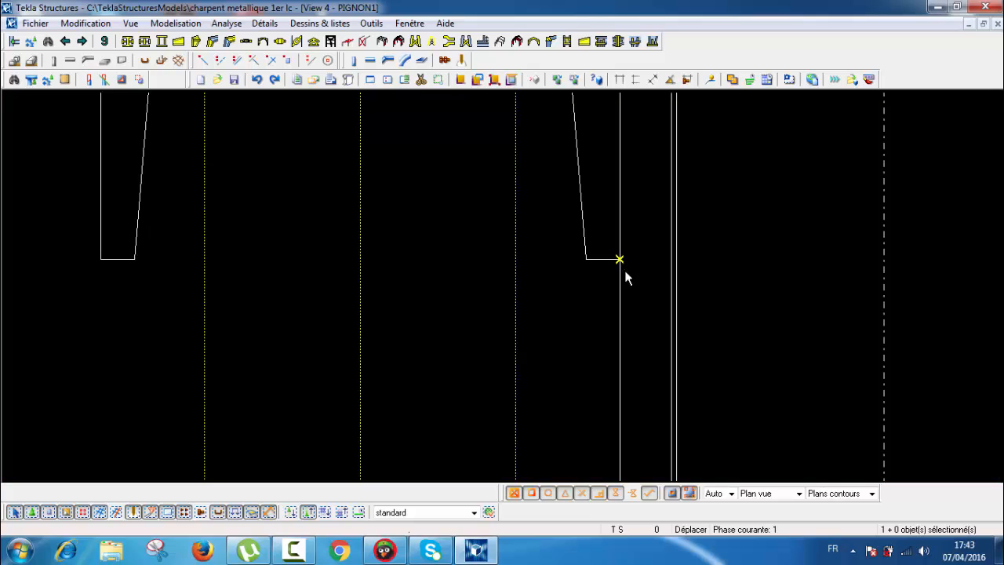
pyautogui.moveTo(626, 273); pyautogui.dragTo(558, 299, button='middle')
pyautogui.scroll(-2, 553, 284)
pyautogui.rightClick(486, 354)
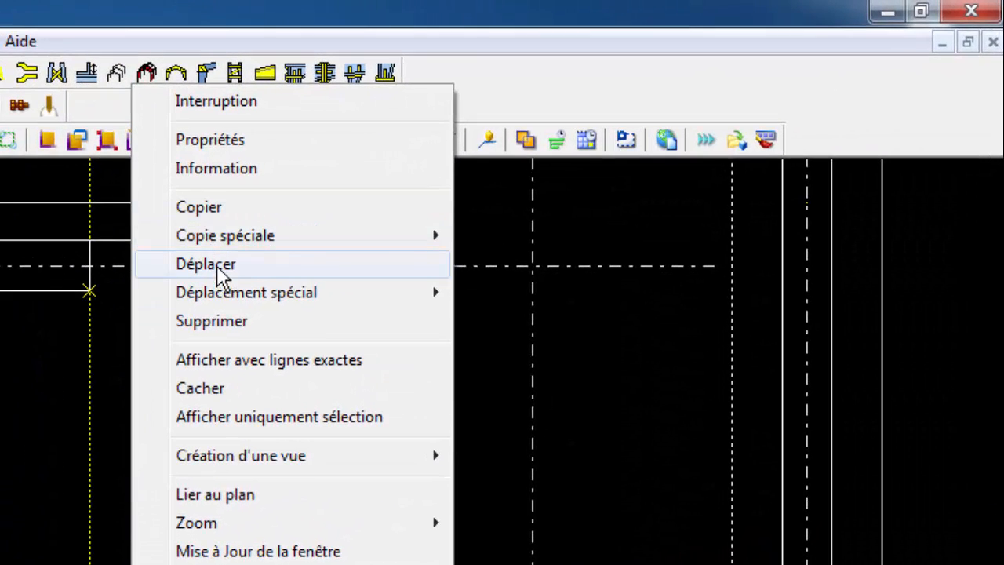
pyautogui.click(217, 265)
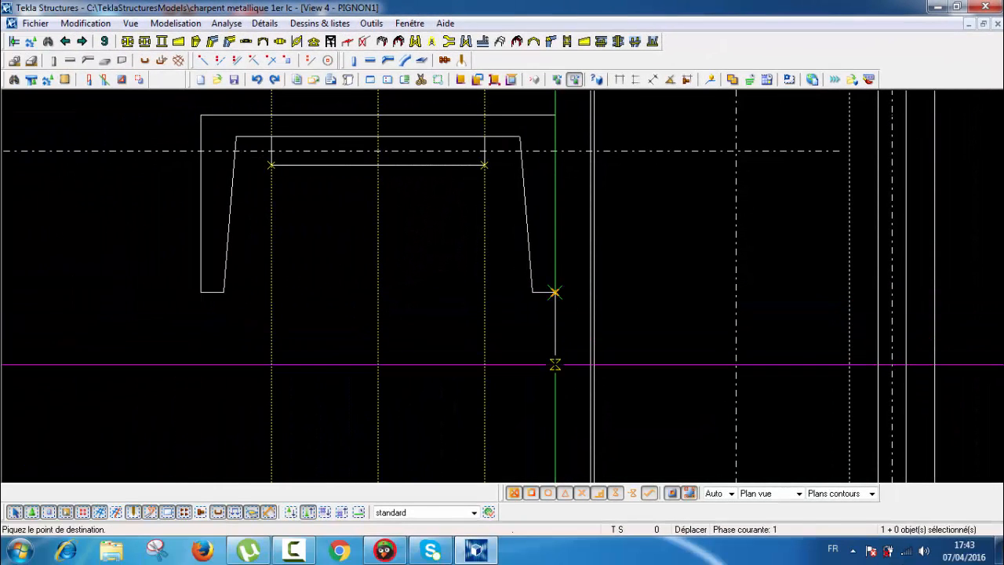
pyautogui.write('11')
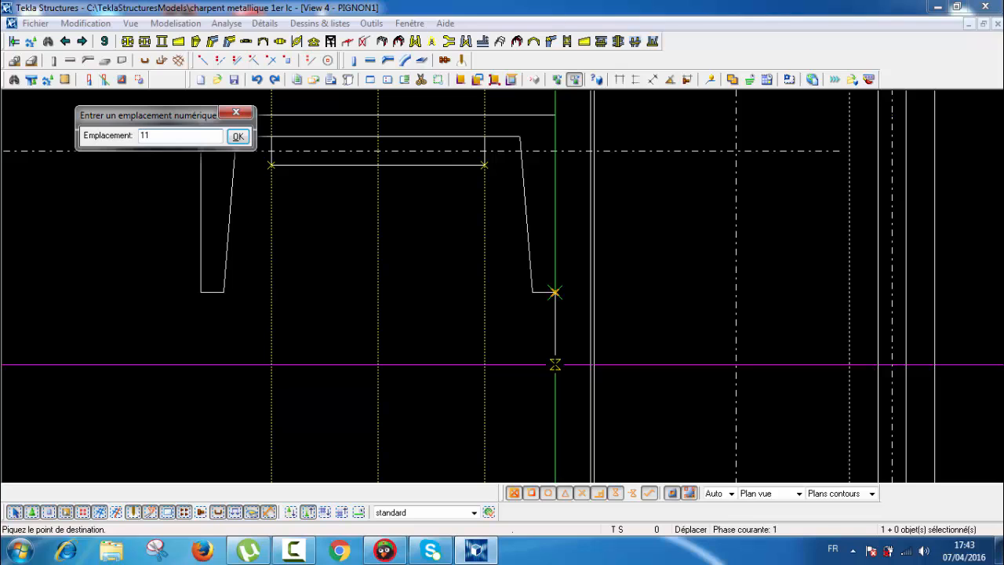
pyautogui.press('Return')
pyautogui.scroll(-2, 553, 347)
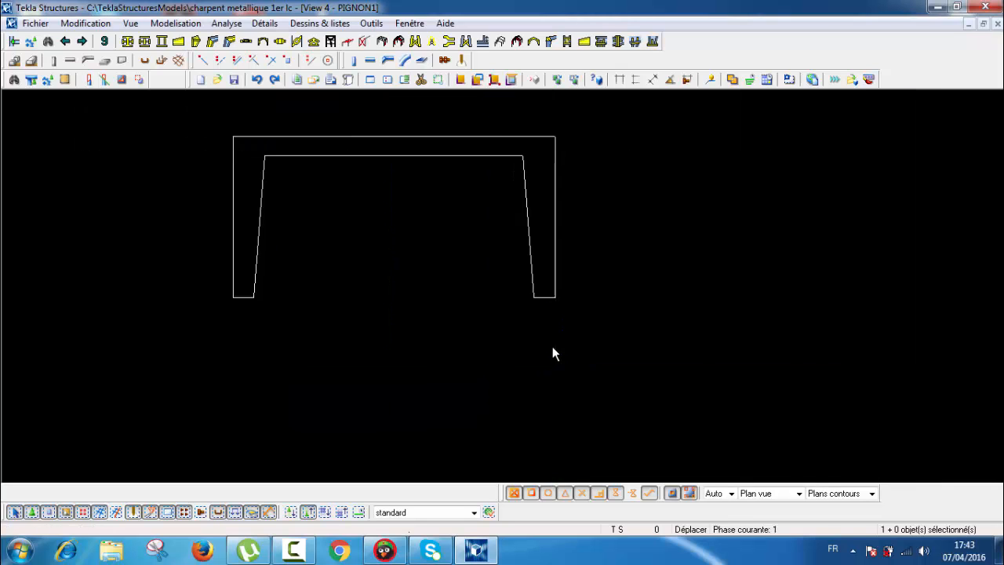
pyautogui.click(578, 348)
# Copy the point on the column face horizontally to the dotted line extending the plate's nearest end
pyautogui.scroll(3, 572, 345)
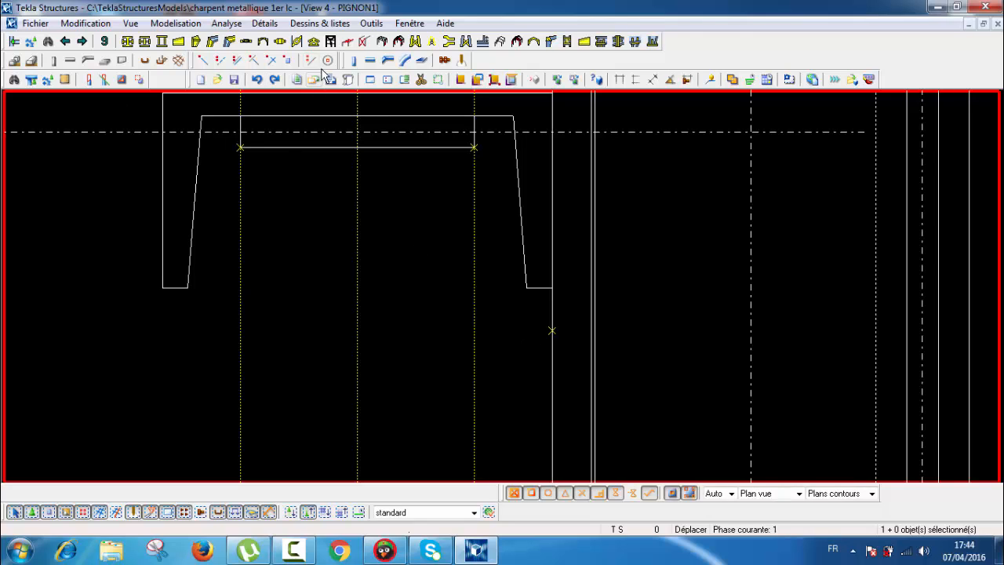
pyautogui.click(550, 336)
pyautogui.rightClick(579, 366)
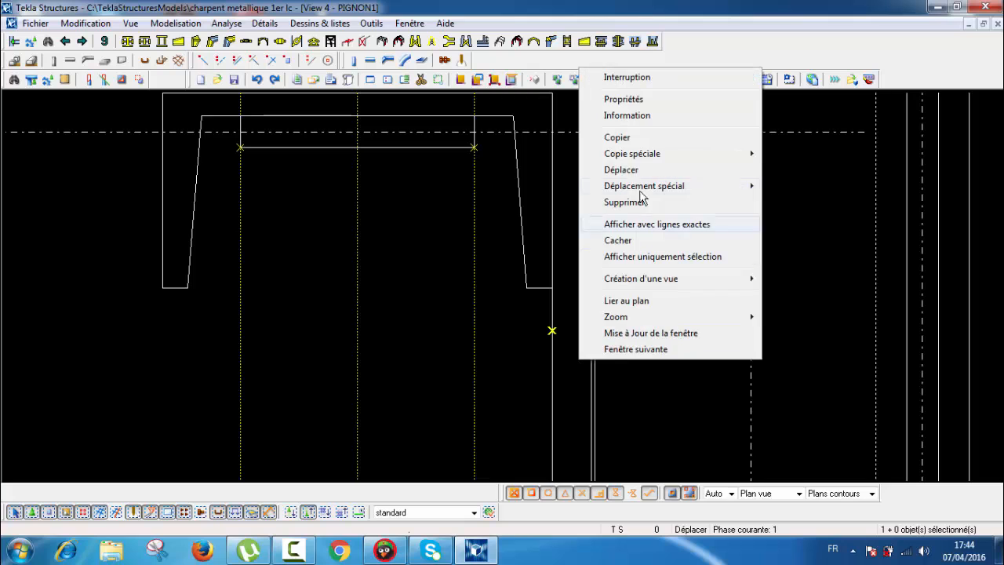
pyautogui.click(612, 138)
pyautogui.click(552, 330)
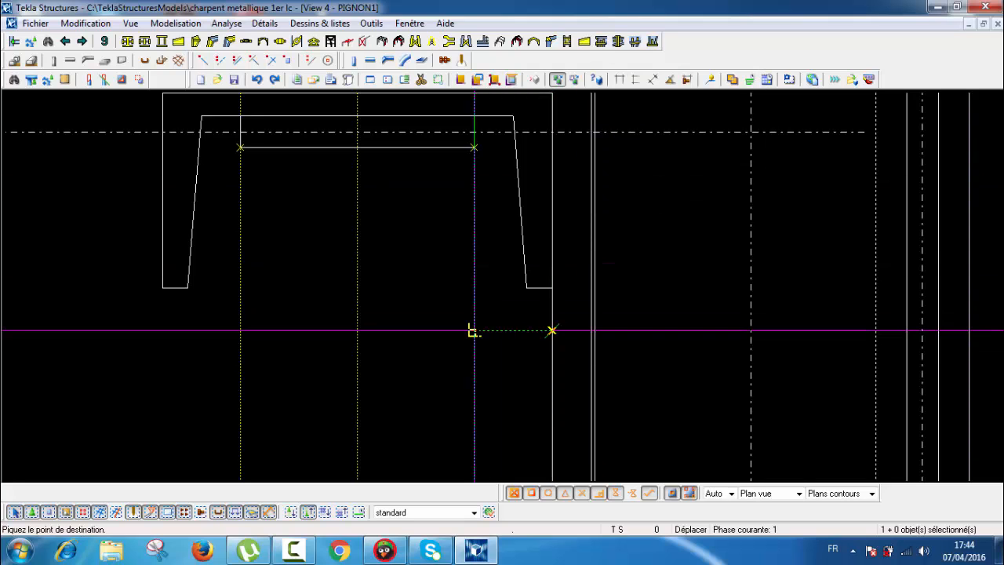
pyautogui.click(474, 330)
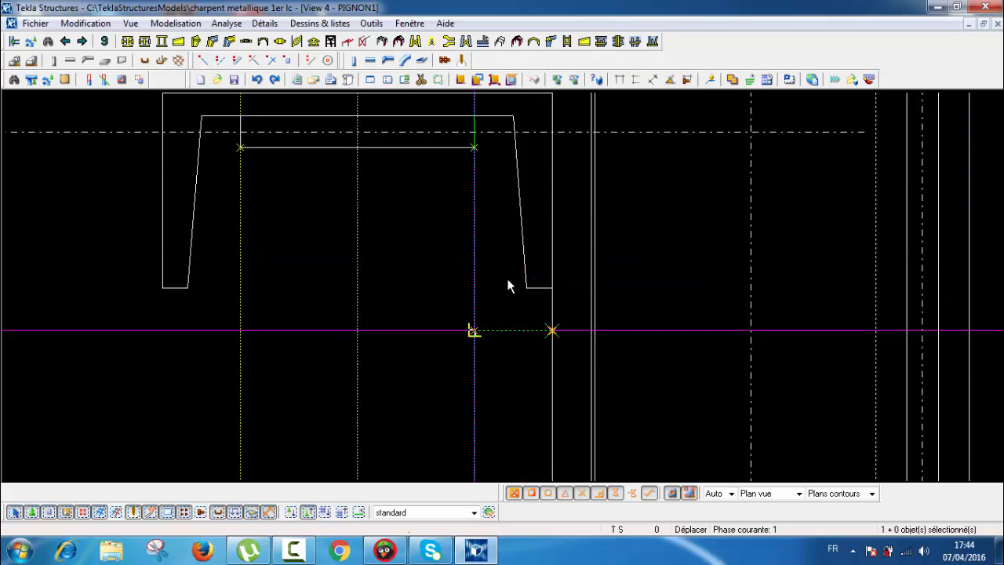
pyautogui.scroll(1, 502, 307)
pyautogui.scroll(-1, 503, 314)
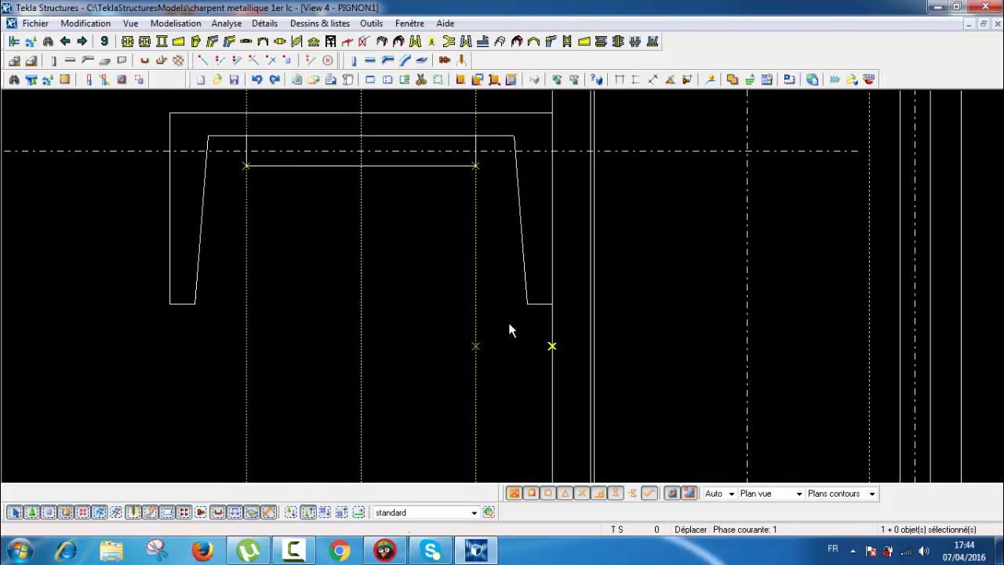
pyautogui.scroll(-1, 513, 353)
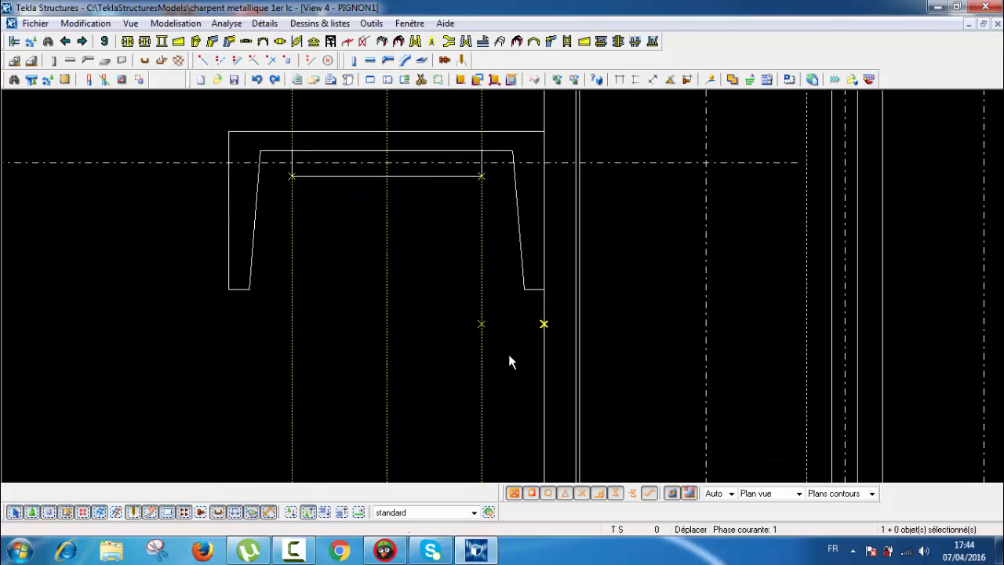
# Copy the construction point on the column face 60 mm downward along the face, away from the channel
pyautogui.moveTo(518, 410); pyautogui.dragTo(471, 314, button='middle')
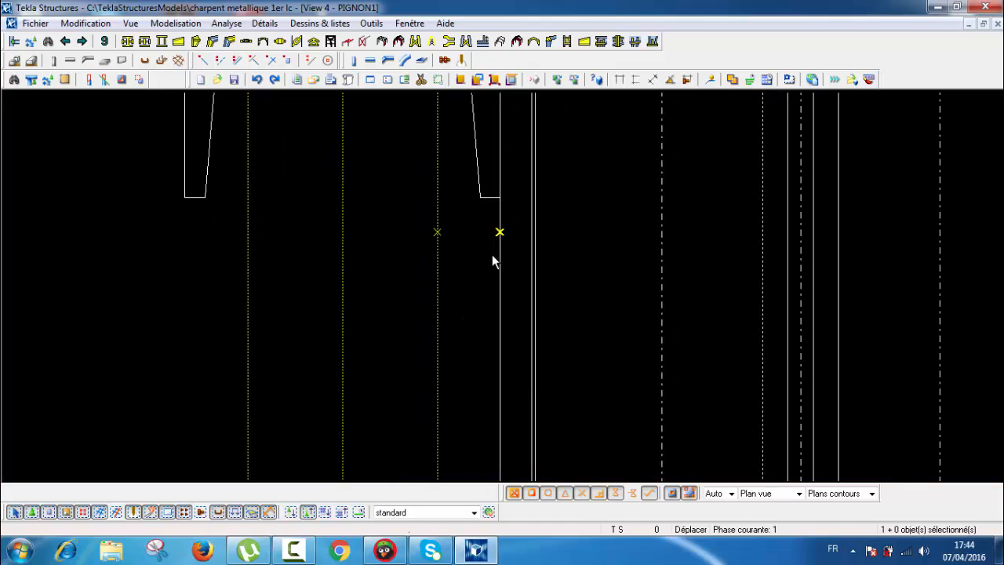
pyautogui.rightClick(398, 270)
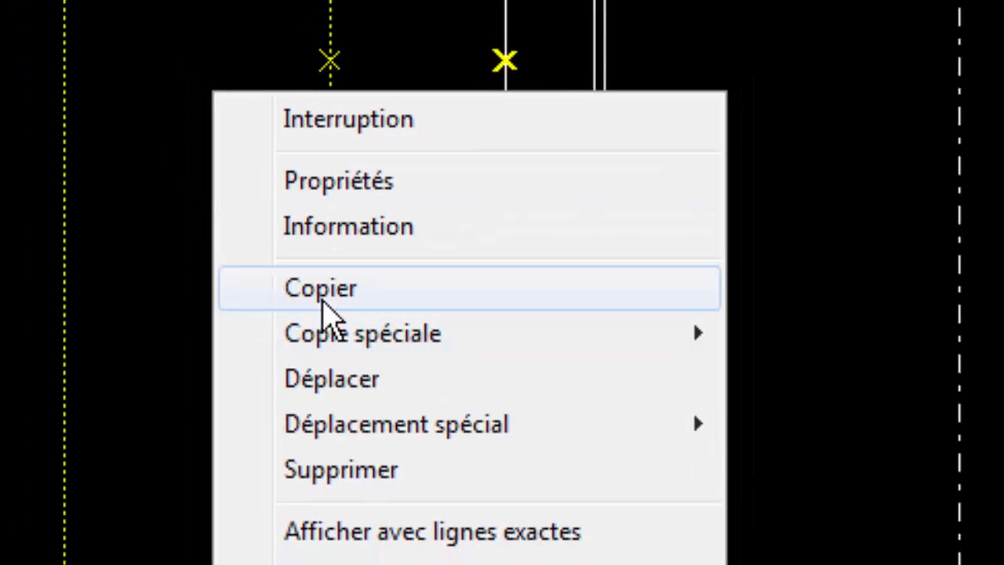
pyautogui.click(321, 303)
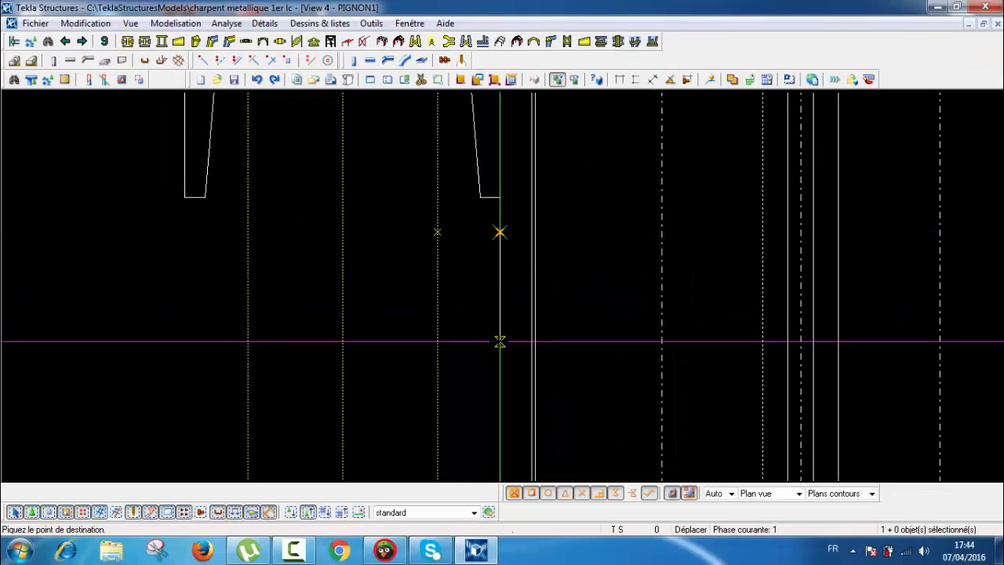
pyautogui.write('60')
pyautogui.press('Return')
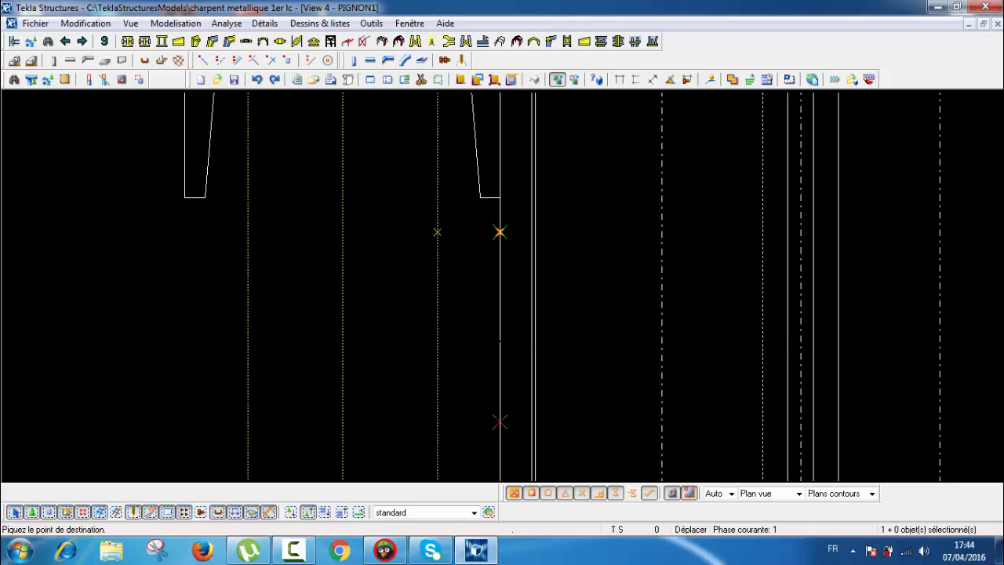
pyautogui.press('Escape')
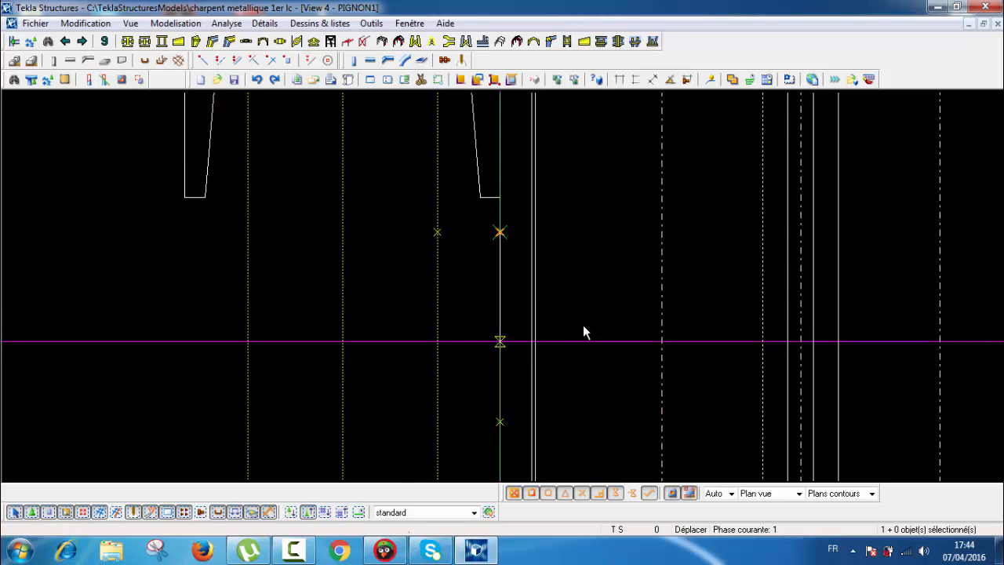
# Copy the lower column-face point horizontally to the dotted line extending the plate's far end
pyautogui.scroll(-5, 574, 328)
pyautogui.moveTo(557, 394); pyautogui.dragTo(529, 357, button='middle')
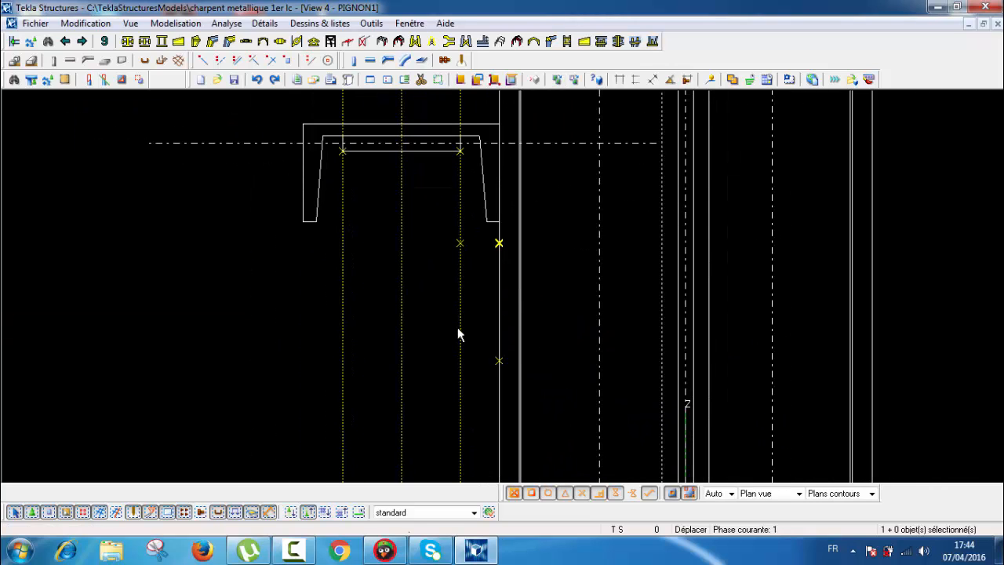
pyautogui.scroll(1, 459, 330)
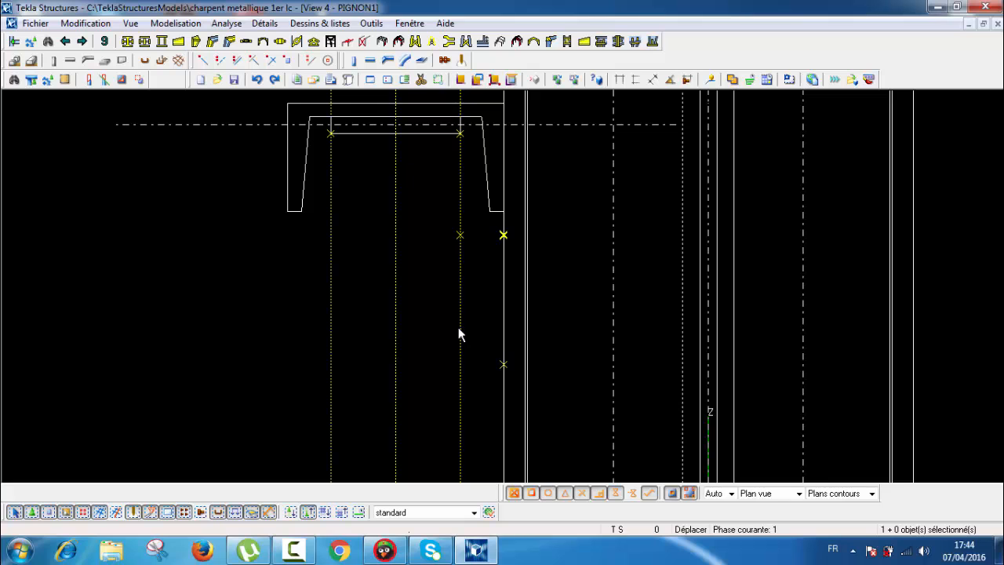
pyautogui.scroll(1, 480, 334)
pyautogui.rightClick(438, 376)
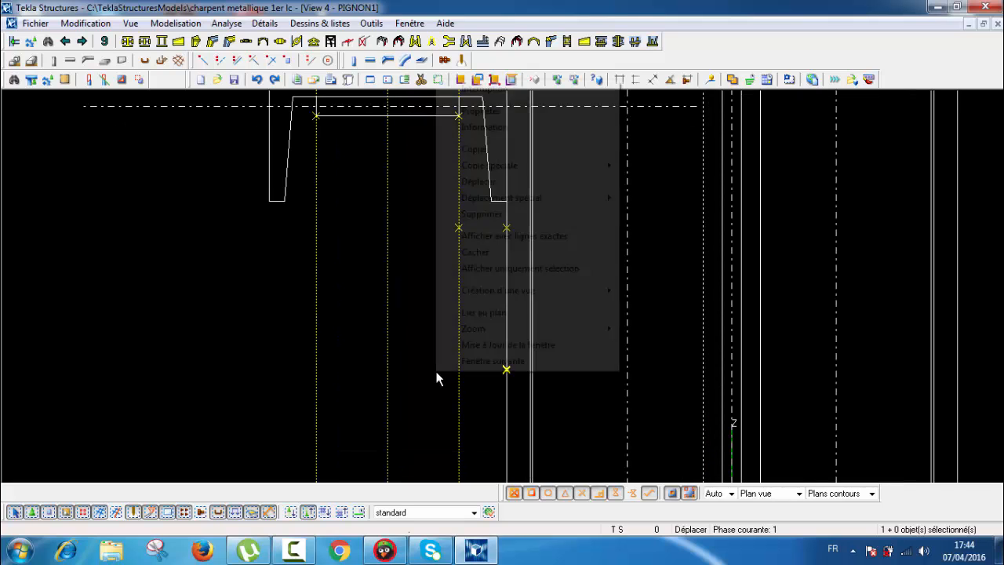
pyautogui.click(479, 182)
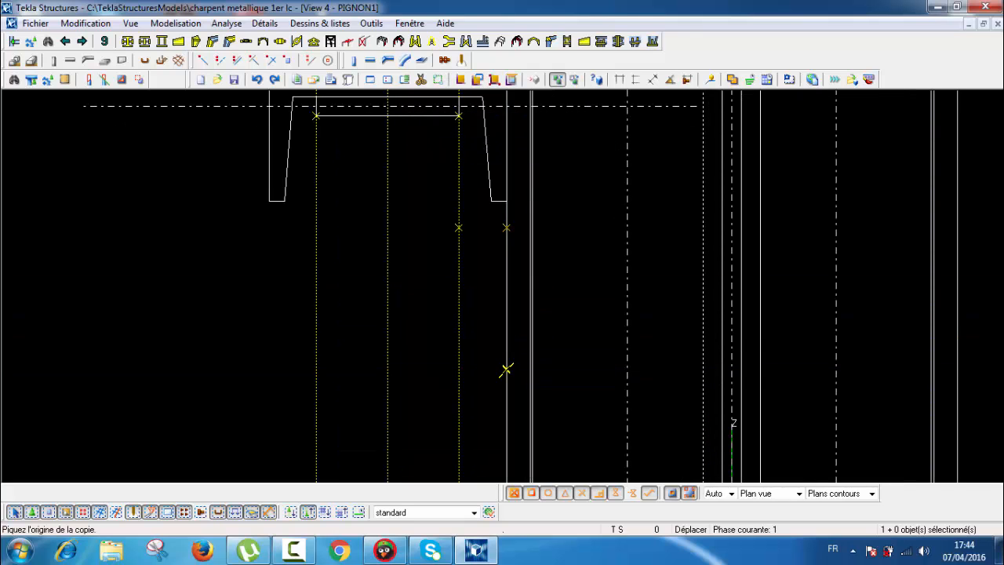
pyautogui.click(507, 369)
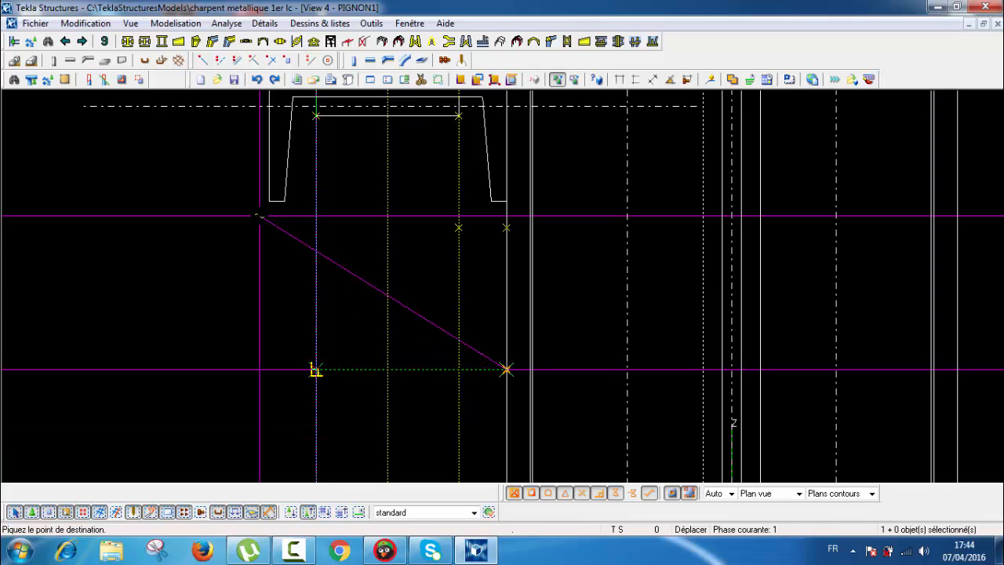
pyautogui.click(316, 370)
pyautogui.scroll(2, 337, 301)
pyautogui.scroll(-3, 337, 323)
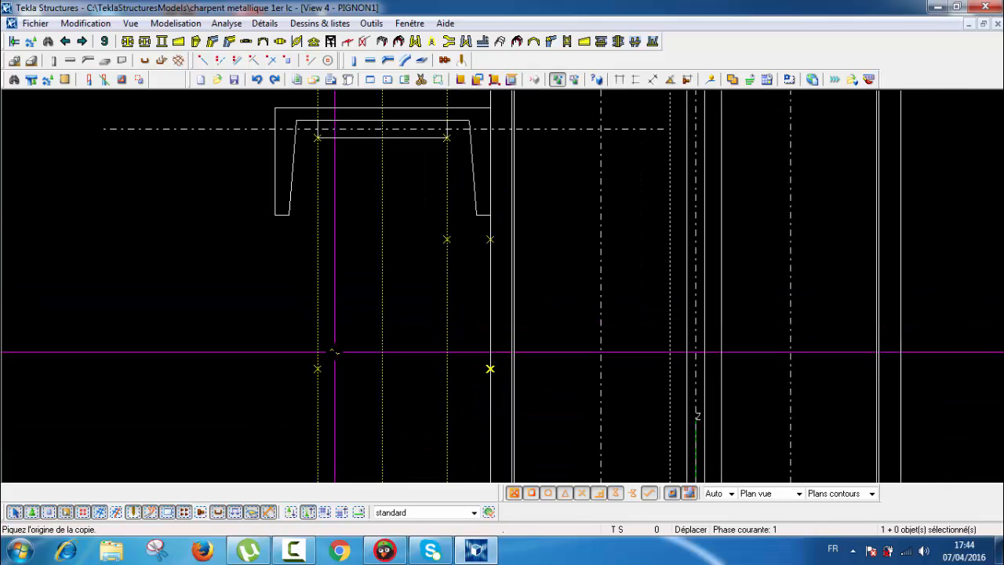
pyautogui.press('Escape')
# Copy the lowest point on the plate's far-end dotted line 35 mm upward along that line
pyautogui.click(320, 370)
pyautogui.rightClick(259, 375)
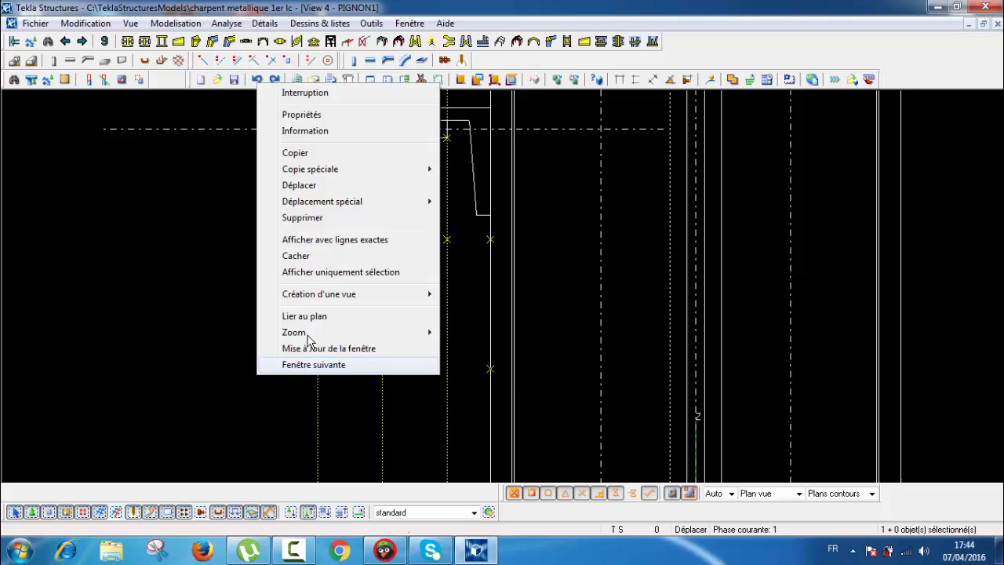
pyautogui.click(295, 153)
pyautogui.click(317, 369)
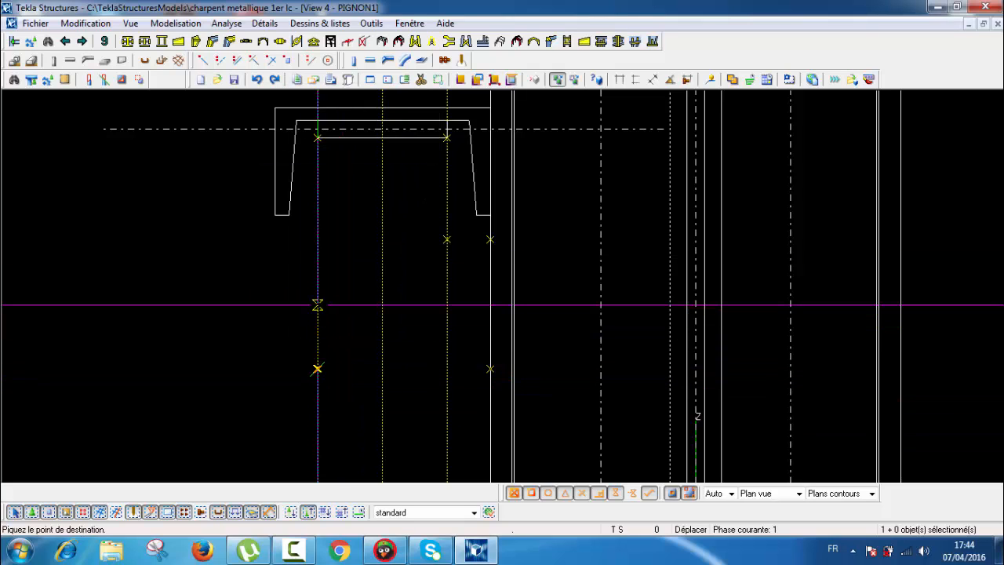
pyautogui.write('35')
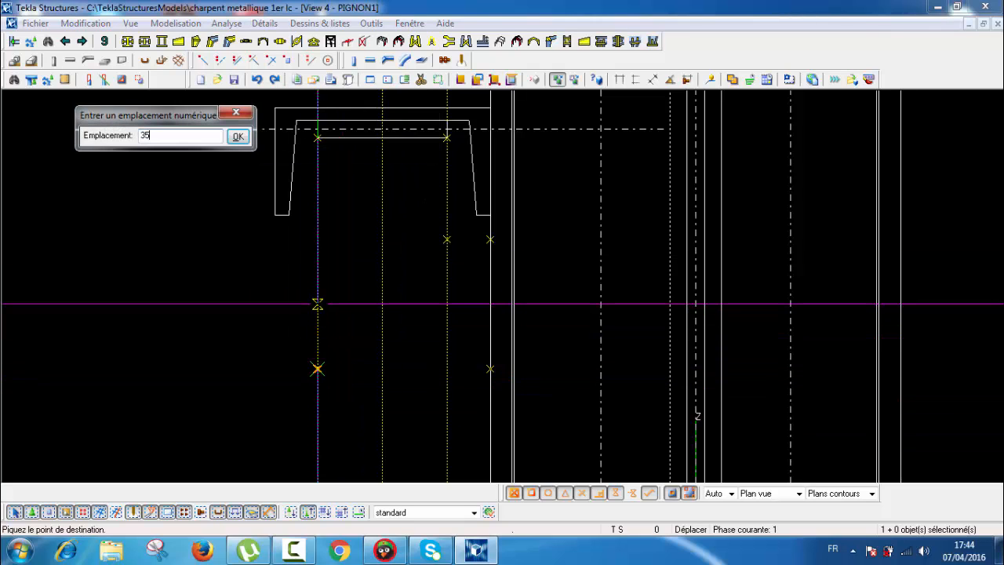
pyautogui.press('Return')
pyautogui.scroll(-2, 357, 311)
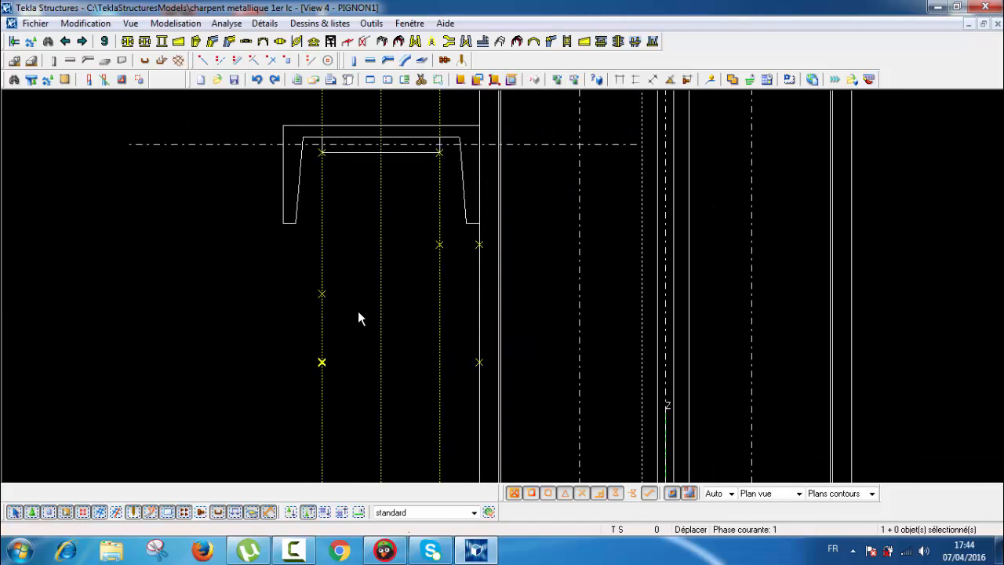
pyautogui.click(353, 311)
pyautogui.scroll(3, 340, 317)
pyautogui.scroll(-4, 342, 319)
pyautogui.moveTo(370, 334); pyautogui.dragTo(383, 329, button='middle')
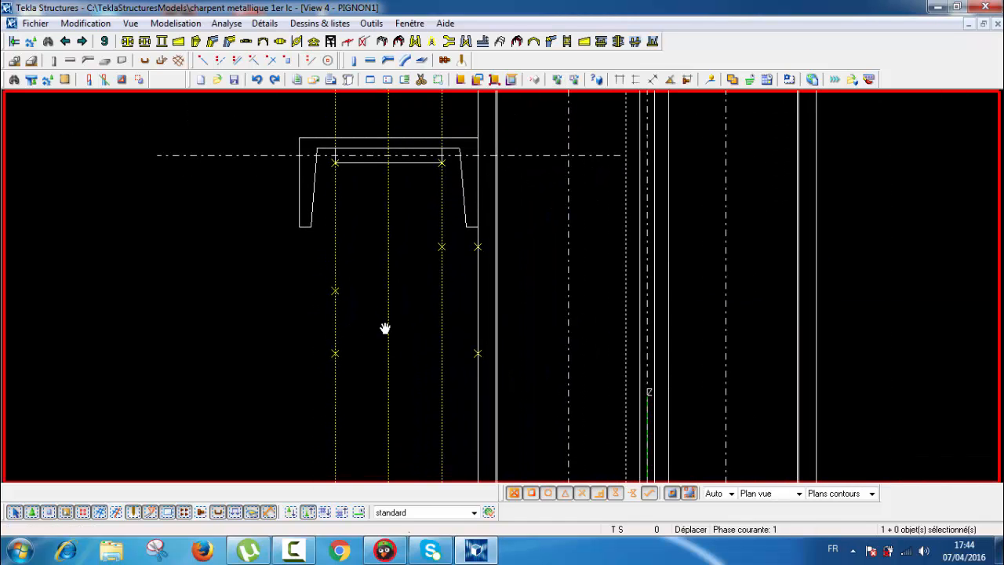
pyautogui.moveTo(449, 284); pyautogui.dragTo(454, 306, button='middle')
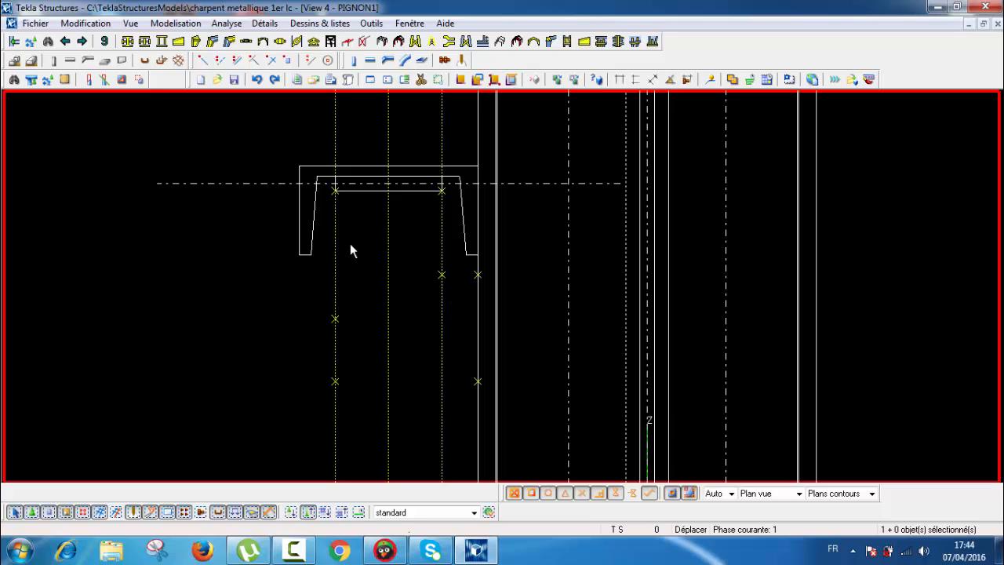
pyautogui.scroll(-1, 364, 253)
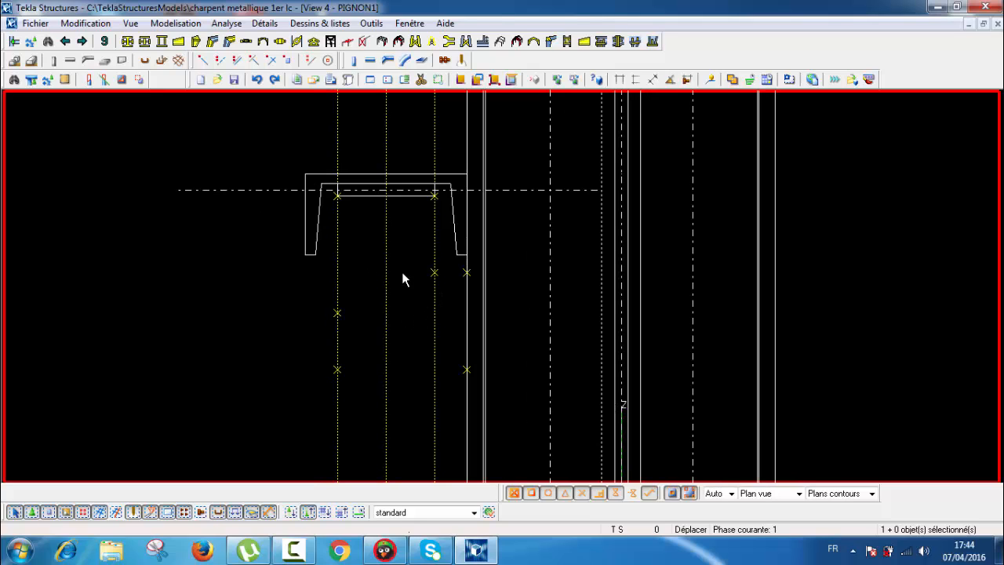
pyautogui.scroll(-1, 403, 278)
pyautogui.moveTo(411, 291); pyautogui.dragTo(428, 288, button='middle')
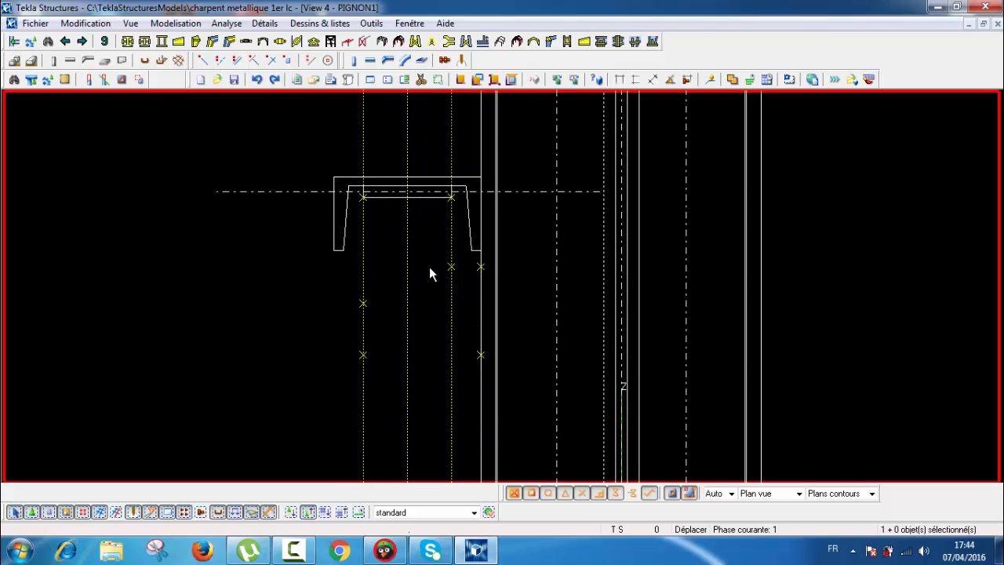
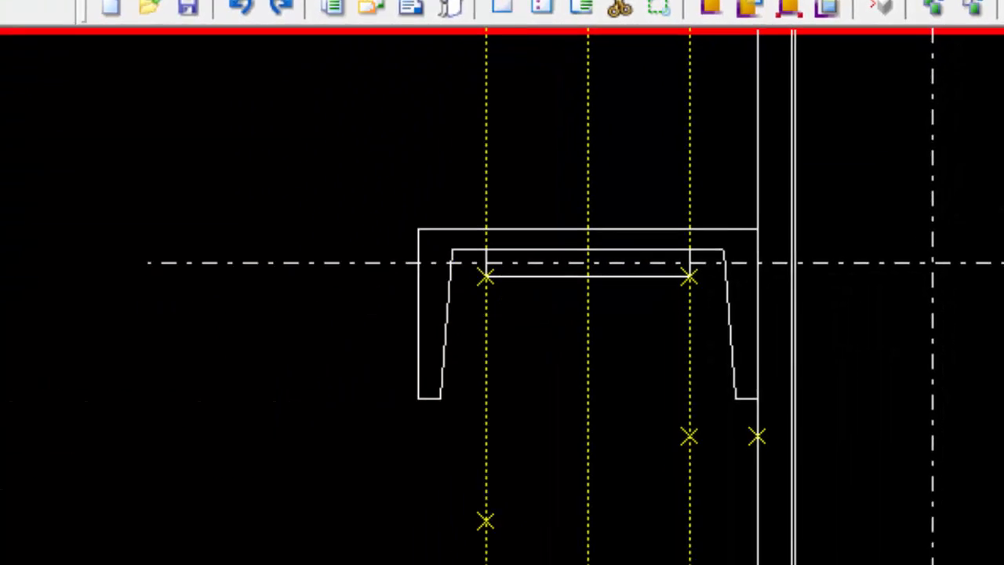
# Set the profile in the GOUSSET contour plate properties to PL8
pyautogui.doubleClick(417, 197)
pyautogui.moveTo(314, 281); pyautogui.dragTo(274, 283)
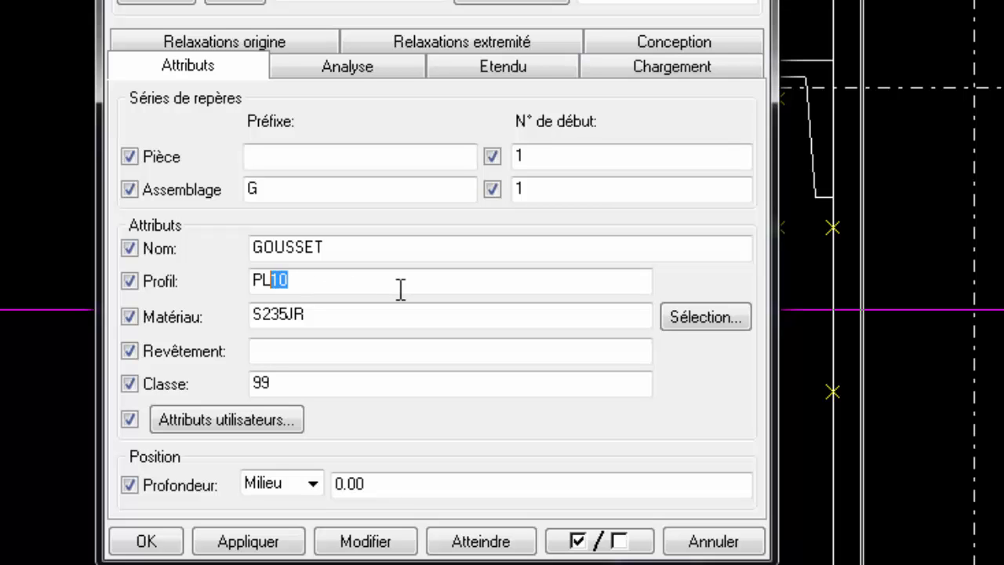
pyautogui.write('8')
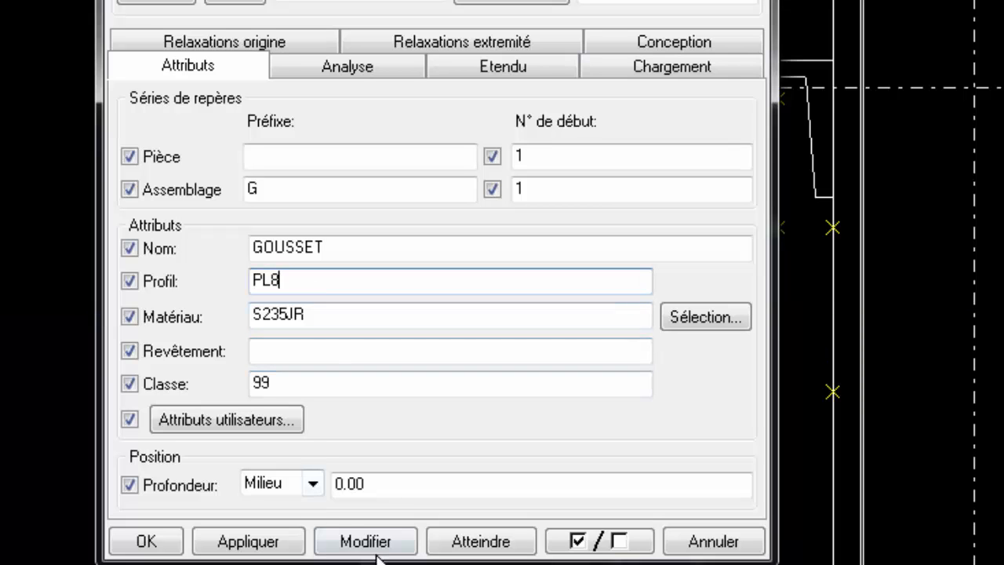
pyautogui.click(366, 541)
pyautogui.click(146, 541)
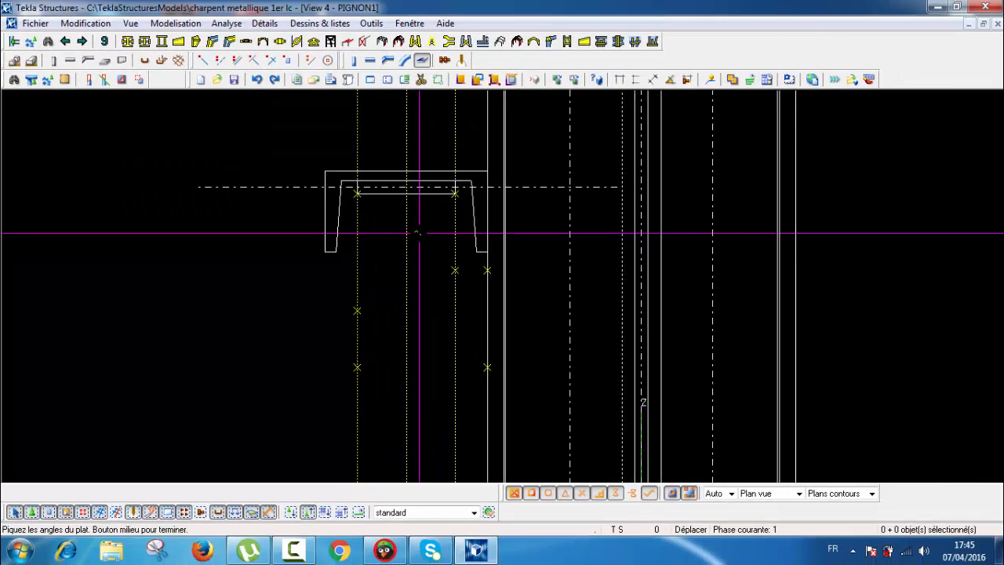
pyautogui.scroll(1, 466, 206)
pyautogui.scroll(-1, 466, 207)
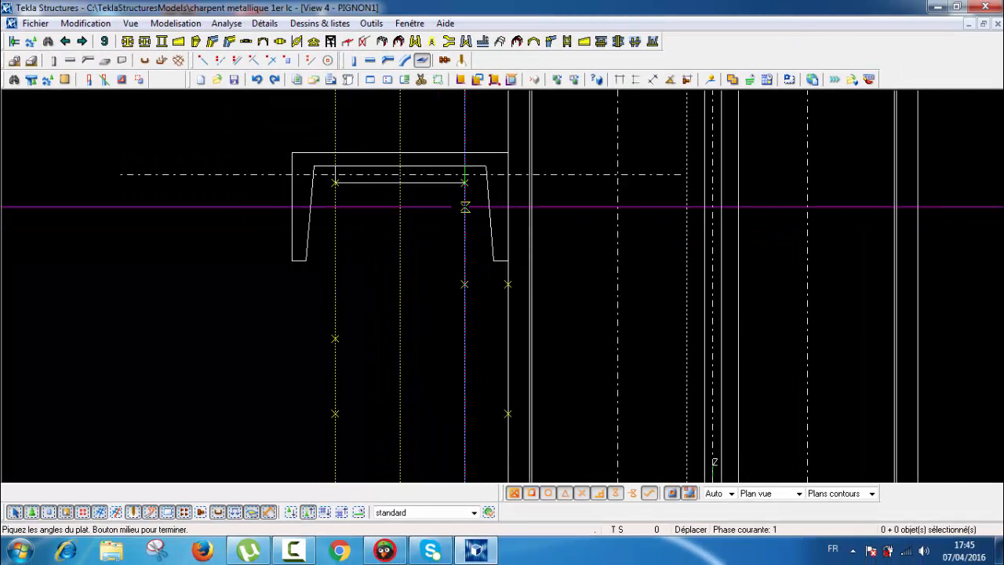
pyautogui.scroll(1, 465, 207)
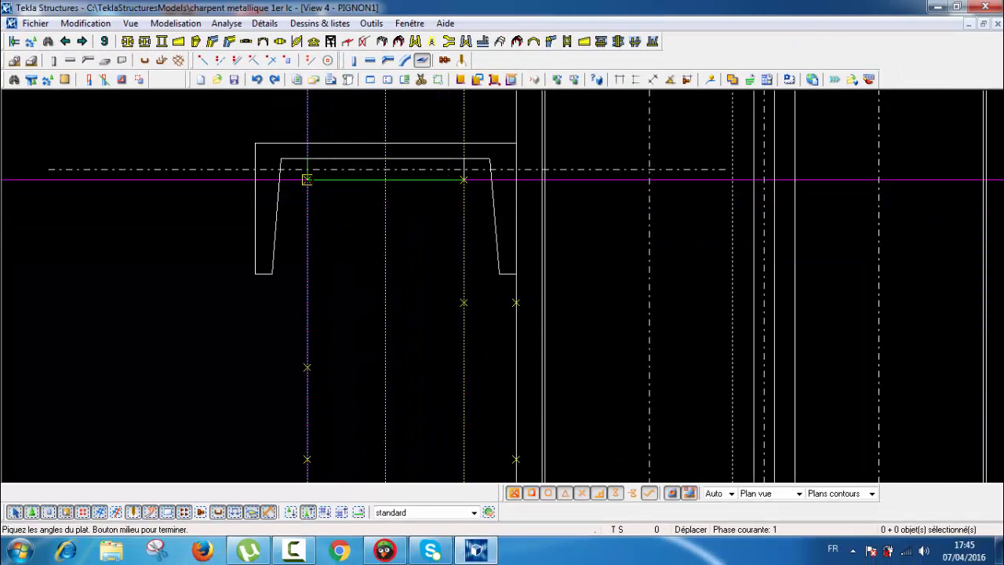
pyautogui.click(308, 180)
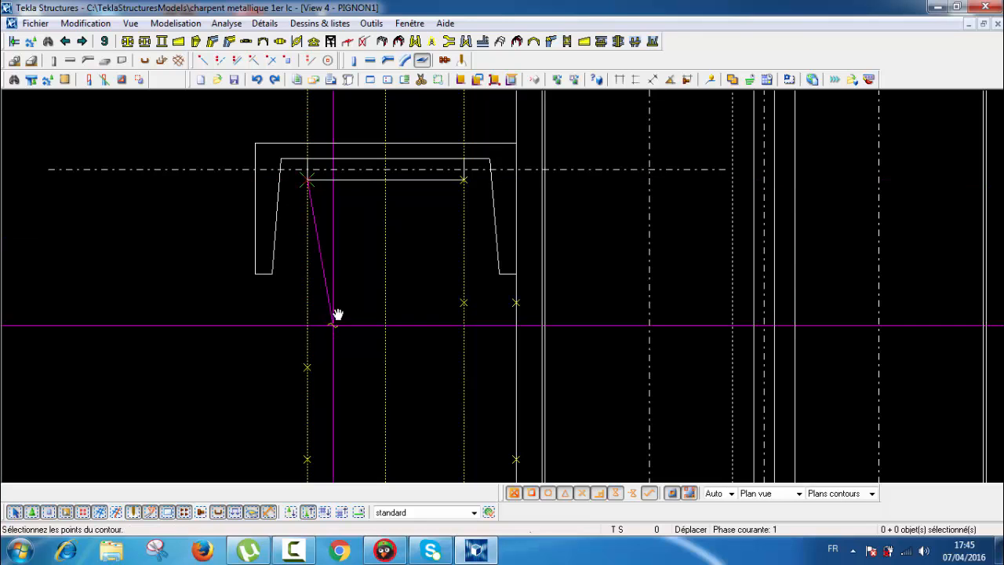
pyautogui.moveTo(334, 322); pyautogui.dragTo(317, 239, button='middle')
pyautogui.click(290, 284)
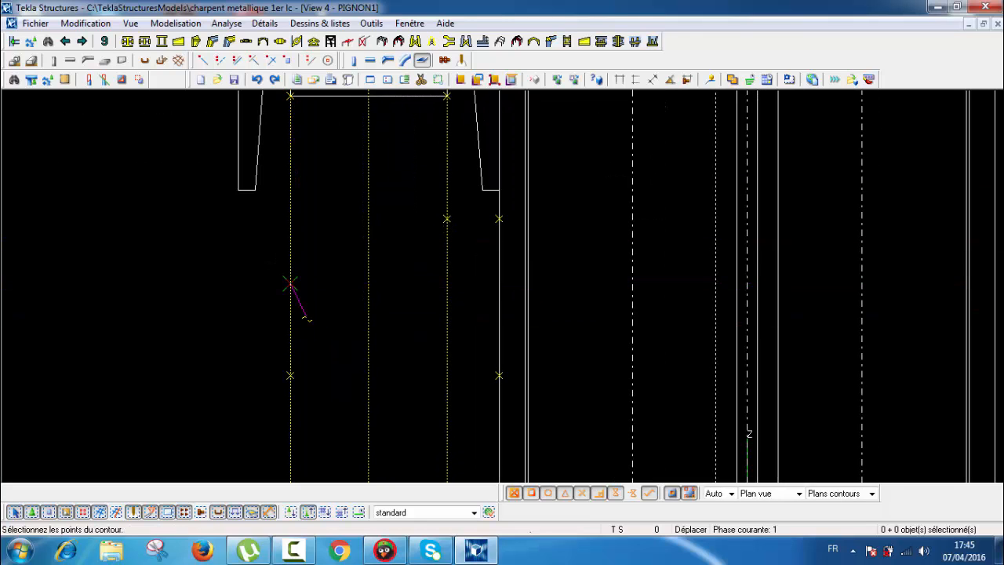
pyautogui.scroll(-2, 308, 319)
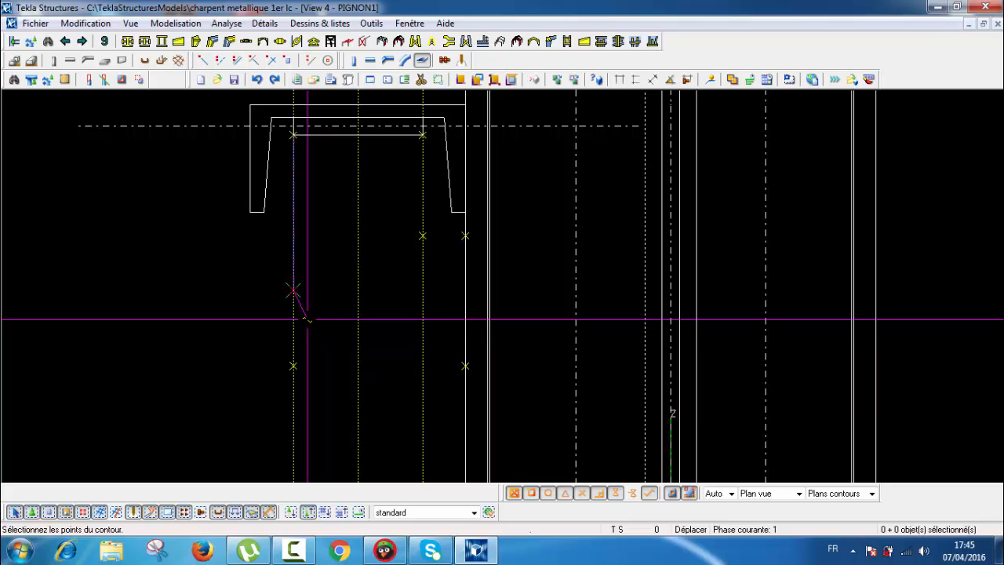
pyautogui.press('Escape')
# Copy the lower column-face point 45 mm horizontally away from the column, toward the plate's far-end dotted line
pyautogui.moveTo(426, 354); pyautogui.dragTo(471, 352, button='middle')
pyautogui.scroll(-2, 440, 353)
pyautogui.scroll(2, 475, 372)
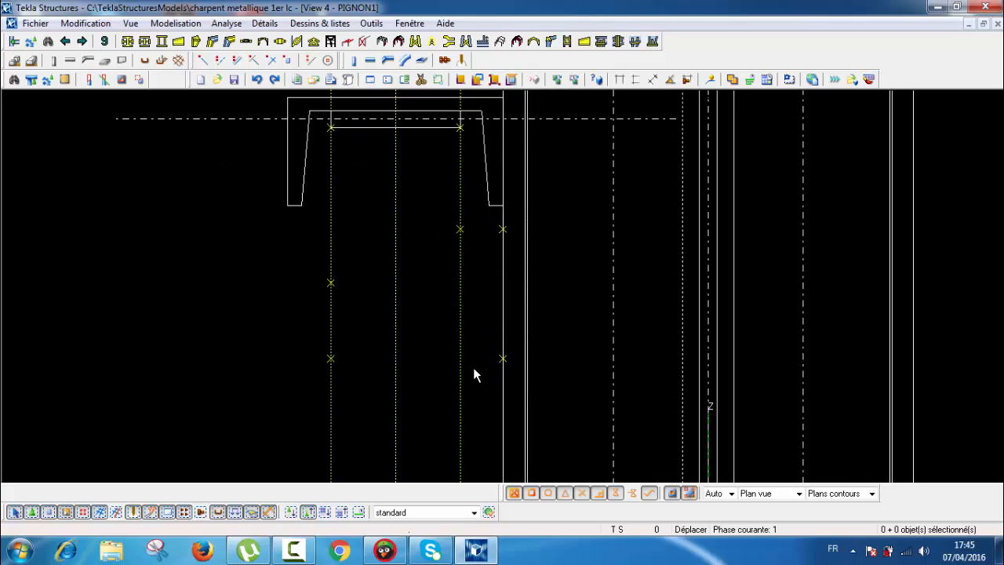
pyautogui.scroll(1, 502, 360)
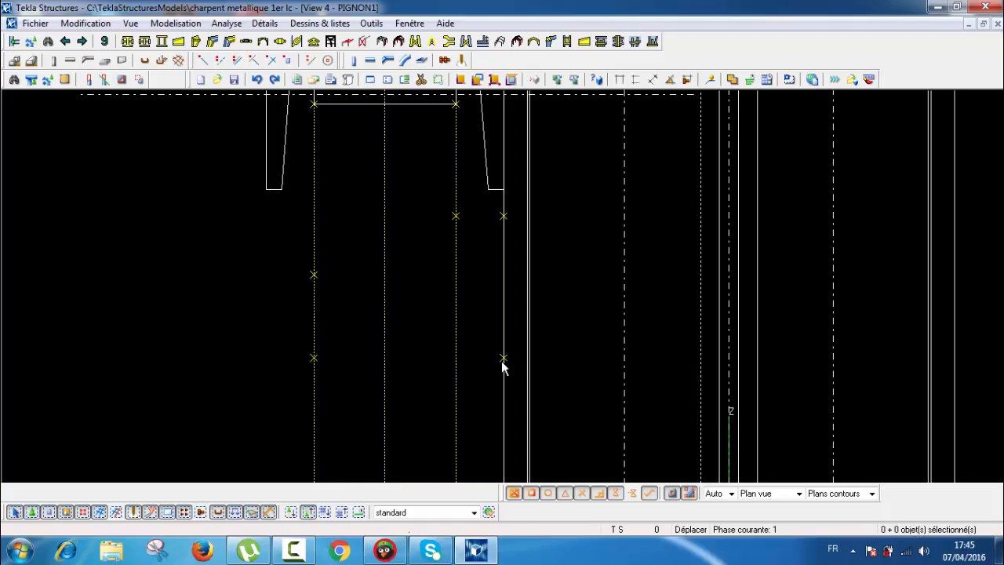
pyautogui.click(503, 358)
pyautogui.rightClick(419, 375)
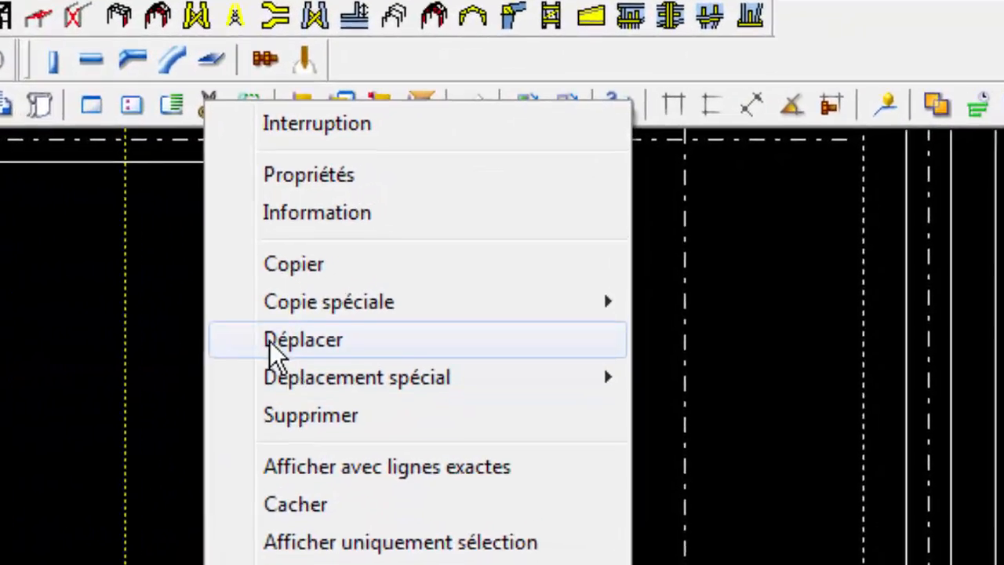
pyautogui.click(460, 150)
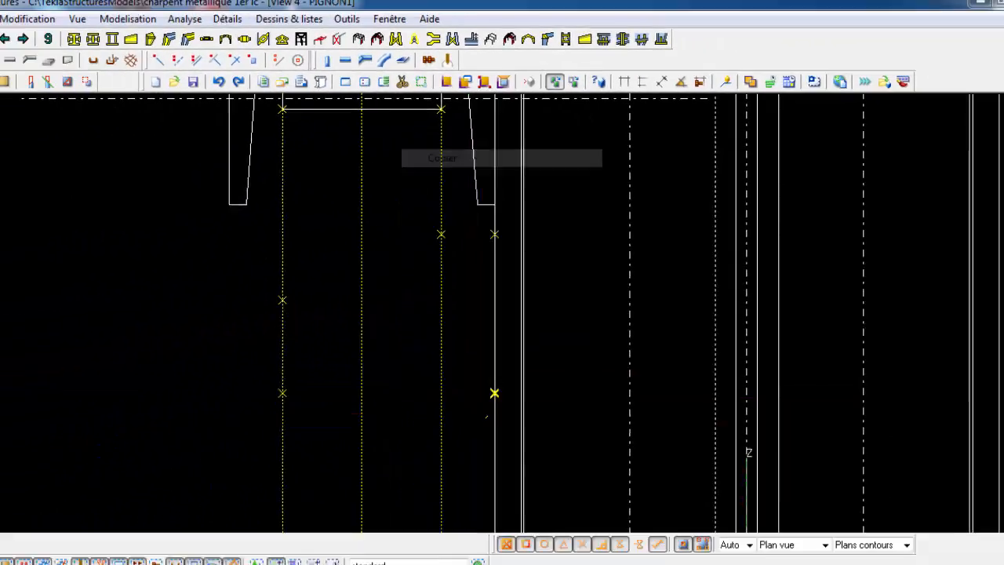
pyautogui.click(494, 392)
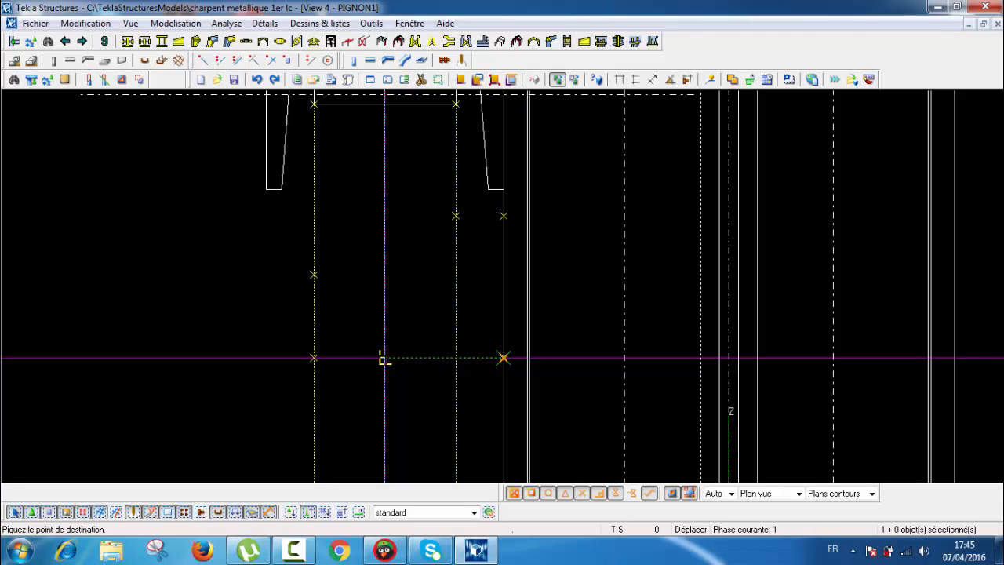
pyautogui.write('45')
pyautogui.press('Return')
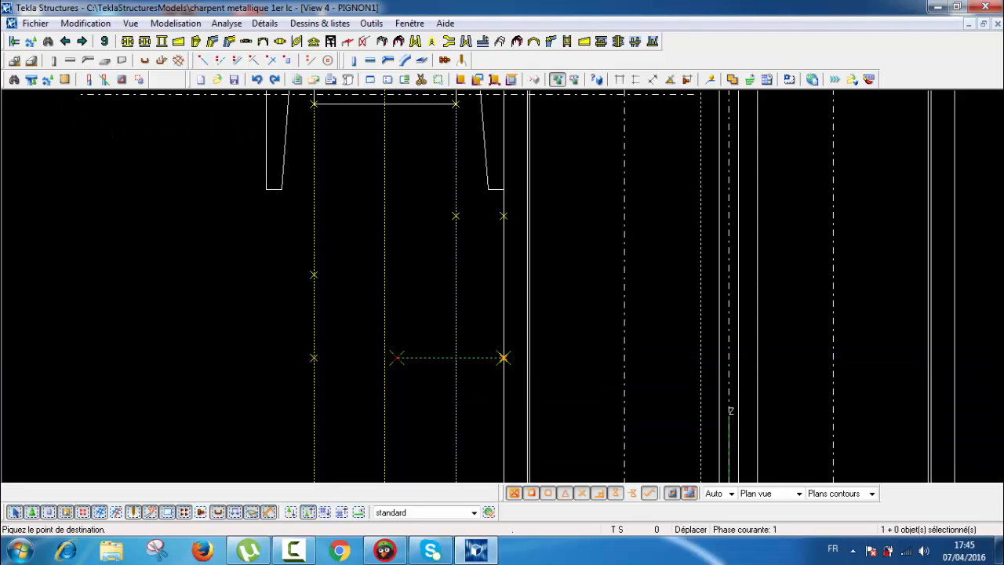
pyautogui.press('Escape')
pyautogui.scroll(2, 387, 344)
pyautogui.scroll(-3, 408, 354)
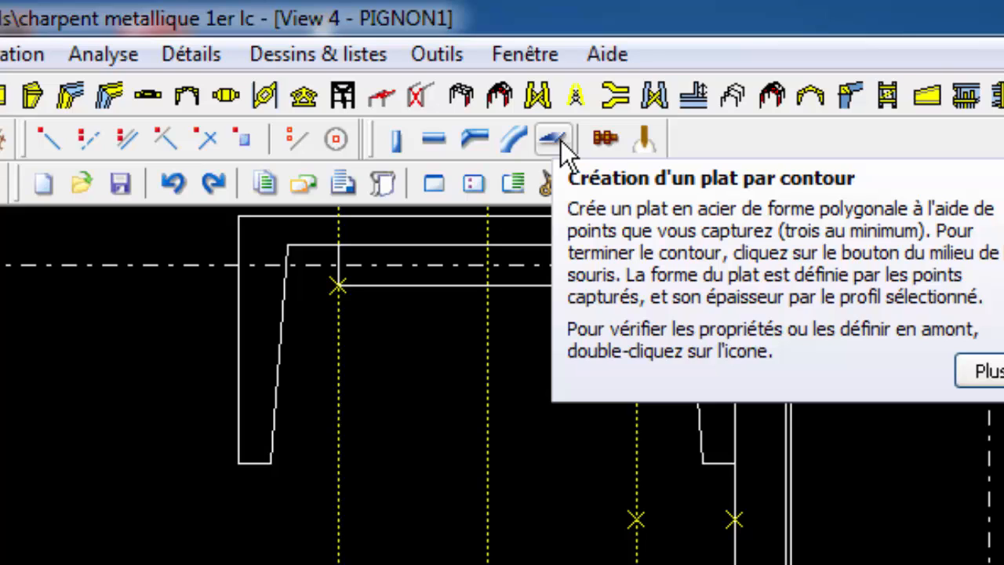
# Create the gusset contour plate through the marked points under the channel, including the lower diagonal corner and the notch beside the column face
pyautogui.click(554, 140)
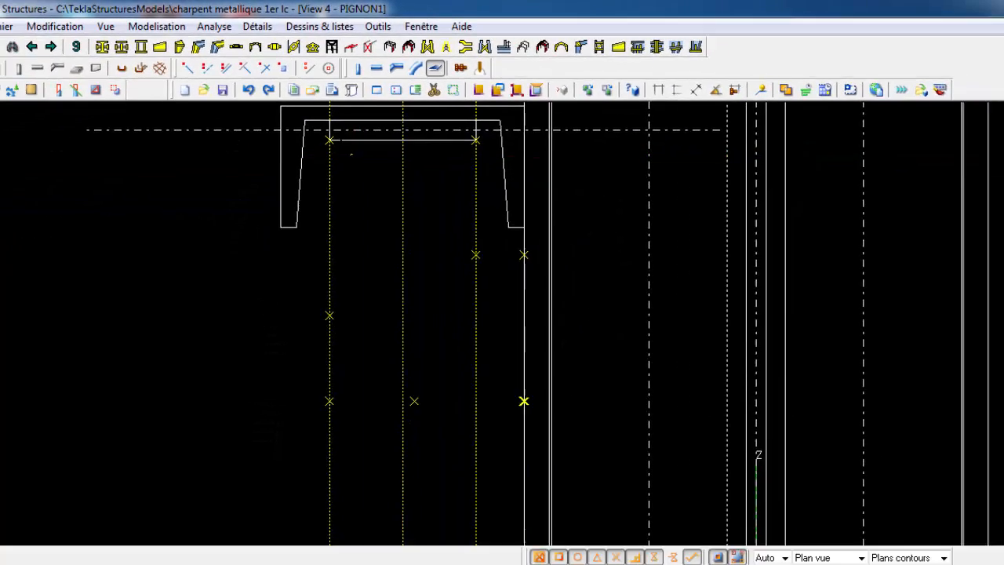
pyautogui.click(329, 124)
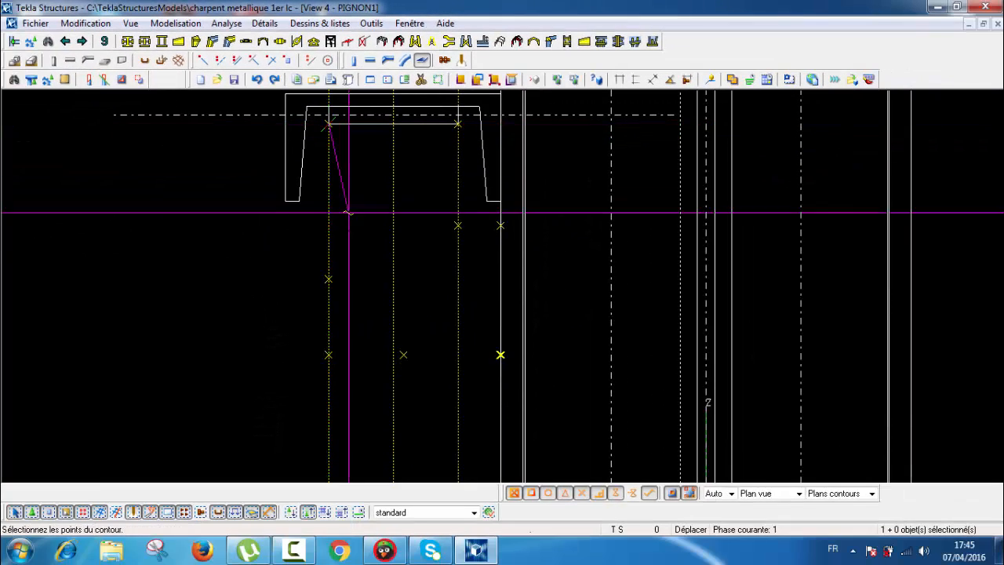
pyautogui.click(329, 279)
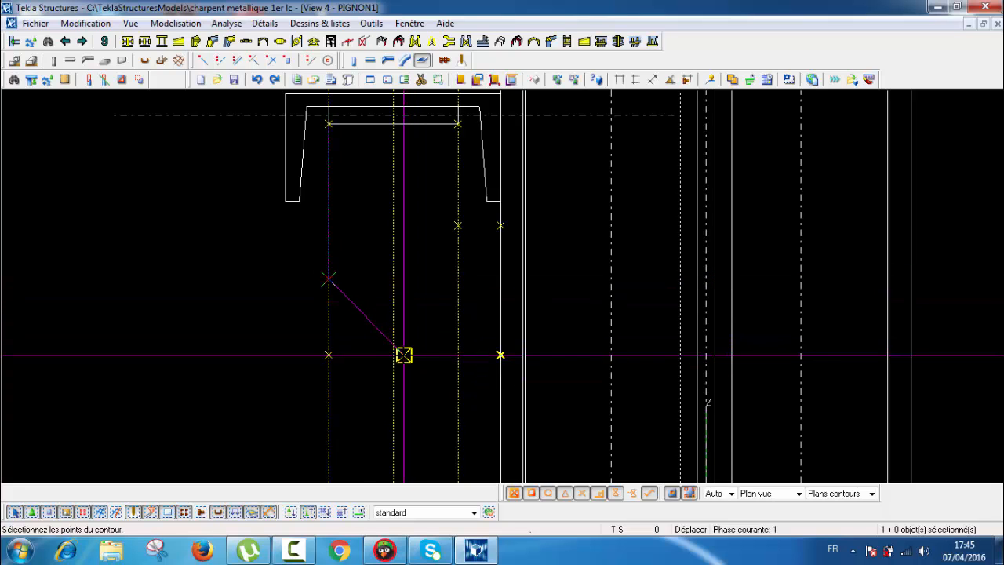
pyautogui.click(404, 355)
pyautogui.click(500, 355)
pyautogui.moveTo(503, 324); pyautogui.dragTo(503, 401, button='middle')
pyautogui.click(501, 302)
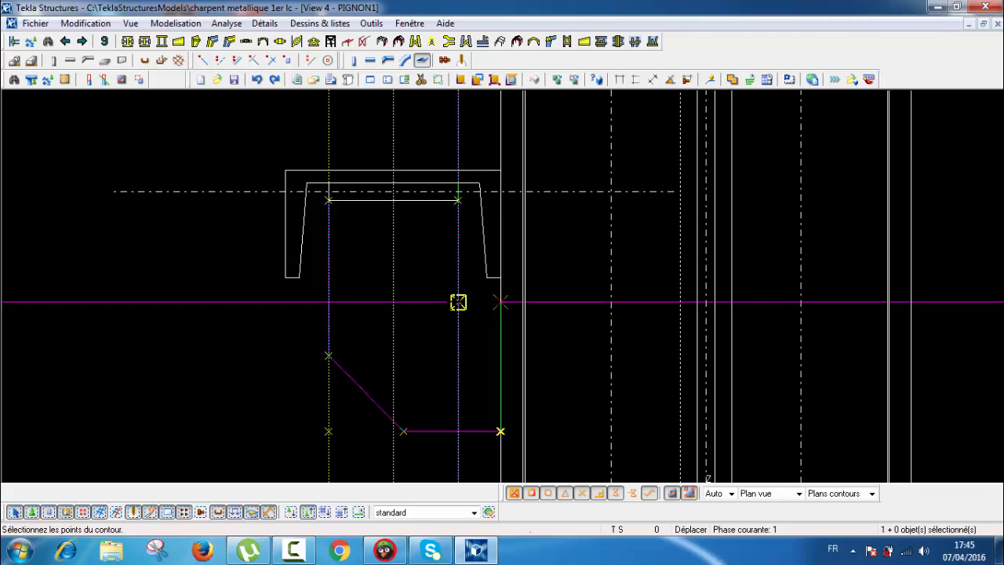
pyautogui.click(459, 302)
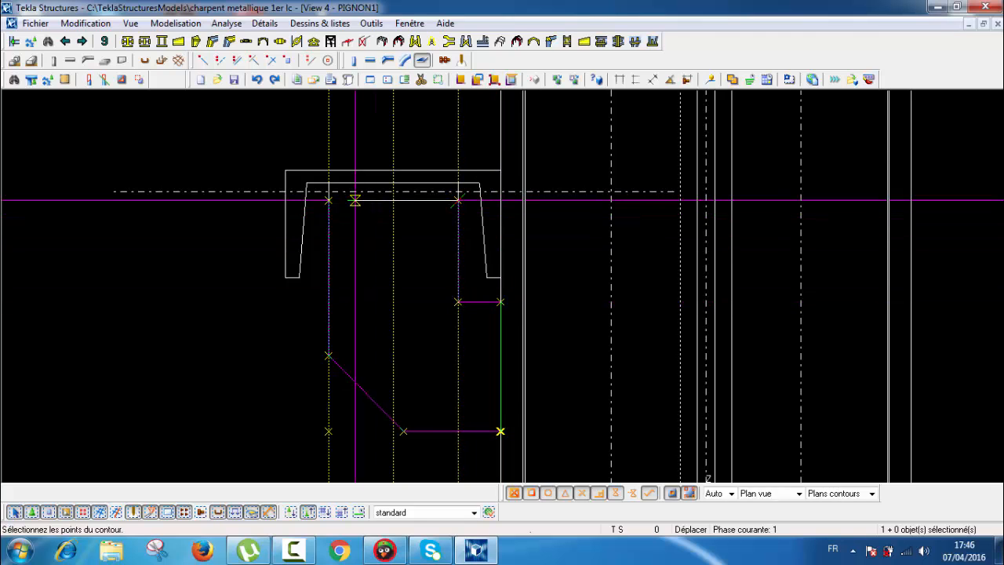
pyautogui.click(328, 200)
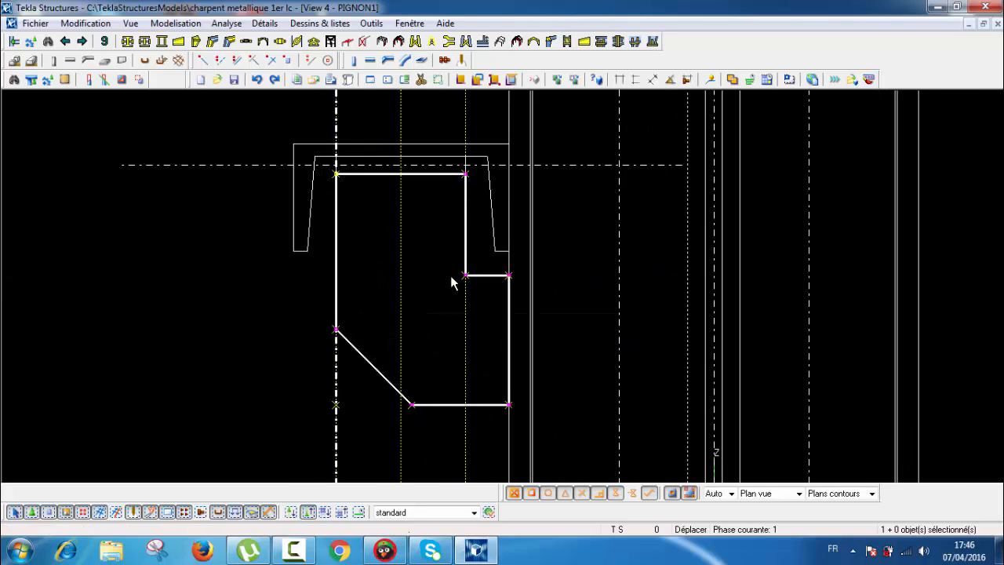
# Try a rounded chamfer with x set to 10 on the gusset's inner notch corner
pyautogui.scroll(1, 452, 283)
pyautogui.moveTo(493, 300); pyautogui.dragTo(438, 284, button='middle')
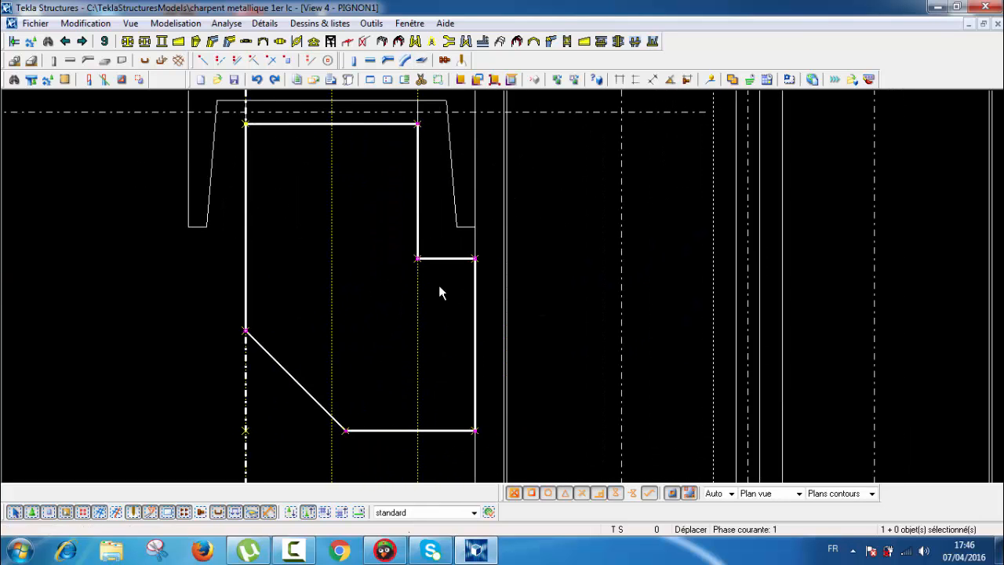
pyautogui.scroll(-1, 438, 281)
pyautogui.scroll(1, 439, 281)
pyautogui.click(418, 259)
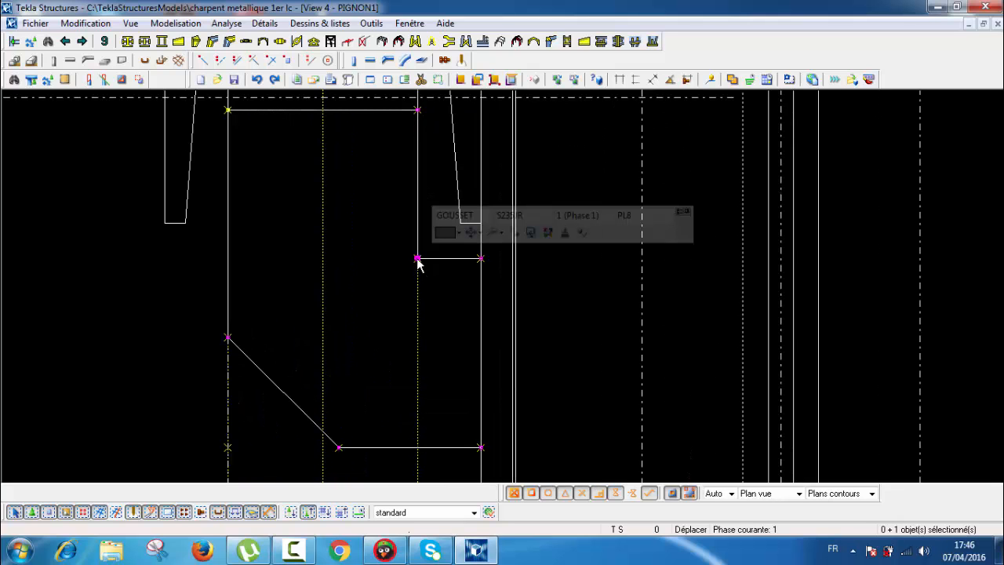
pyautogui.doubleClick(417, 260)
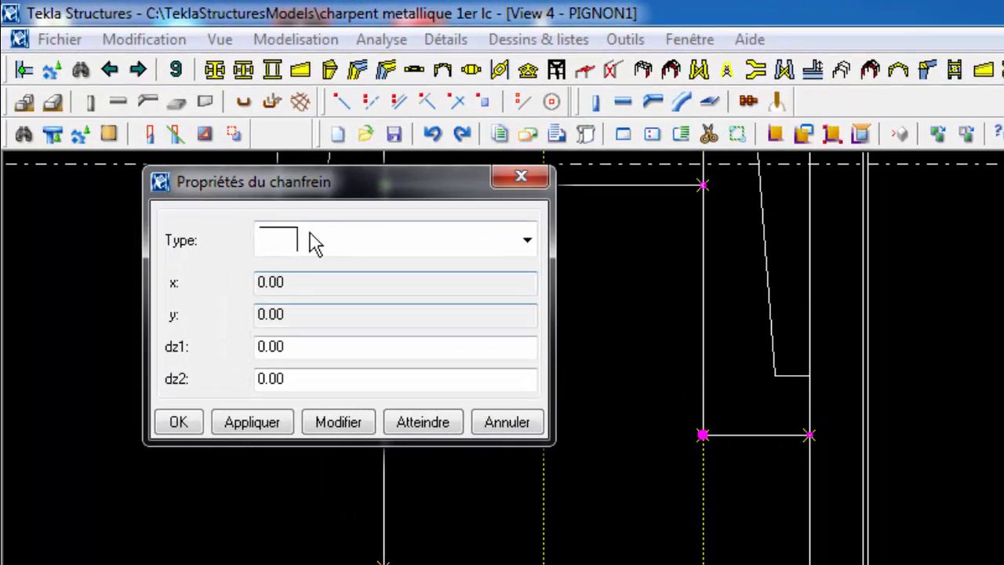
pyautogui.click(179, 147)
pyautogui.click(298, 330)
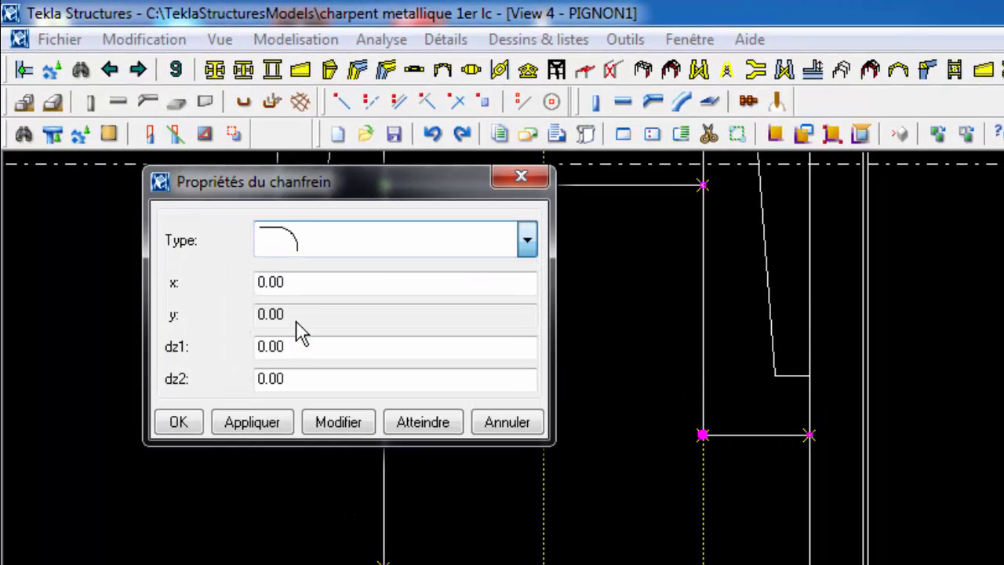
pyautogui.click(353, 424)
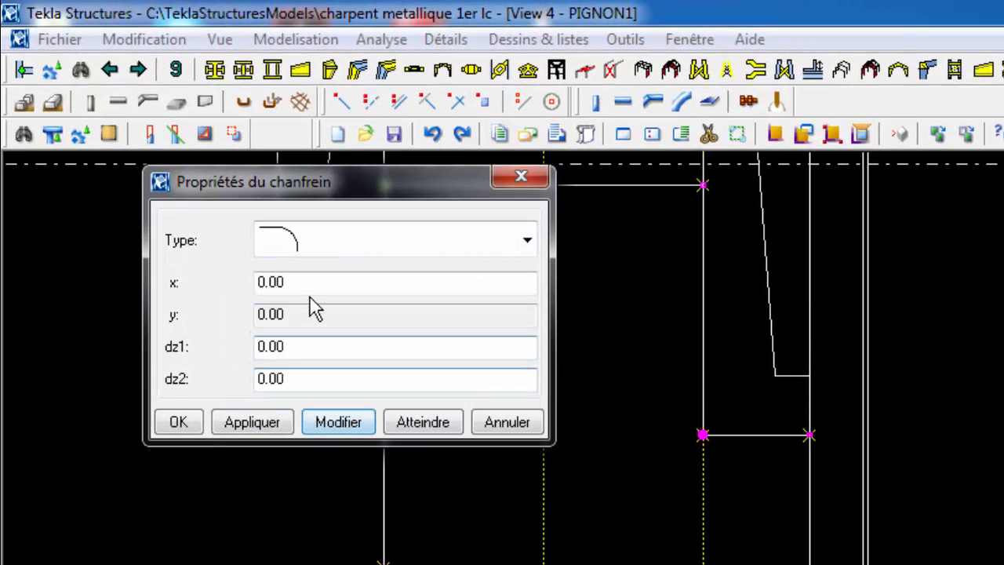
pyautogui.moveTo(309, 289); pyautogui.dragTo(256, 290)
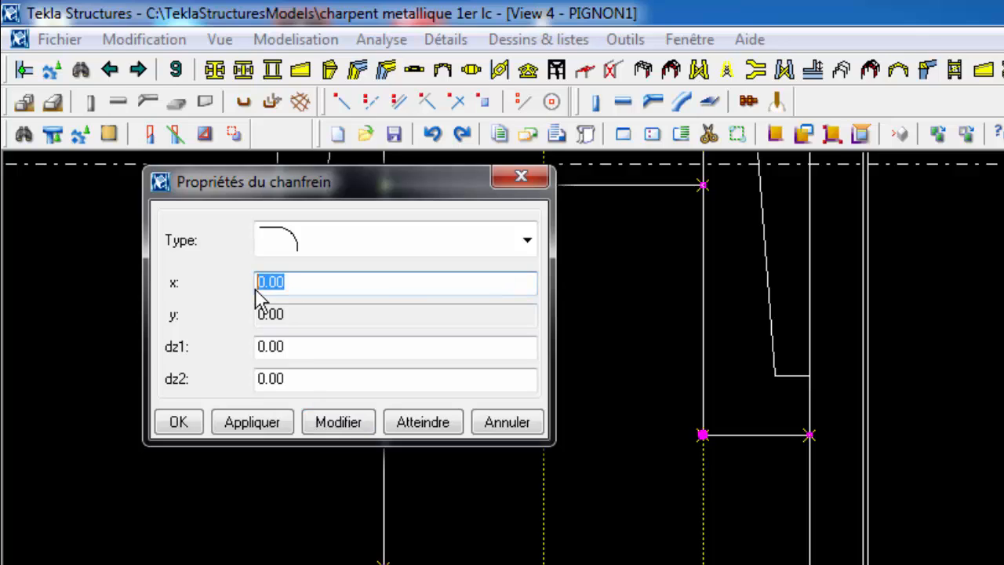
pyautogui.write('10')
pyautogui.click(352, 430)
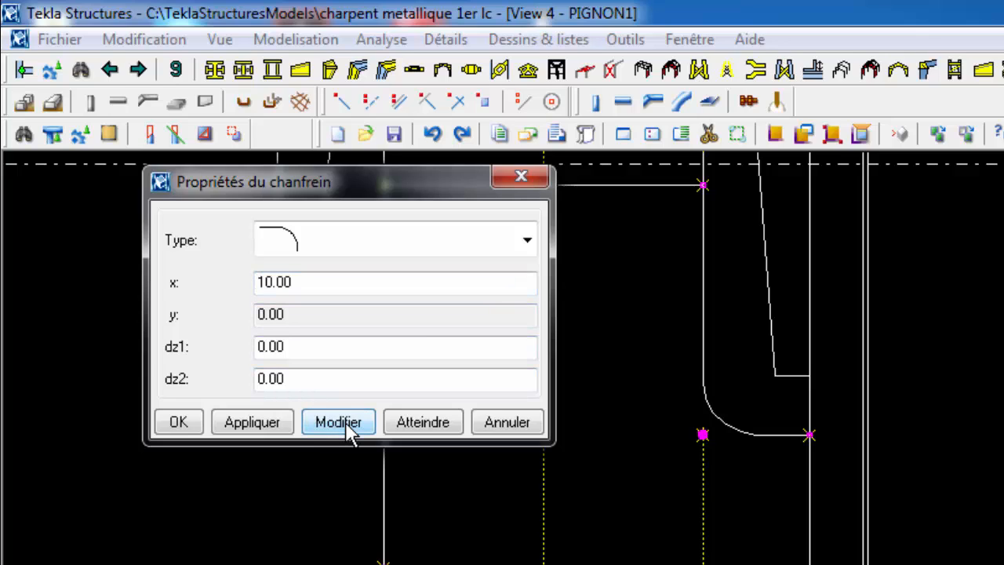
# Set the notch corner's rounded chamfer x value to 5
pyautogui.click(308, 420)
pyautogui.moveTo(322, 284); pyautogui.dragTo(223, 286)
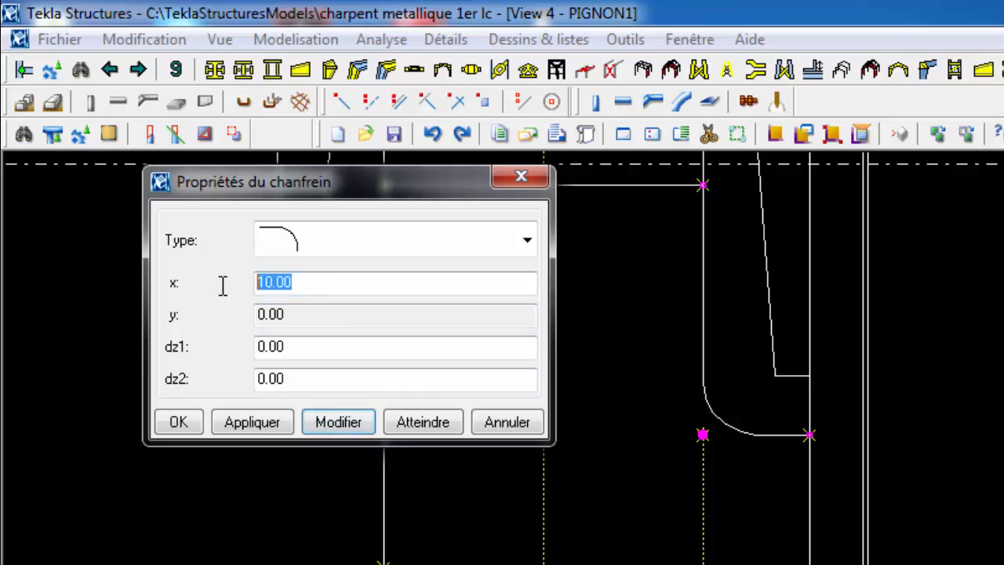
pyautogui.write('5')
pyautogui.click(360, 429)
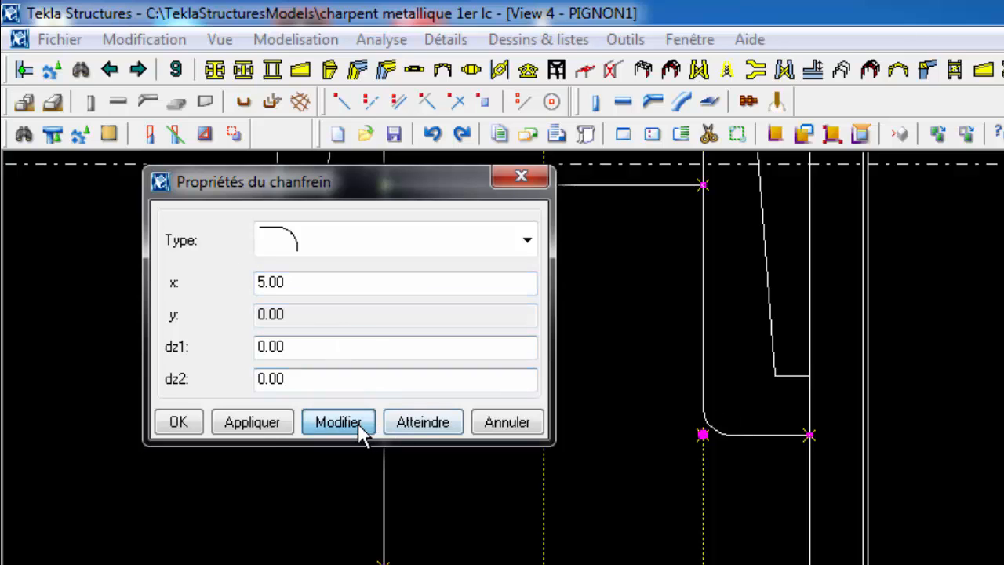
pyautogui.click(179, 424)
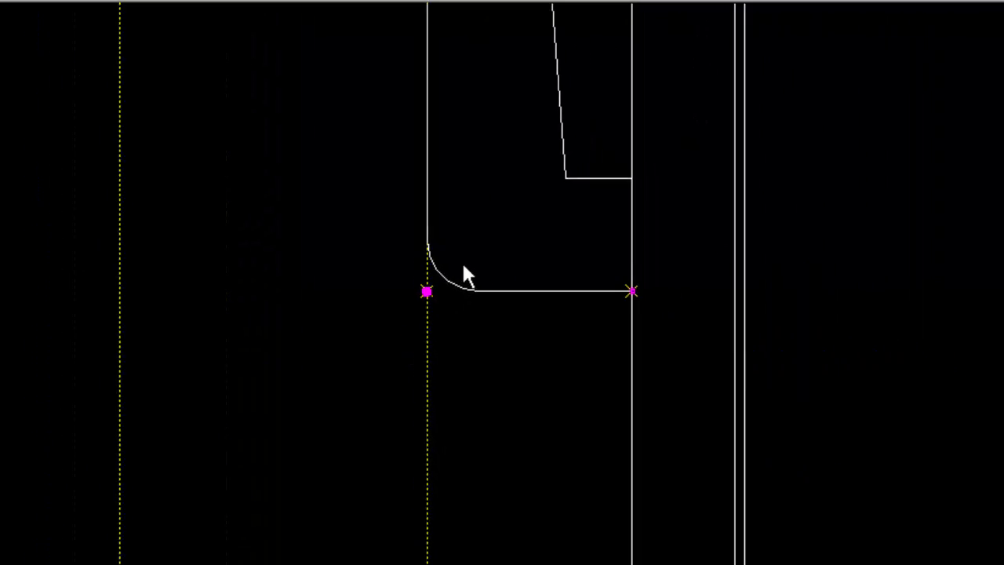
# Undo the rounded chamfer on the gusset's inner notch corner
pyautogui.scroll(-4, 428, 286)
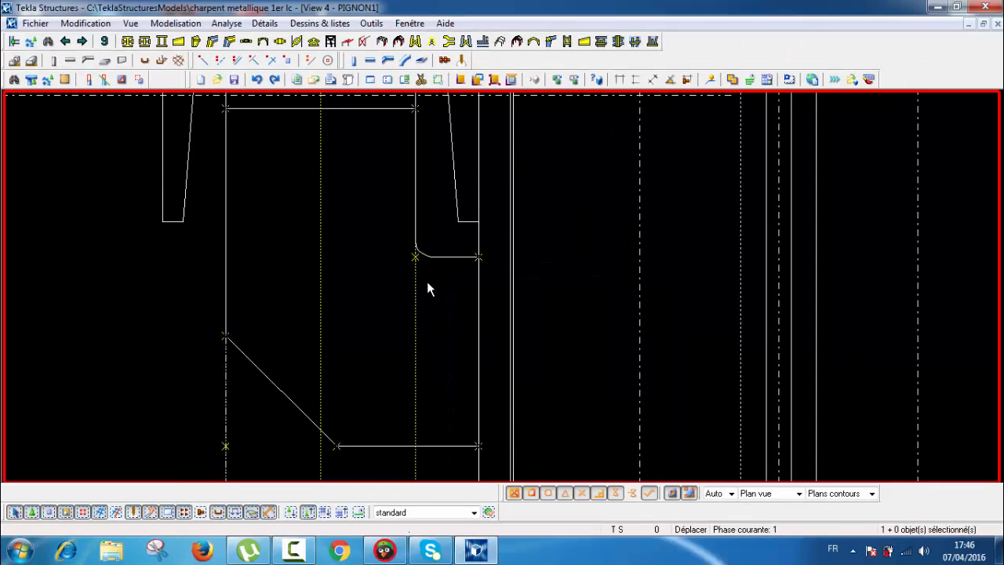
pyautogui.scroll(1, 428, 283)
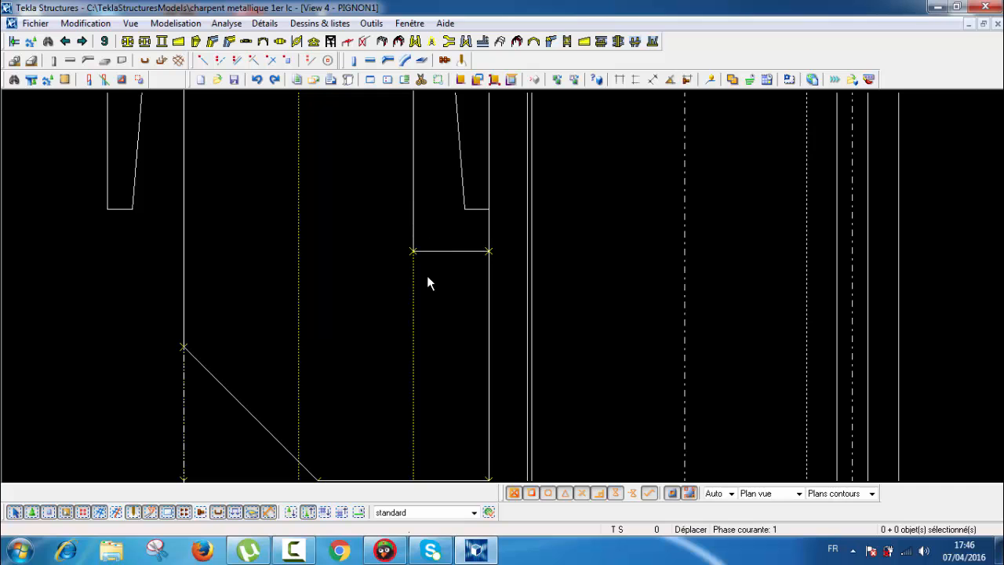
pyautogui.scroll(1, 428, 266)
pyautogui.scroll(-3, 437, 251)
pyautogui.moveTo(446, 287); pyautogui.dragTo(444, 286, button='middle')
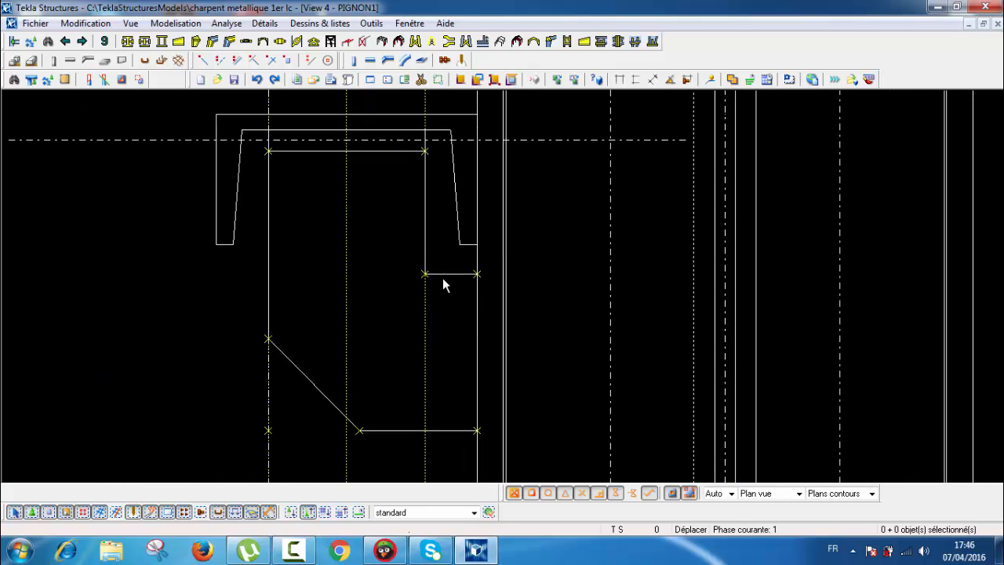
# Apply a rounded chamfer with x set to 5 to the gusset's inner notch corner
pyautogui.click(444, 274)
pyautogui.scroll(1, 439, 278)
pyautogui.scroll(-2, 442, 295)
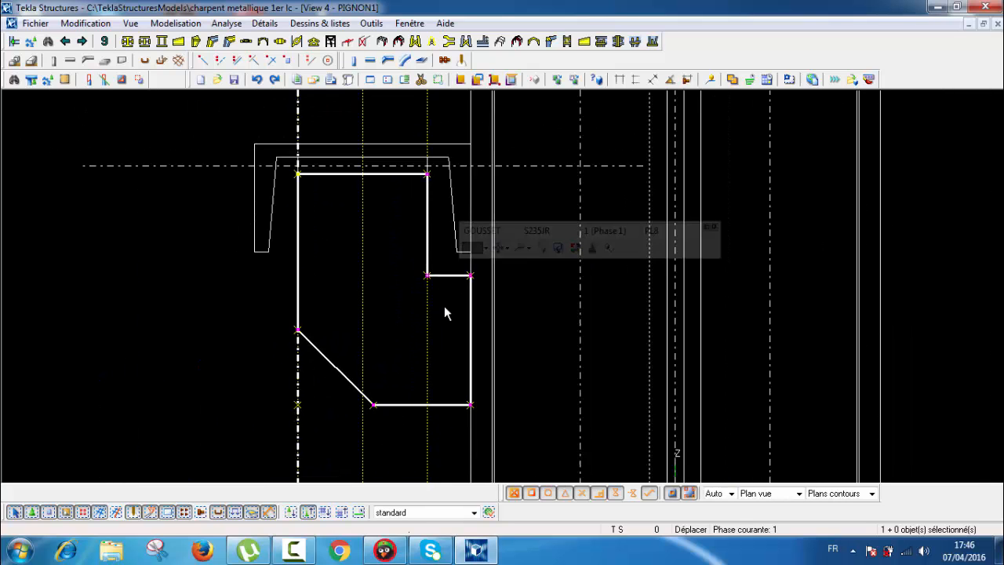
pyautogui.moveTo(434, 284); pyautogui.dragTo(363, 233, button='middle')
pyautogui.scroll(2, 364, 235)
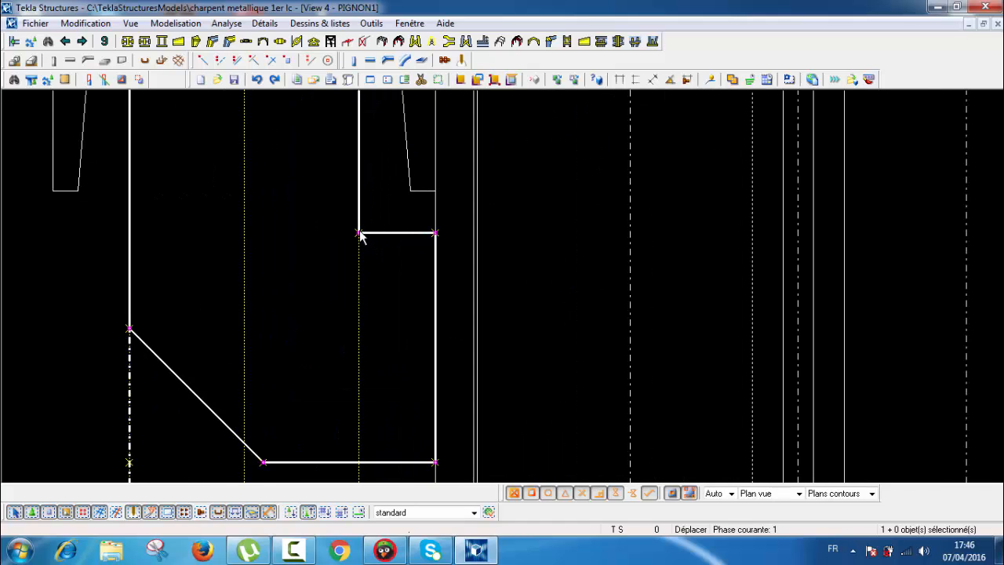
pyautogui.click(358, 233)
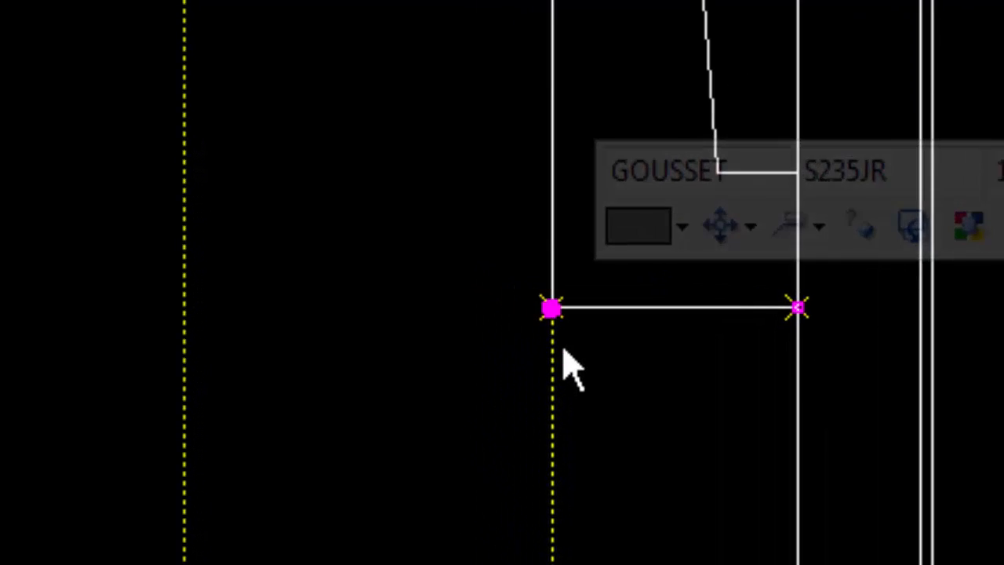
pyautogui.doubleClick(552, 308)
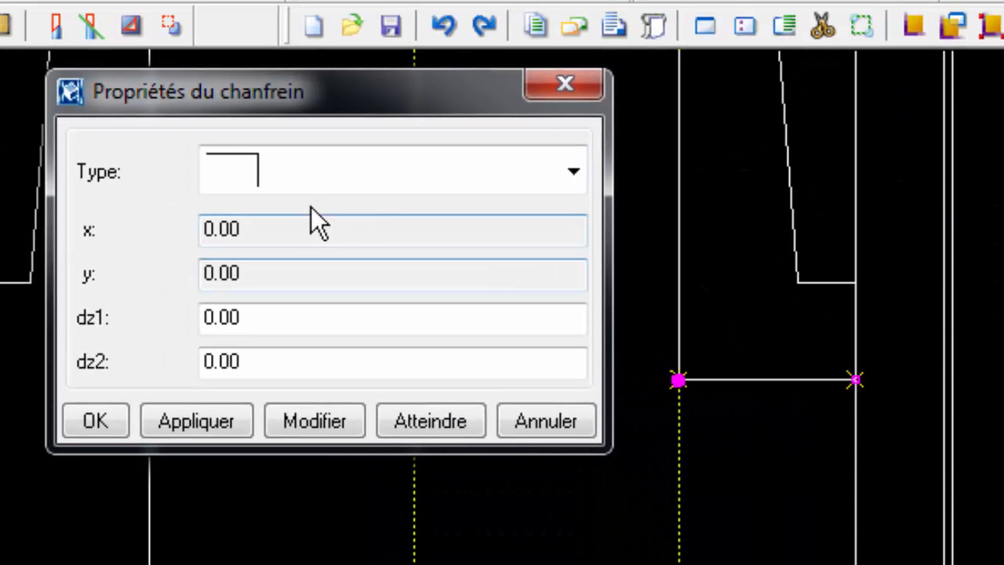
pyautogui.click(207, 142)
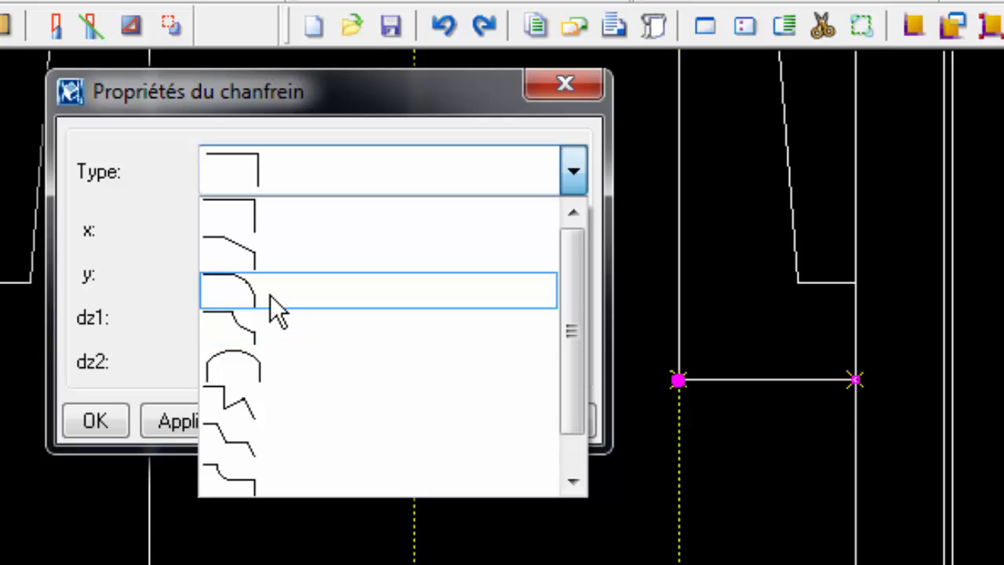
pyautogui.click(270, 295)
pyautogui.click(269, 230)
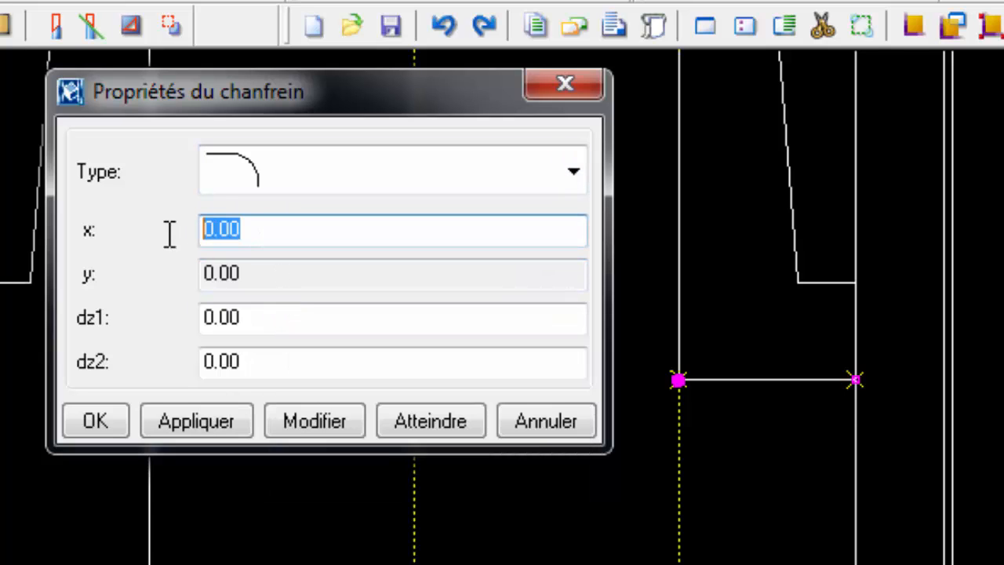
pyautogui.write('5')
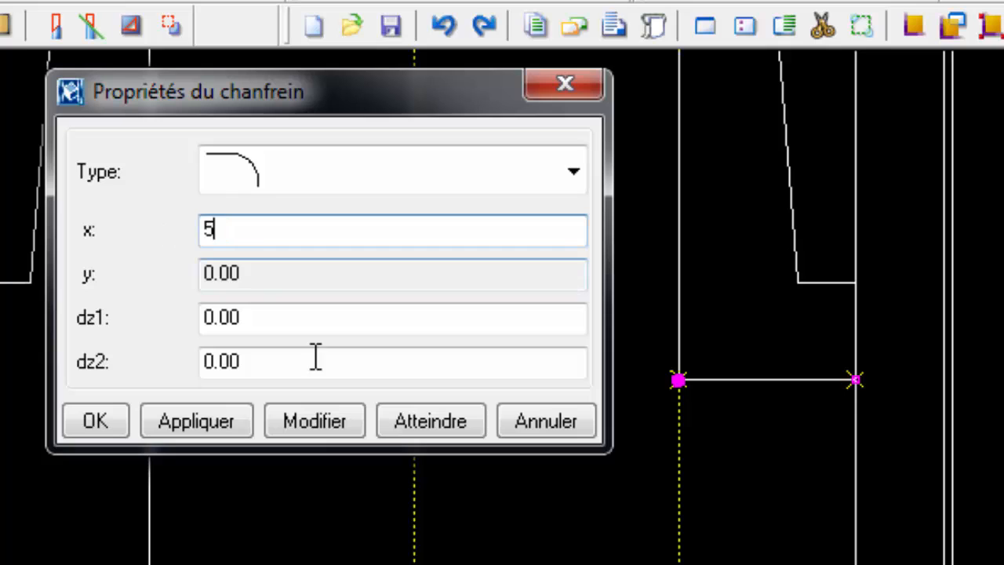
pyautogui.click(326, 414)
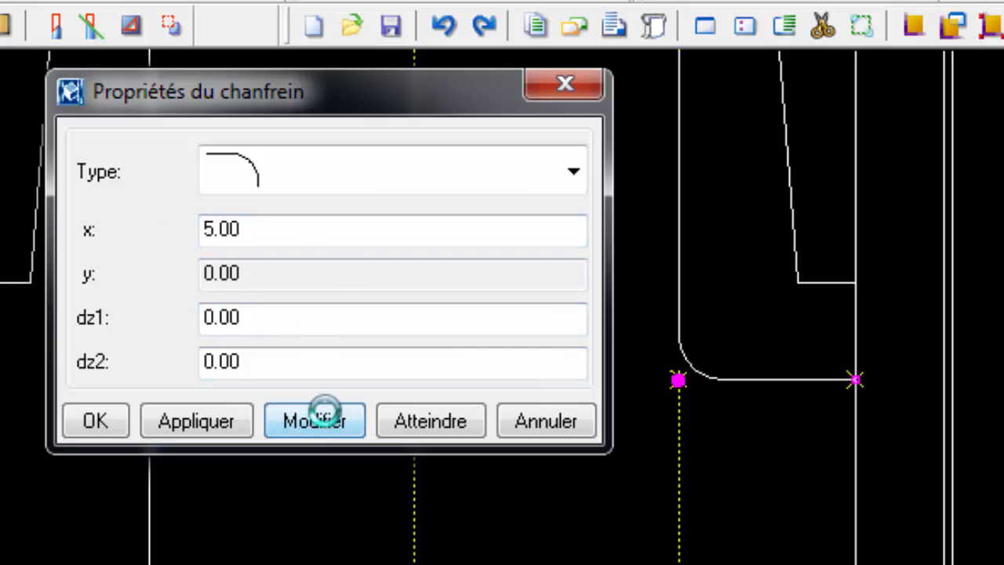
pyautogui.click(82, 424)
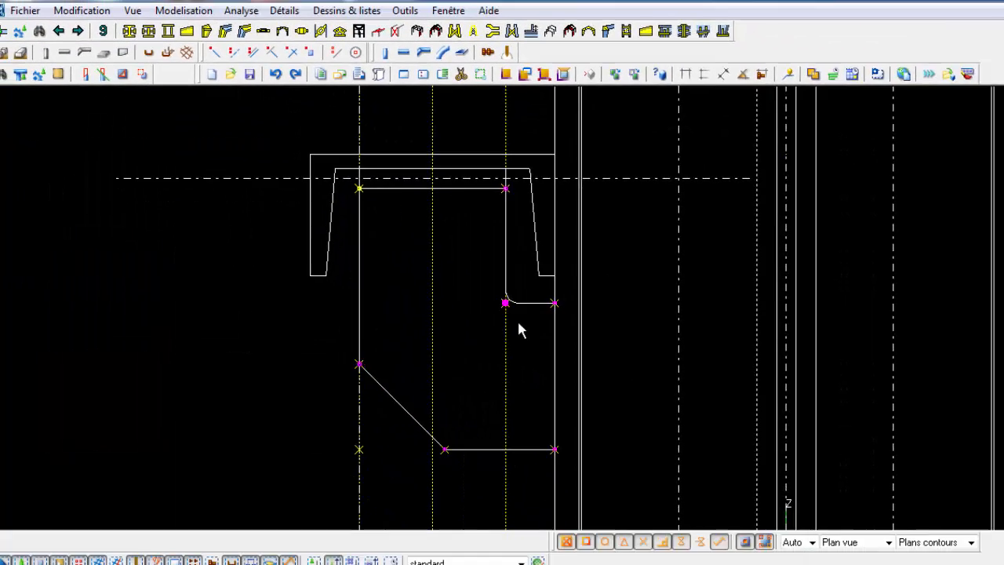
pyautogui.click(518, 322)
# Examine the gusset's rounded notch corner and its outline relative to the channel and column
pyautogui.scroll(2, 509, 298)
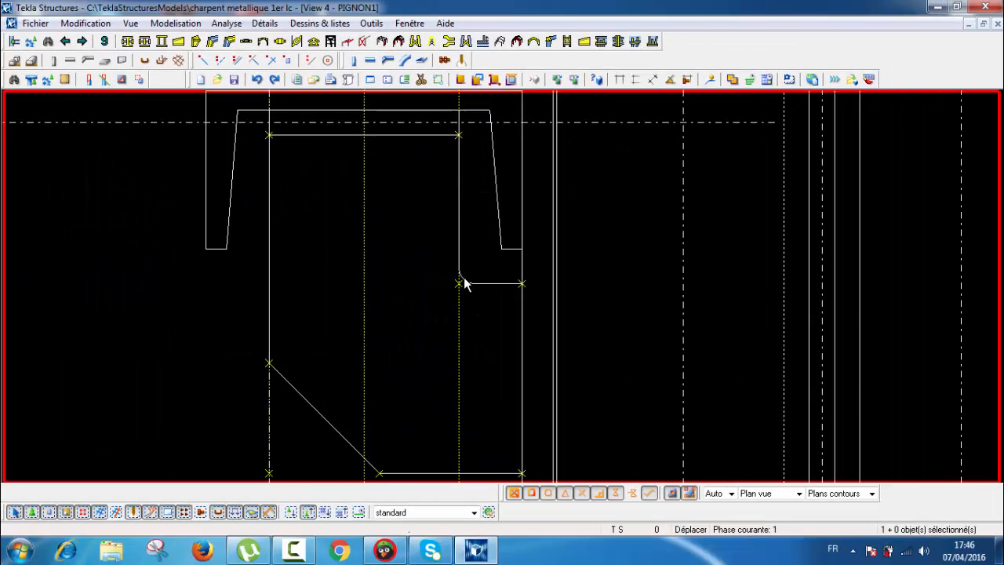
pyautogui.scroll(-3, 509, 299)
pyautogui.moveTo(507, 330); pyautogui.dragTo(507, 304, button='middle')
pyautogui.scroll(2, 465, 262)
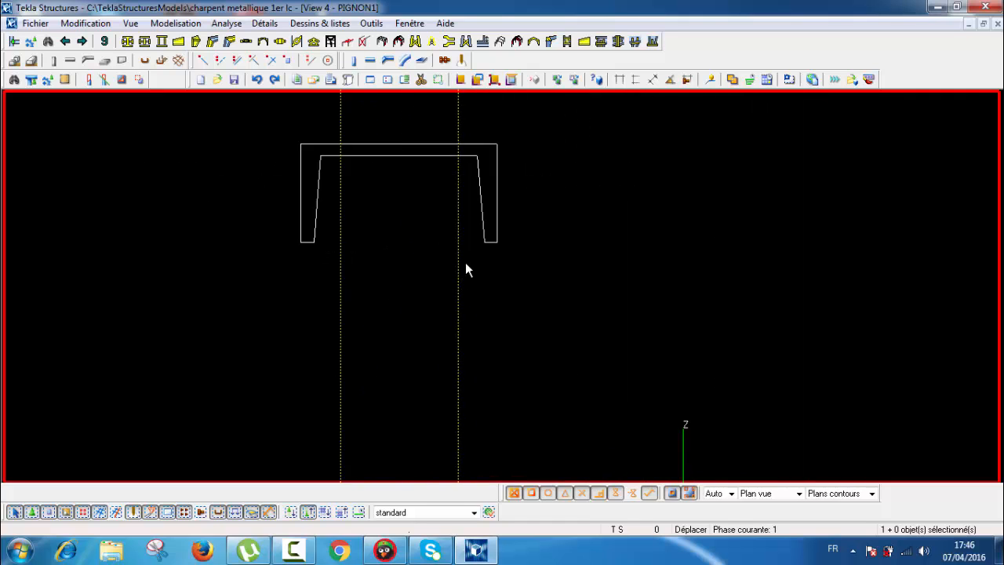
pyautogui.scroll(-1, 463, 264)
pyautogui.moveTo(463, 262); pyautogui.dragTo(538, 330, button='middle')
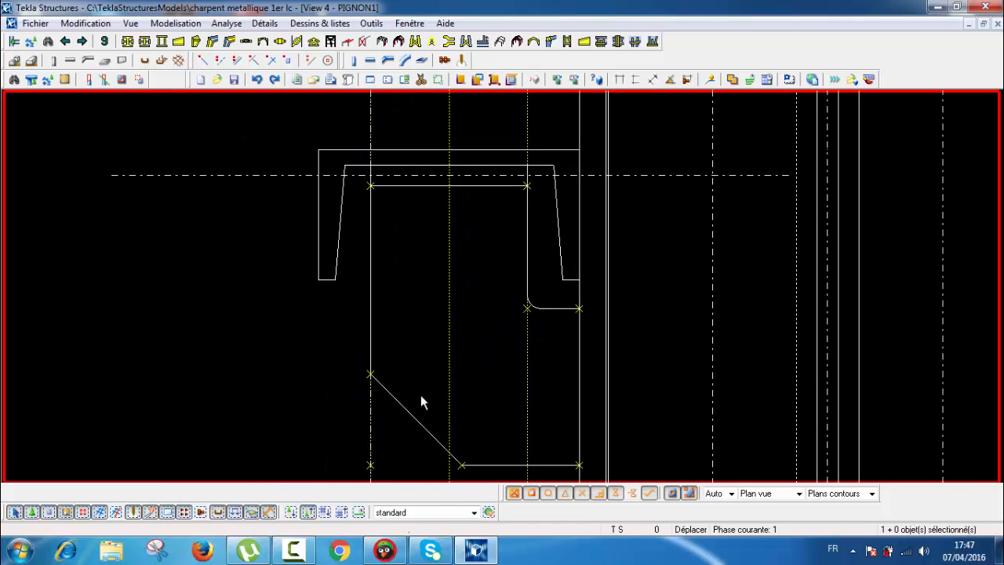
# Select the gusset and display it in the LONG PANA view to check its placement under the channel's plate
pyautogui.click(404, 404)
pyautogui.moveTo(393, 253); pyautogui.dragTo(393, 223, button='middle')
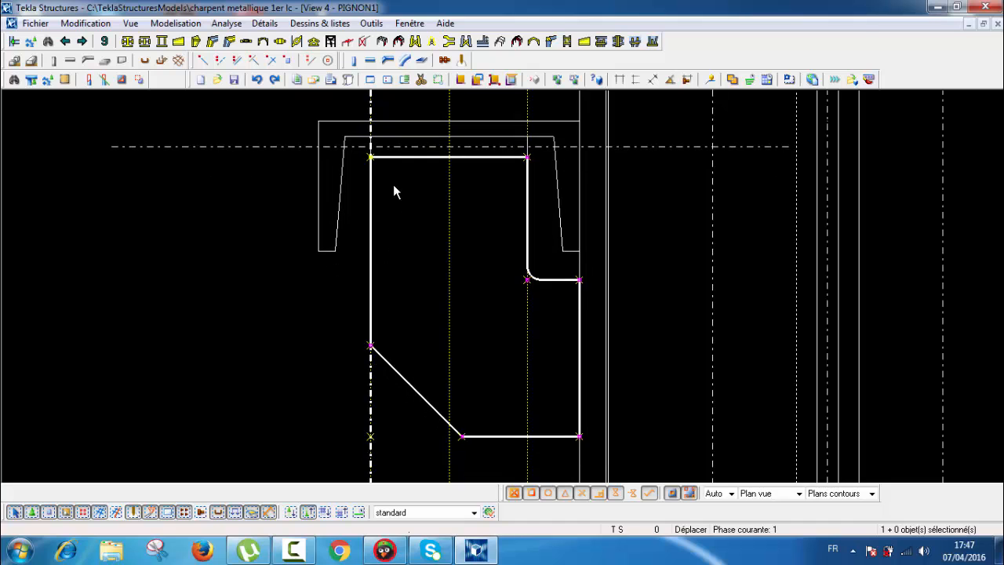
pyautogui.scroll(1, 393, 180)
pyautogui.scroll(2, 370, 220)
pyautogui.scroll(-2, 370, 220)
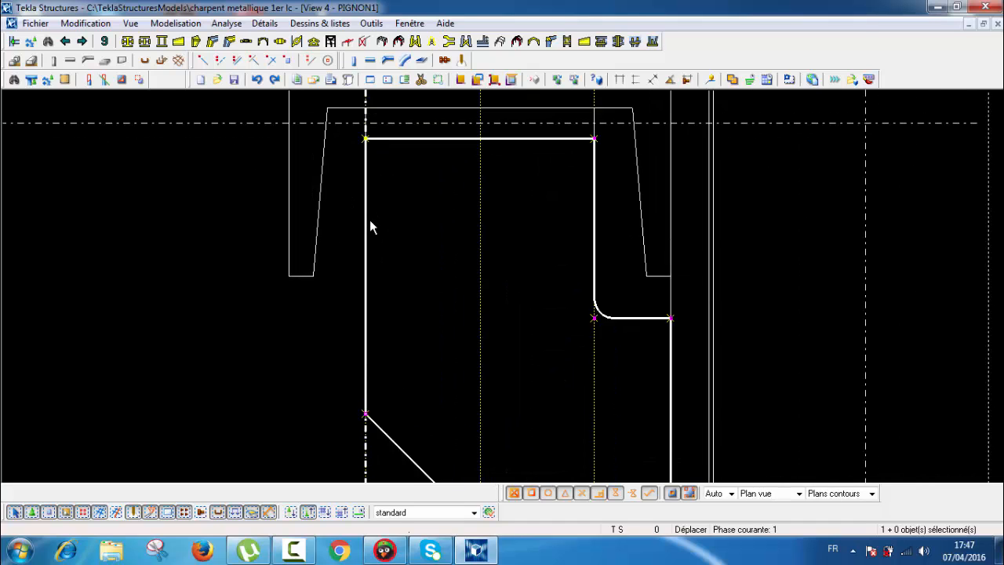
pyautogui.moveTo(471, 157); pyautogui.dragTo(486, 198, button='middle')
pyautogui.click(410, 23)
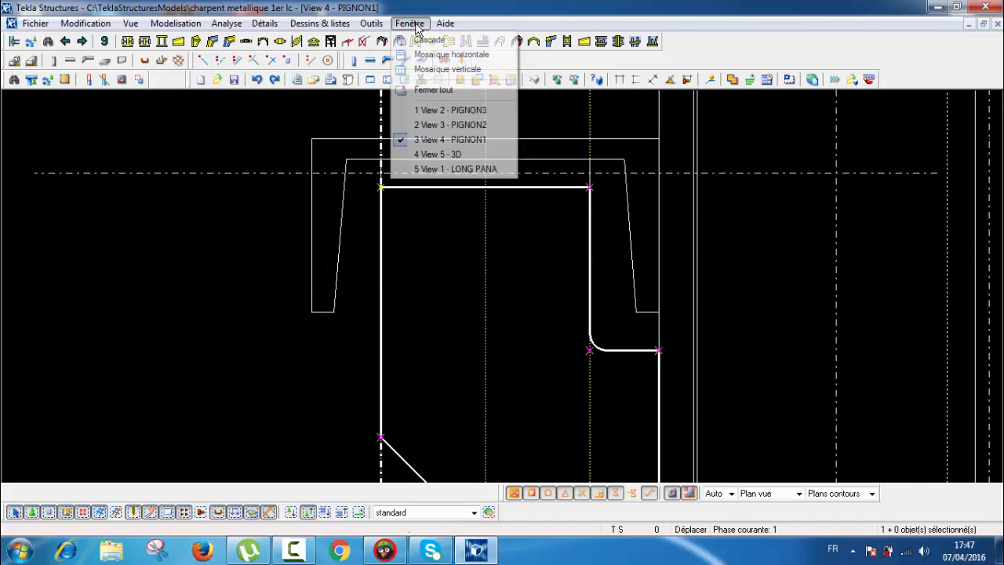
pyautogui.click(456, 172)
pyautogui.scroll(-2, 455, 180)
pyautogui.scroll(1, 463, 204)
pyautogui.scroll(-1, 491, 292)
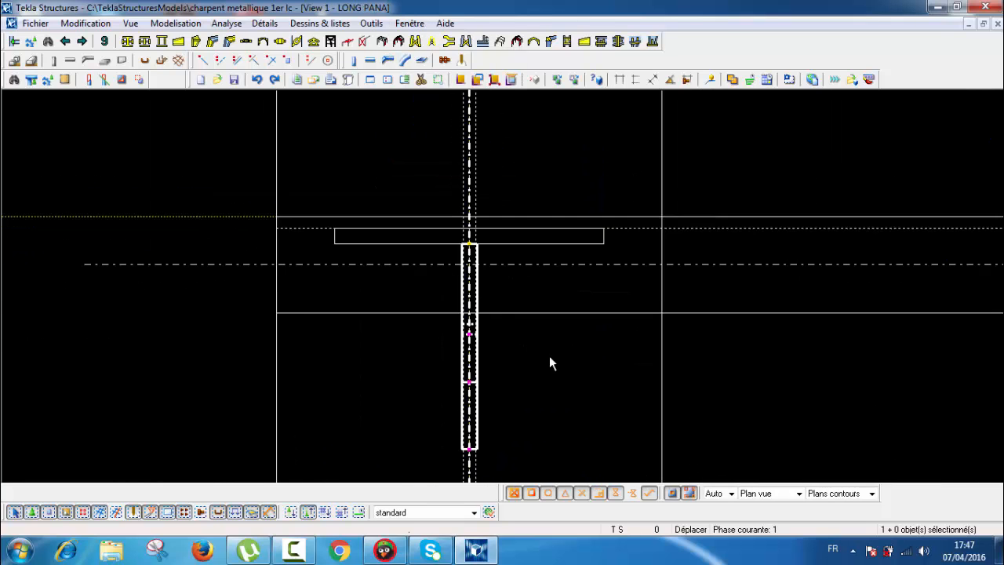
# Return to the 3D view and set the view rotation point on the gusset under the channel
pyautogui.moveTo(550, 357); pyautogui.dragTo(484, 285, button='middle')
pyautogui.scroll(5, 410, 385)
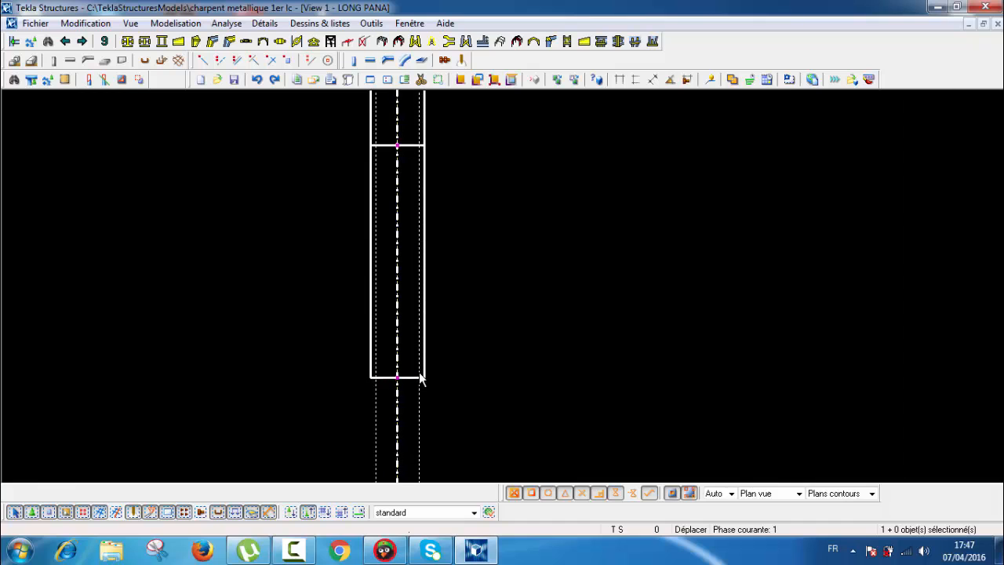
pyautogui.scroll(-4, 420, 379)
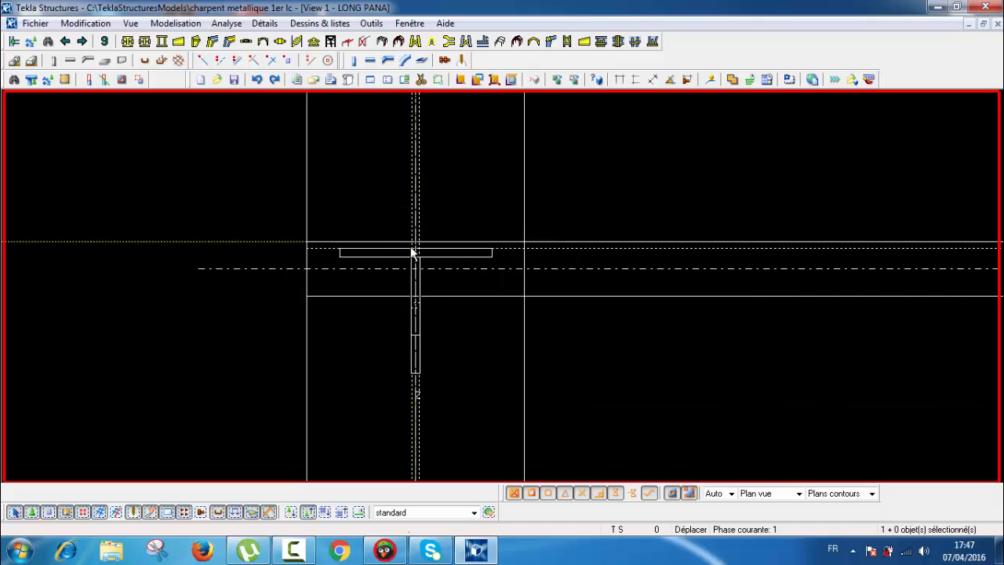
pyautogui.scroll(2, 424, 245)
pyautogui.click(409, 23)
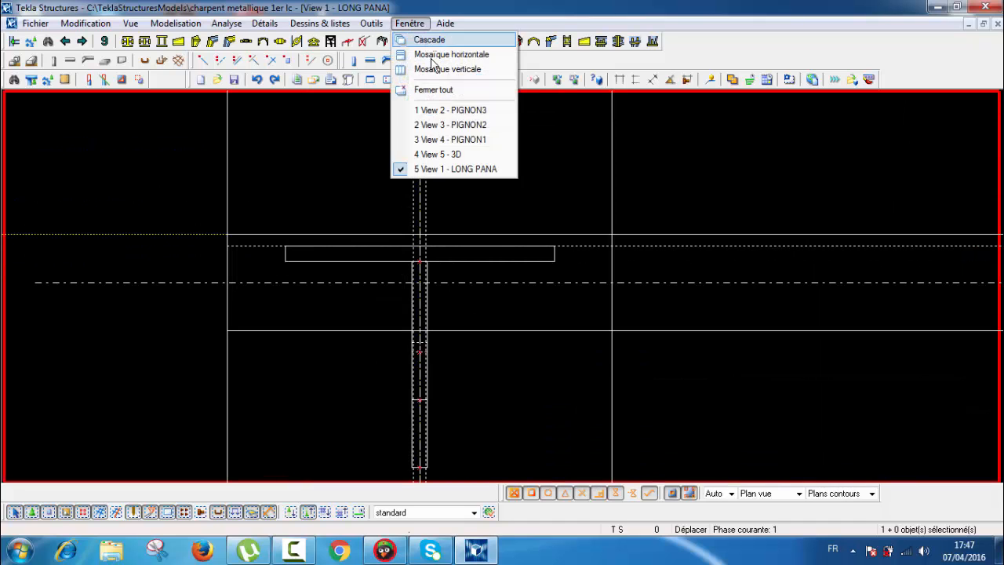
pyautogui.click(449, 154)
pyautogui.scroll(5, 364, 239)
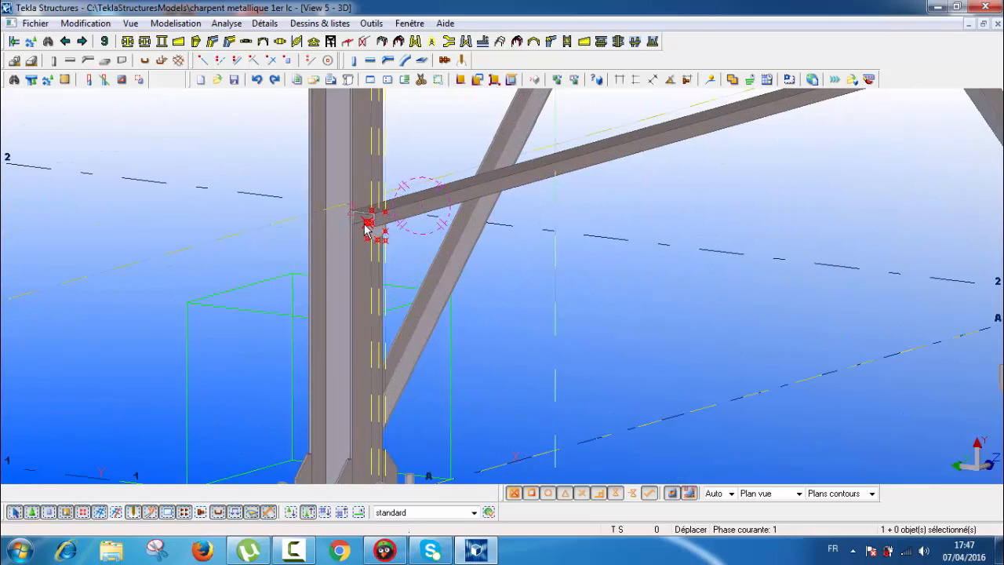
pyautogui.press('v')
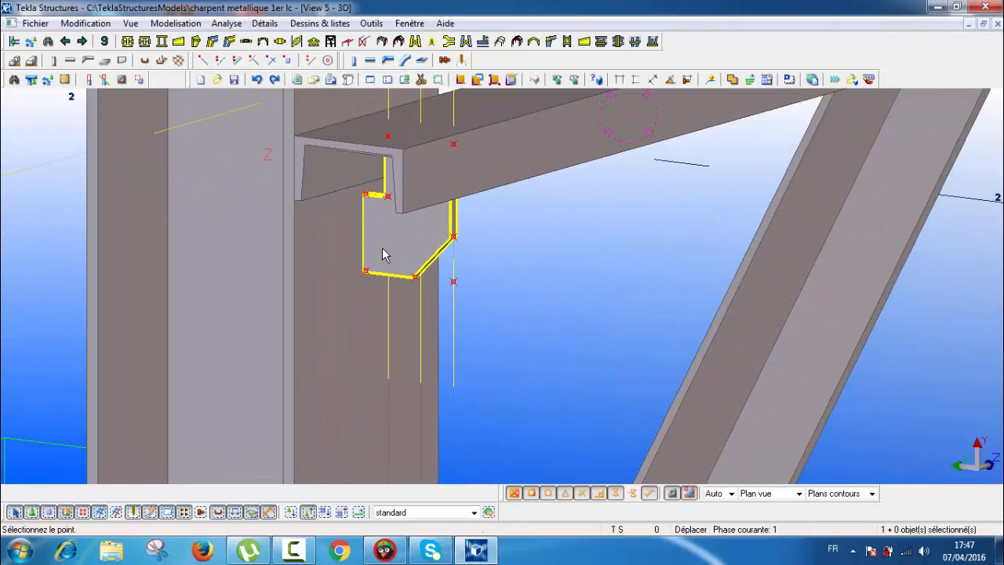
pyautogui.click(383, 249)
pyautogui.keyDown('ctrl'); pyautogui.moveTo(379, 273); pyautogui.dragTo(456, 293, button='middle'); pyautogui.keyUp('ctrl')
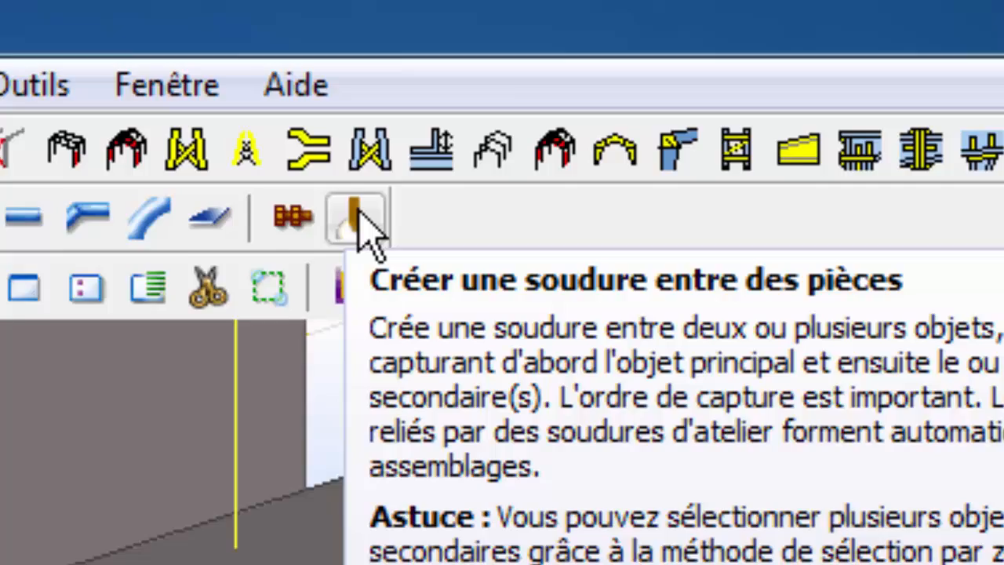
# Weld the gusset to the column, with the column as the main part and the gusset as the secondary part
pyautogui.click(354, 216)
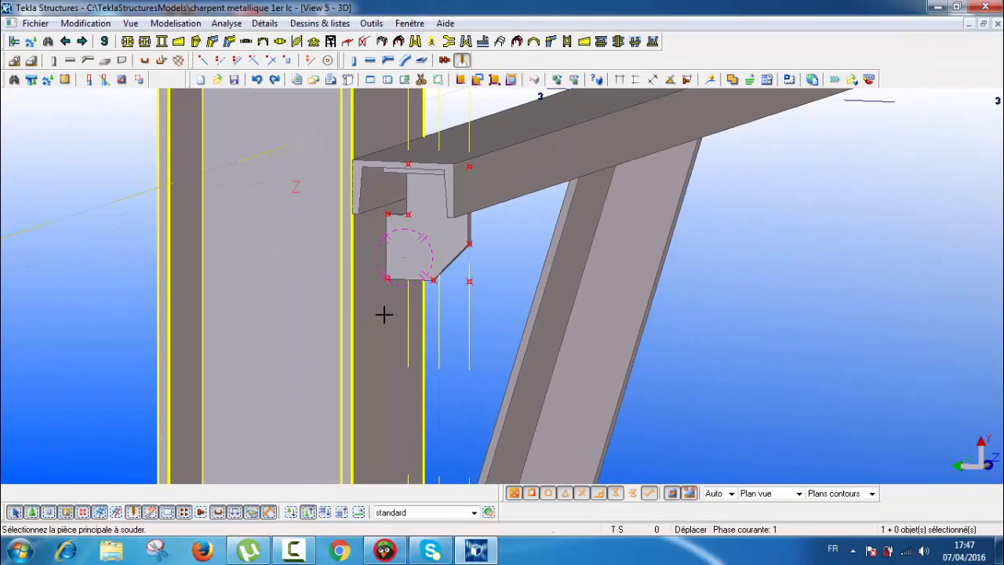
pyautogui.click(364, 310)
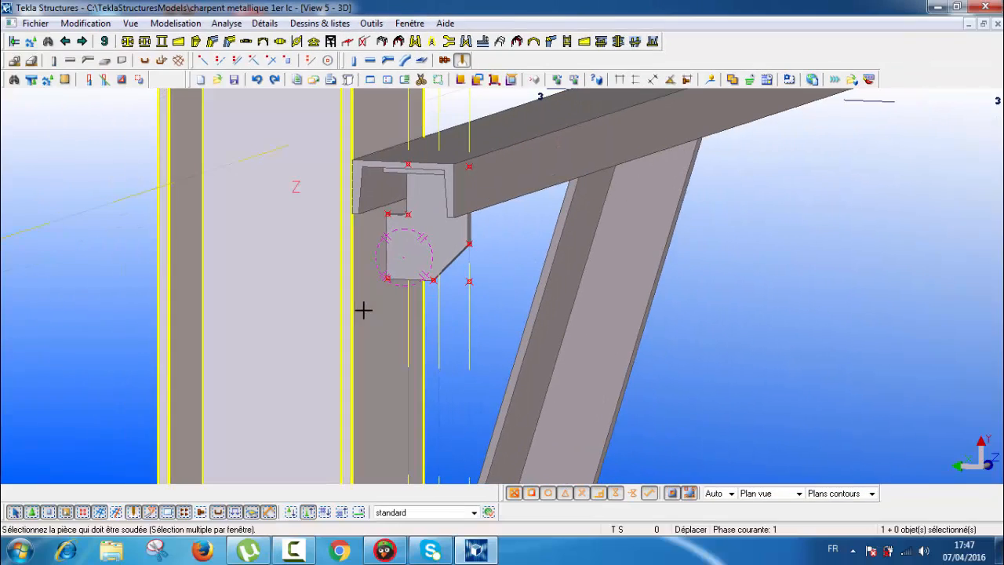
pyautogui.scroll(1, 505, 230)
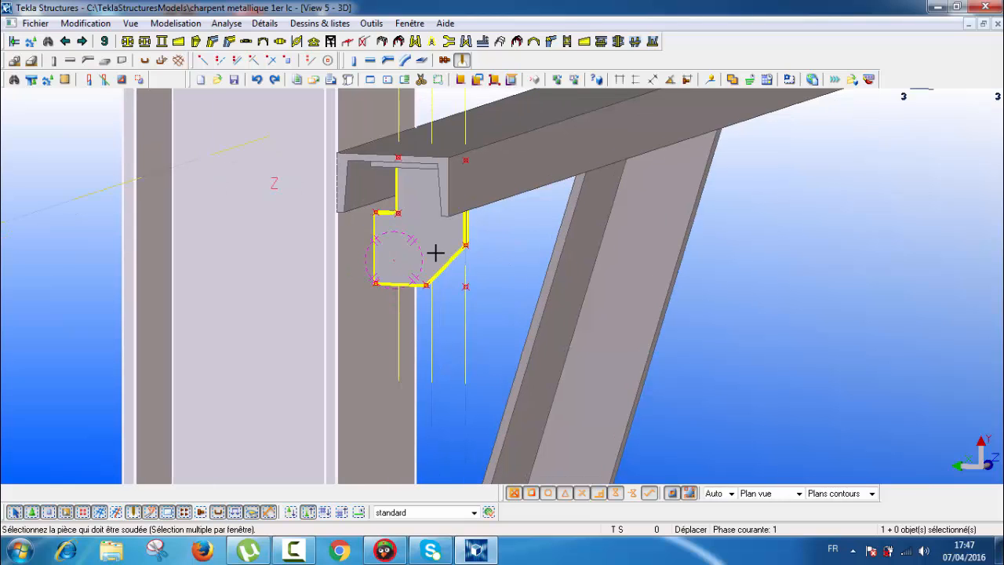
pyautogui.click(437, 252)
# Weld the horizontal plate under the channel's web to the column, with the column as the main part, and end the weld command
pyautogui.scroll(-1, 531, 251)
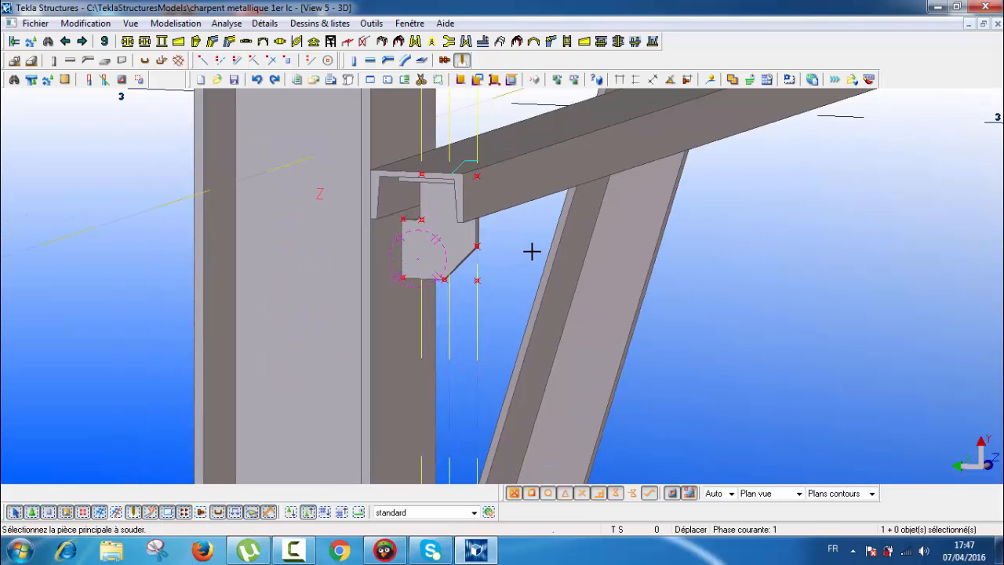
pyautogui.keyDown('ctrl'); pyautogui.moveTo(466, 282); pyautogui.dragTo(471, 283, button='middle'); pyautogui.keyUp('ctrl')
pyautogui.scroll(3, 442, 245)
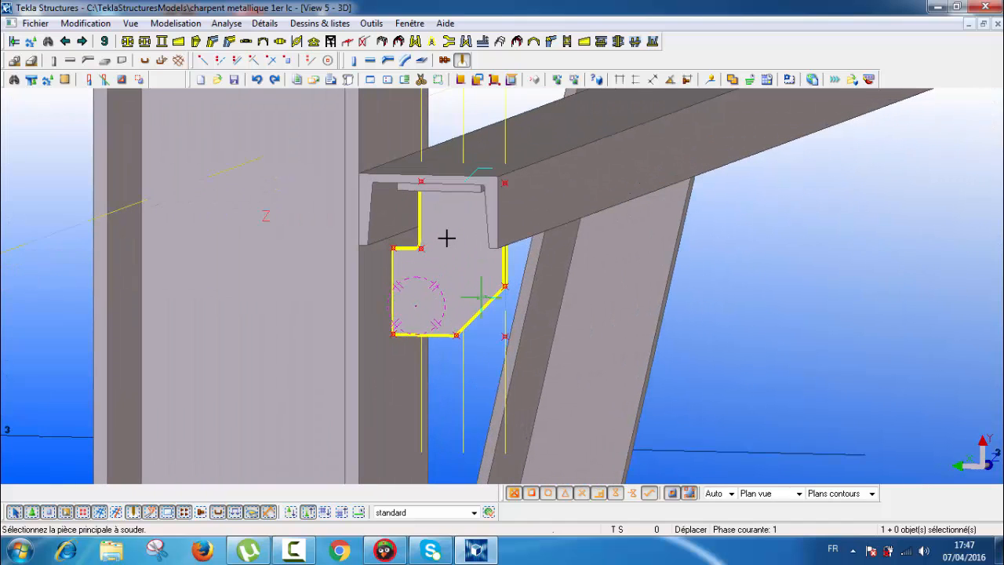
pyautogui.scroll(-3, 447, 238)
pyautogui.keyDown('ctrl'); pyautogui.moveTo(468, 276); pyautogui.dragTo(481, 259, button='middle'); pyautogui.keyUp('ctrl')
pyautogui.scroll(5, 481, 259)
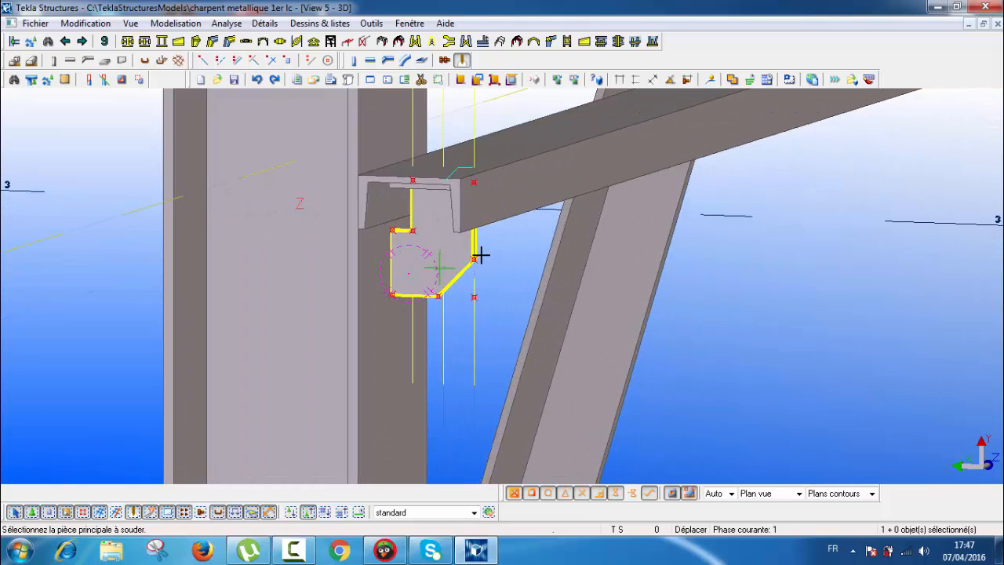
pyautogui.scroll(-7, 481, 255)
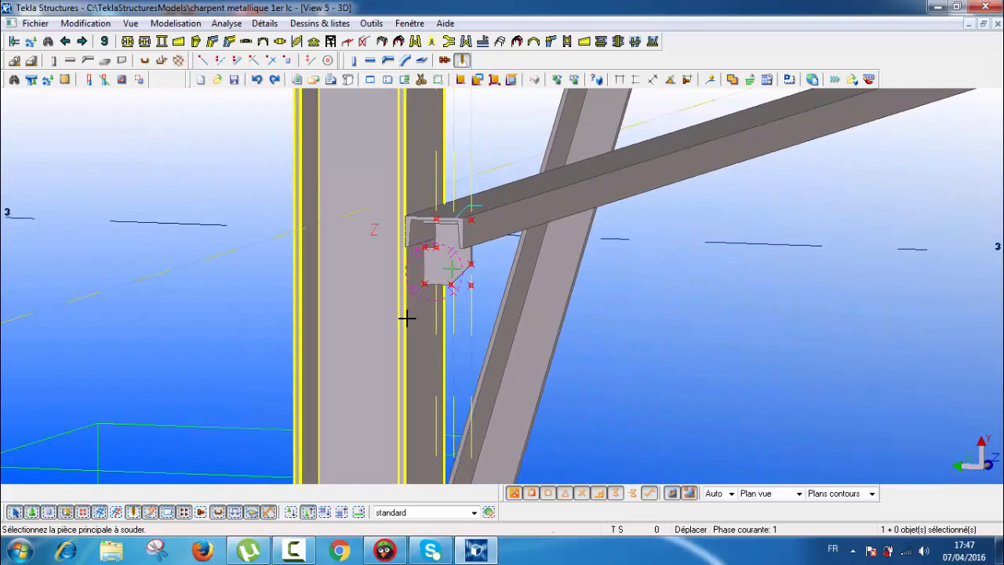
pyautogui.click(407, 318)
pyautogui.scroll(5, 449, 228)
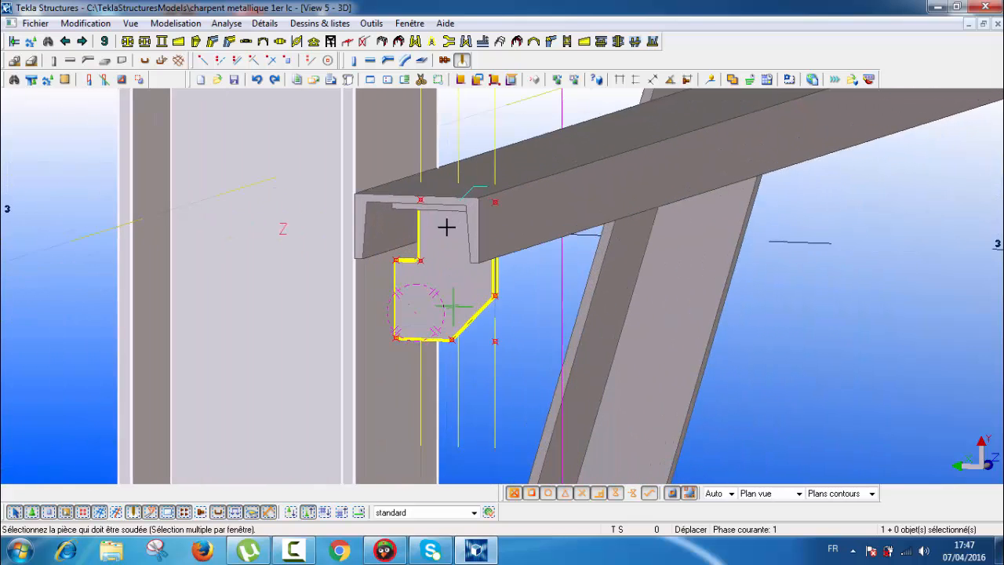
pyautogui.click(447, 202)
pyautogui.scroll(-5, 448, 201)
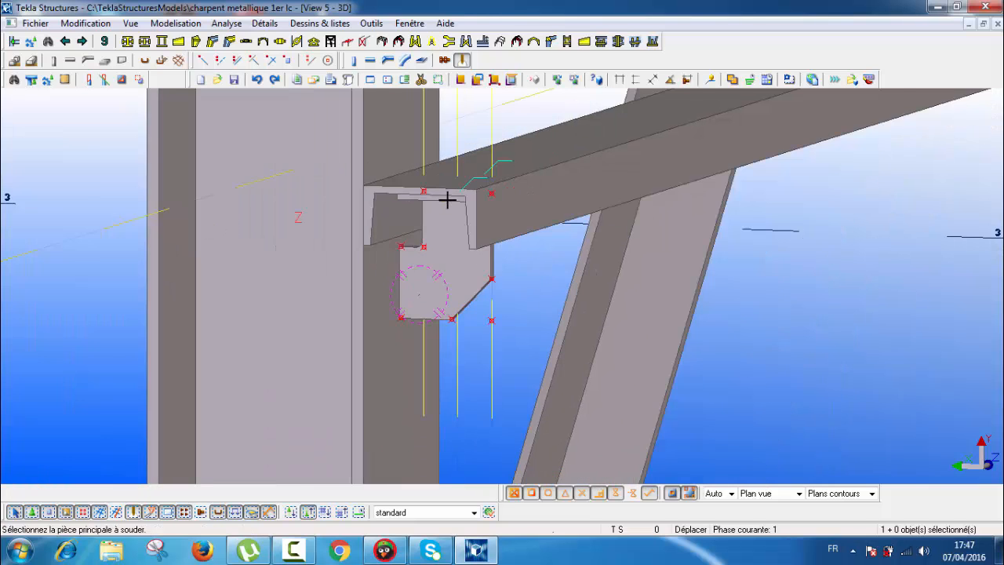
pyautogui.scroll(-5, 498, 279)
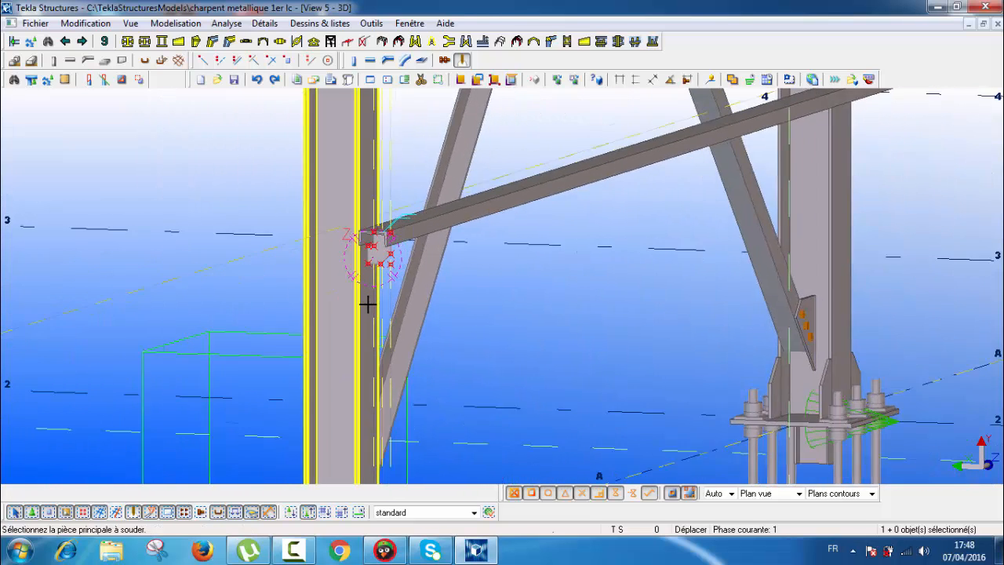
pyautogui.scroll(4, 368, 303)
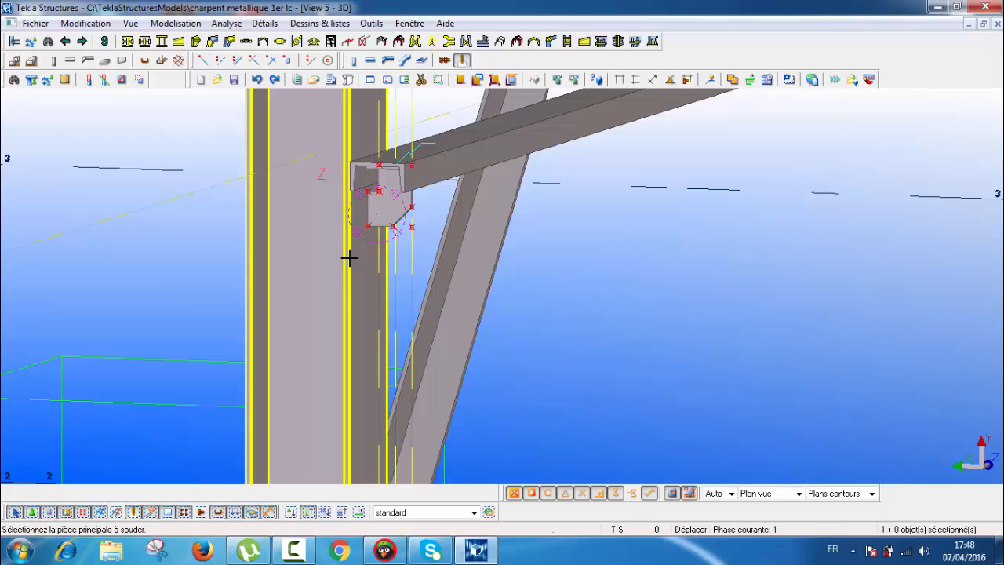
pyautogui.press('Escape')
# Display the LONG PANA view and set the work plane parallel to its view plane
pyautogui.scroll(-4, 351, 257)
pyautogui.keyDown('ctrl'); pyautogui.moveTo(353, 259); pyautogui.dragTo(555, 313, button='middle'); pyautogui.keyUp('ctrl')
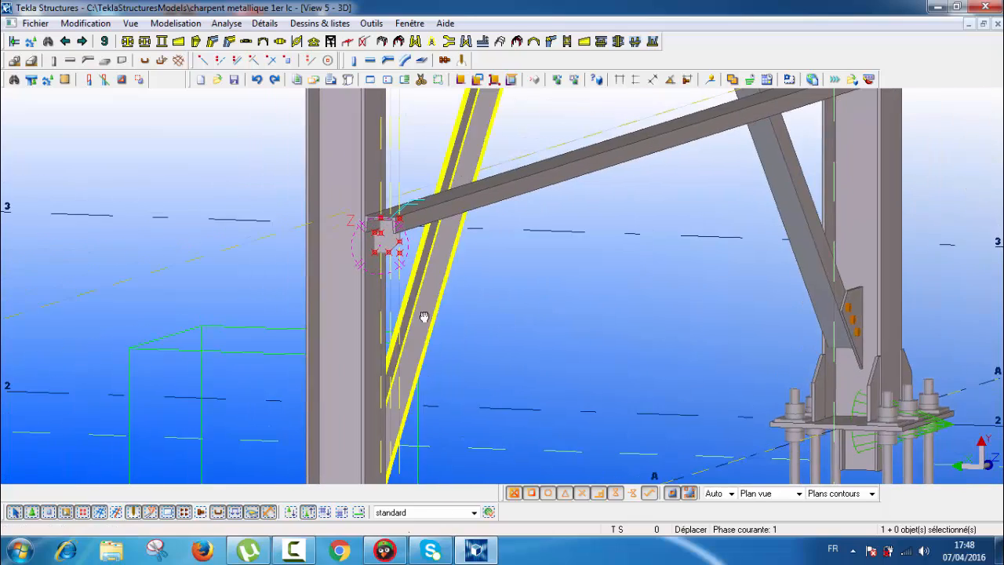
pyautogui.keyDown('ctrl'); pyautogui.moveTo(424, 319); pyautogui.dragTo(439, 112, button='middle'); pyautogui.keyUp('ctrl')
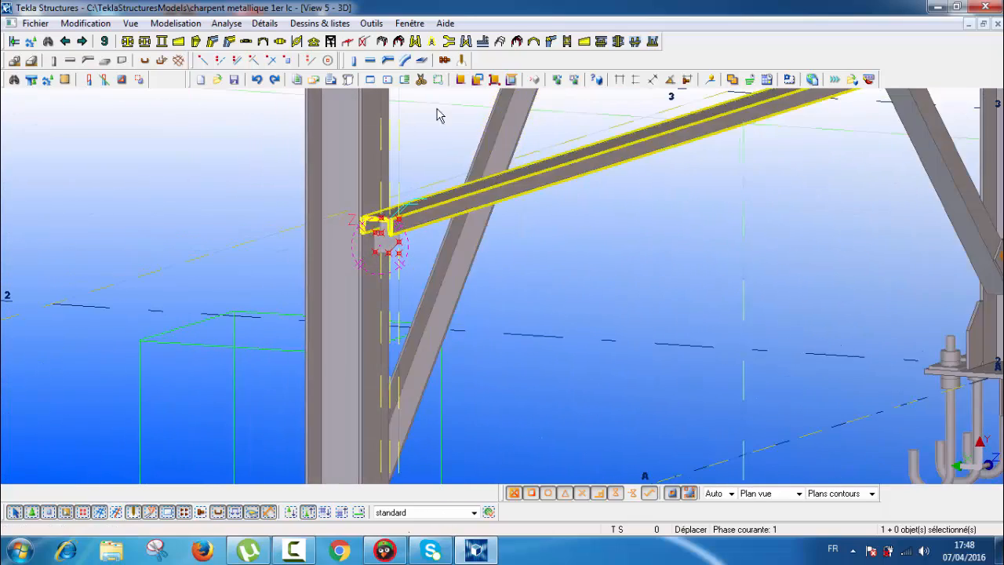
pyautogui.click(410, 23)
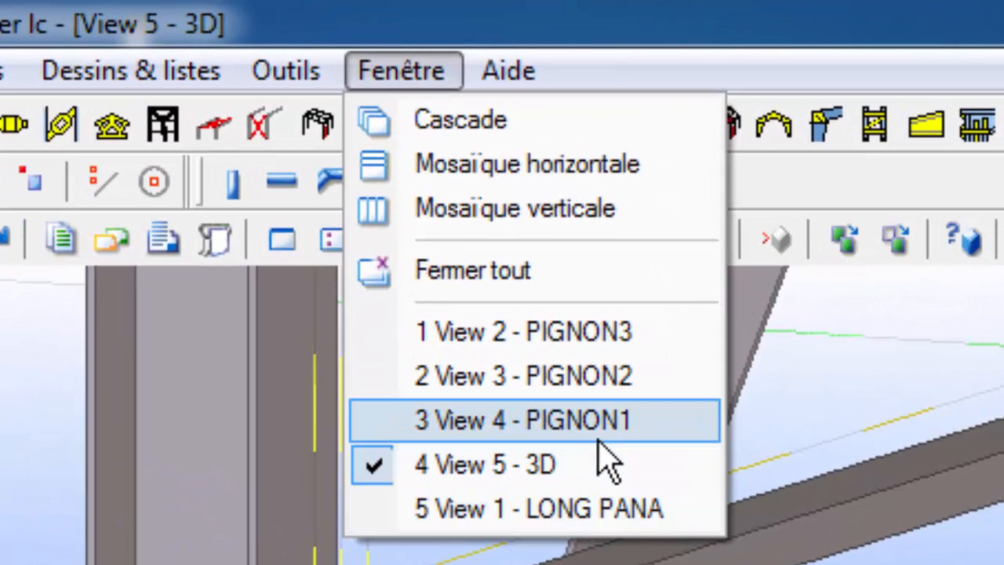
pyautogui.click(602, 509)
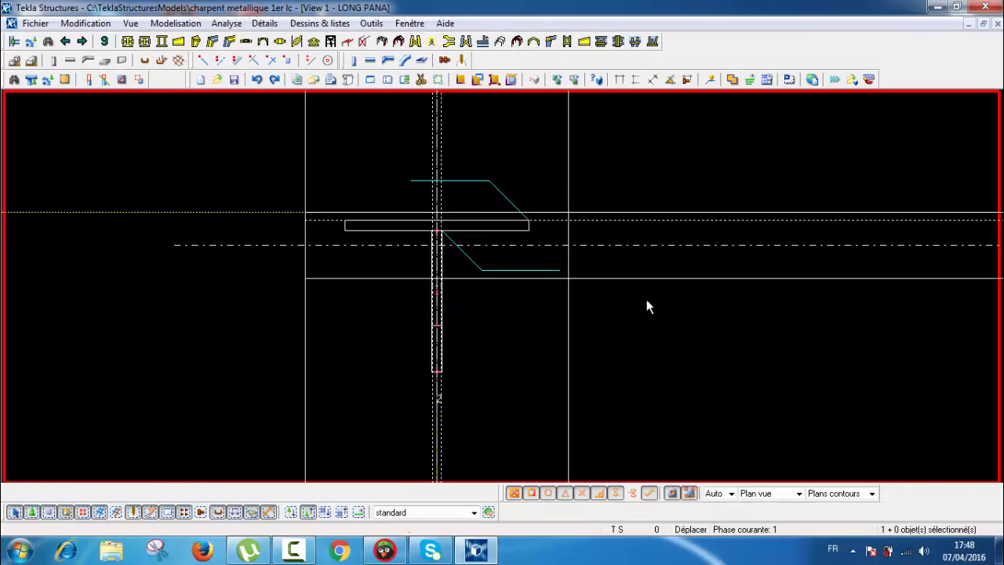
pyautogui.moveTo(647, 301); pyautogui.dragTo(630, 287, button='middle')
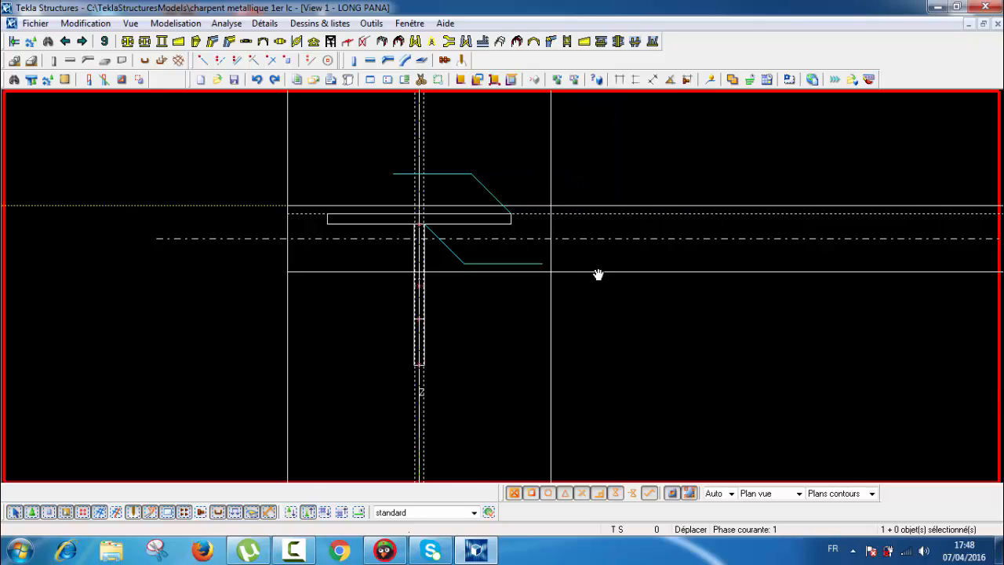
pyautogui.scroll(2, 451, 218)
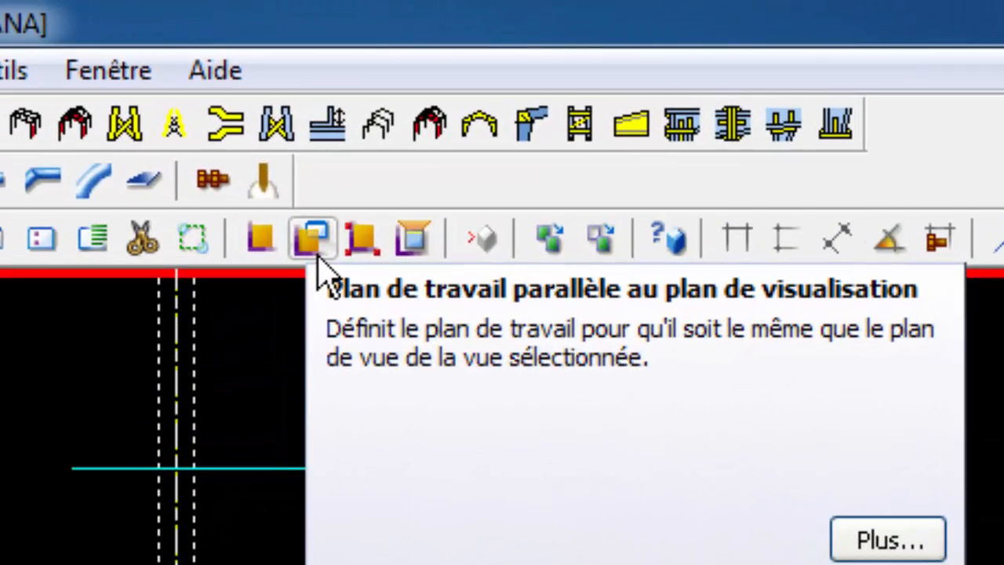
pyautogui.click(317, 255)
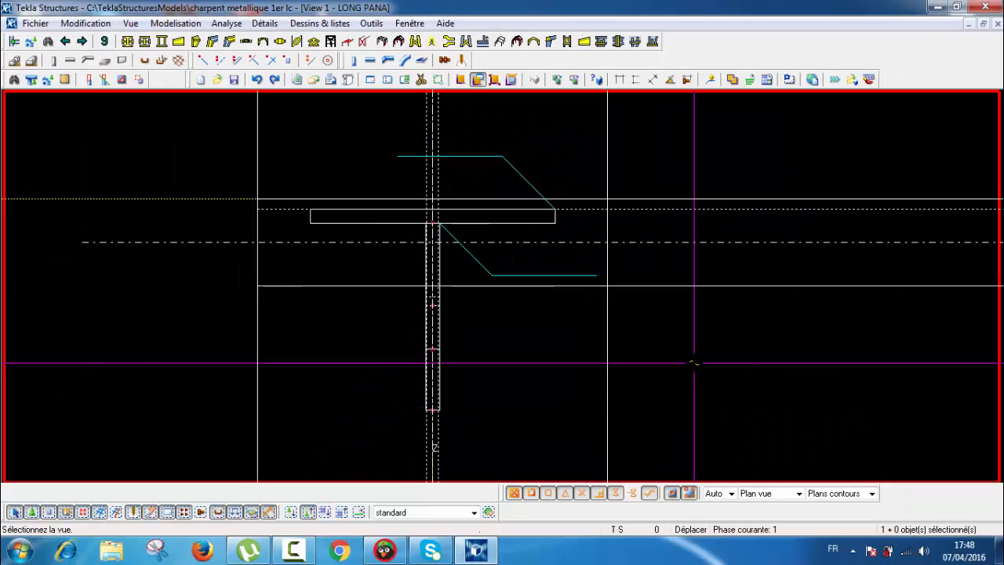
pyautogui.click(695, 364)
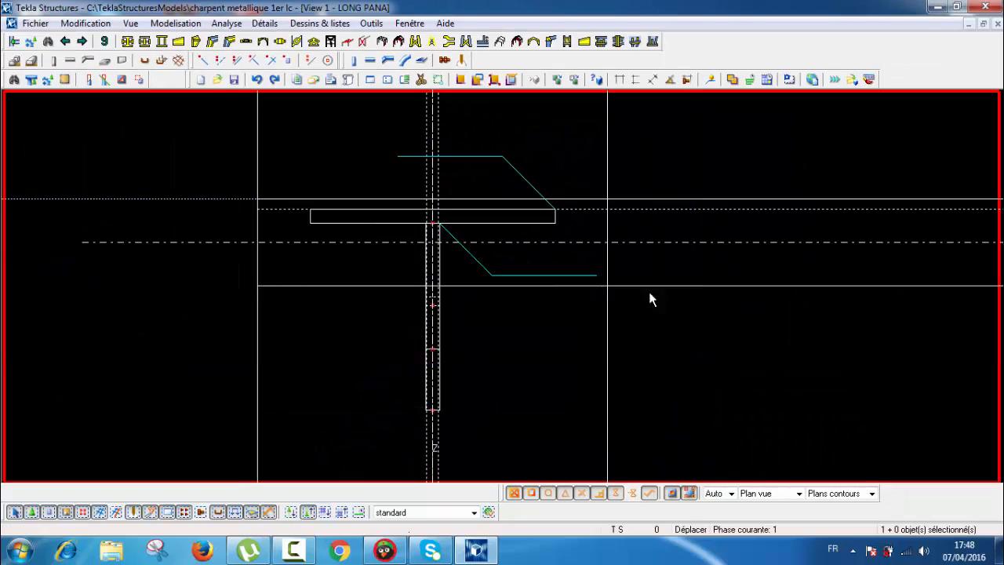
pyautogui.scroll(2, 473, 207)
pyautogui.scroll(-3, 697, 341)
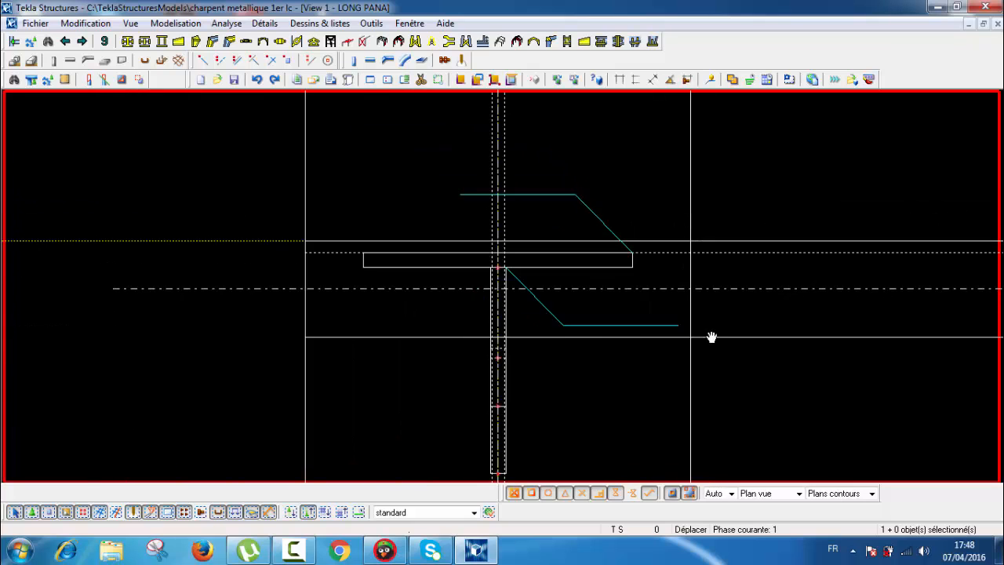
pyautogui.moveTo(711, 338); pyautogui.dragTo(638, 253, button='middle')
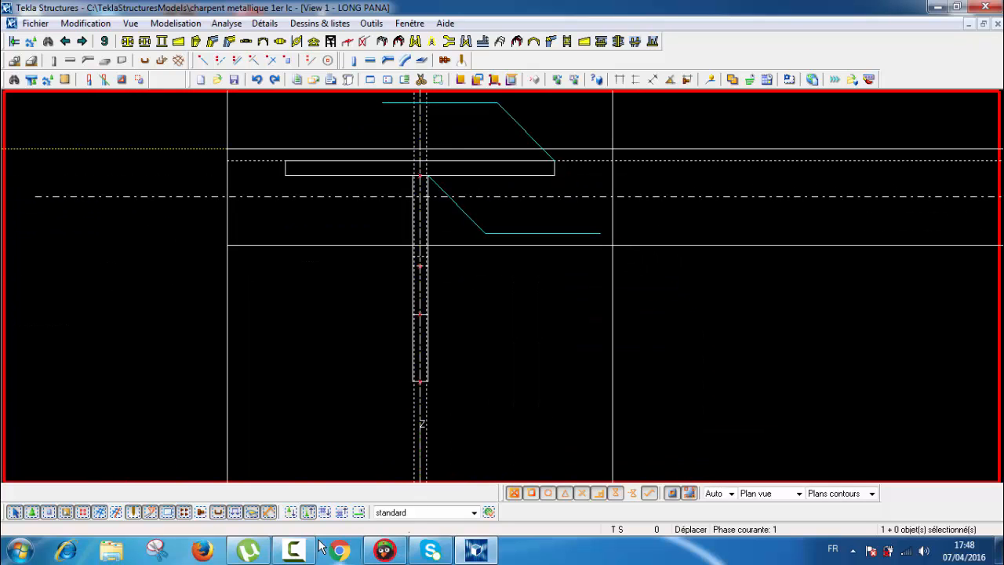
pyautogui.click(293, 551)
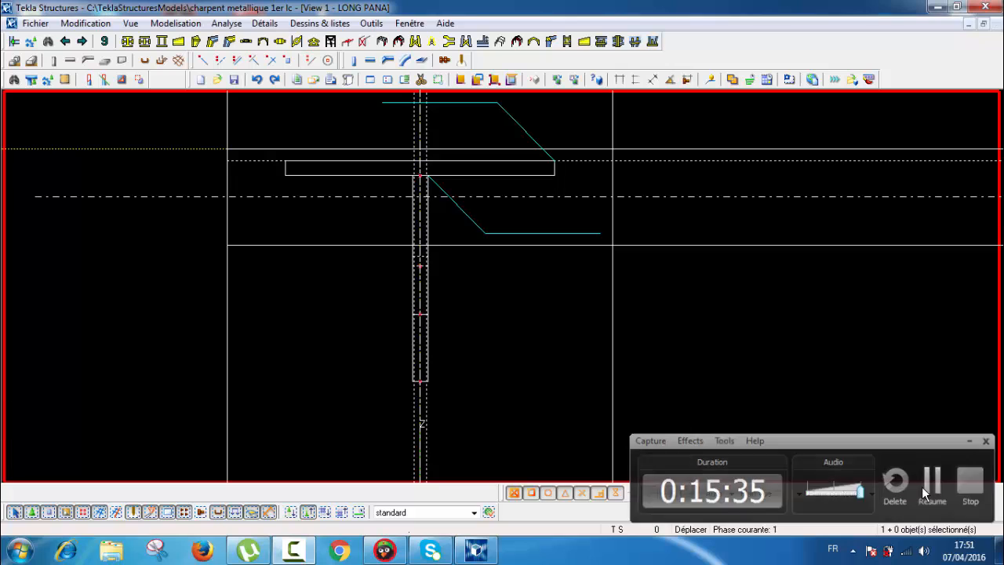
pyautogui.click(927, 485)
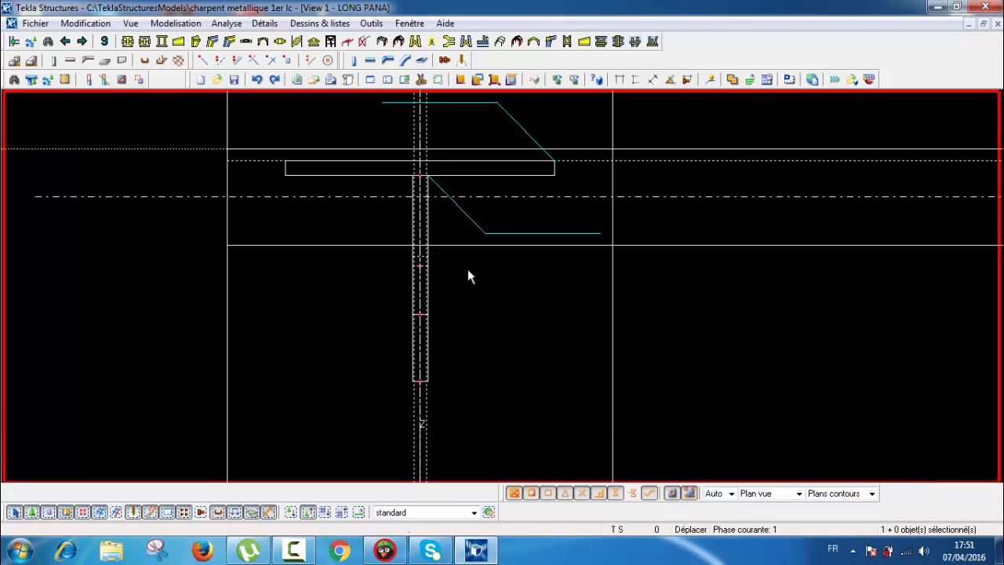
# Start a bolt group with the channel as the main part and the horizontal plate as the part to bolt
pyautogui.scroll(-6, 511, 318)
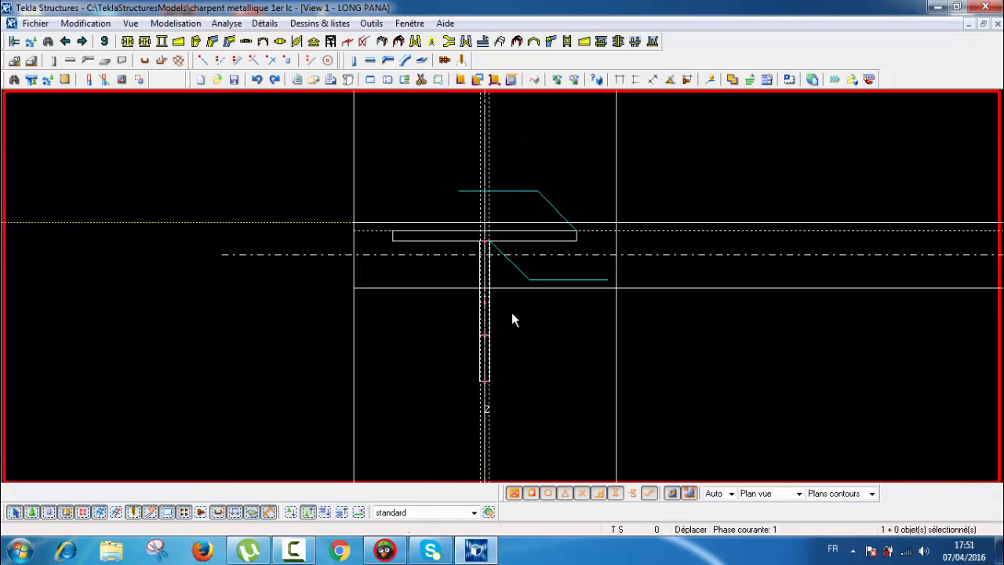
pyautogui.scroll(6, 518, 318)
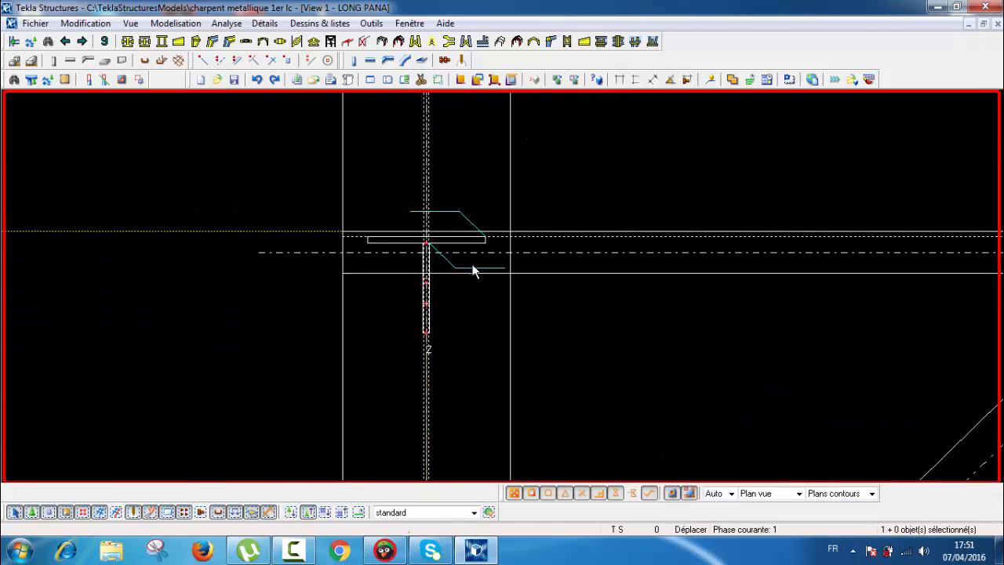
pyautogui.moveTo(499, 291); pyautogui.dragTo(505, 265, button='middle')
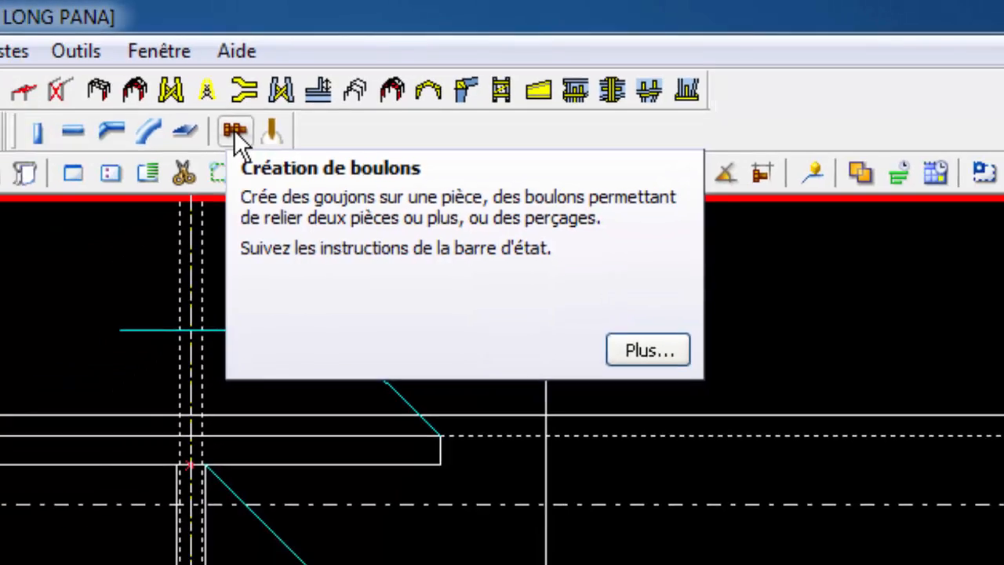
pyautogui.click(158, 156)
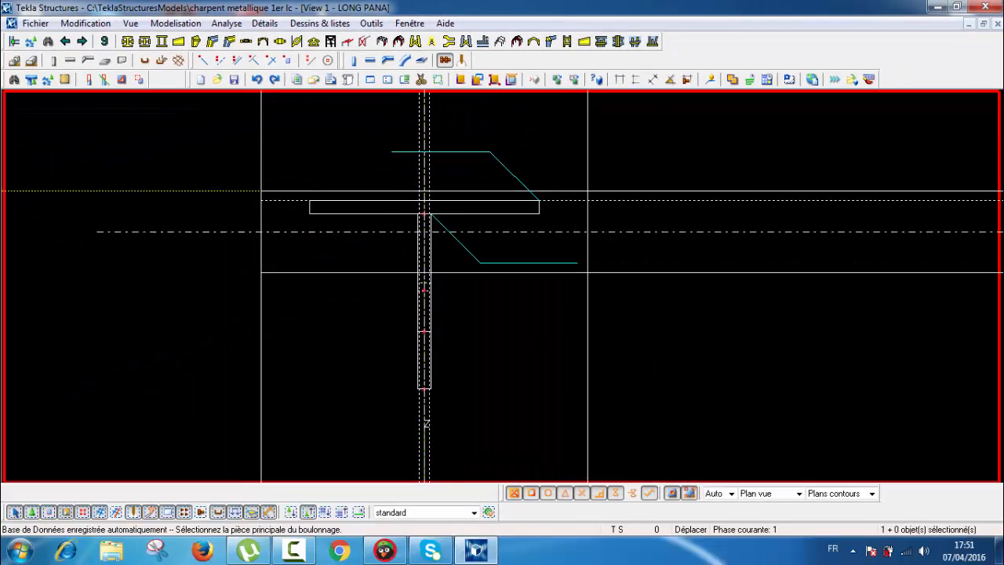
pyautogui.scroll(3, 660, 240)
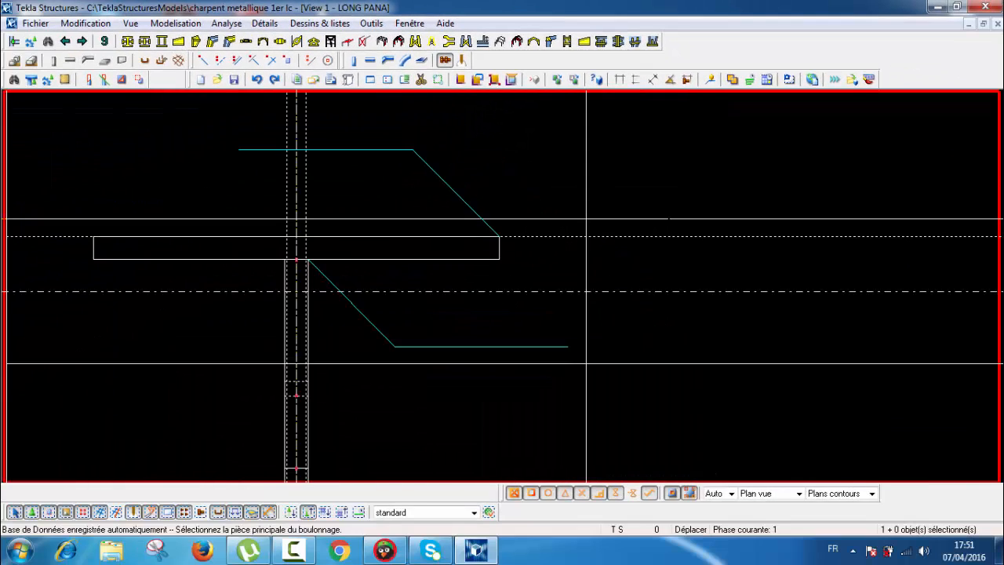
pyautogui.moveTo(502, 287); pyautogui.dragTo(581, 284, button='middle')
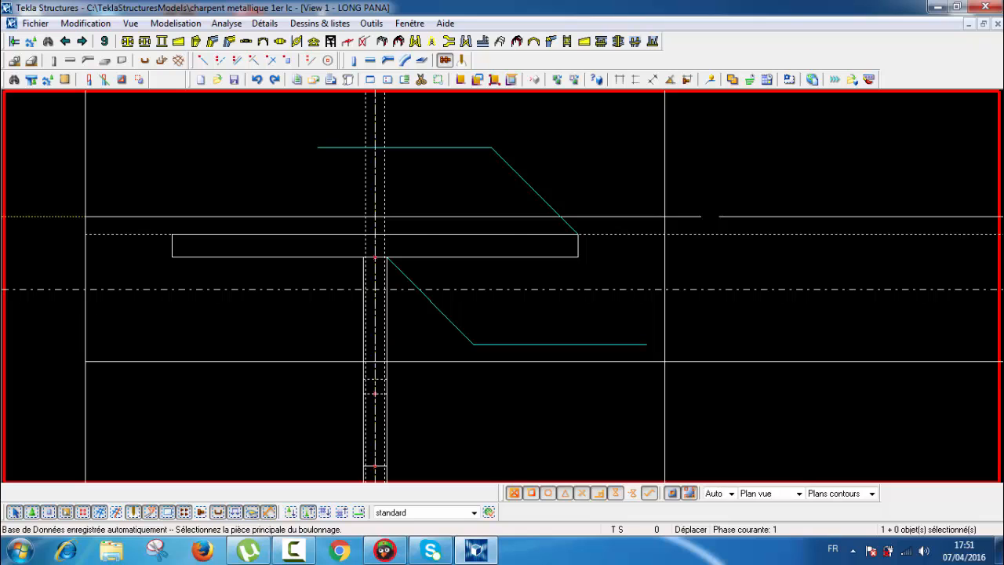
pyautogui.click(710, 217)
pyautogui.scroll(4, 600, 263)
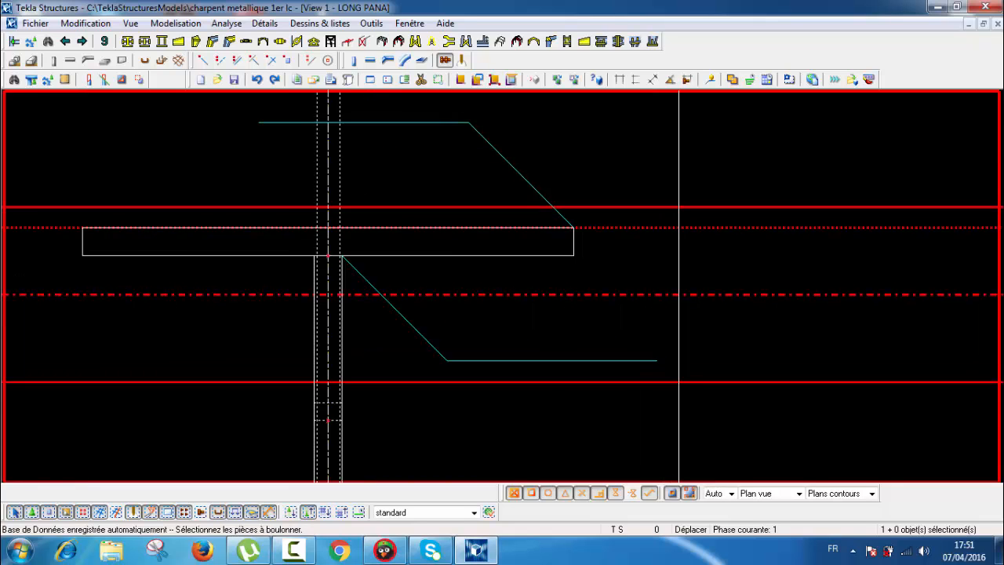
pyautogui.scroll(-4, 593, 263)
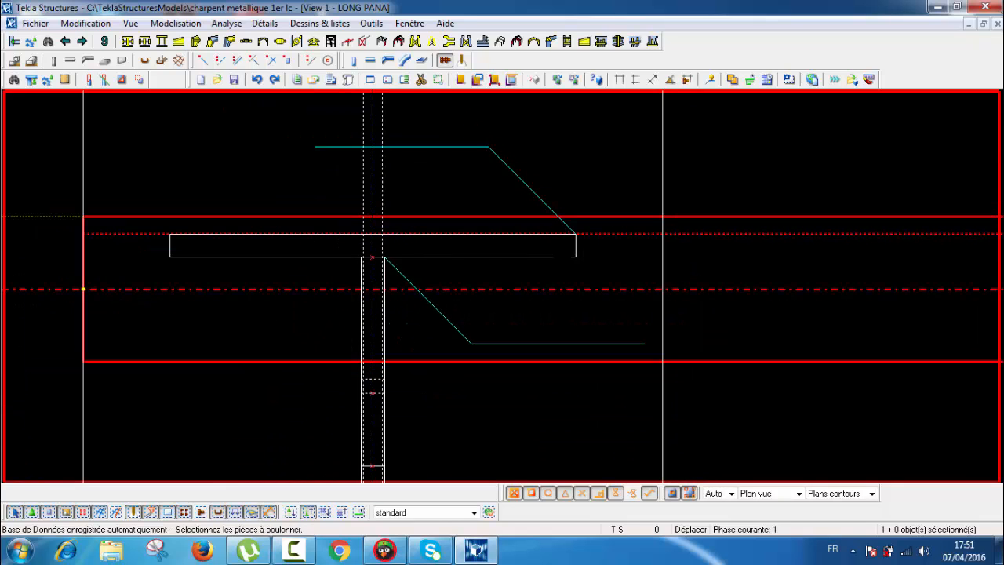
pyautogui.click(563, 257)
pyautogui.middleClick(648, 261)
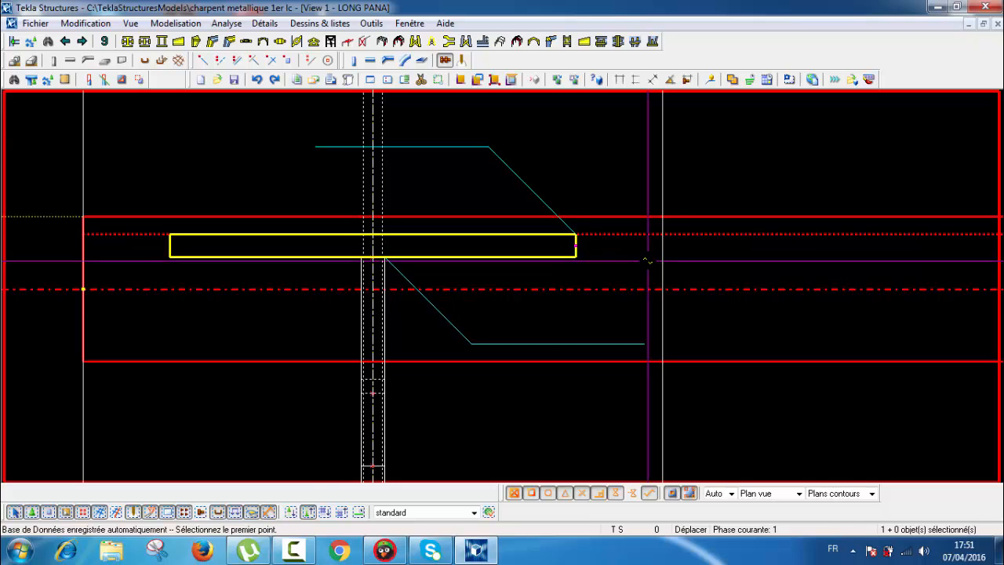
# Place the bolt group along the horizontal plate's top edge, from its right corner to its left corner
pyautogui.scroll(1, 590, 230)
pyautogui.click(572, 234)
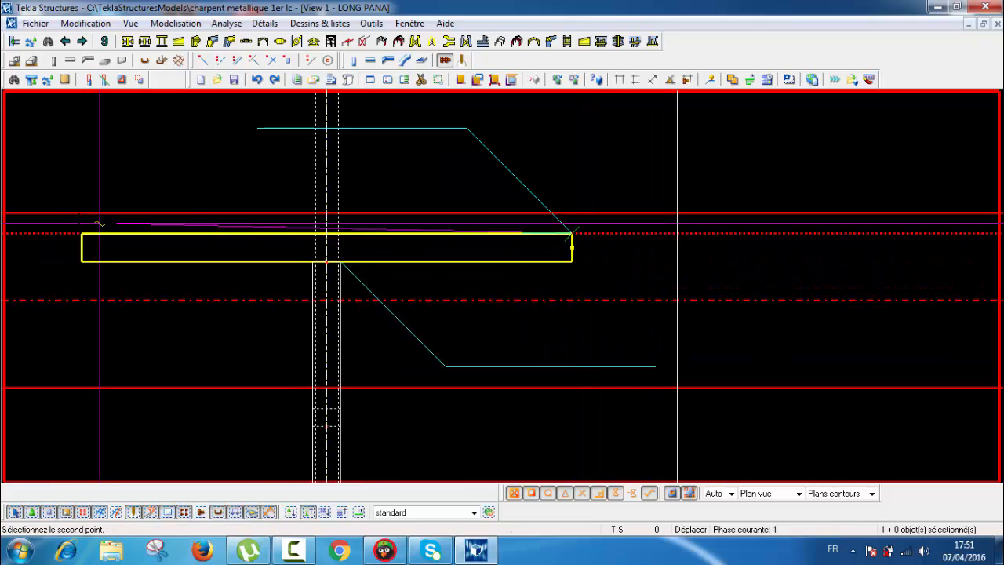
pyautogui.click(82, 234)
pyautogui.scroll(-3, 400, 260)
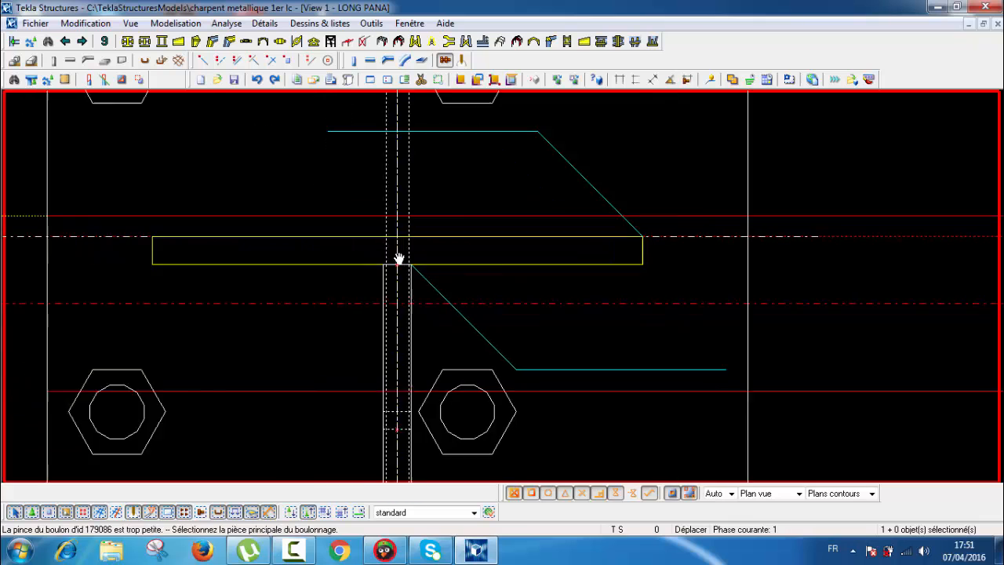
pyautogui.moveTo(352, 180); pyautogui.dragTo(644, 239, button='middle')
pyautogui.scroll(-1, 645, 239)
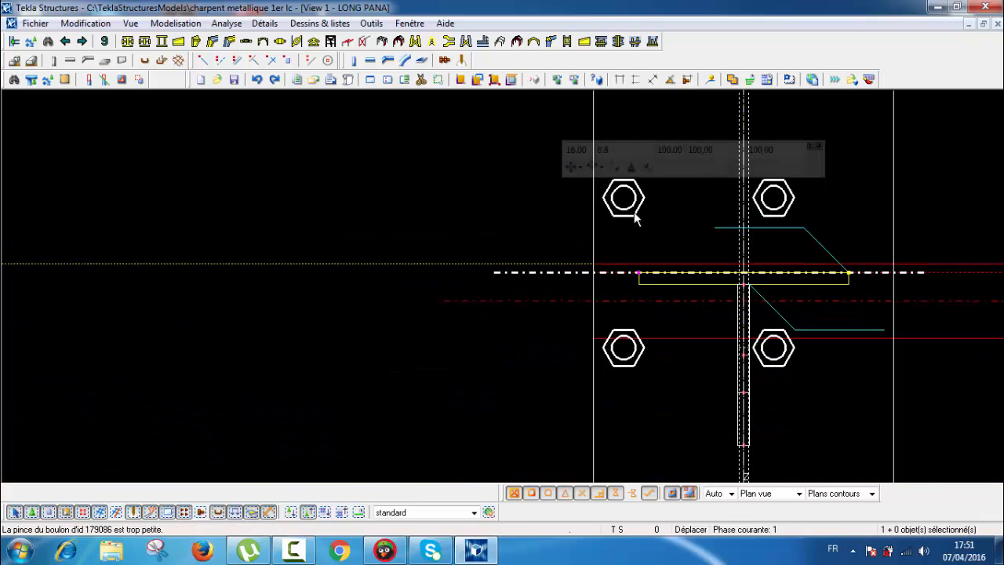
# Set the bolt group's rotation to Haut and apply it
pyautogui.doubleClick(634, 218)
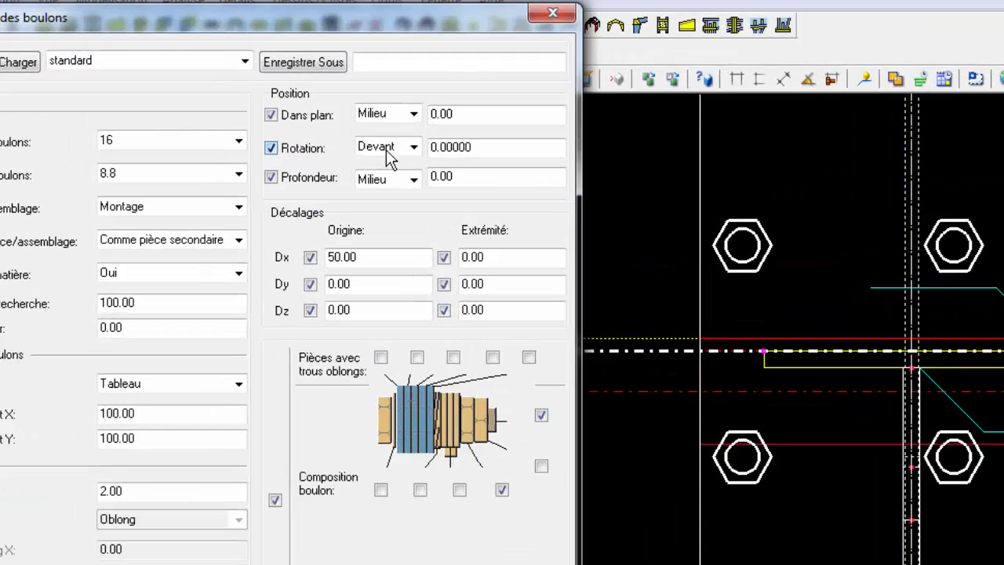
pyautogui.click(390, 128)
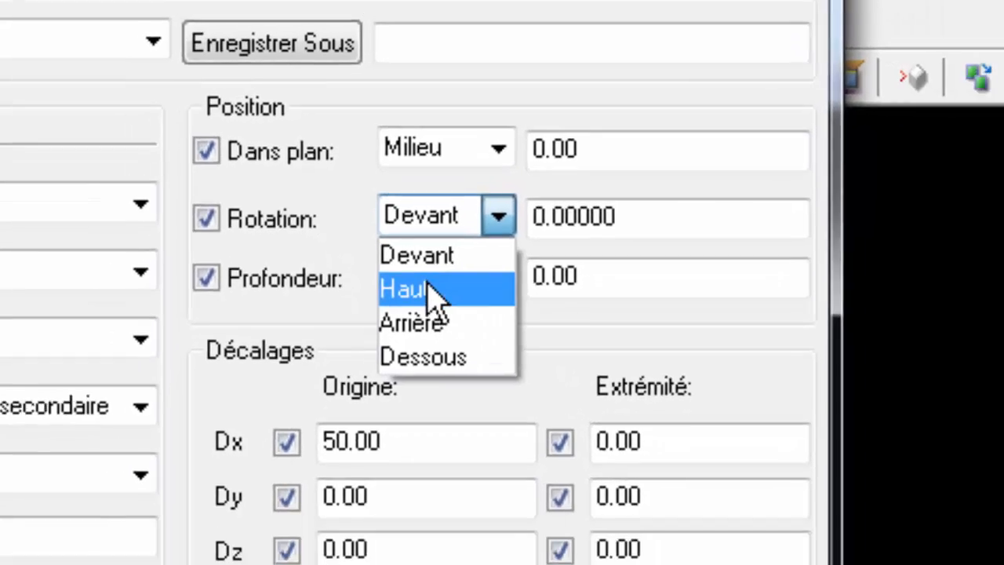
pyautogui.click(419, 330)
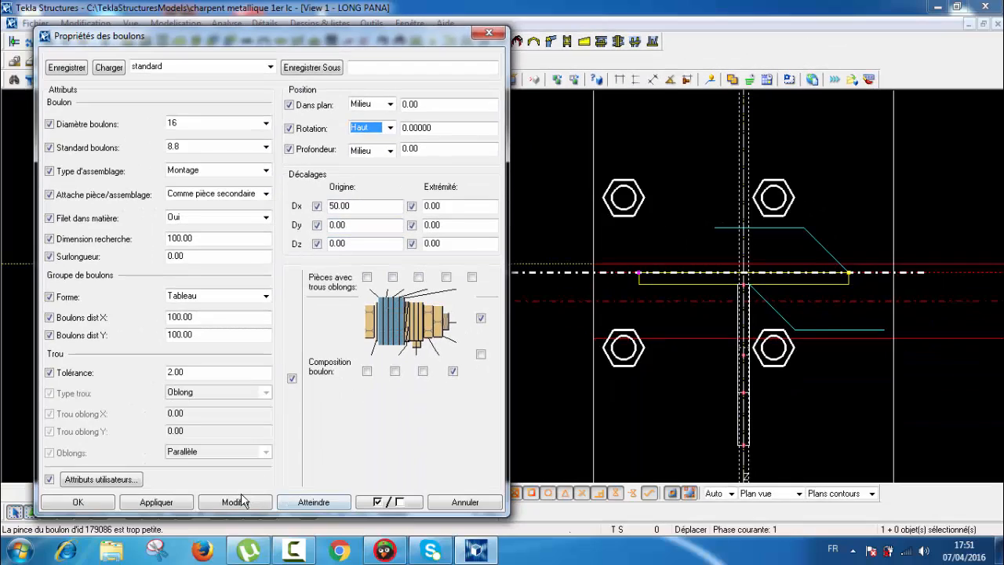
pyautogui.click(238, 502)
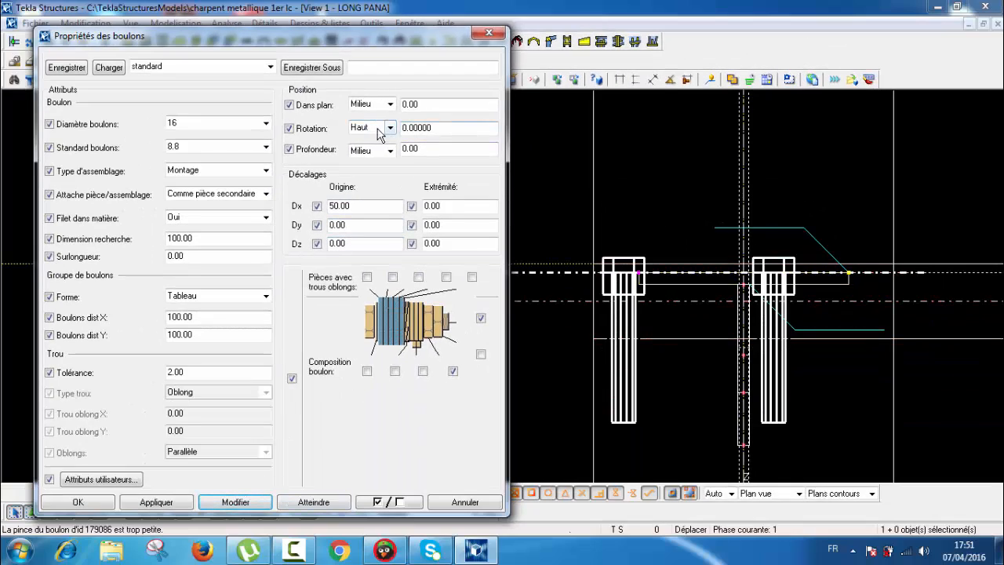
# Set the bolt group's origin Dx offset to 0 and apply it
pyautogui.doubleClick(339, 206)
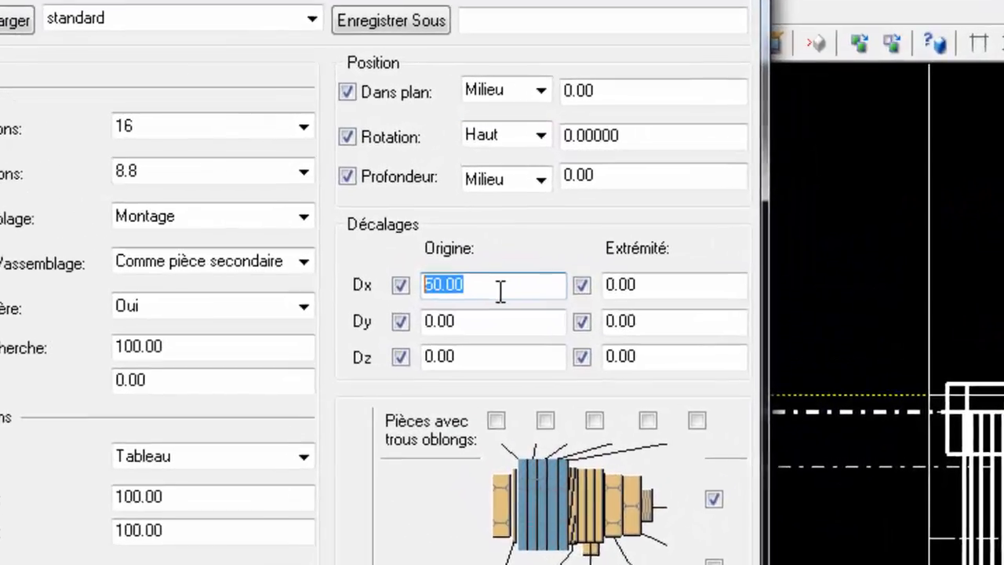
pyautogui.write('0')
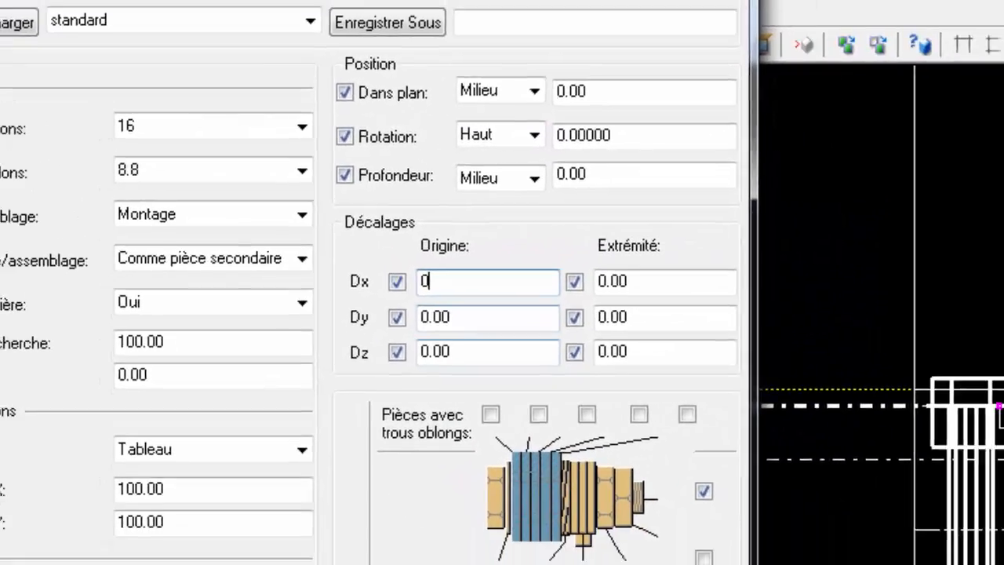
pyautogui.click(236, 503)
pyautogui.moveTo(805, 307); pyautogui.dragTo(801, 257, button='middle')
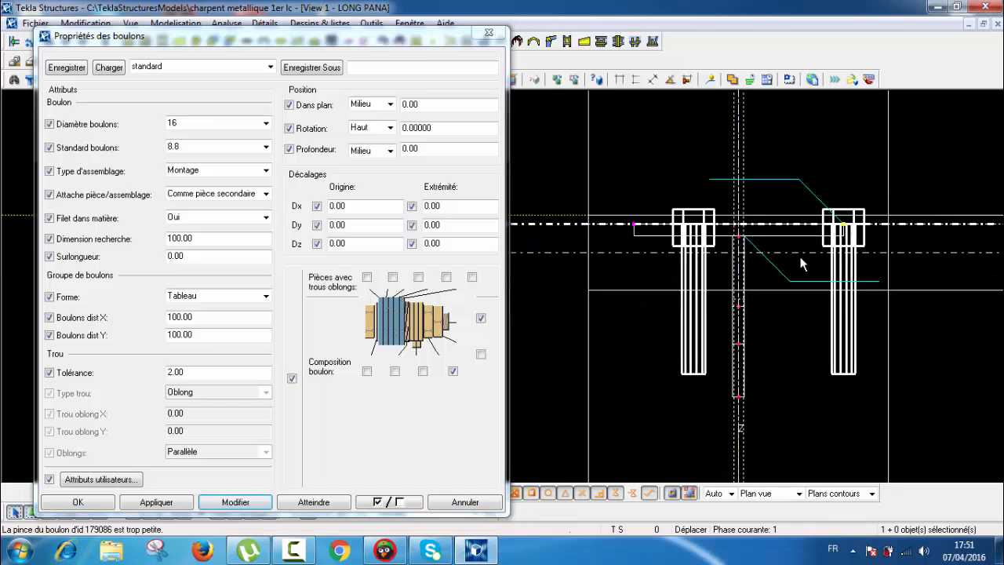
# Set the bolt spacing to 70 in X and 0 in Y, apply it and close the bolt properties
pyautogui.scroll(3, 801, 257)
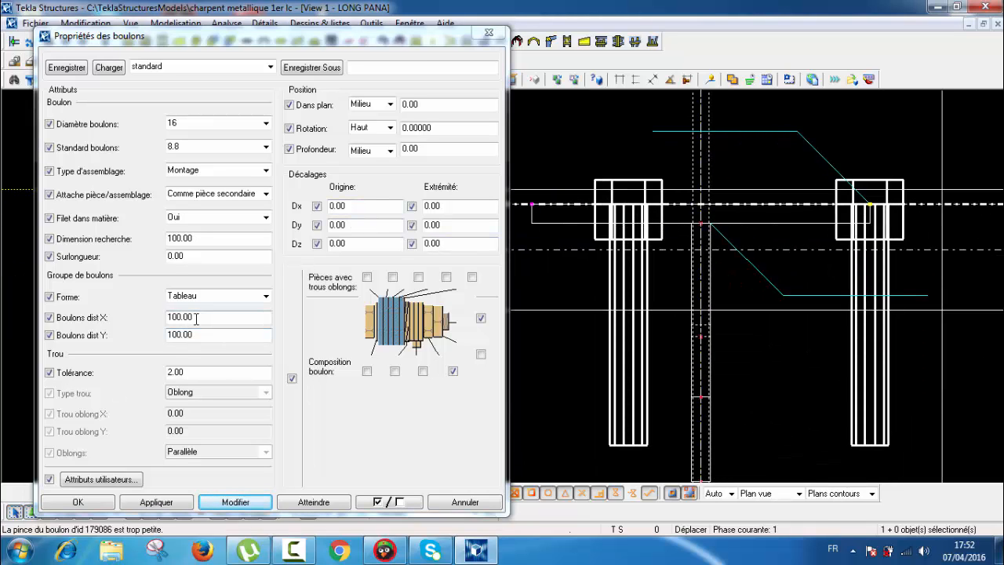
pyautogui.moveTo(202, 335); pyautogui.dragTo(120, 334)
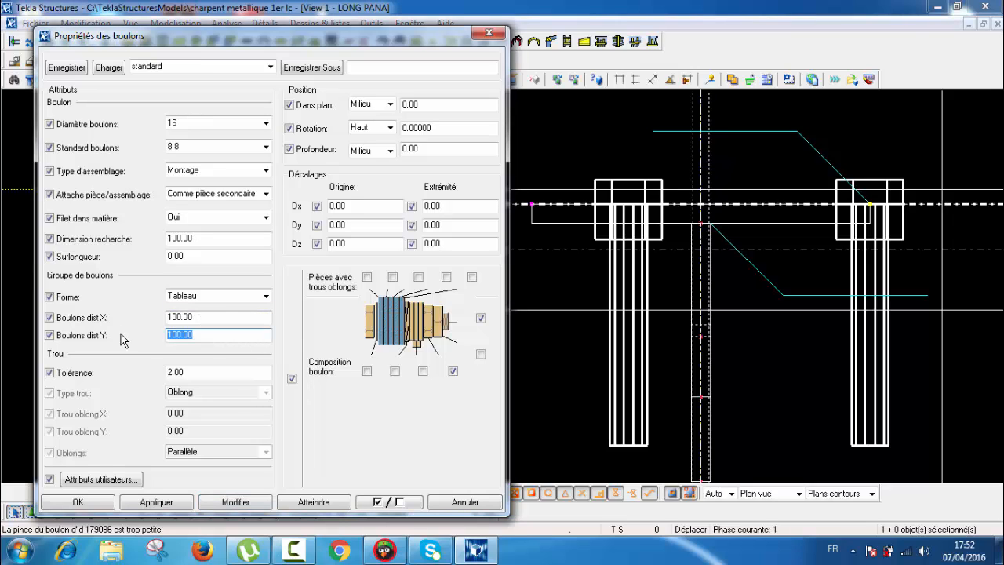
pyautogui.write('0')
pyautogui.click(235, 502)
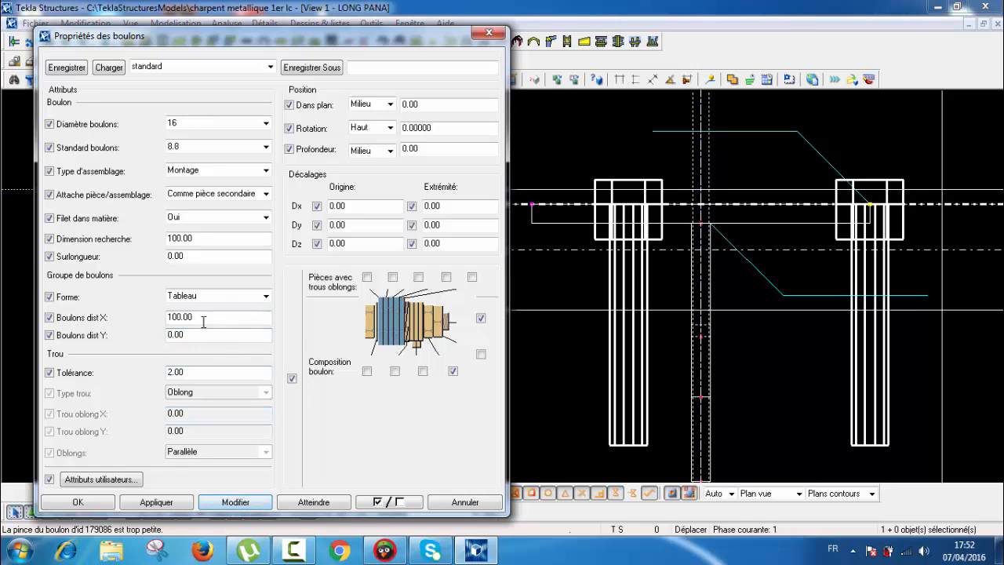
pyautogui.moveTo(215, 319); pyautogui.dragTo(110, 317)
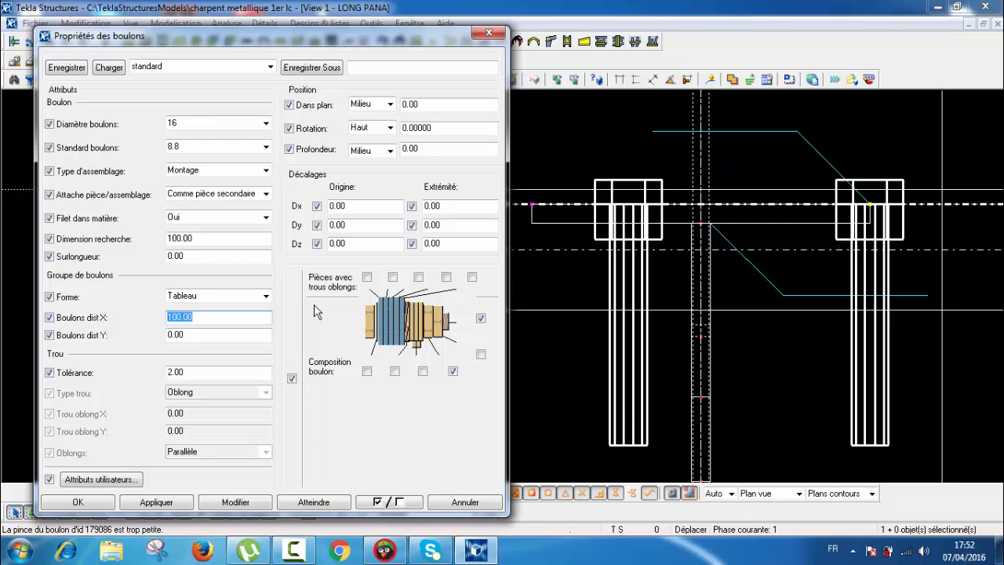
pyautogui.click(233, 502)
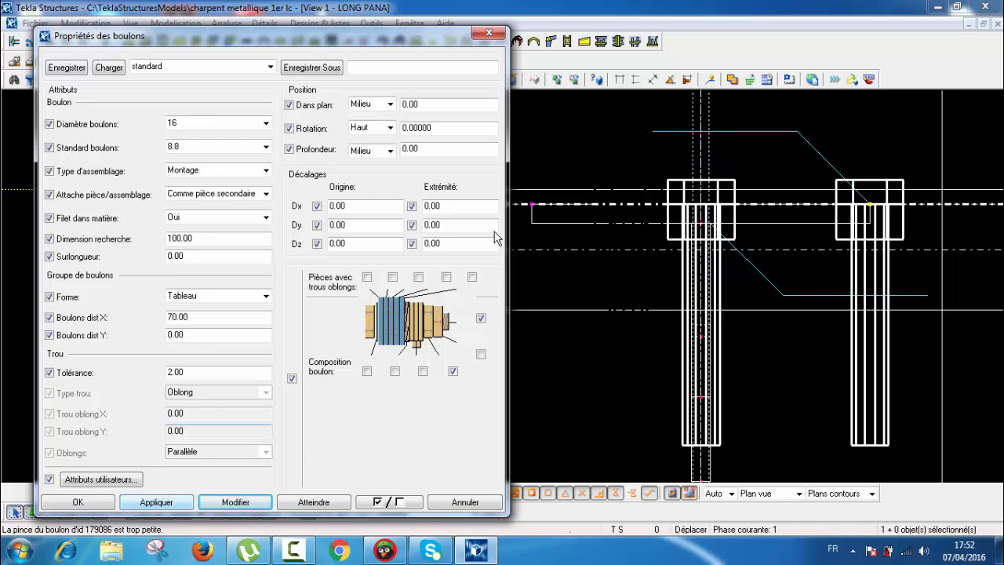
pyautogui.doubleClick(365, 206)
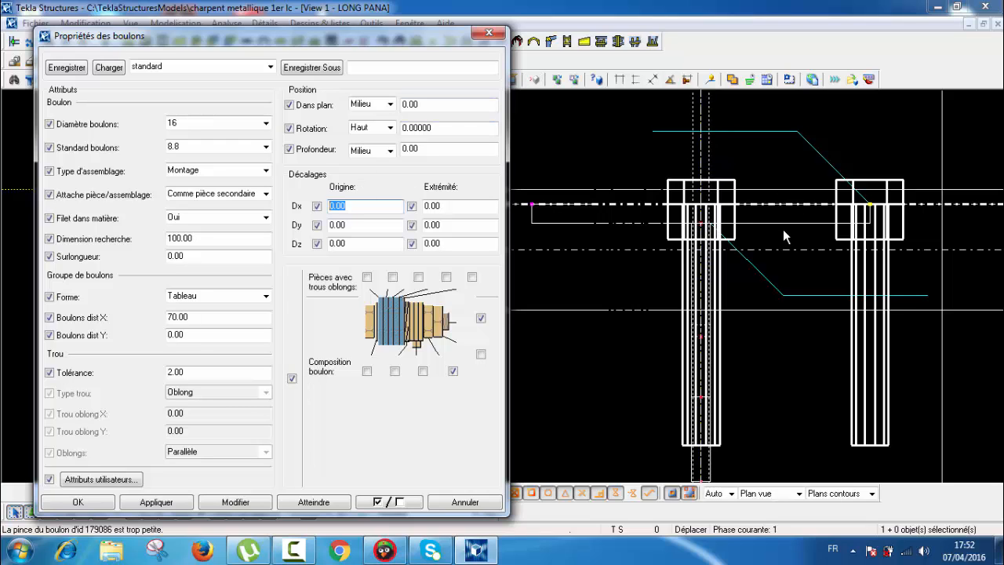
pyautogui.click(488, 32)
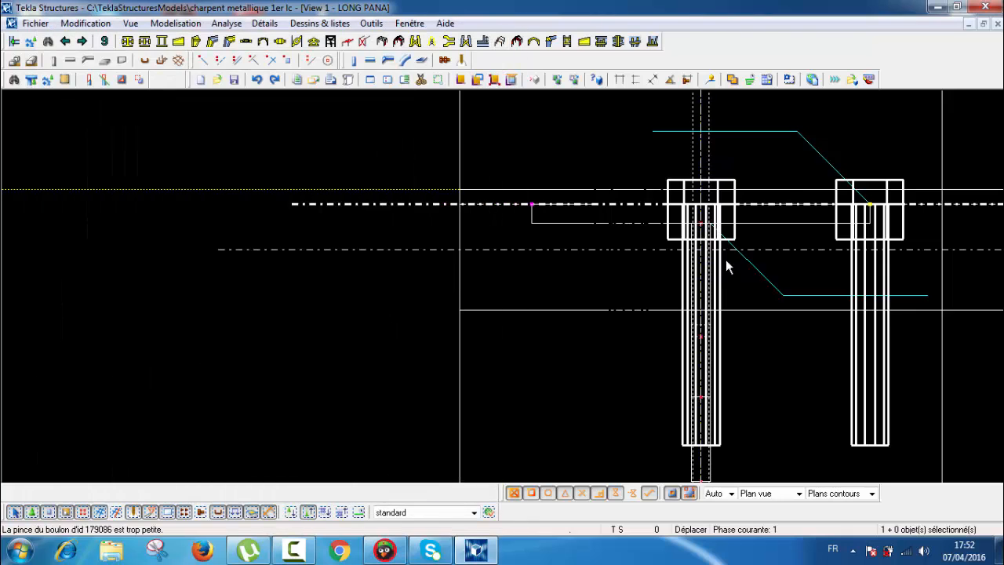
# Select a bolt diameter of 16 in the bolt group's properties, apply it and close the dialog
pyautogui.moveTo(725, 259); pyautogui.dragTo(594, 263, button='middle')
pyautogui.scroll(-3, 730, 249)
pyautogui.scroll(4, 728, 251)
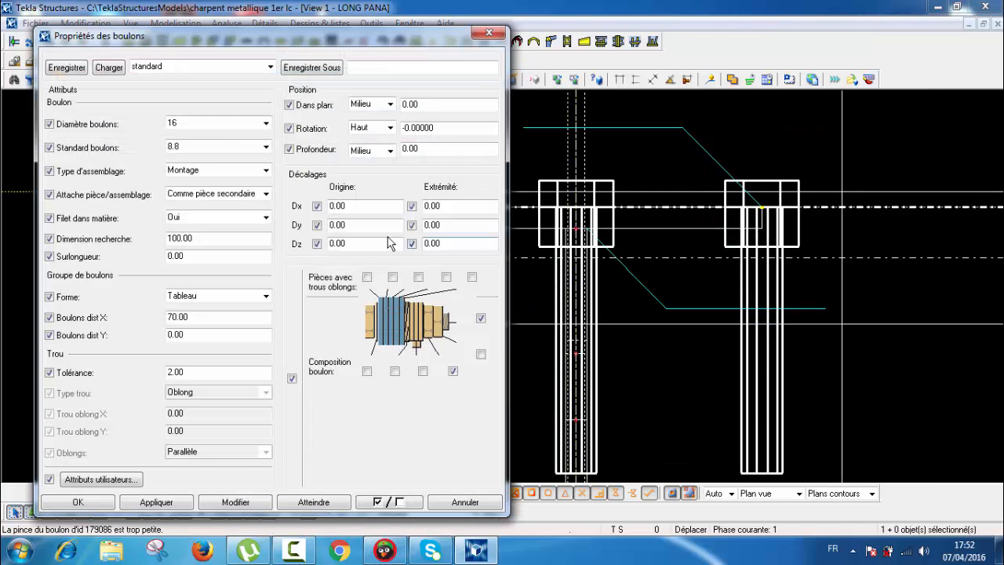
pyautogui.moveTo(685, 274); pyautogui.dragTo(777, 258, button='middle')
pyautogui.scroll(-2, 790, 264)
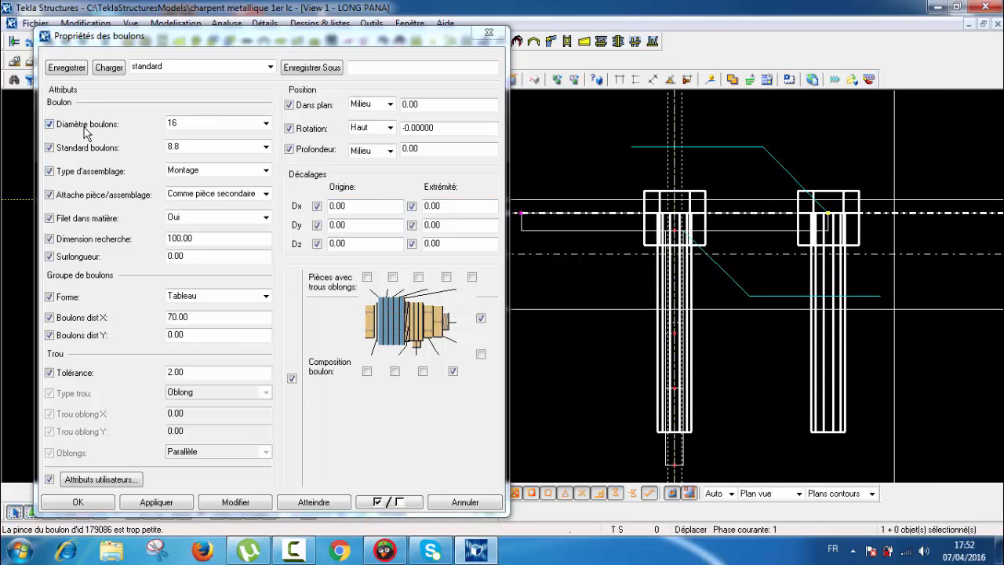
pyautogui.click(195, 124)
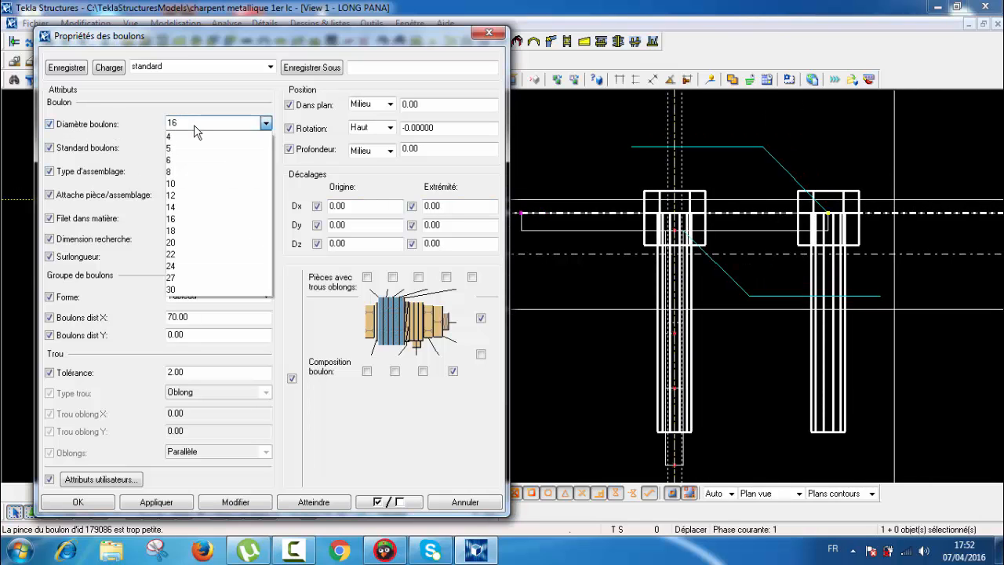
pyautogui.click(191, 220)
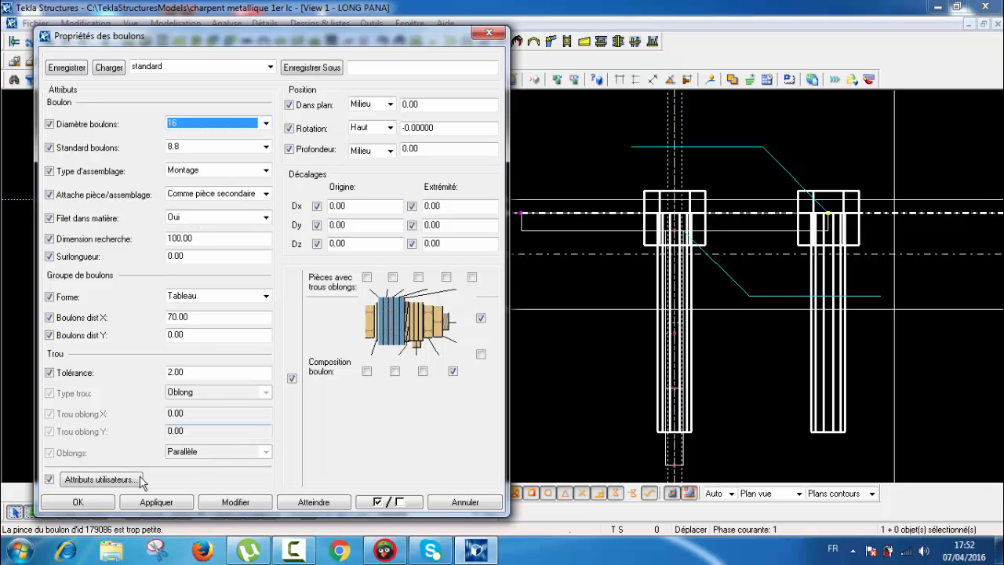
pyautogui.click(235, 503)
pyautogui.click(98, 504)
# Try to move the bolt group along the horizontal plate's edge, from the plate's end point toward the column axis
pyautogui.moveTo(599, 270); pyautogui.dragTo(493, 280, button='middle')
pyautogui.scroll(-3, 492, 280)
pyautogui.scroll(5, 678, 275)
pyautogui.scroll(1, 675, 210)
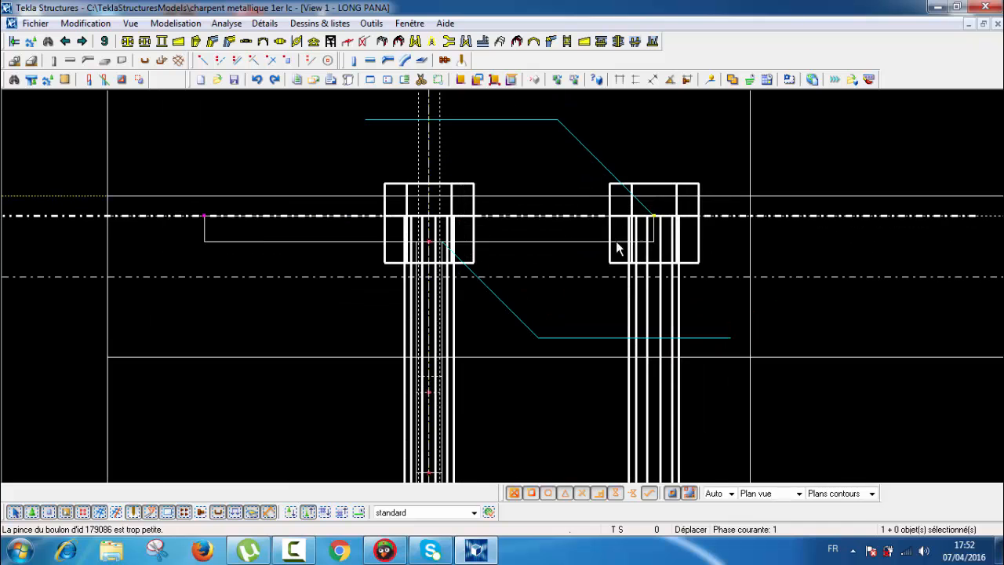
pyautogui.rightClick(822, 328)
pyautogui.click(688, 415)
pyautogui.click(680, 421)
pyautogui.rightClick(786, 432)
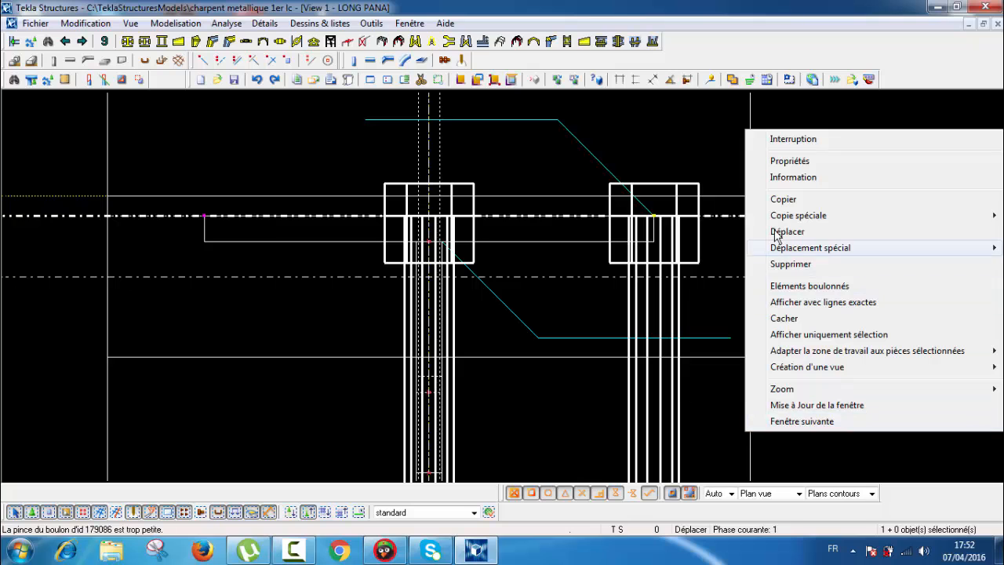
pyautogui.click(785, 231)
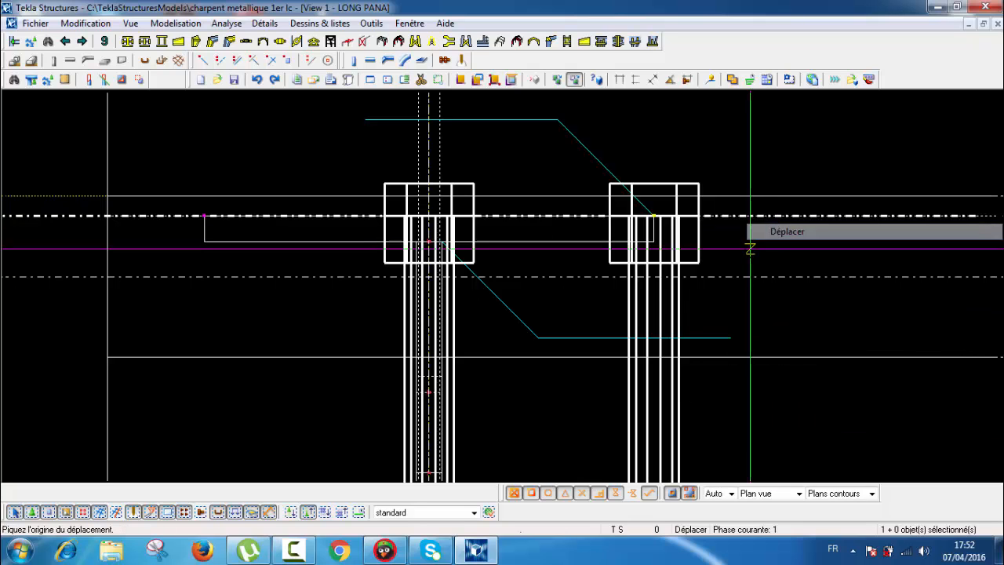
pyautogui.scroll(2, 651, 263)
pyautogui.scroll(1, 651, 259)
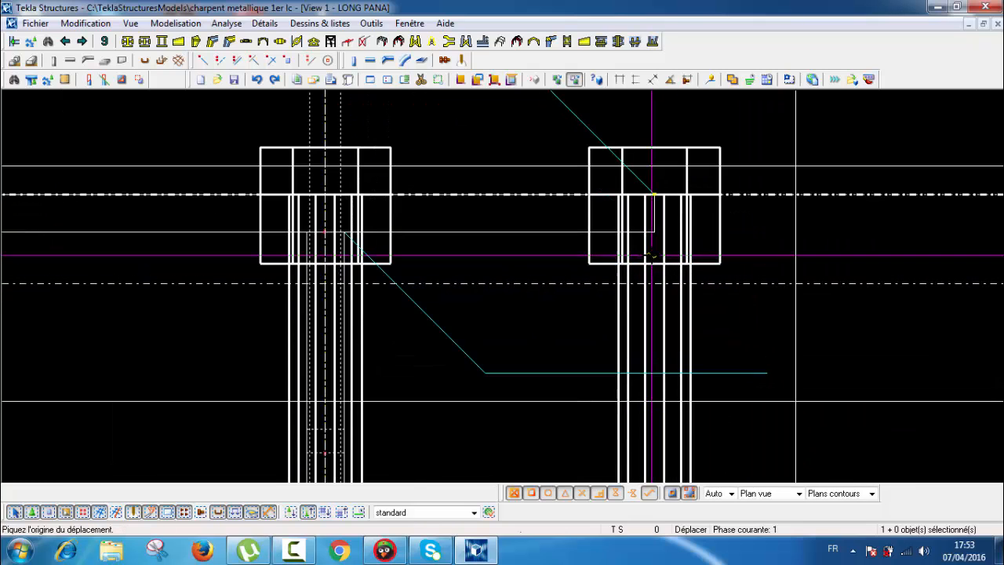
pyautogui.scroll(-2, 656, 220)
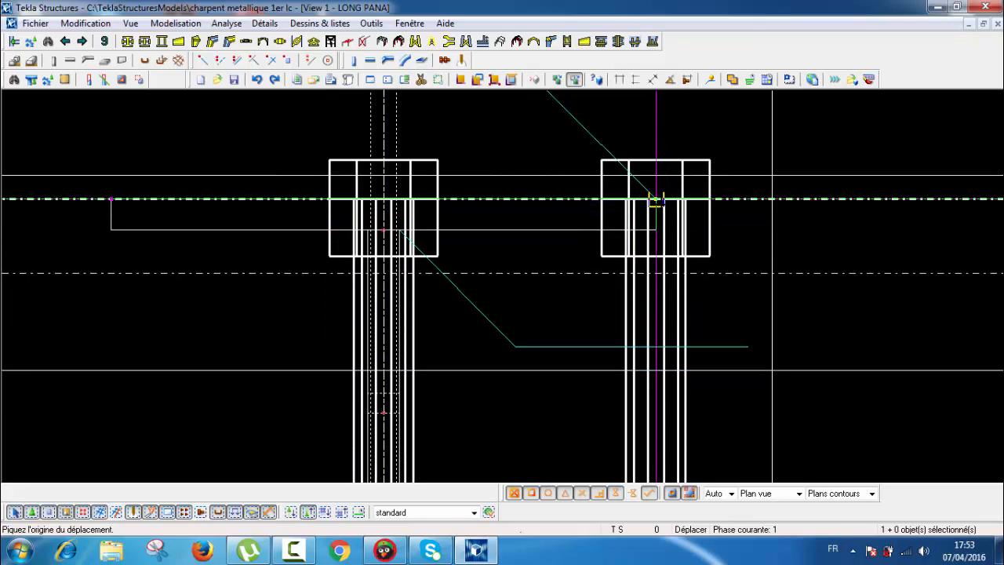
pyautogui.click(656, 198)
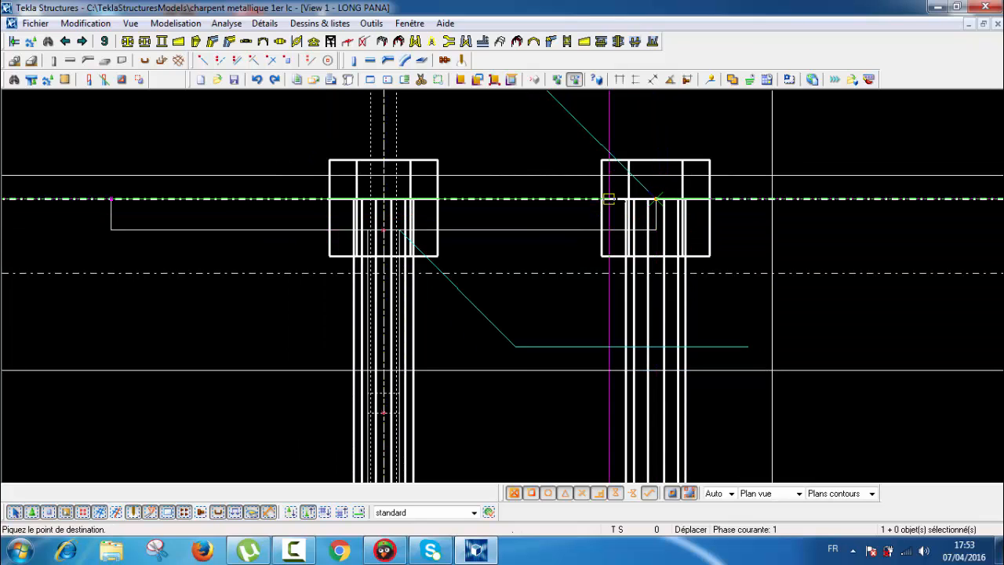
pyautogui.scroll(-1, 486, 198)
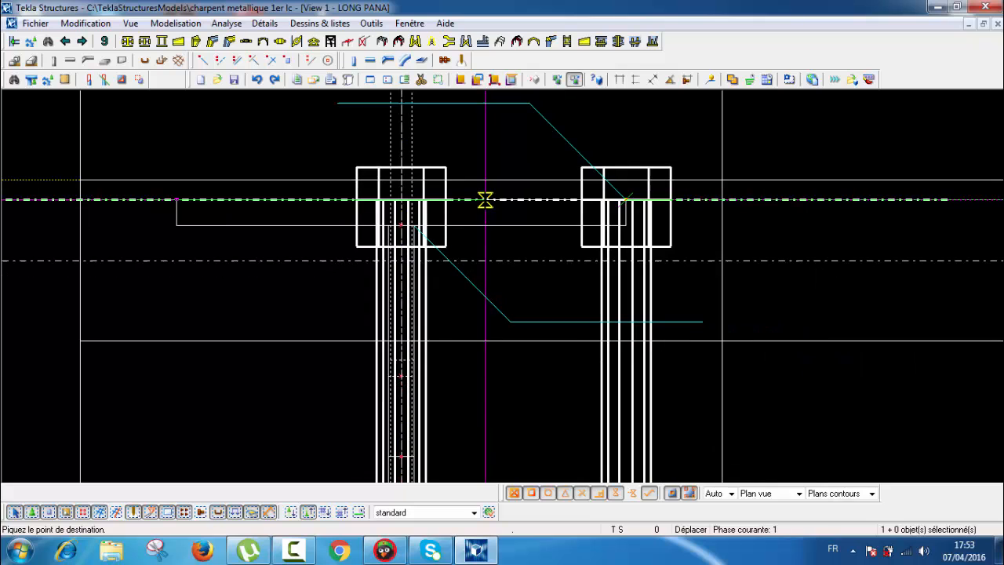
pyautogui.click(515, 199)
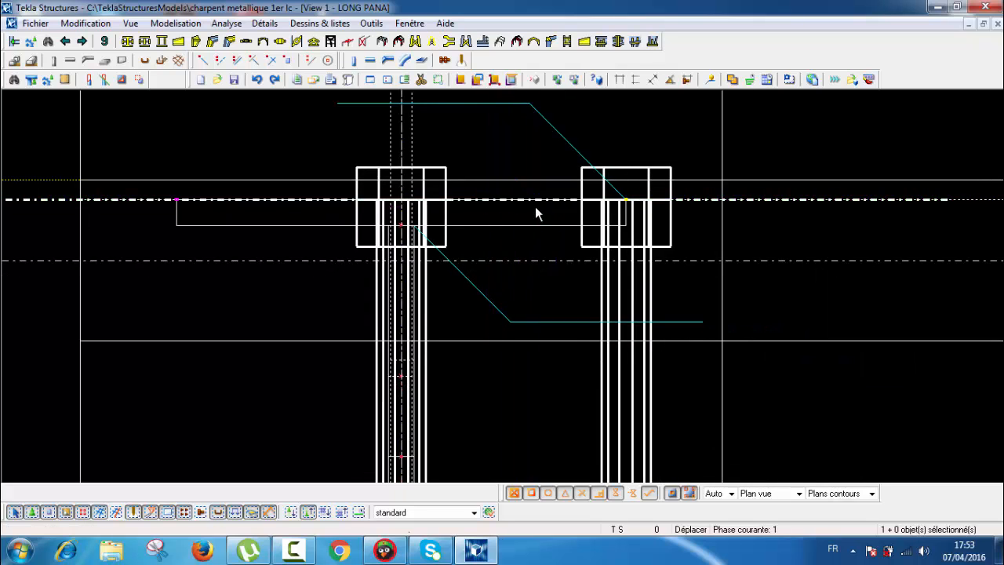
pyautogui.scroll(-2, 538, 210)
pyautogui.scroll(2, 585, 223)
pyautogui.rightClick(620, 148)
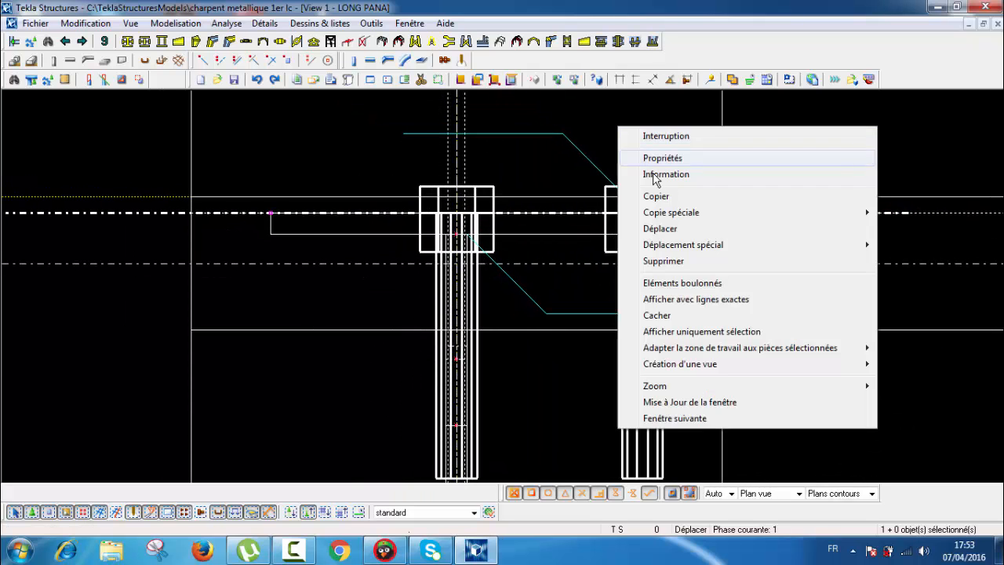
pyautogui.click(637, 227)
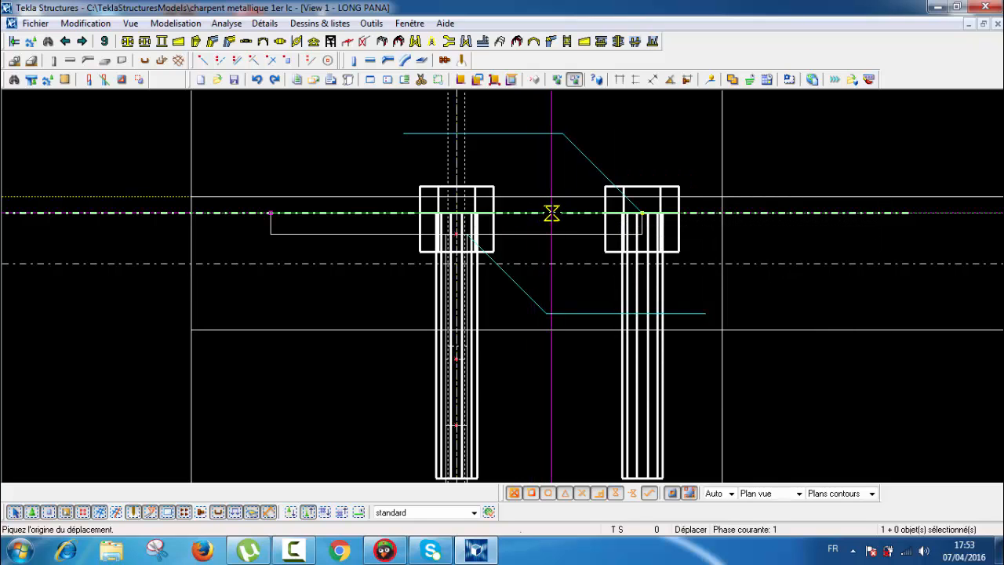
pyautogui.press('Escape')
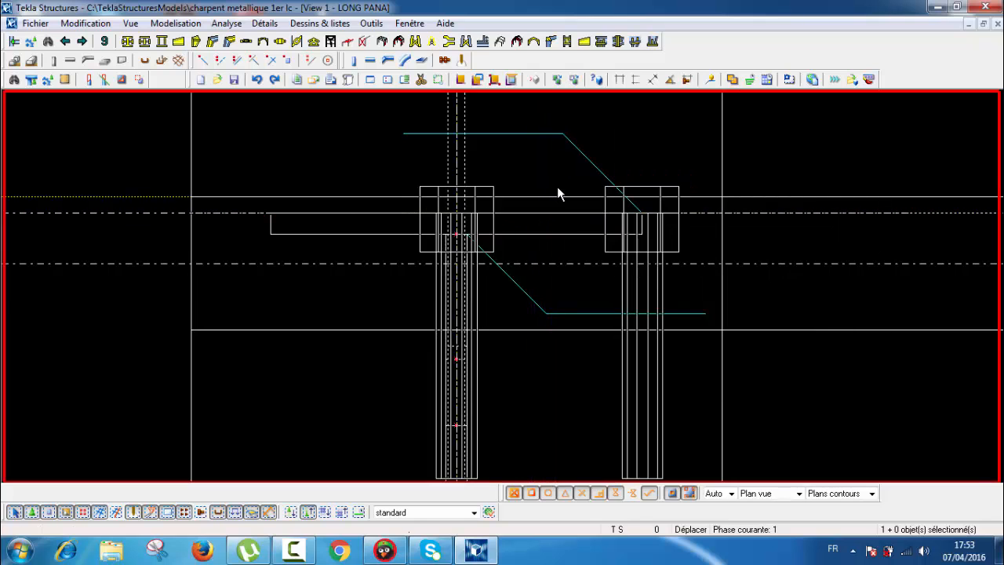
# Add 1 division point halfway between the horizontal plate's end corner and the column centreline
pyautogui.scroll(2, 558, 200)
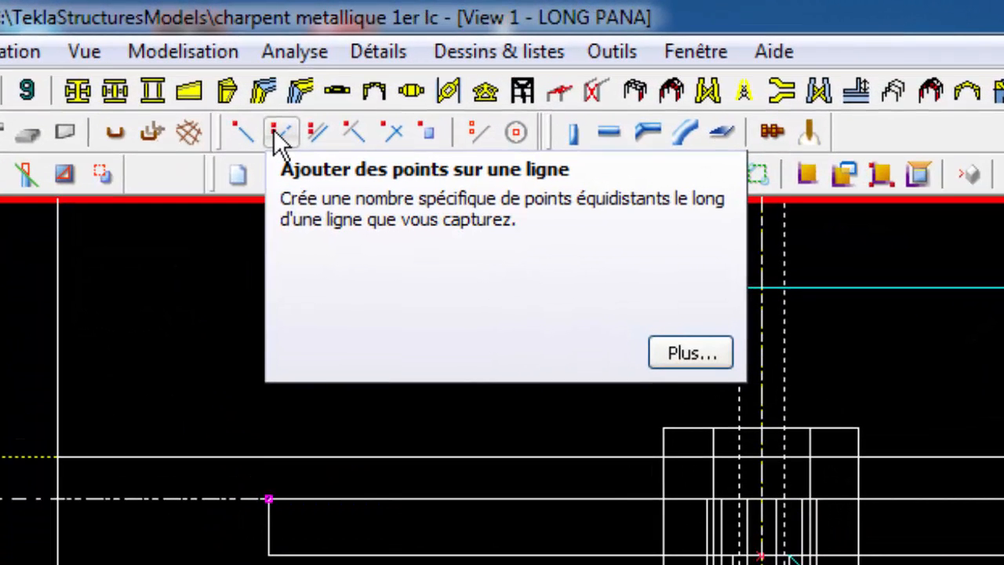
pyautogui.click(275, 131)
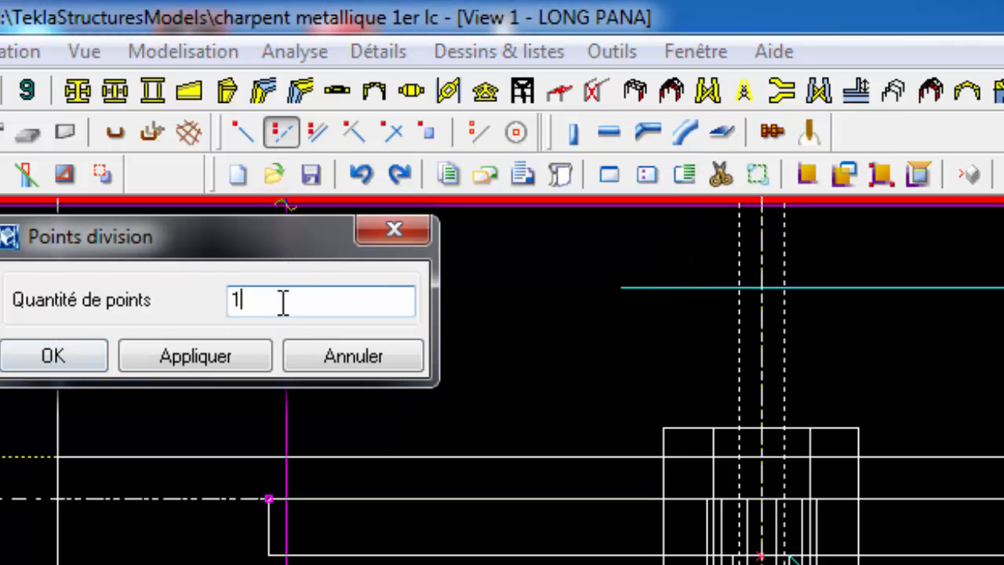
pyautogui.moveTo(283, 304); pyautogui.dragTo(192, 307)
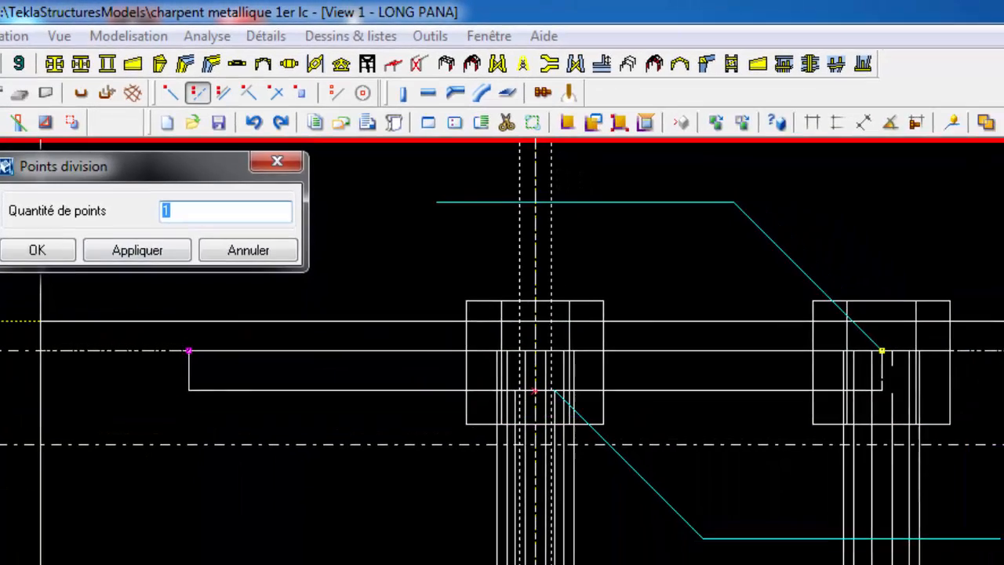
pyautogui.click(826, 328)
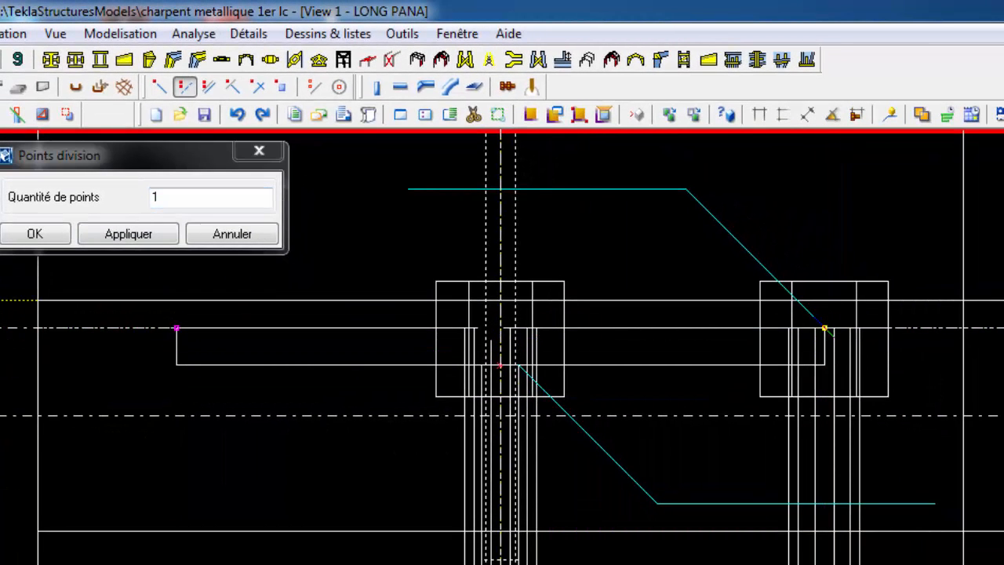
pyautogui.click(501, 328)
pyautogui.scroll(2, 676, 337)
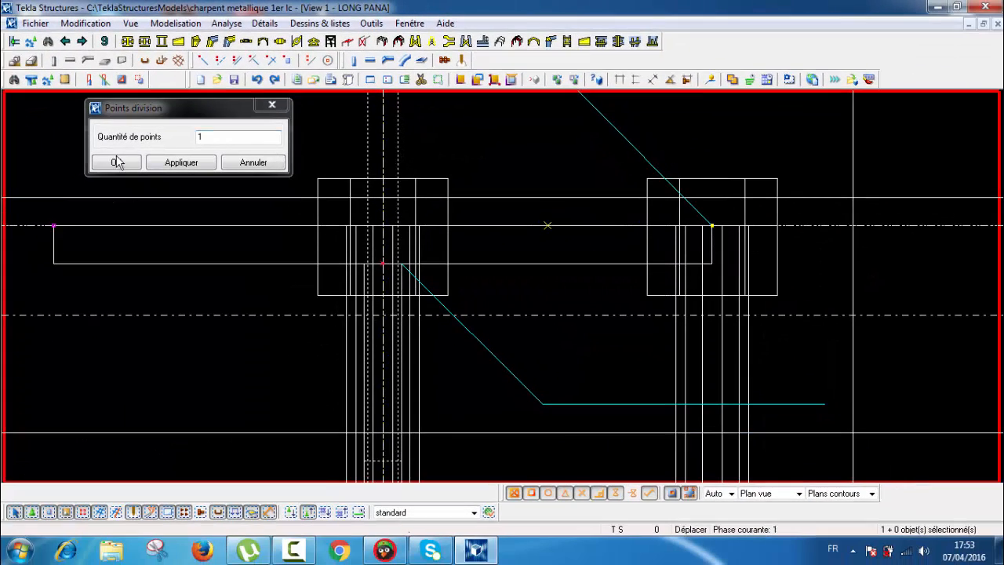
pyautogui.click(116, 161)
# Move the bolt group from the new midpoint to the column centreline on the plate's edge
pyautogui.scroll(-3, 532, 242)
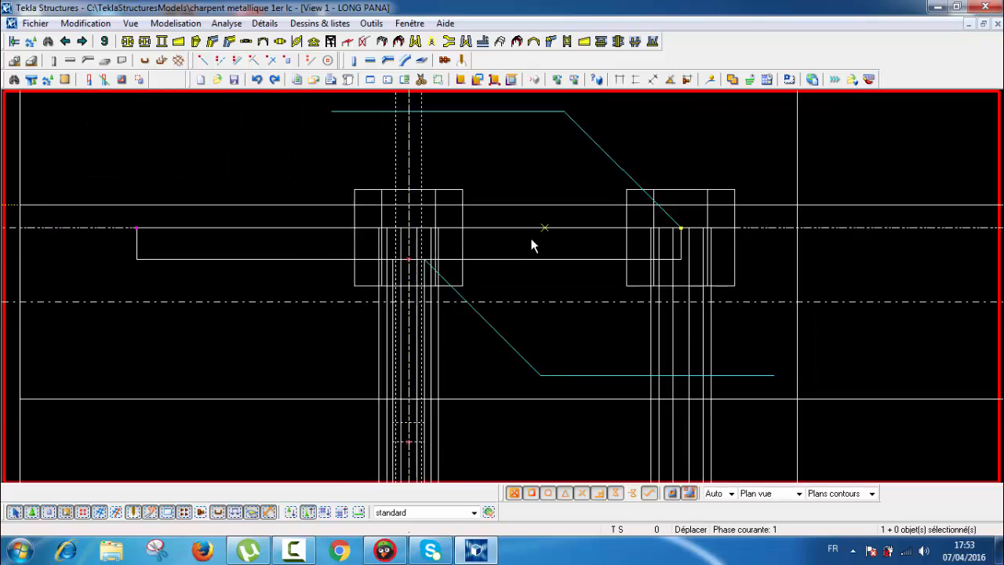
pyautogui.scroll(1, 646, 208)
pyautogui.click(635, 209)
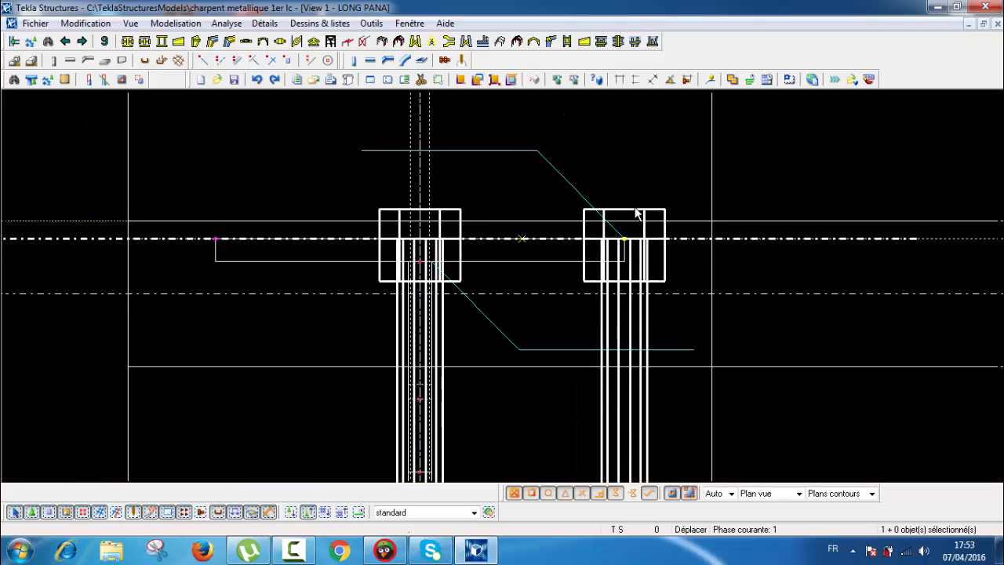
pyautogui.rightClick(602, 135)
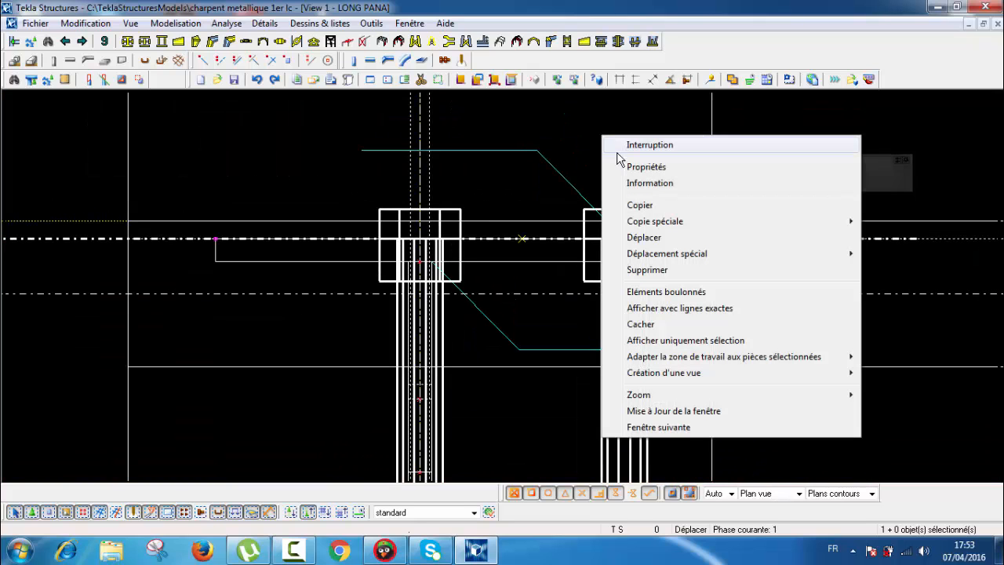
pyautogui.click(651, 238)
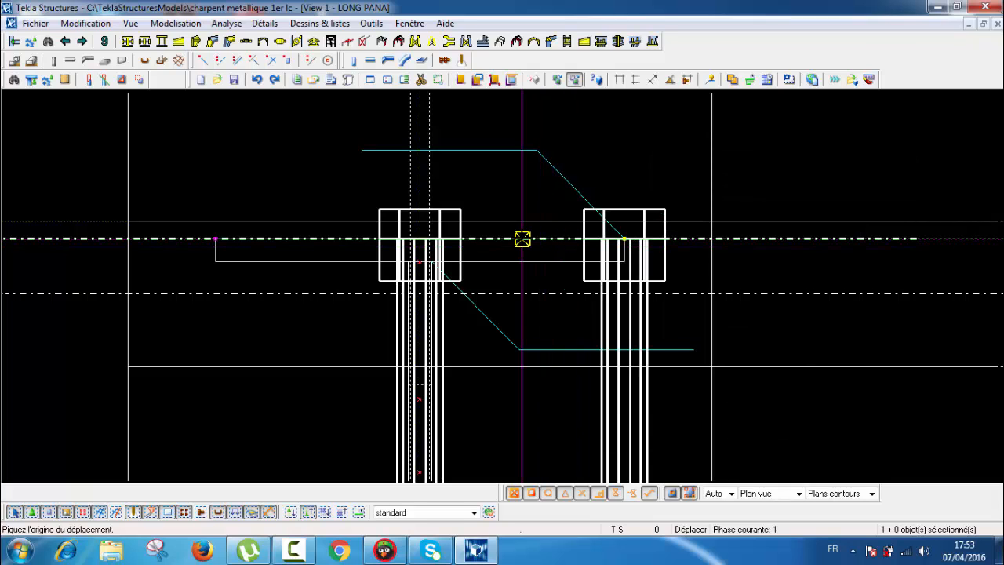
pyautogui.click(523, 238)
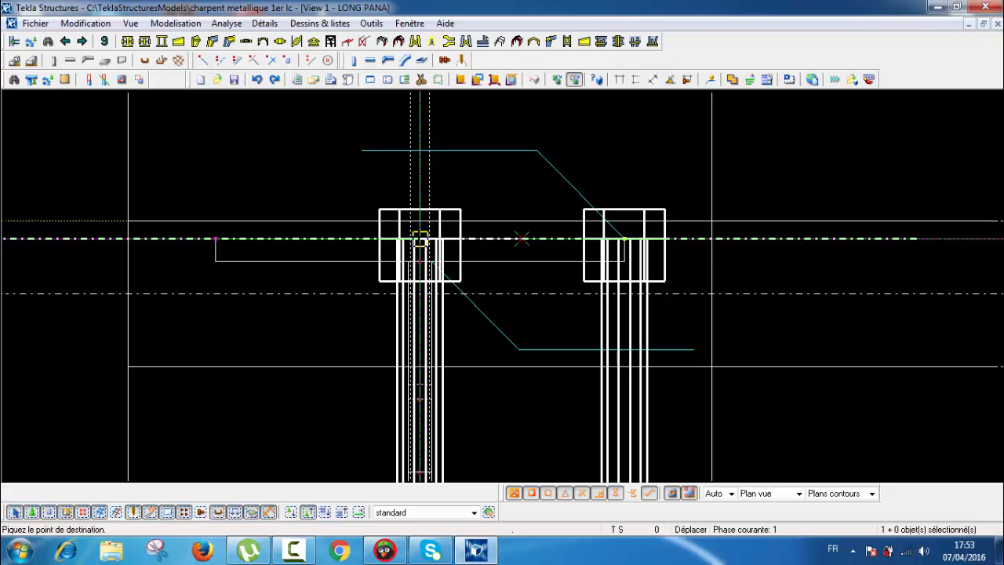
pyautogui.scroll(1, 443, 247)
pyautogui.scroll(2, 443, 248)
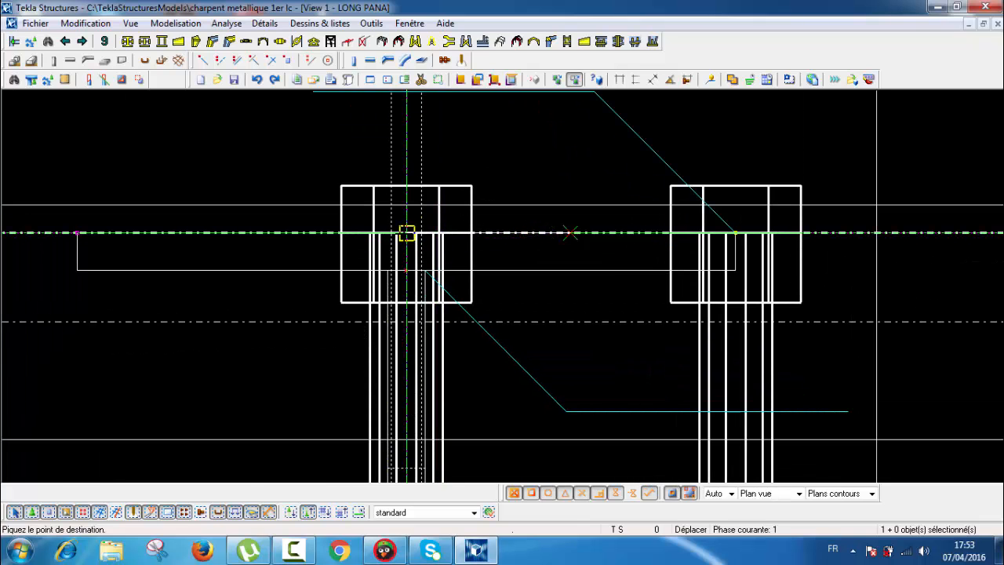
pyautogui.click(407, 233)
pyautogui.scroll(-2, 407, 238)
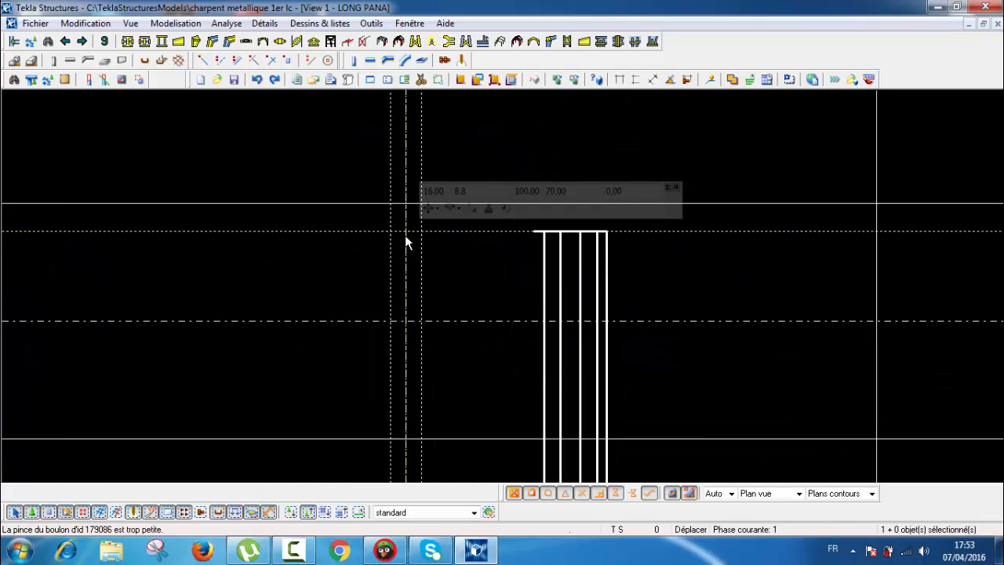
# Inspect the moved bolts at the column connection and their place in the overall longitudinal frame
pyautogui.scroll(-4, 408, 249)
pyautogui.scroll(-2, 561, 302)
pyautogui.moveTo(612, 337); pyautogui.dragTo(475, 270, button='middle')
pyautogui.scroll(5, 471, 271)
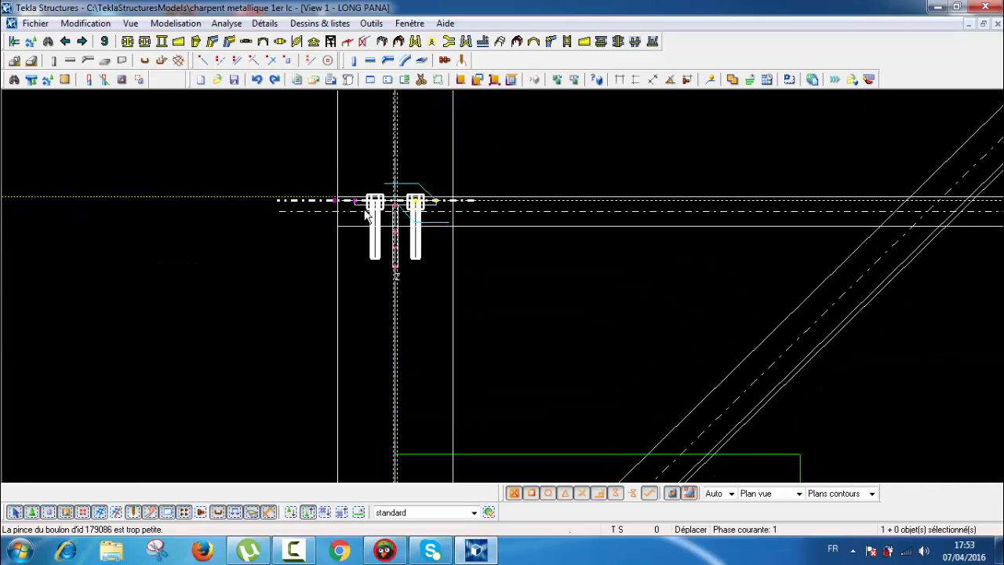
pyautogui.scroll(-6, 411, 220)
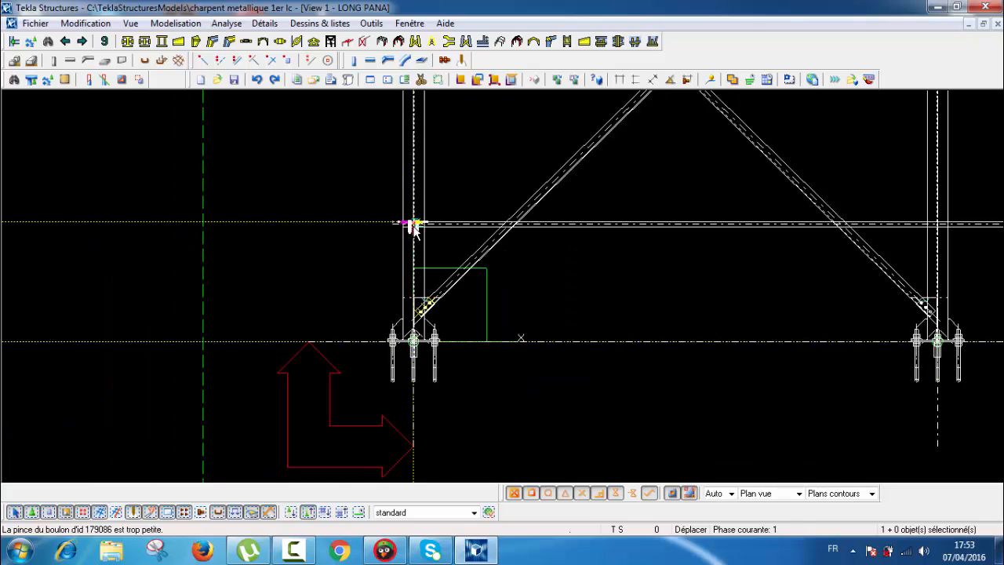
pyautogui.moveTo(487, 170); pyautogui.dragTo(434, 272, button='middle')
pyautogui.scroll(-2, 435, 259)
pyautogui.scroll(6, 432, 279)
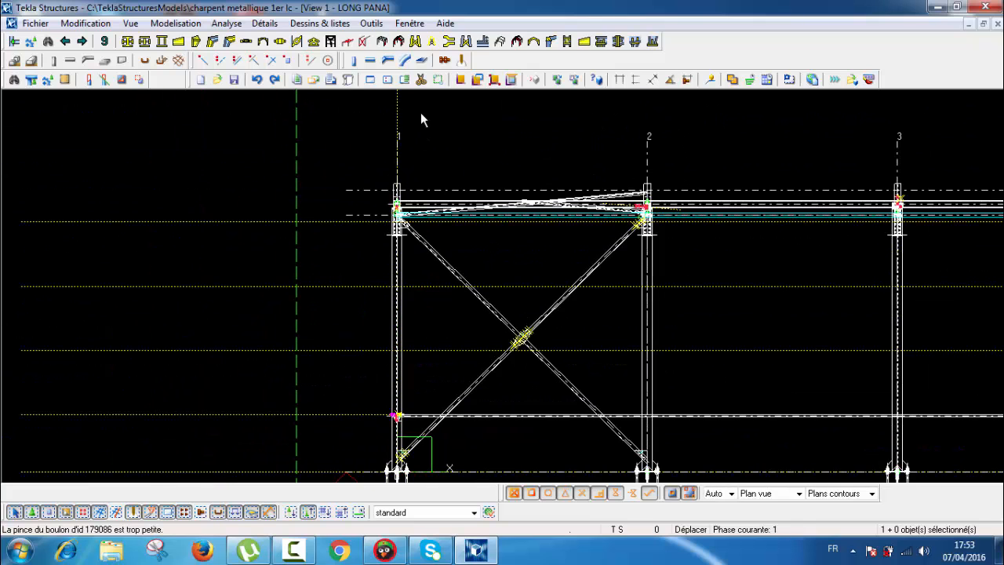
pyautogui.scroll(2, 421, 119)
pyautogui.scroll(1, 406, 132)
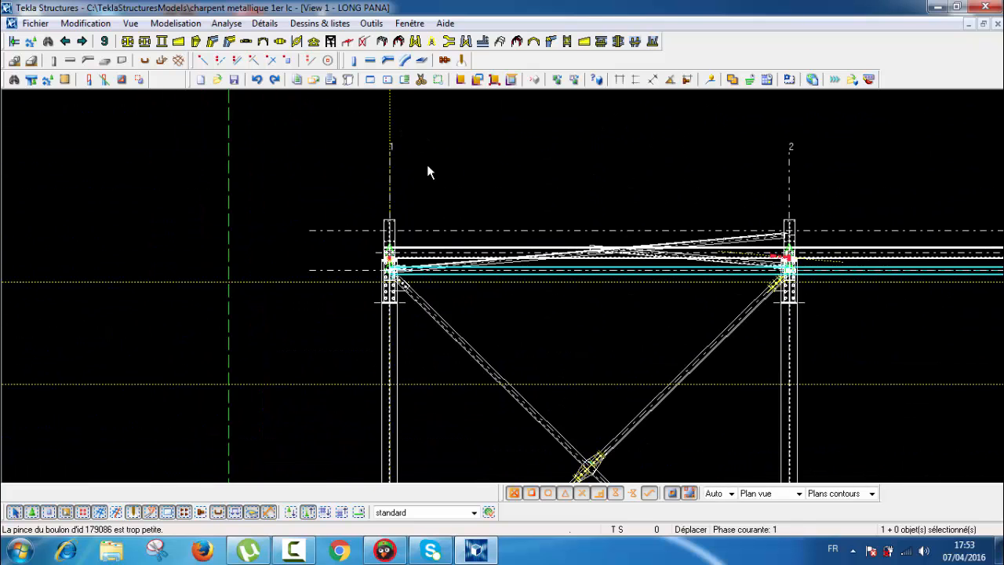
# Switch to View 4 - PIGNON1 and set the work plane parallel to that view
pyautogui.click(410, 23)
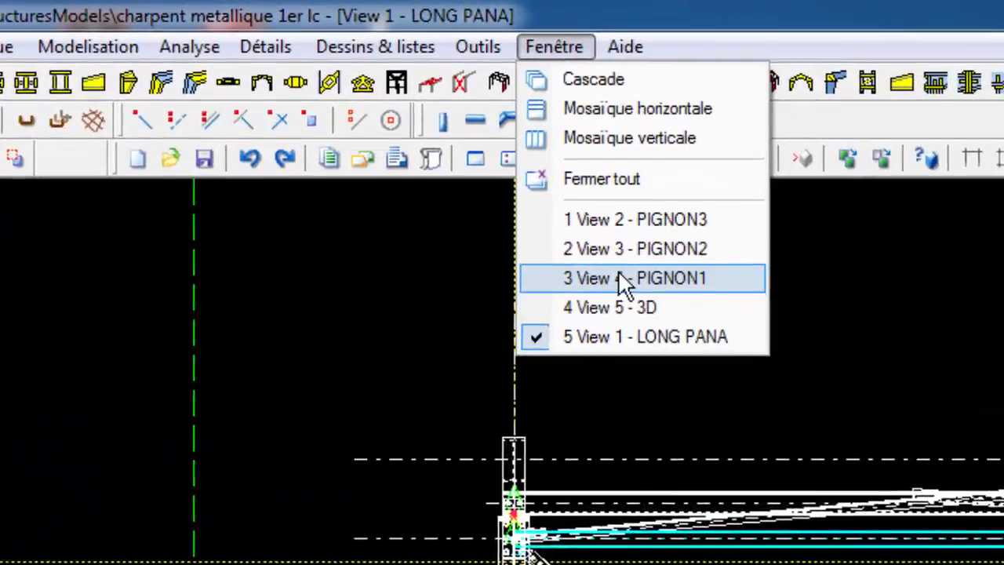
pyautogui.click(620, 278)
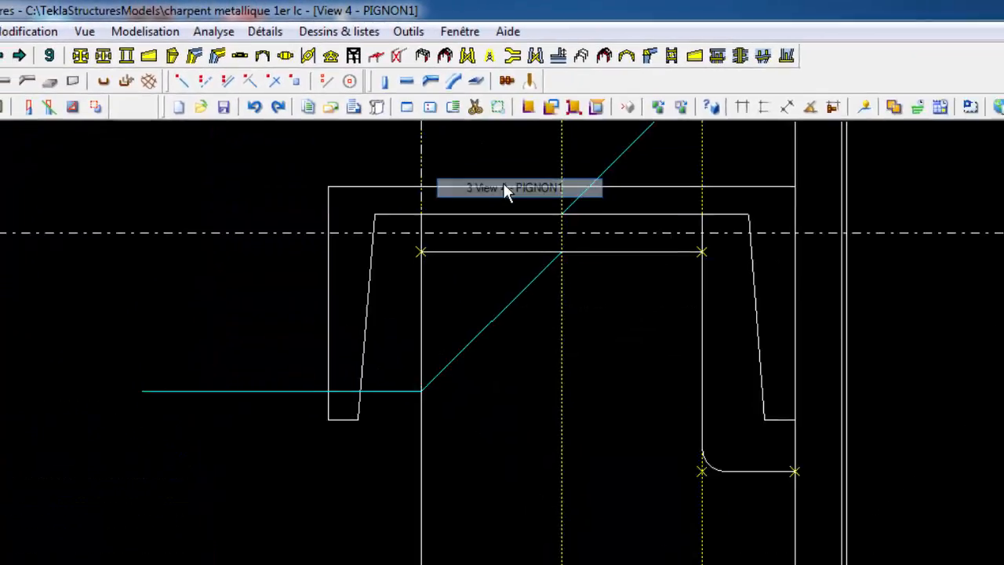
pyautogui.scroll(-2, 487, 149)
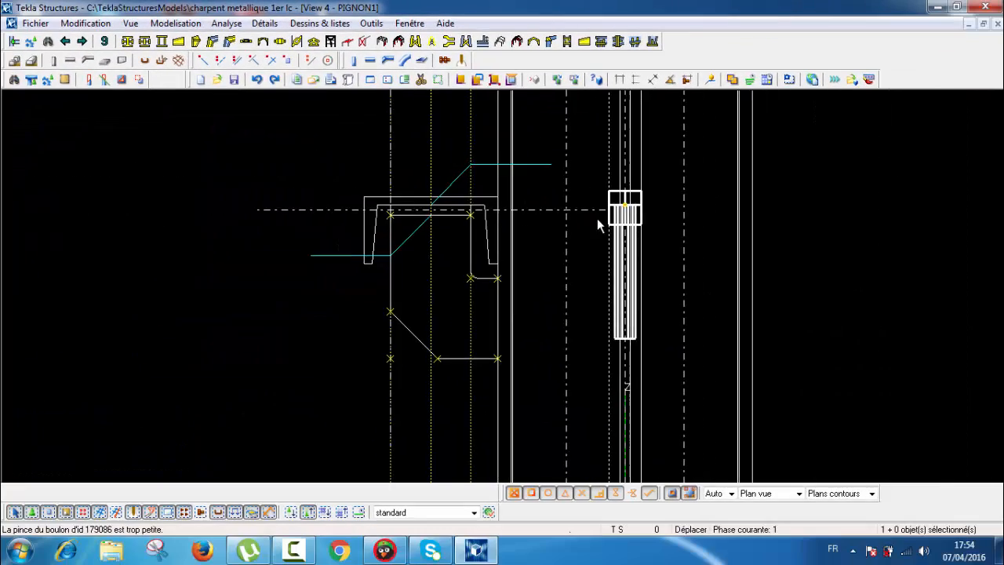
pyautogui.scroll(1, 597, 225)
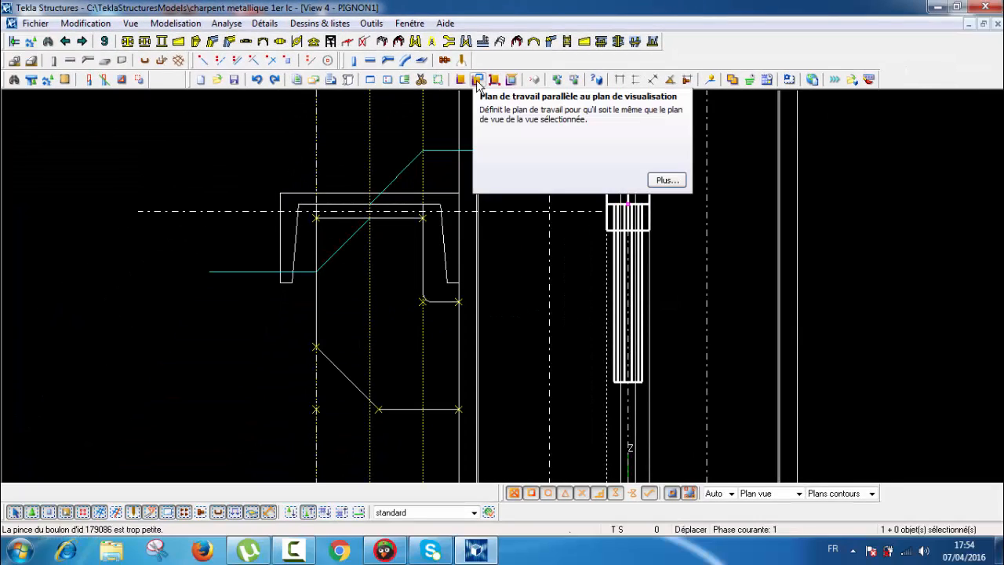
pyautogui.click(477, 82)
pyautogui.click(503, 225)
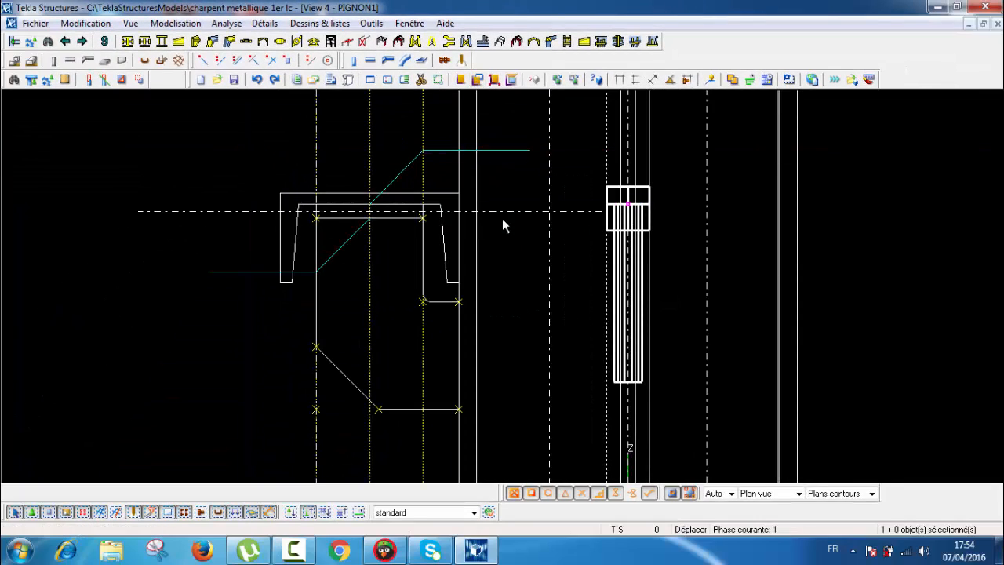
# Move the bolt group from its origin at the column centreline to where the channel web's inner face meets the plate's middle construction line
pyautogui.rightClick(861, 253)
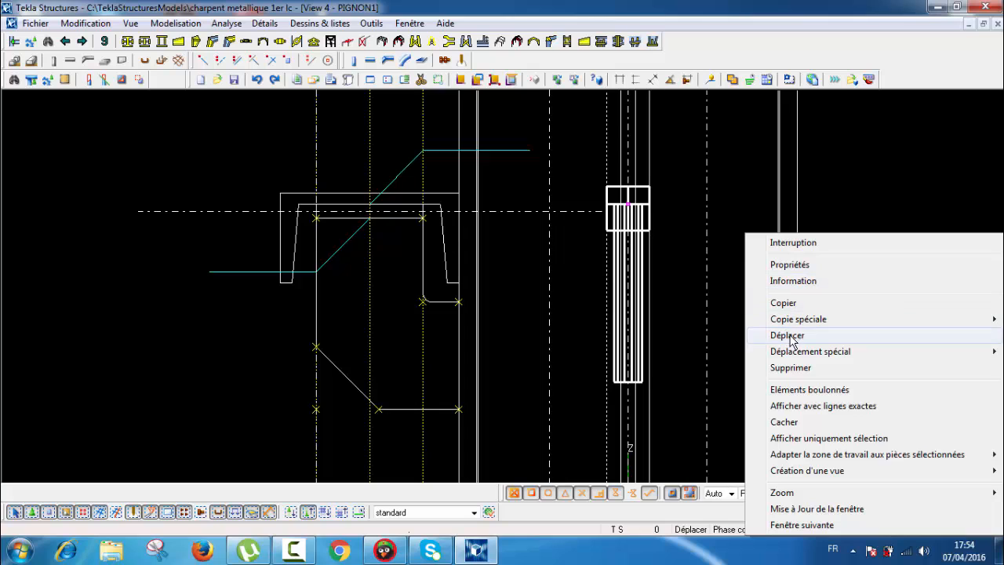
pyautogui.click(859, 195)
pyautogui.click(644, 189)
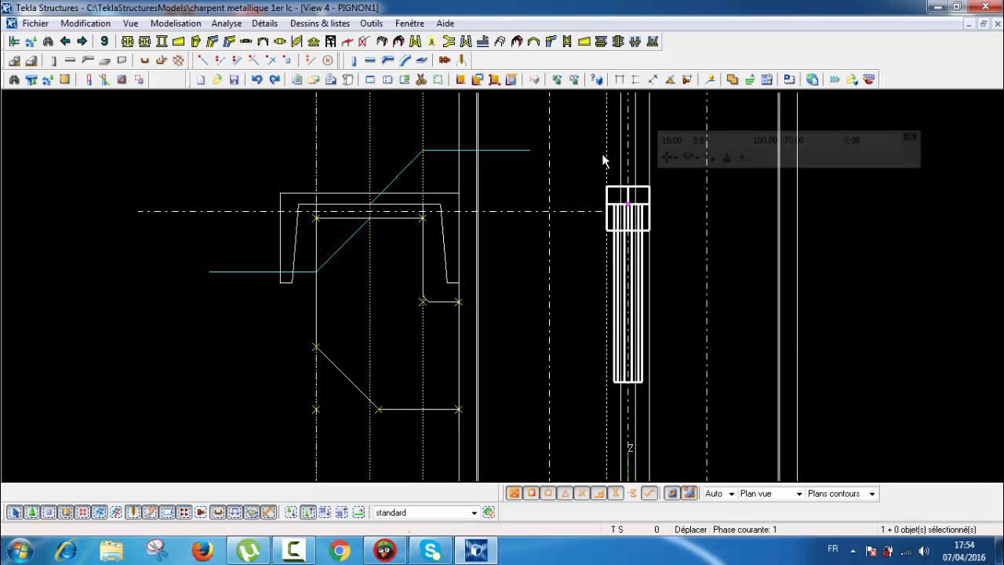
pyautogui.rightClick(849, 245)
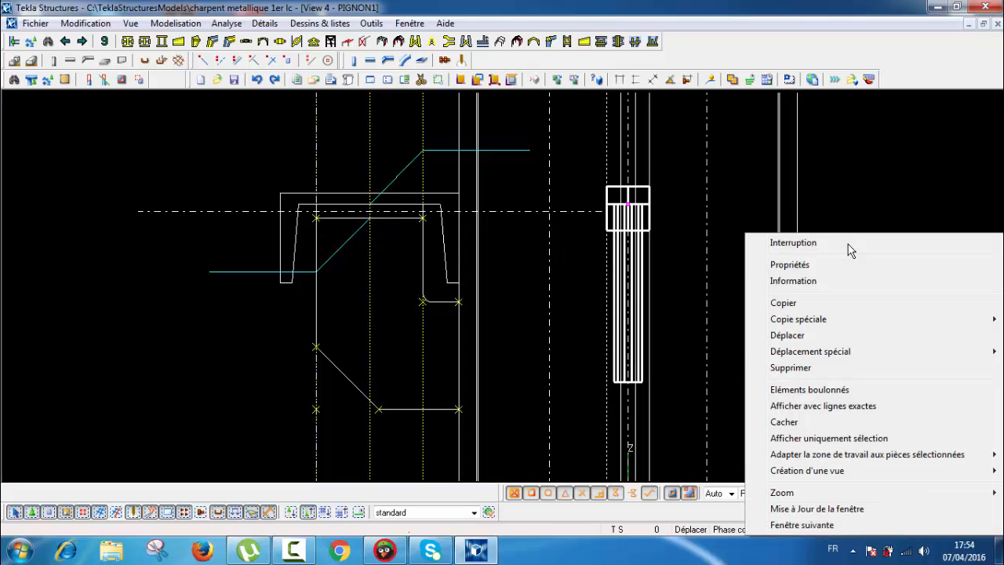
pyautogui.click(787, 336)
pyautogui.scroll(4, 620, 185)
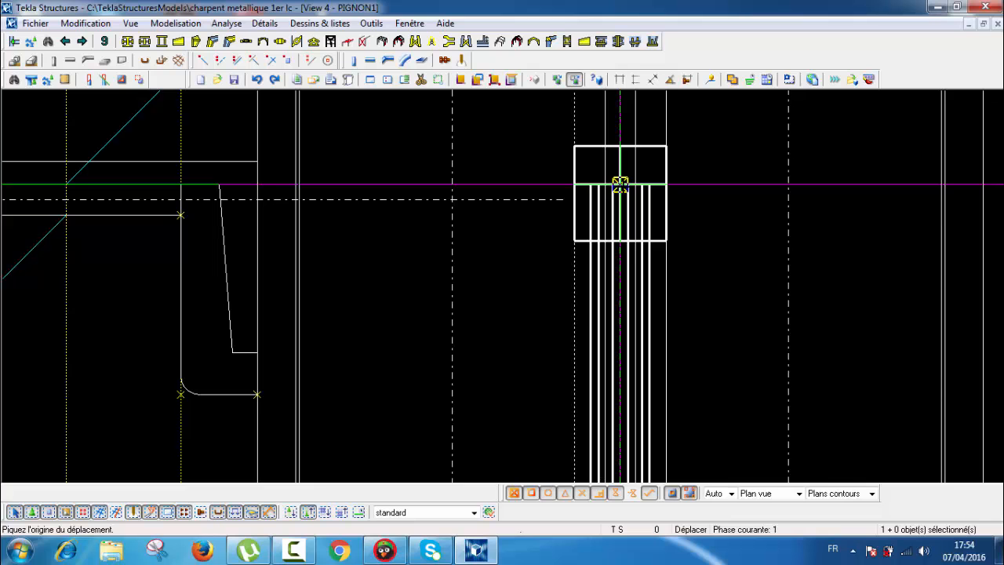
pyautogui.click(620, 185)
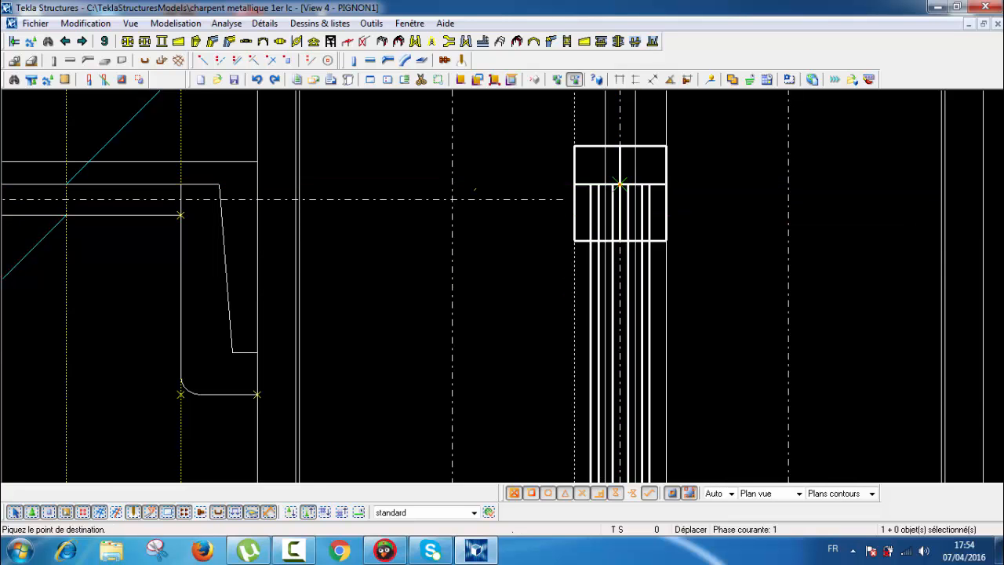
pyautogui.moveTo(297, 180); pyautogui.dragTo(584, 201, button='middle')
pyautogui.scroll(-2, 584, 202)
pyautogui.scroll(3, 405, 204)
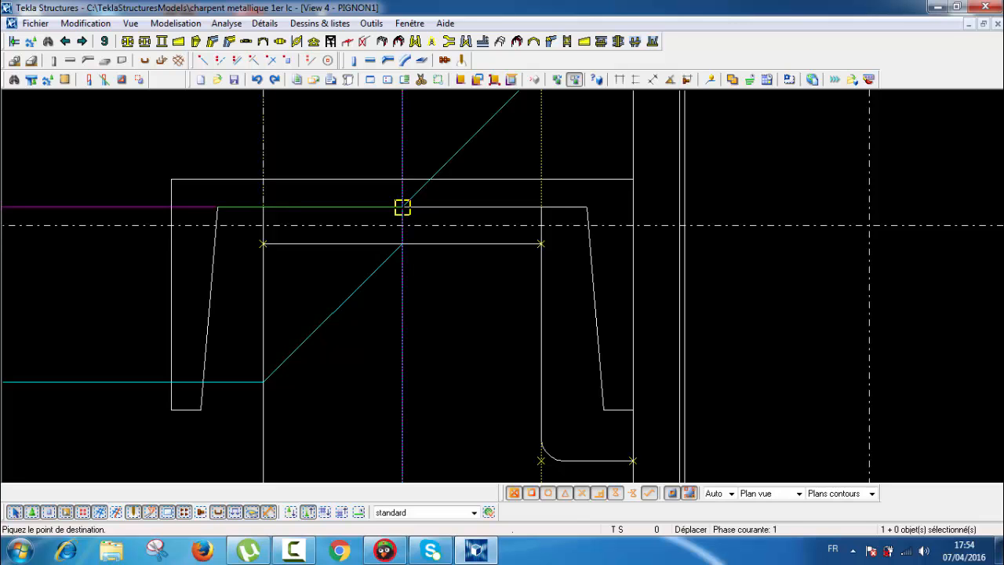
pyautogui.click(402, 206)
pyautogui.scroll(-1, 402, 208)
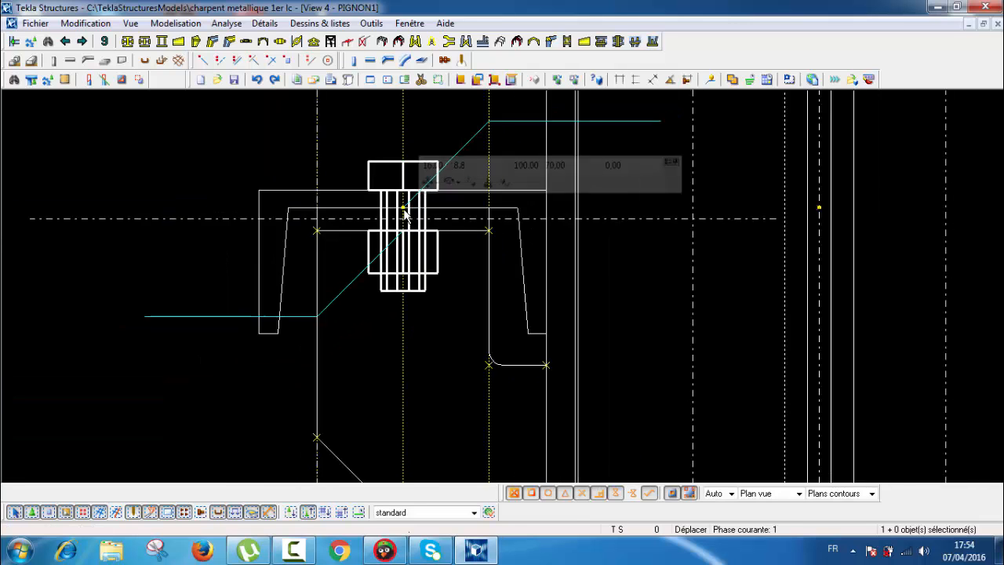
pyautogui.scroll(2, 406, 212)
pyautogui.scroll(-6, 409, 207)
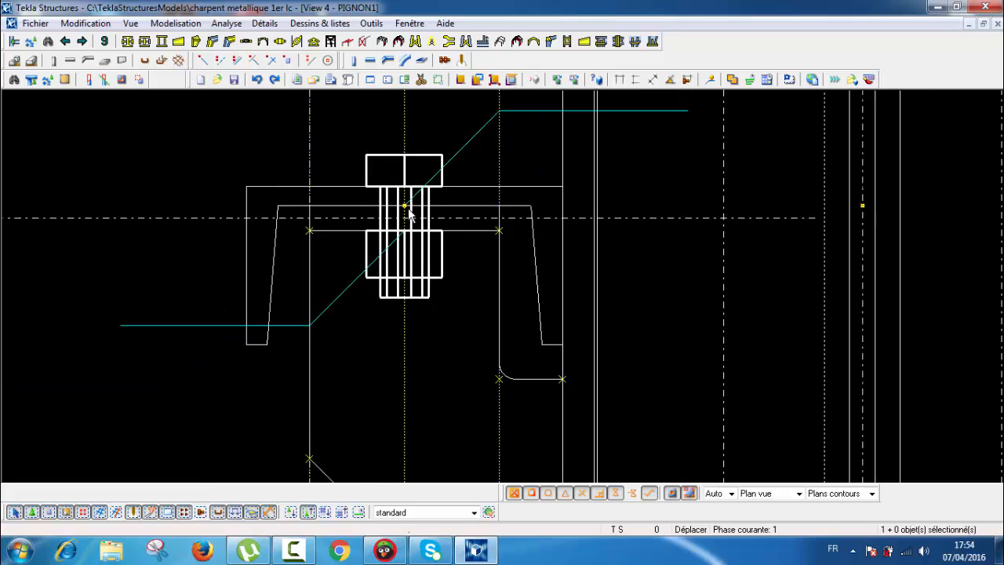
pyautogui.moveTo(409, 210); pyautogui.dragTo(444, 236, button='middle')
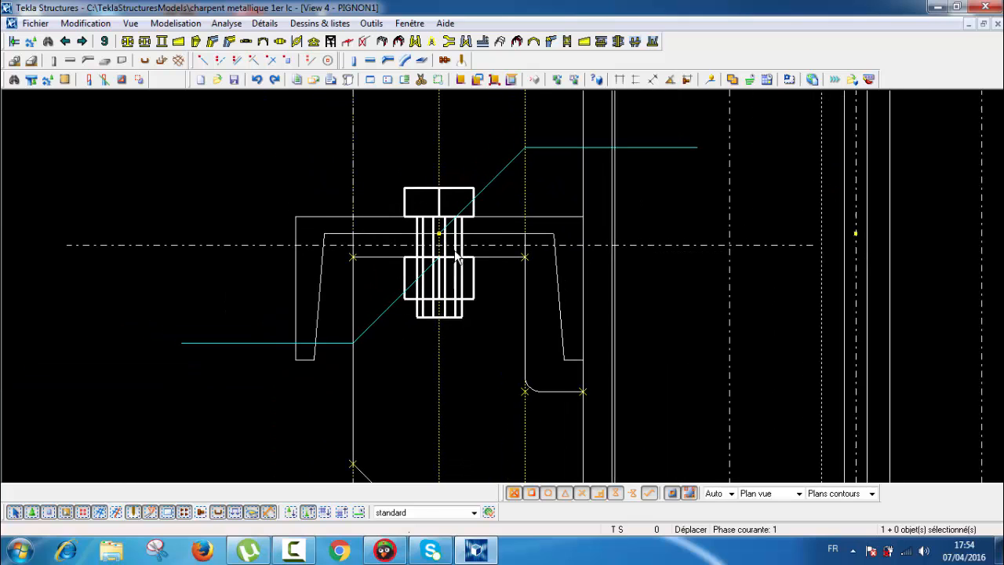
# Switch to View 5 - 3D and inspect the repositioned bolts through the channel and horizontal plate from several angles
pyautogui.click(410, 23)
pyautogui.click(448, 154)
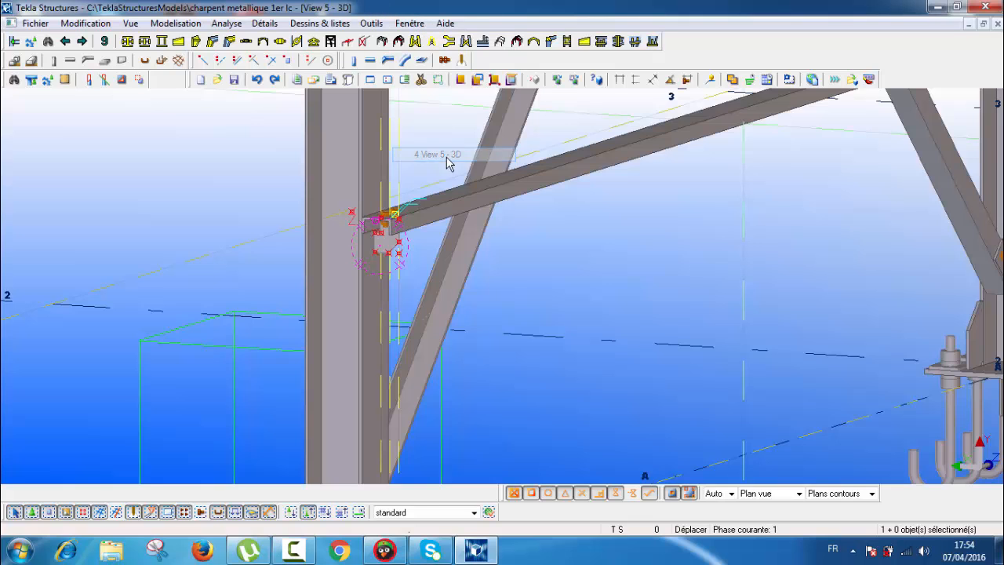
pyautogui.scroll(3, 388, 235)
pyautogui.scroll(1, 398, 191)
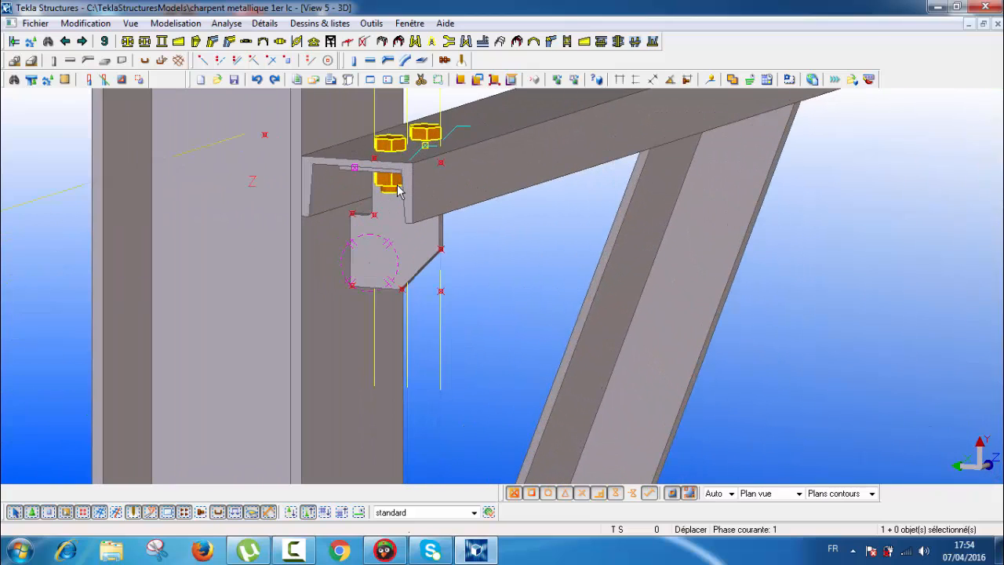
pyautogui.press('v')
pyautogui.click(398, 186)
pyautogui.keyDown('ctrl'); pyautogui.moveTo(437, 245); pyautogui.dragTo(458, 200, button='middle'); pyautogui.keyUp('ctrl')
pyautogui.keyDown('ctrl'); pyautogui.moveTo(523, 183); pyautogui.dragTo(362, 264, button='middle'); pyautogui.keyUp('ctrl')
pyautogui.scroll(3, 362, 265)
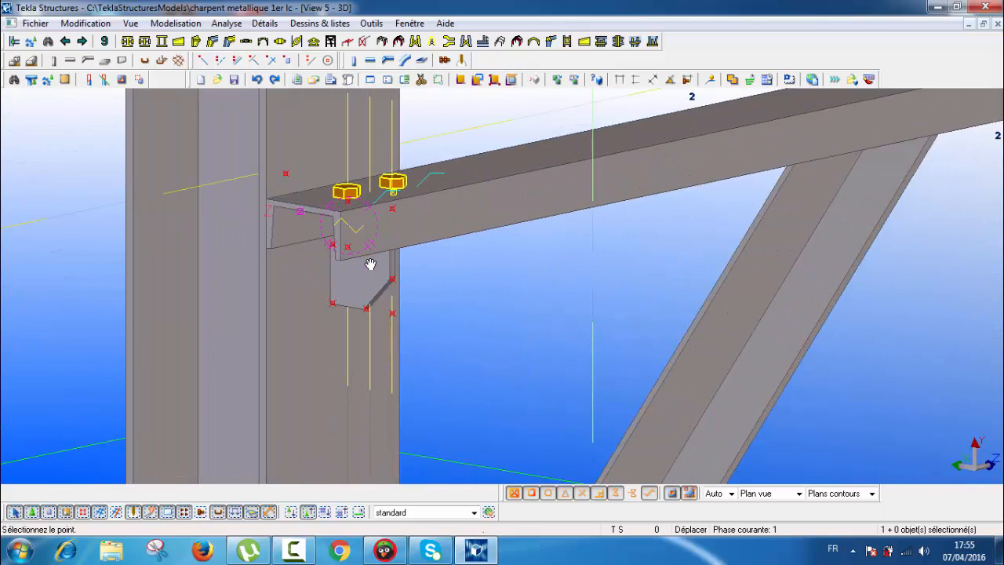
pyautogui.keyDown('ctrl'); pyautogui.moveTo(395, 270); pyautogui.dragTo(504, 254, button='middle'); pyautogui.keyUp('ctrl')
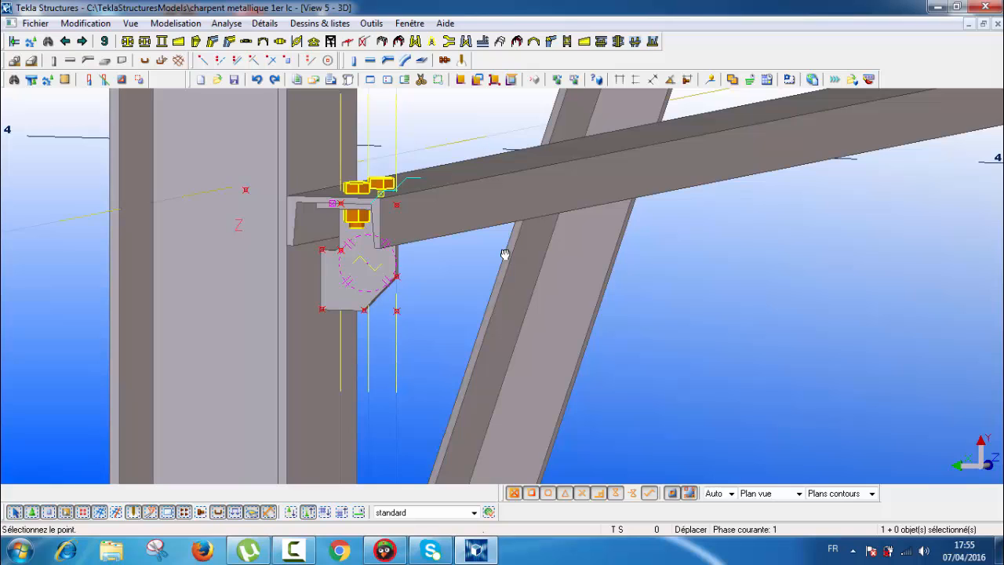
pyautogui.scroll(-1, 506, 254)
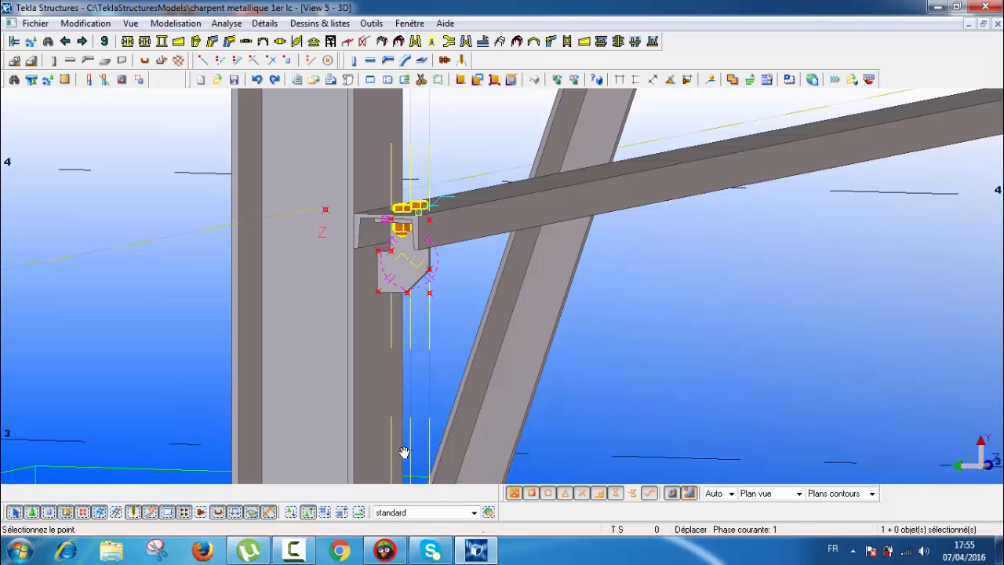
pyautogui.click(298, 557)
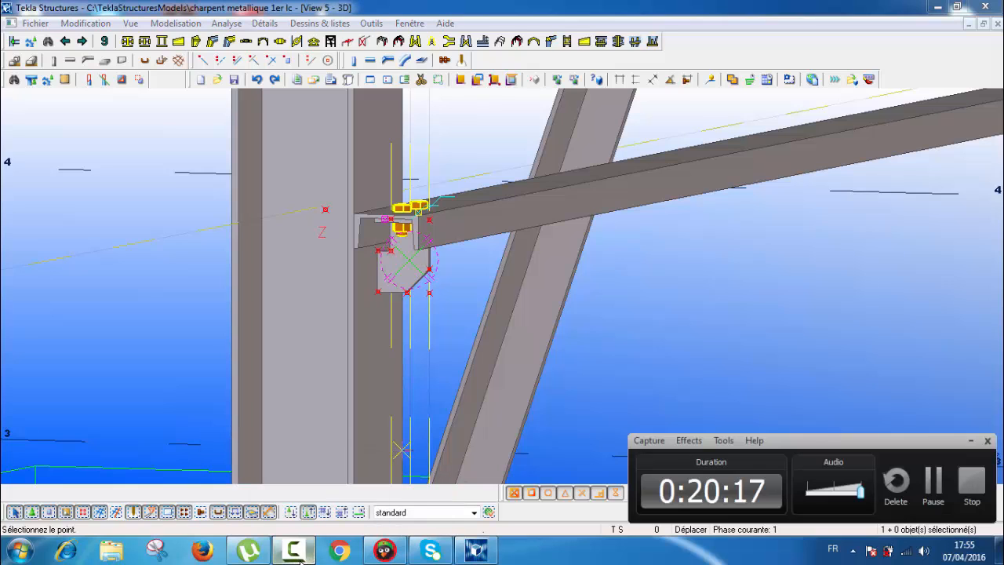